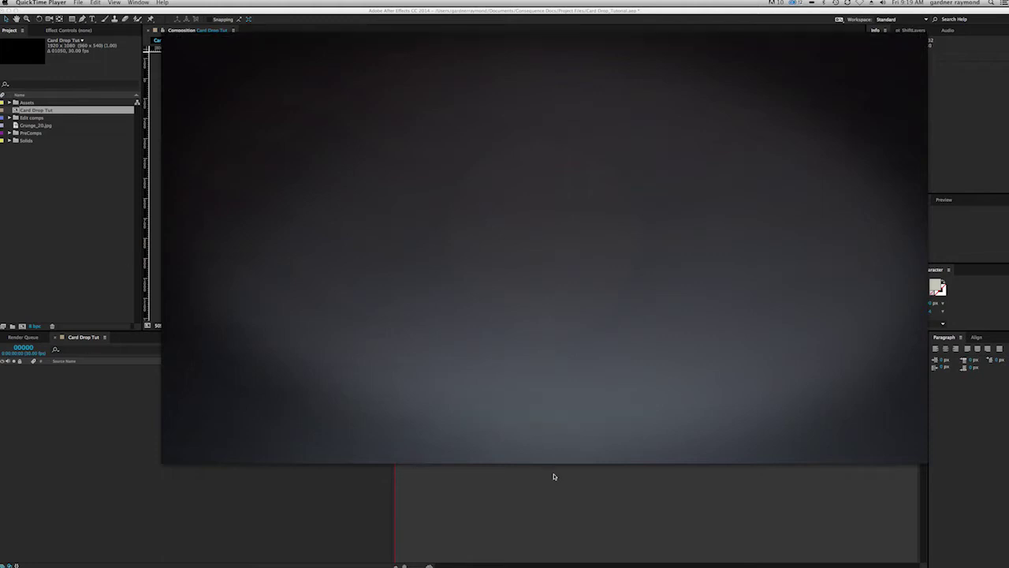
Step: Play the finished Black Inc Card Drop movie, scrub back to an earlier moment, then quit QuickTime
click(548, 403)
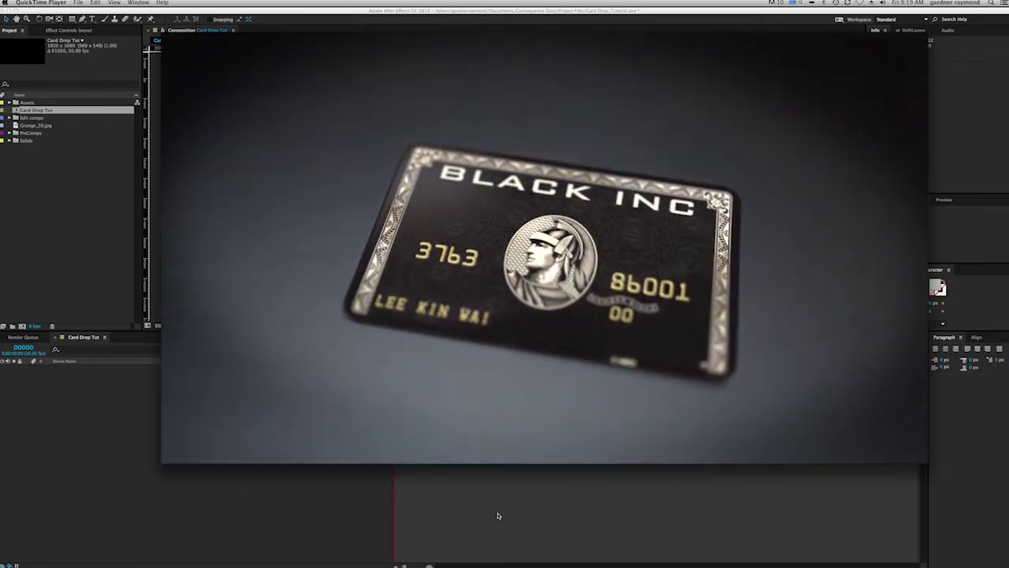
mouse_move(615, 414)
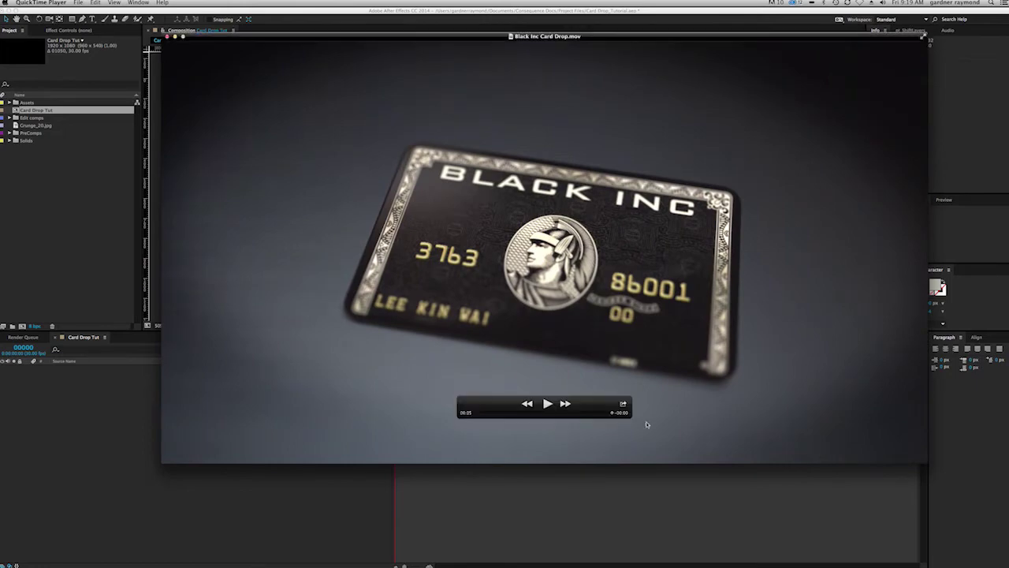
drag(614, 414, 612, 418)
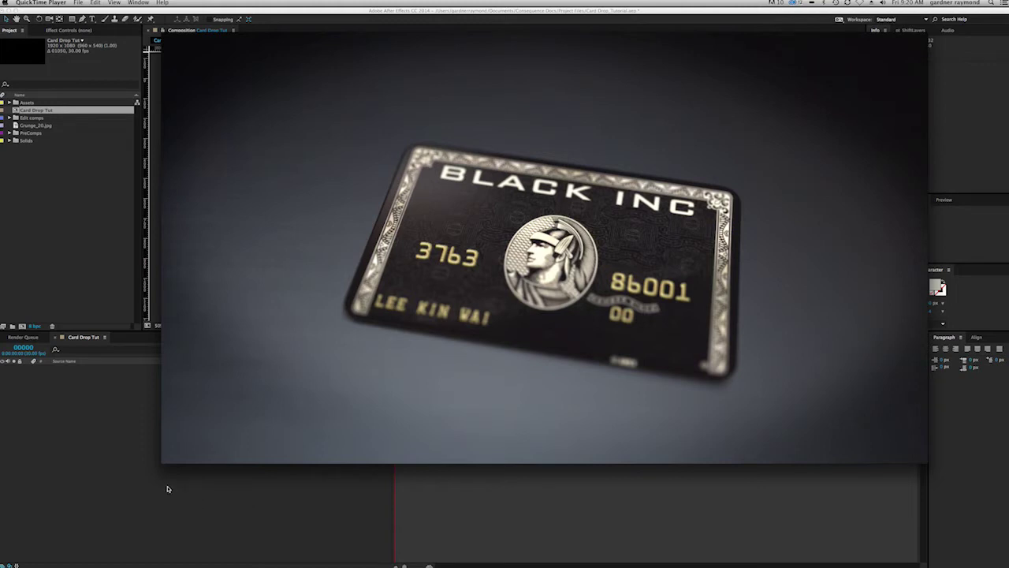
key(super+q)
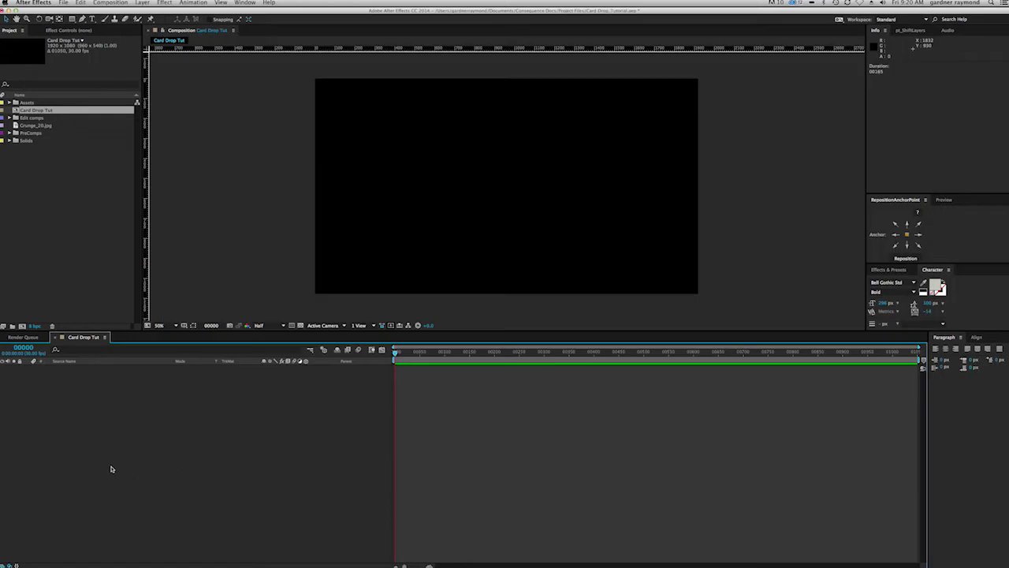
Step: Create a new 1920×1080, 30 fps composition named Comp 2 and deselect it
click(22, 325)
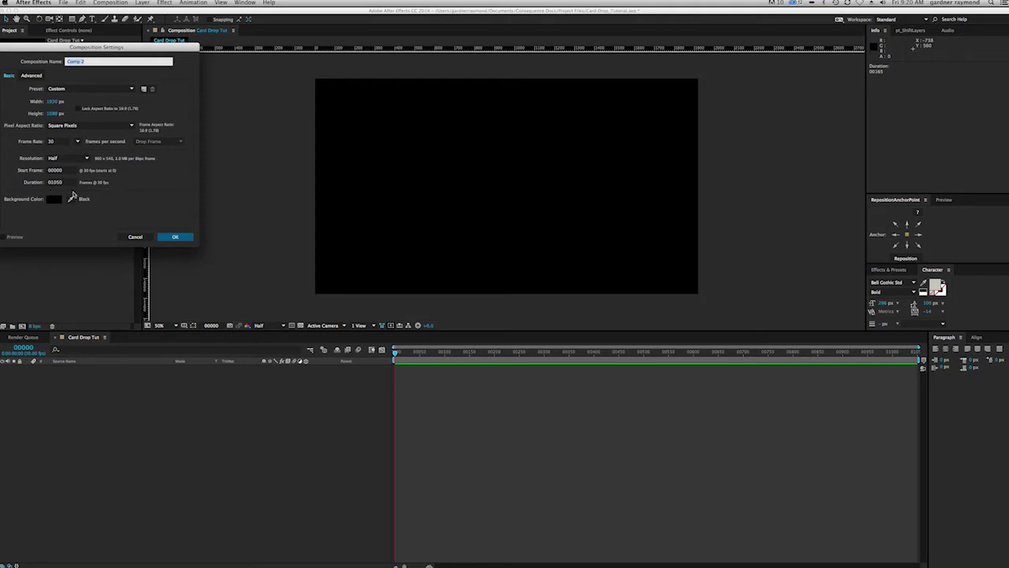
click(175, 236)
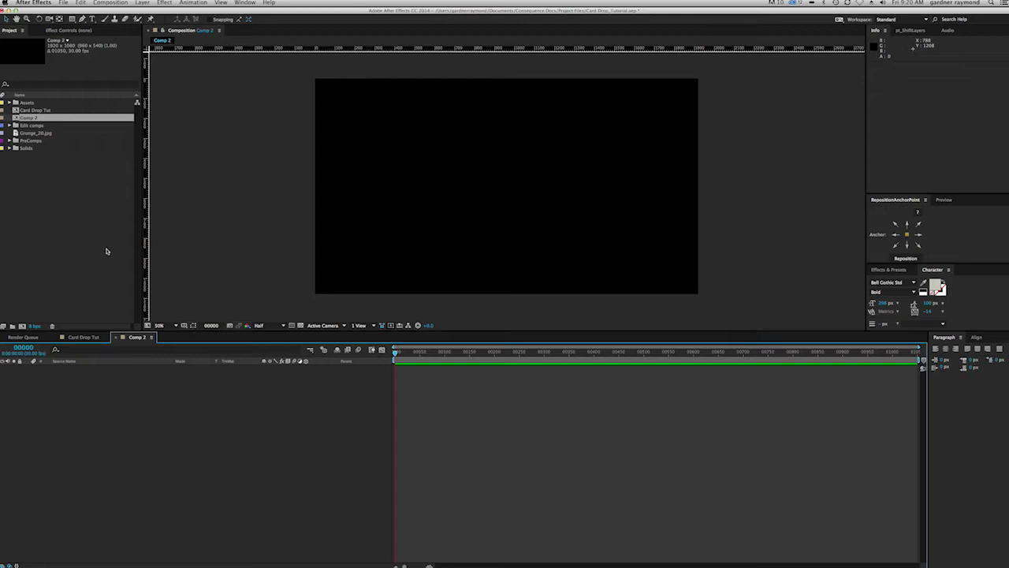
click(78, 240)
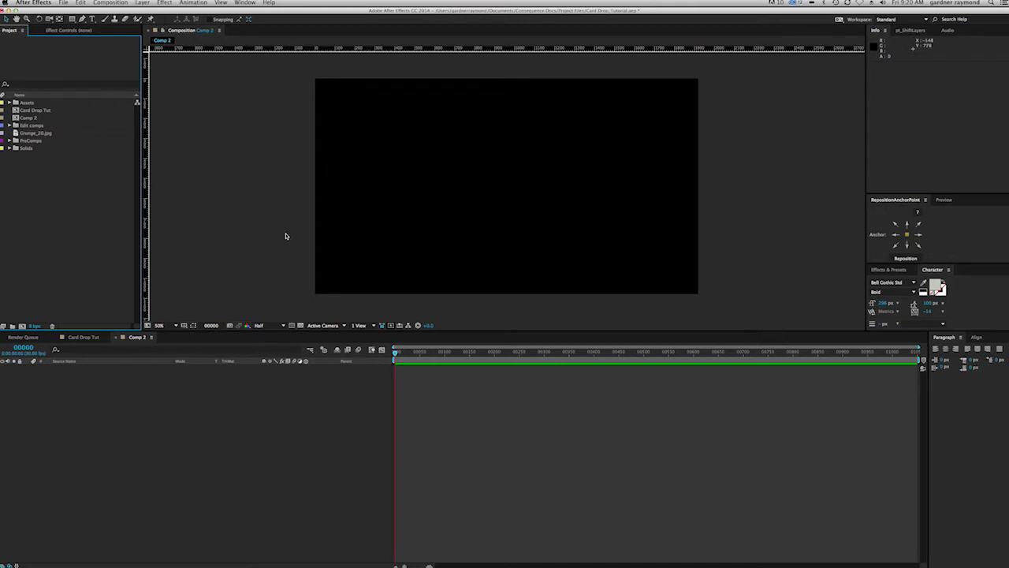
Step: Draw a red rectangle across the bottom of the comp and name the layer Floor
click(72, 18)
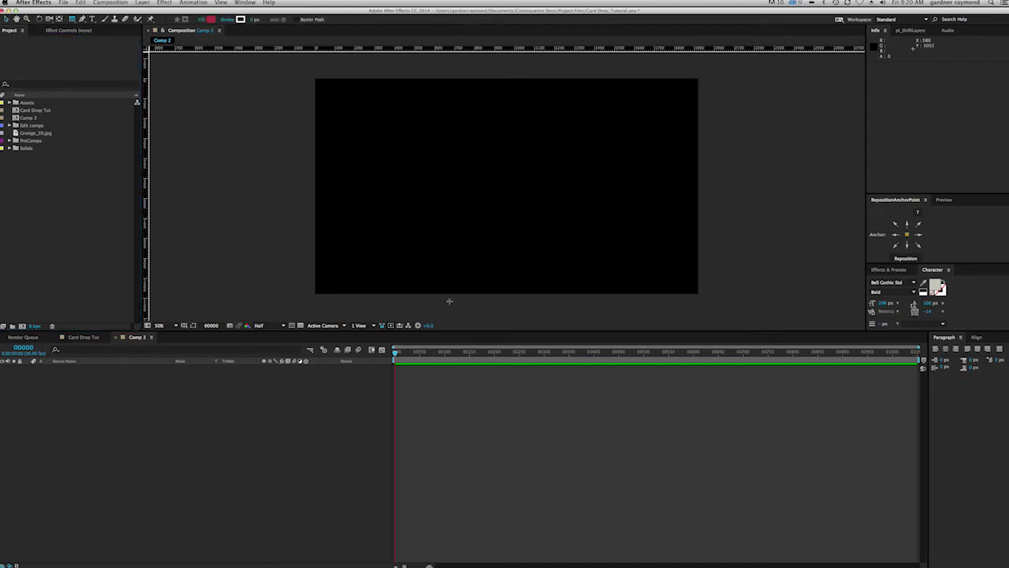
mouse_move(300, 267)
mouse_down()
mouse_move(733, 287)
mouse_move(737, 310)
mouse_up()
click(71, 370)
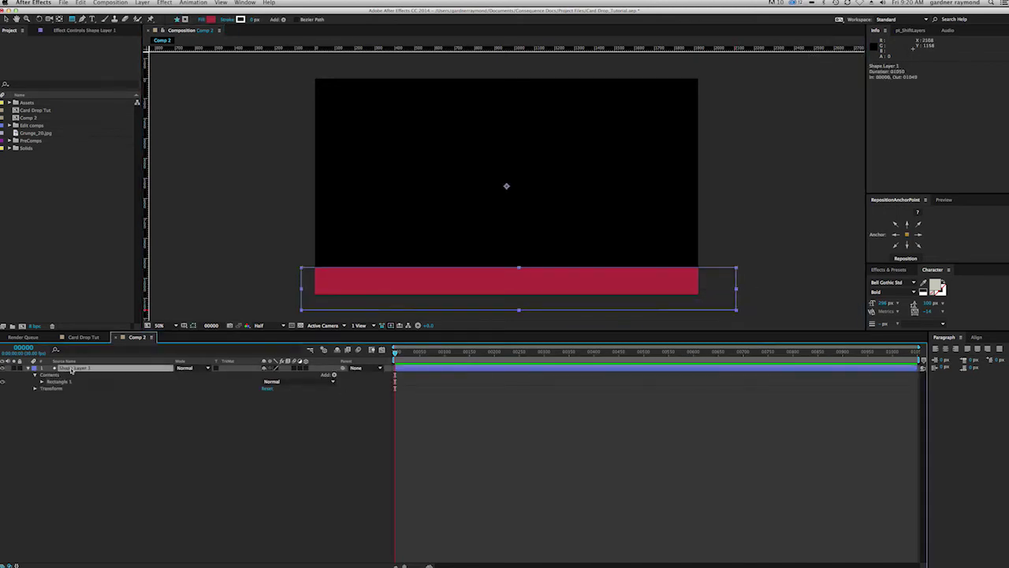
key(Return)
text(fl)
key(Return)
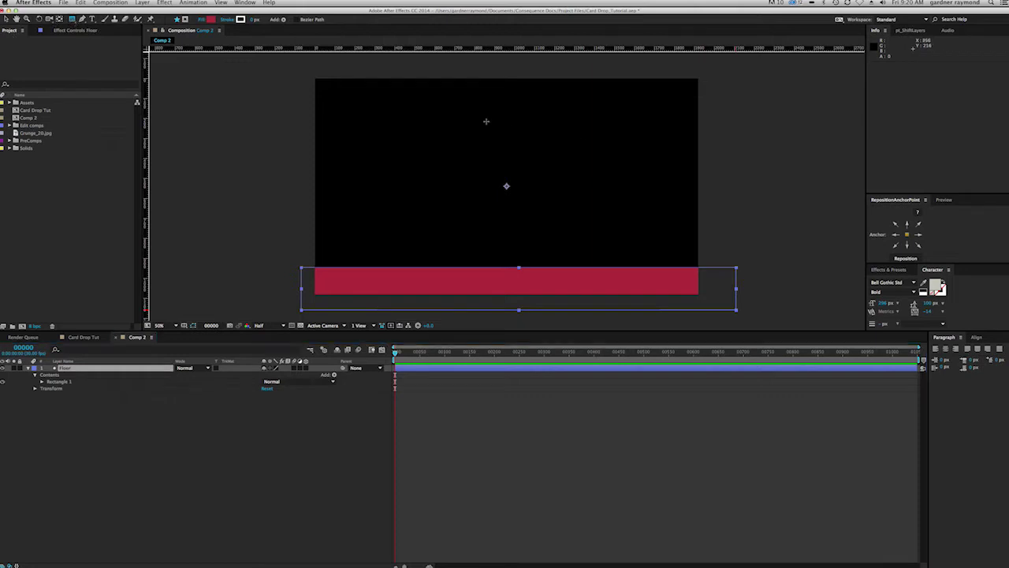
Step: Remove a stray thin rectangle from Floor and redraw the thin top bar as its own layer
drag(445, 113, 589, 113)
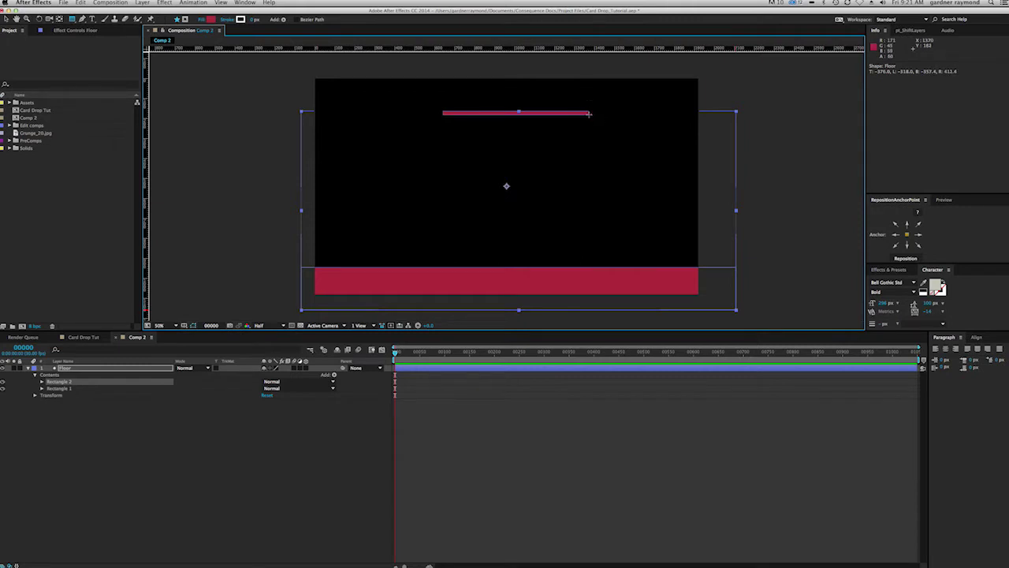
click(57, 383)
key(Delete)
click(90, 432)
click(73, 19)
drag(424, 119, 595, 120)
Step: Rename the thin bar layer Shape Layer 1 to Card
click(74, 370)
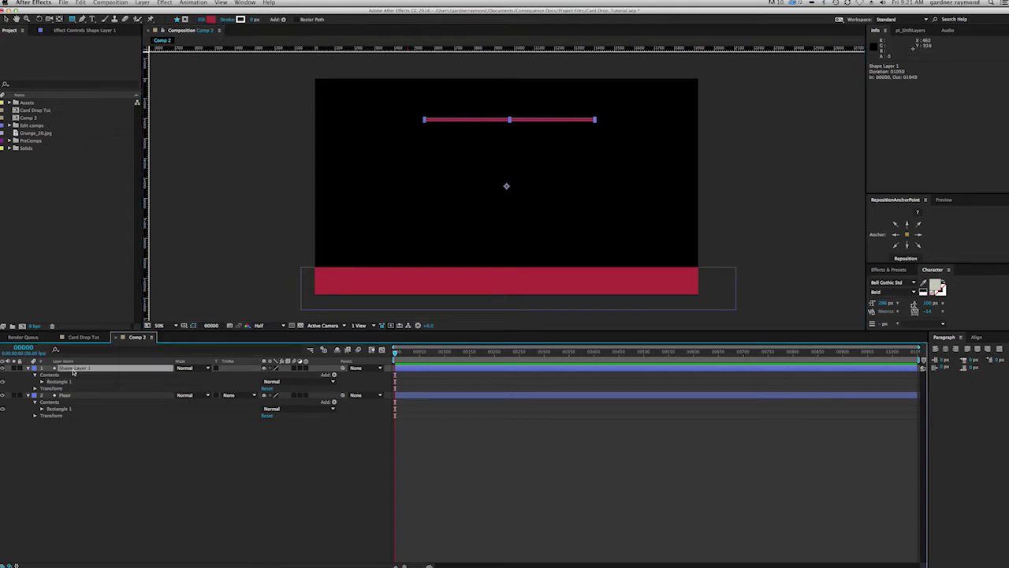
key(Return)
text(Card)
key(Return)
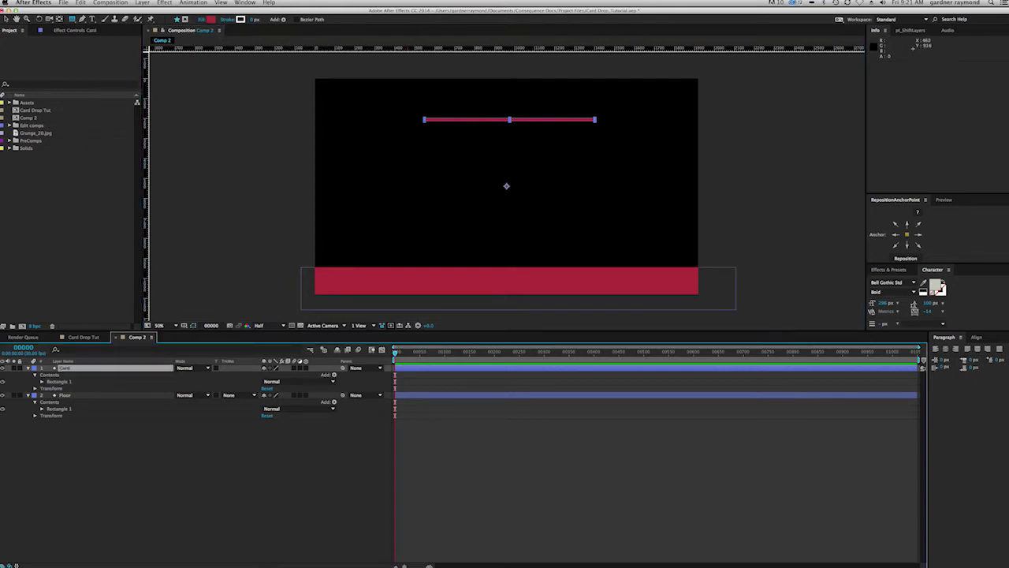
Step: Change the Card layer's Fill 1 colour from red to blue
click(42, 382)
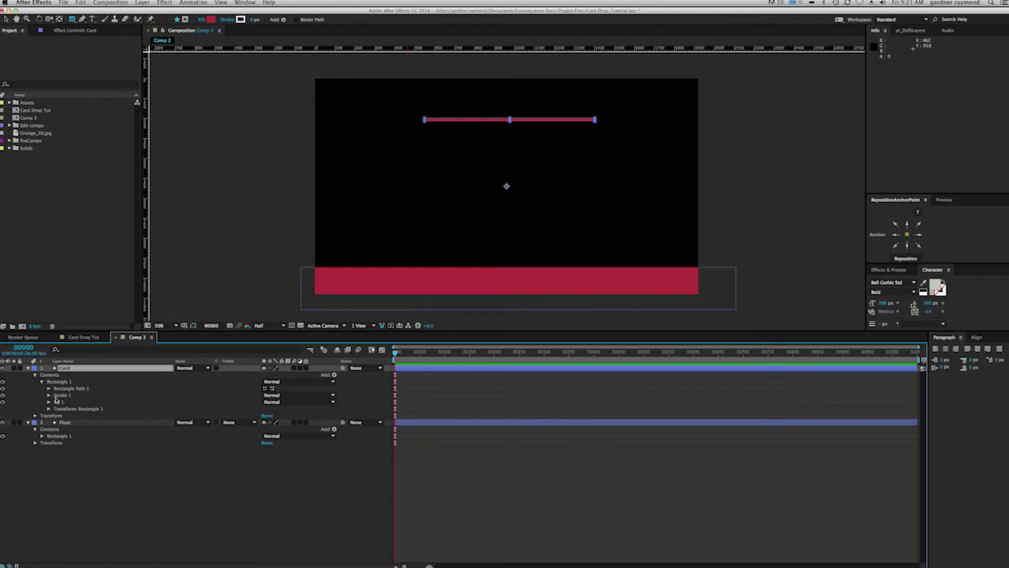
click(49, 401)
click(265, 424)
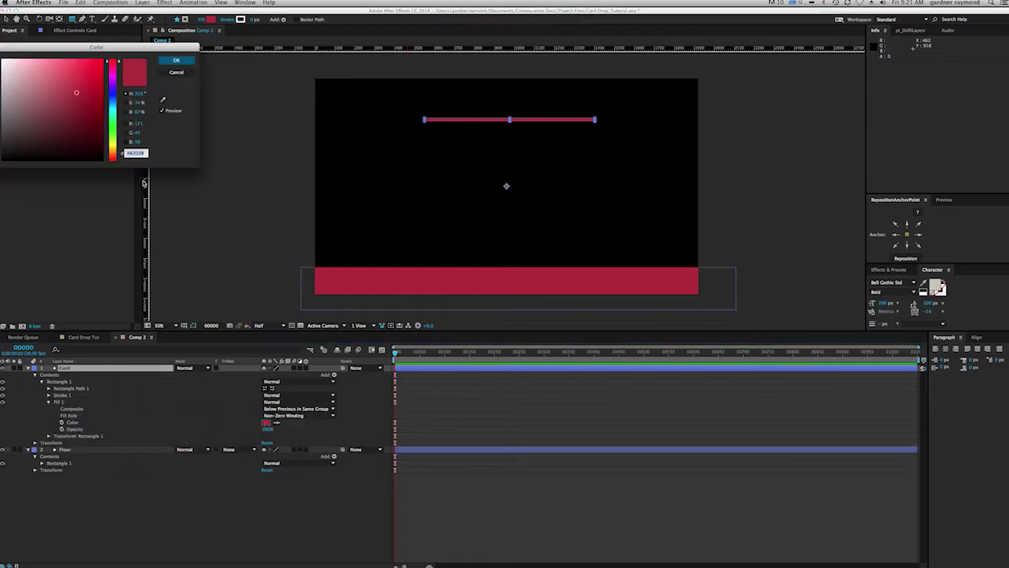
click(113, 92)
click(176, 60)
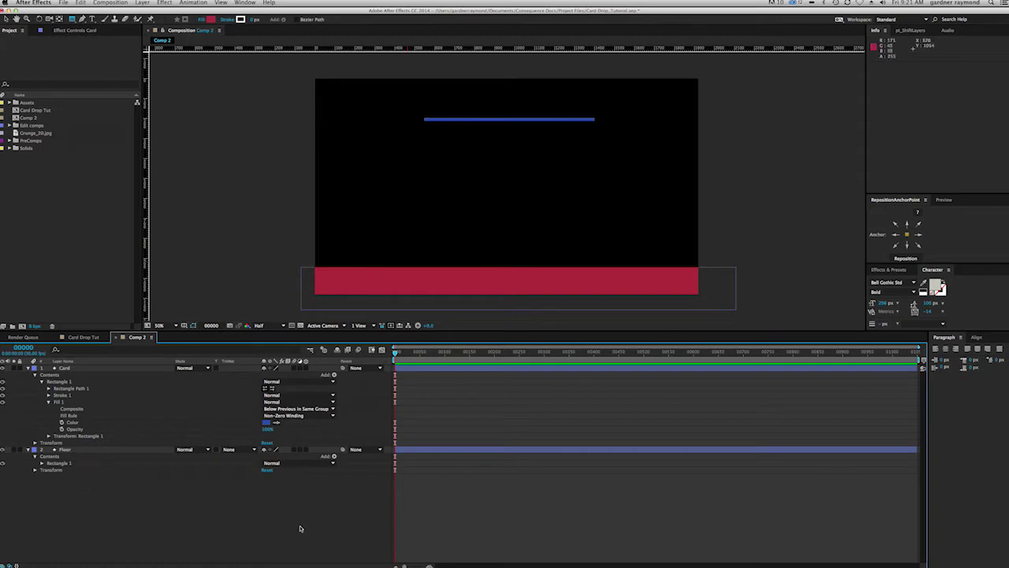
Step: Reselect the Card layer and switch to the Pan Behind tool
click(85, 390)
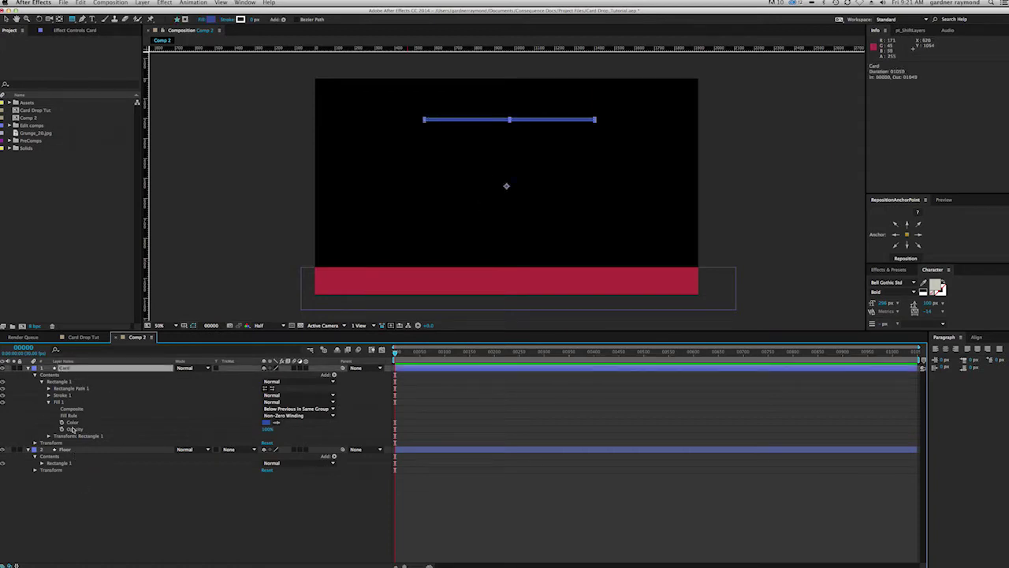
click(129, 502)
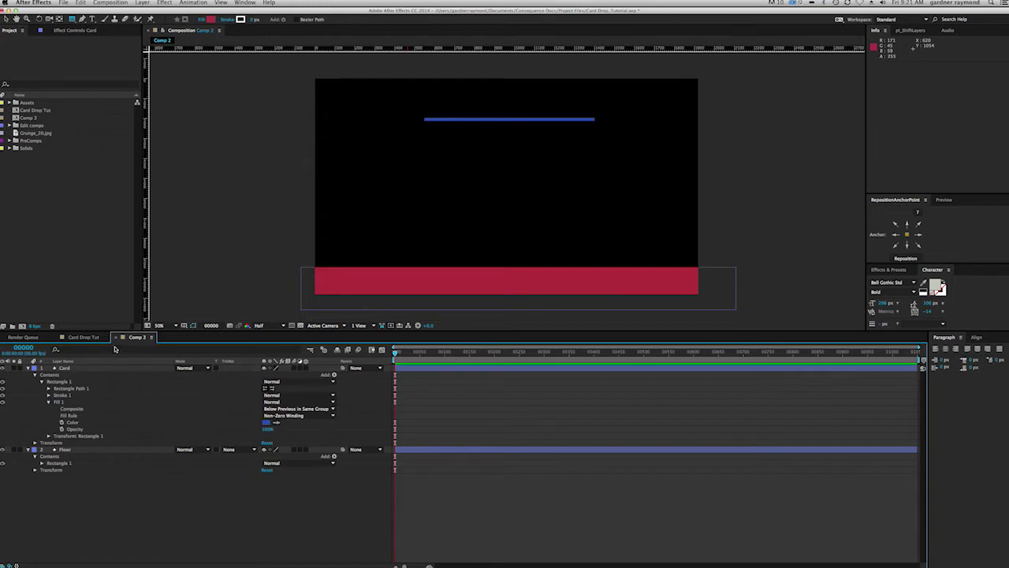
click(105, 4)
mouse_move(221, 3)
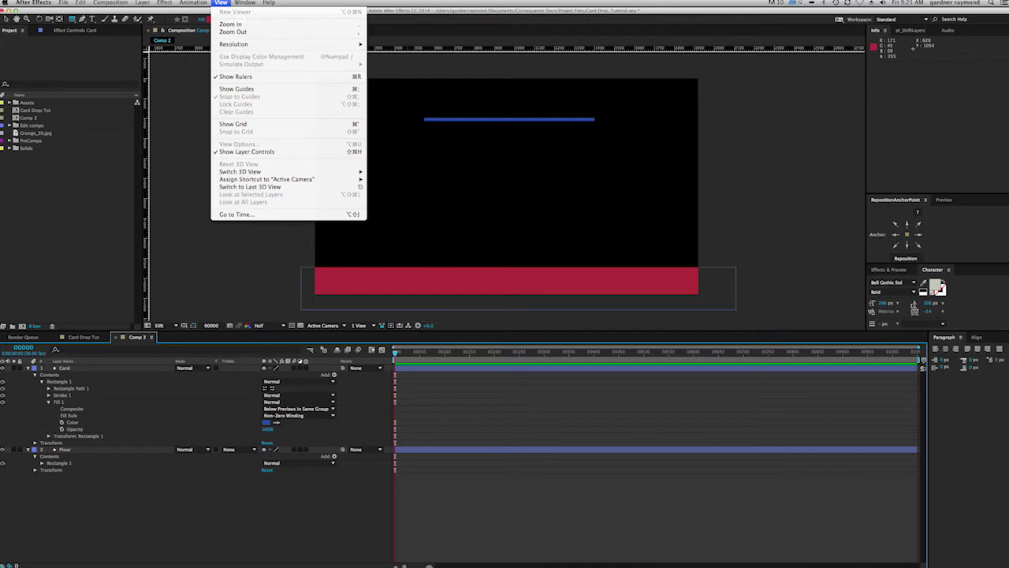
click(132, 539)
click(67, 368)
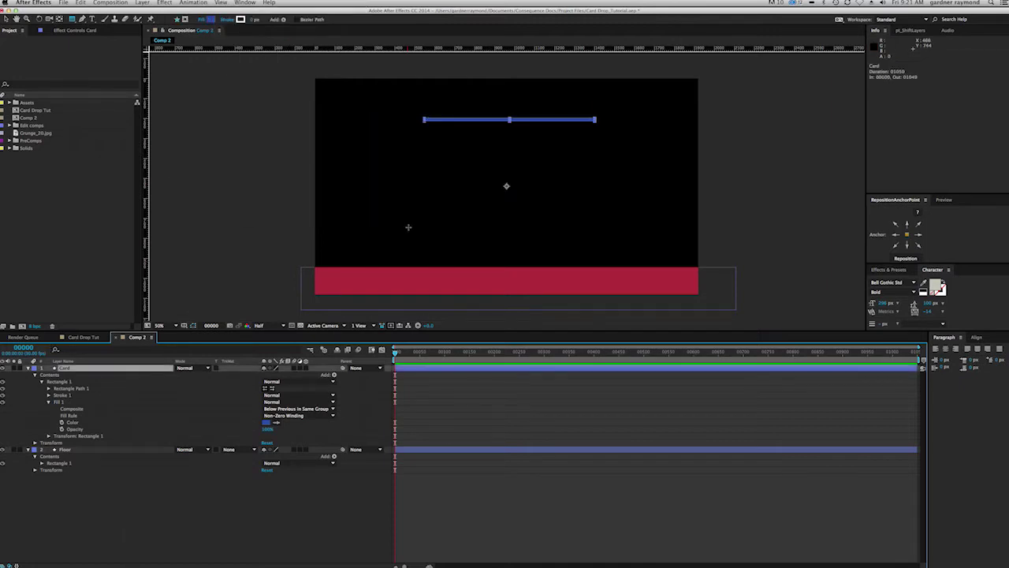
click(59, 19)
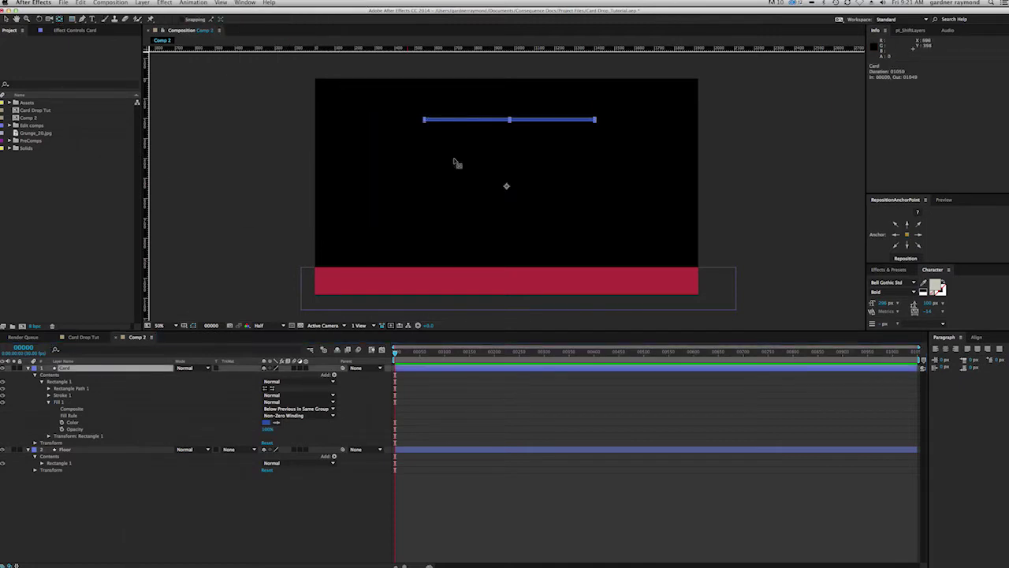
Step: Move the Card and Floor anchor points onto the centres of the blue bar and red floor
drag(507, 188, 510, 120)
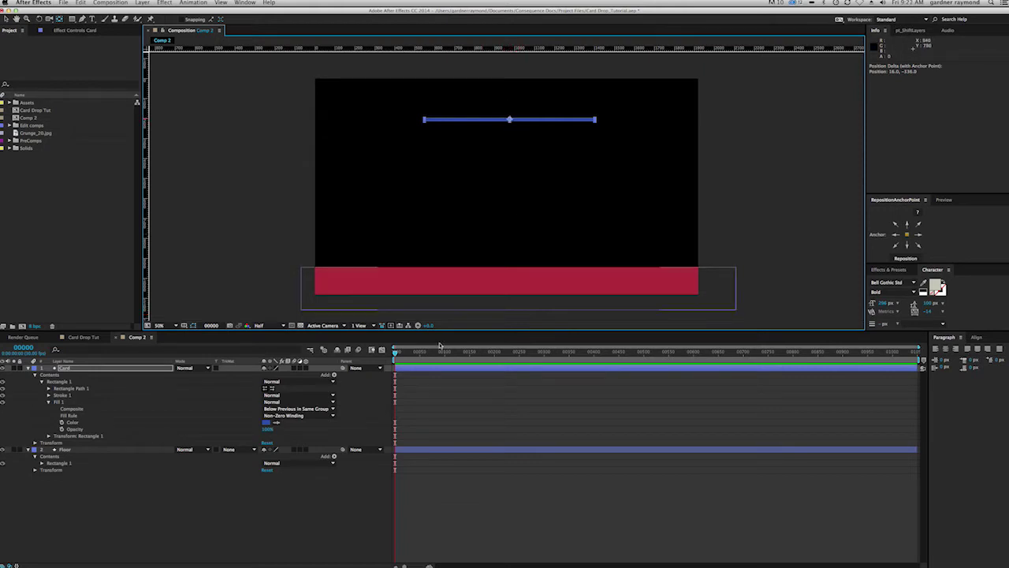
click(67, 451)
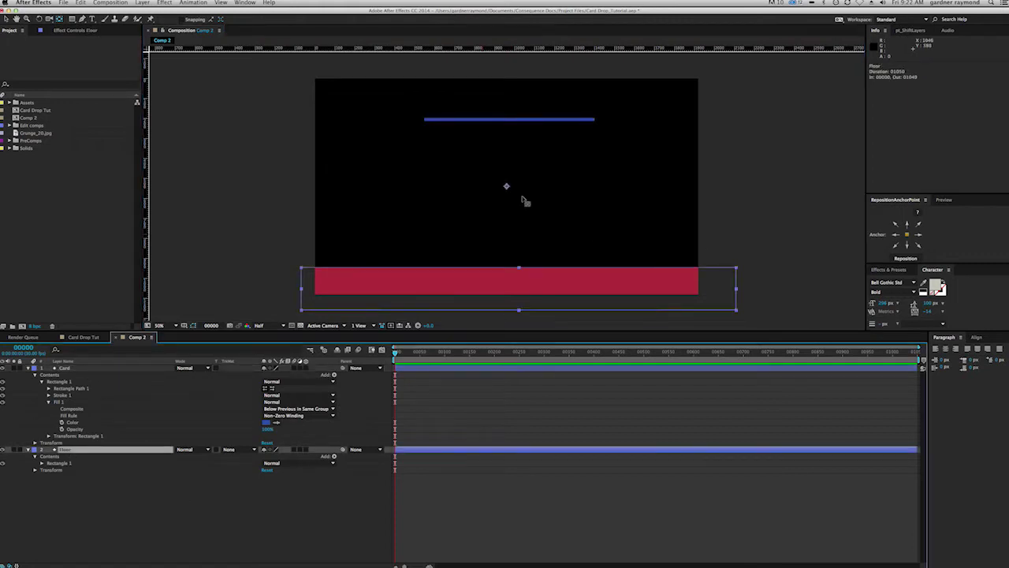
drag(509, 186, 517, 286)
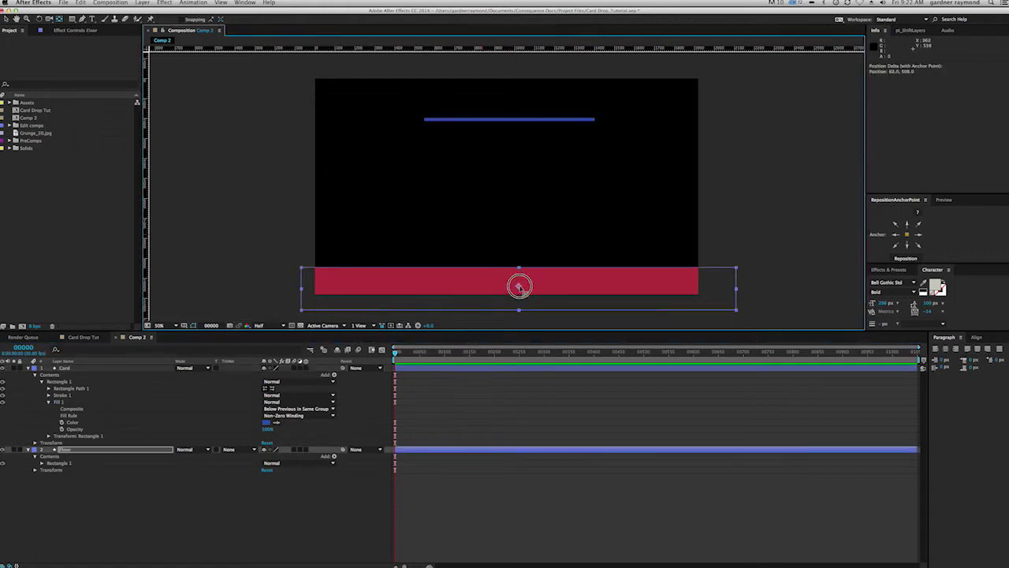
click(196, 510)
click(110, 2)
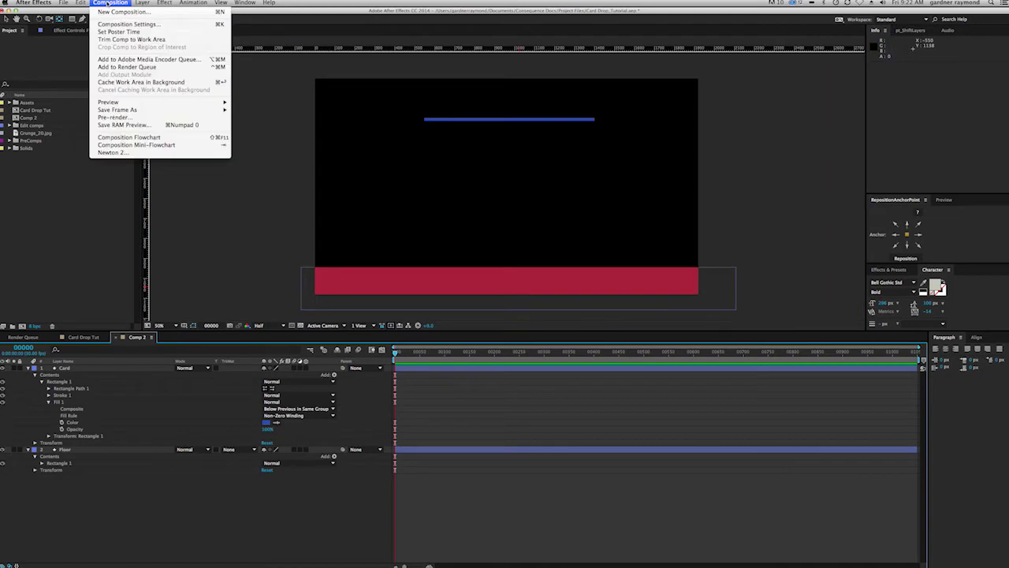
Step: Send Comp 2 to Newton, set the Floor body to Static, and select the Card body
click(139, 153)
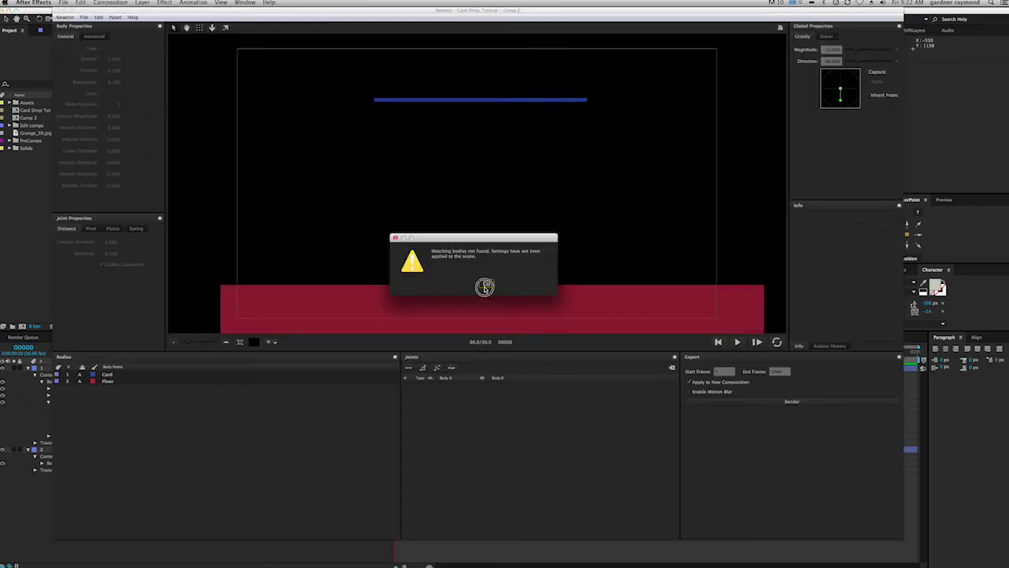
click(485, 287)
click(114, 382)
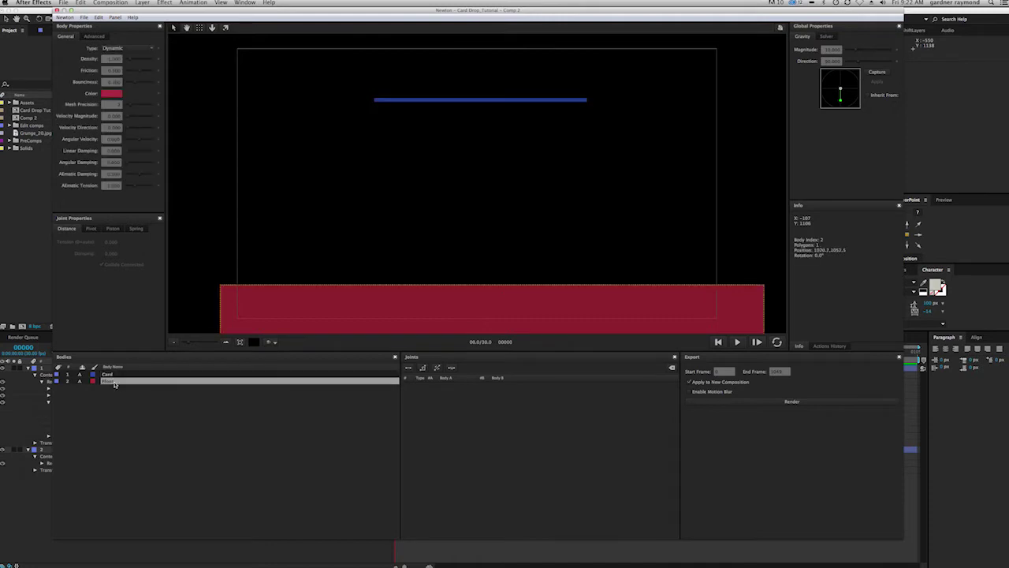
click(117, 52)
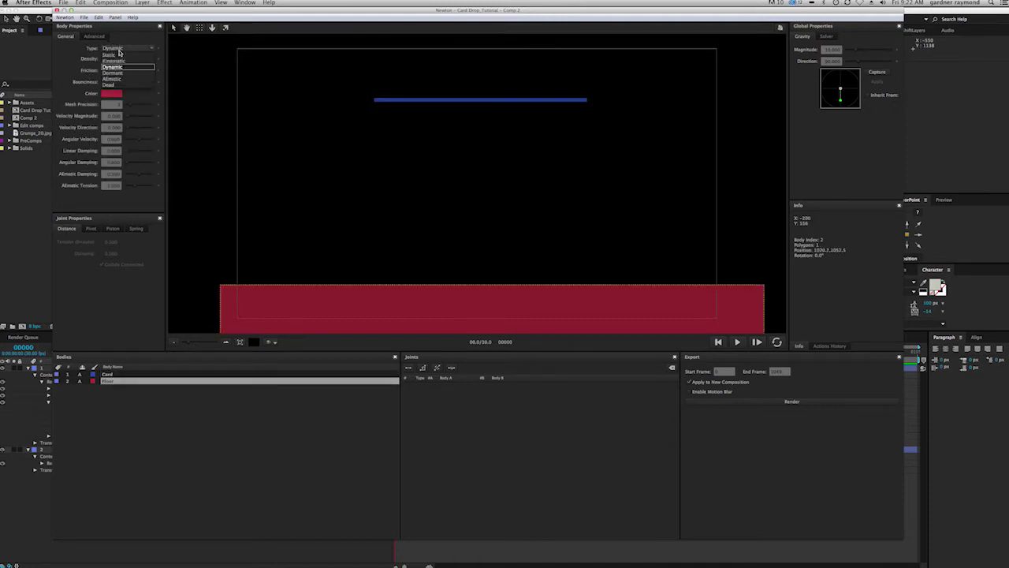
click(119, 54)
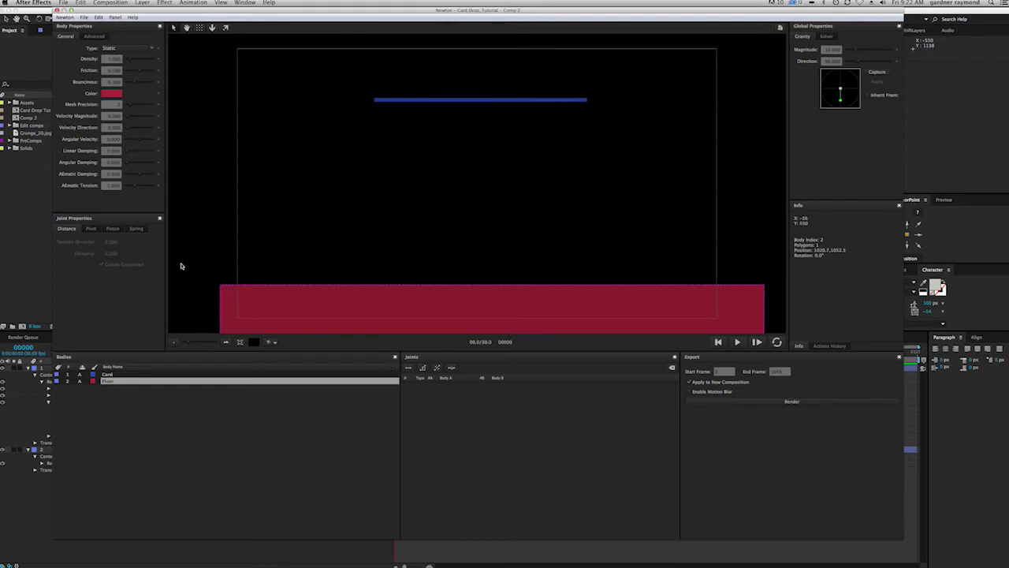
click(112, 375)
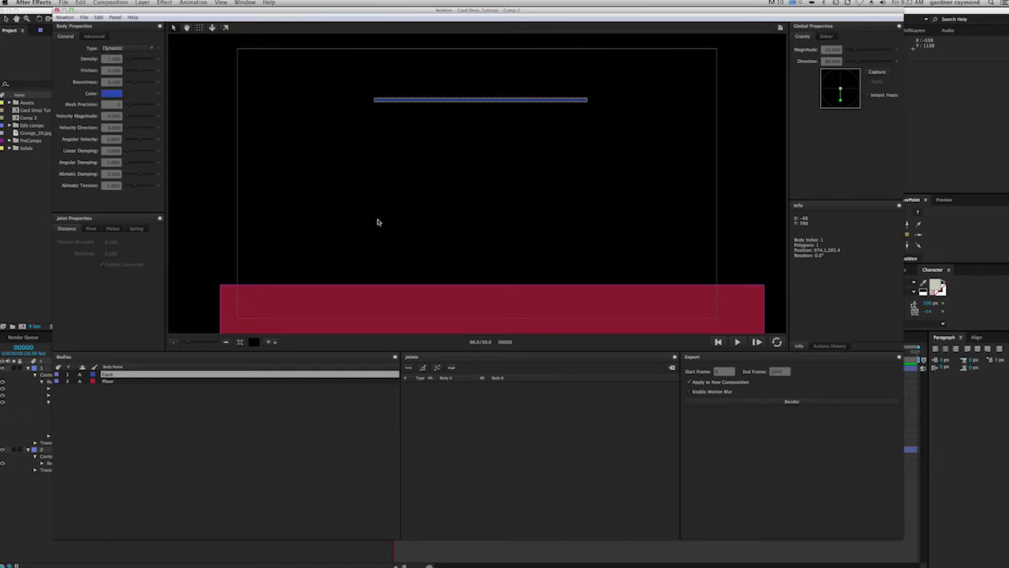
Step: Run the card drop simulation, replay it, and reset it to frame 0
click(739, 343)
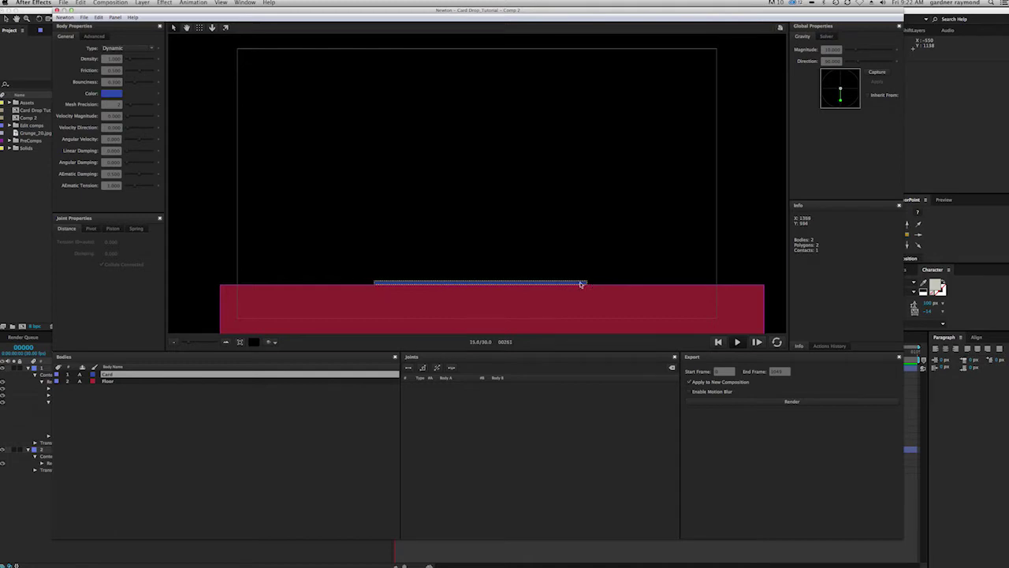
click(737, 342)
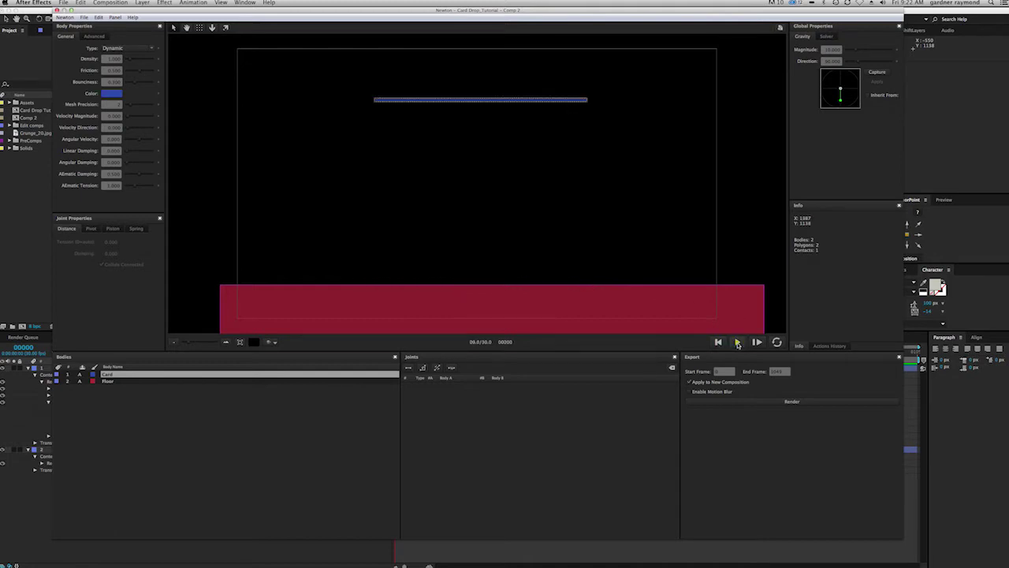
click(739, 343)
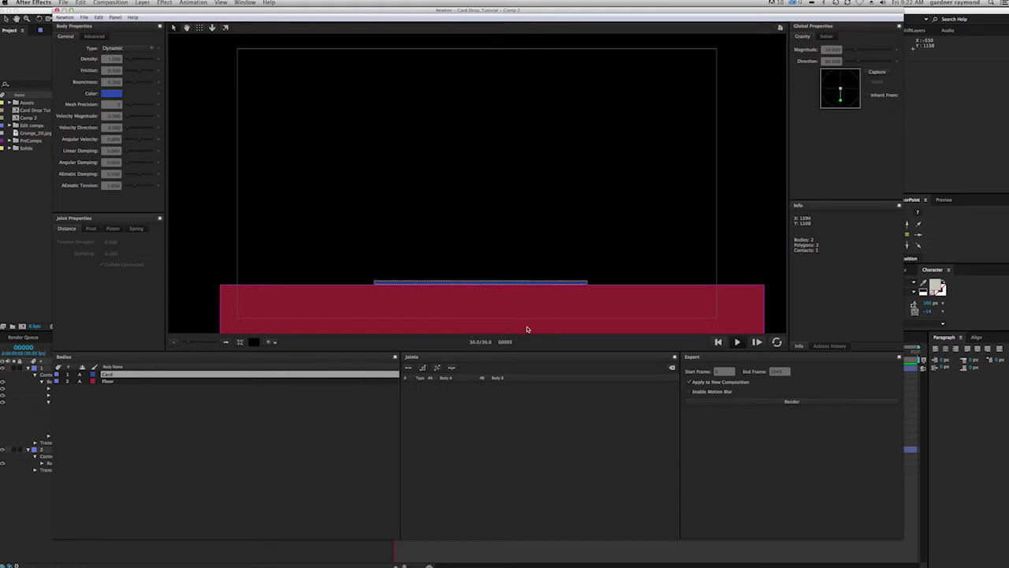
click(736, 341)
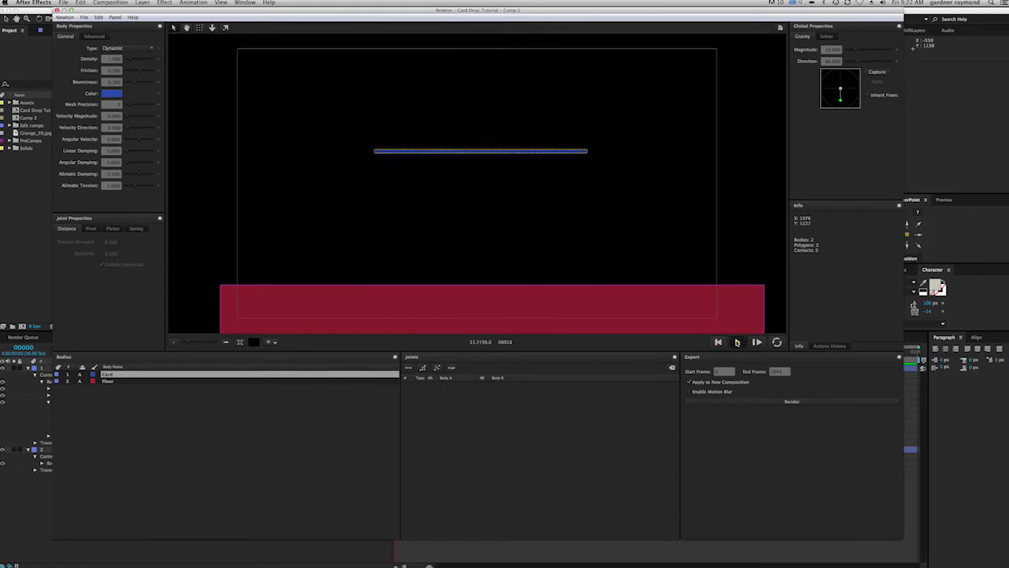
click(737, 342)
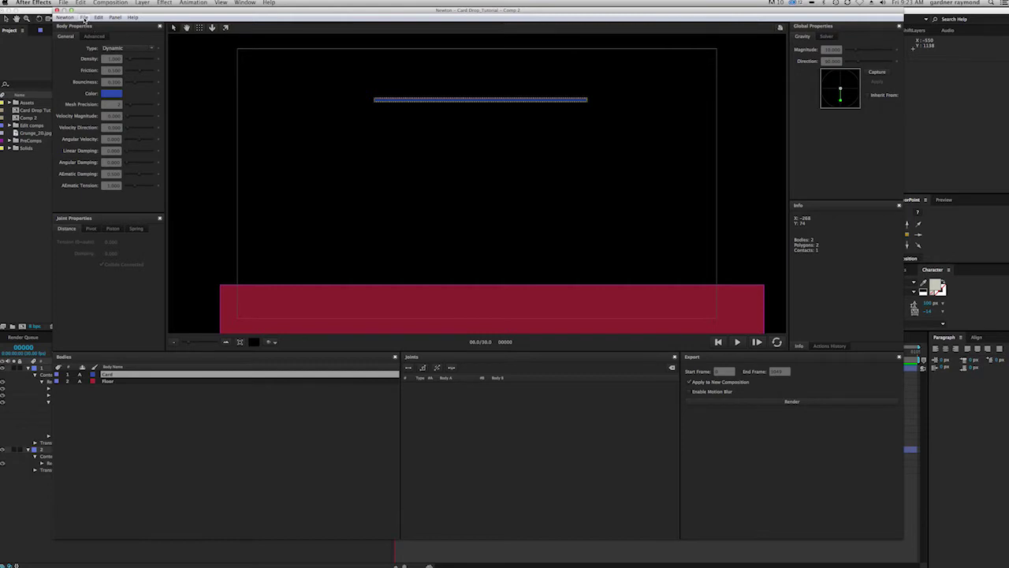
Step: Toggle Newton's Auto Load/Save Settings and close Newton to return to Comp 2
click(83, 17)
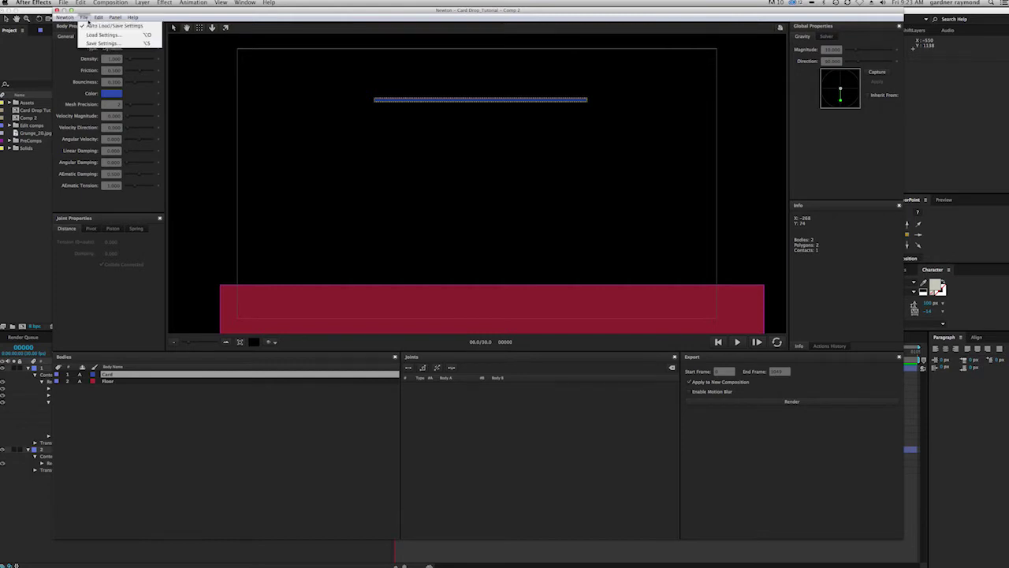
click(105, 26)
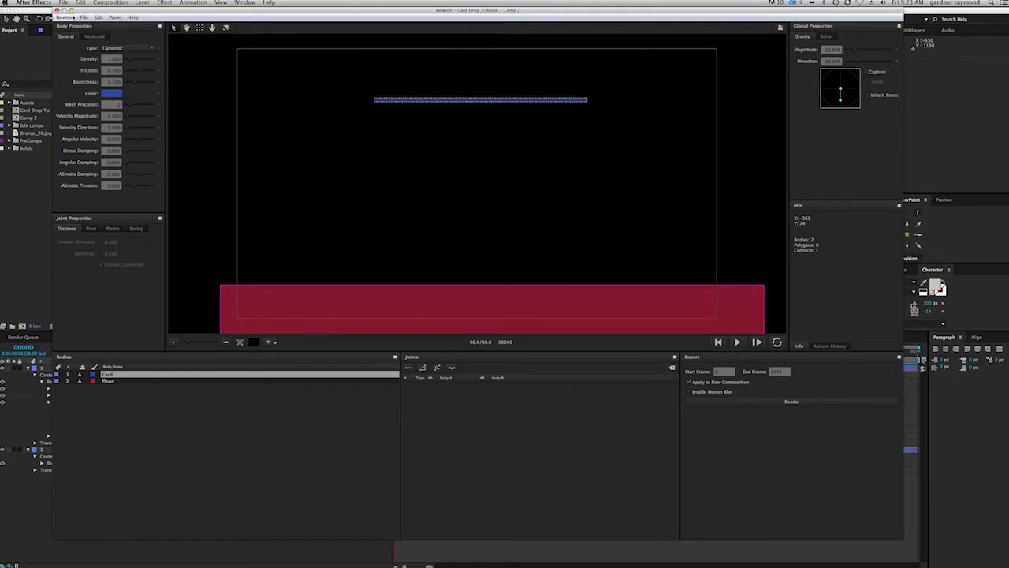
click(84, 17)
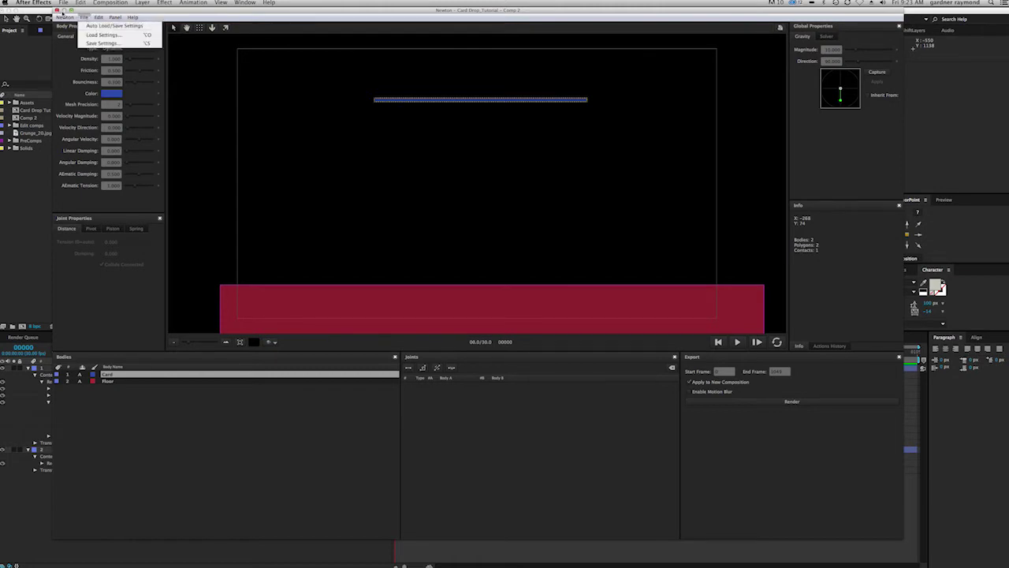
click(57, 11)
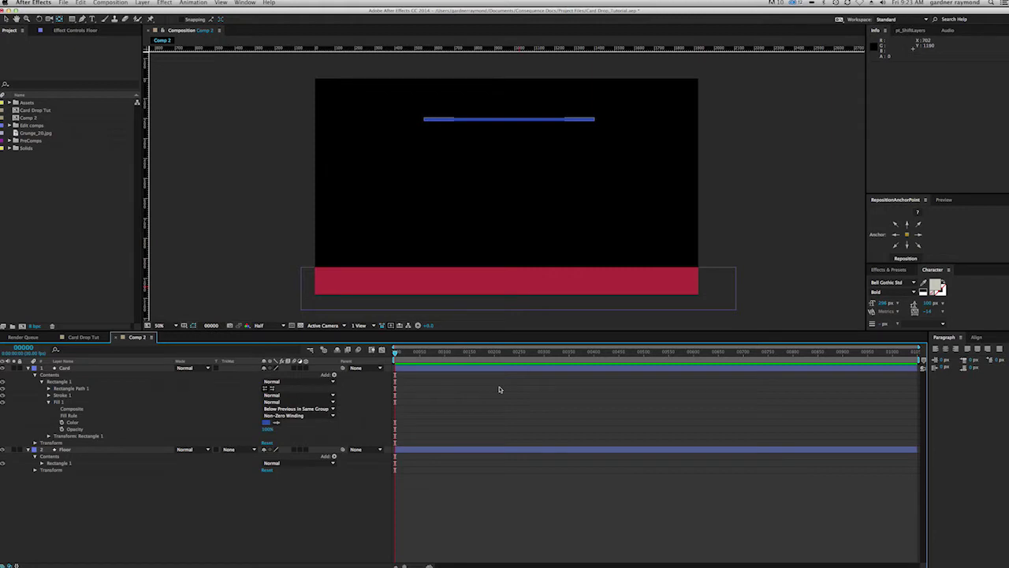
Step: Tilt the Card layer to 1° rotation and reopen Comp 2 in Newton 2
click(74, 368)
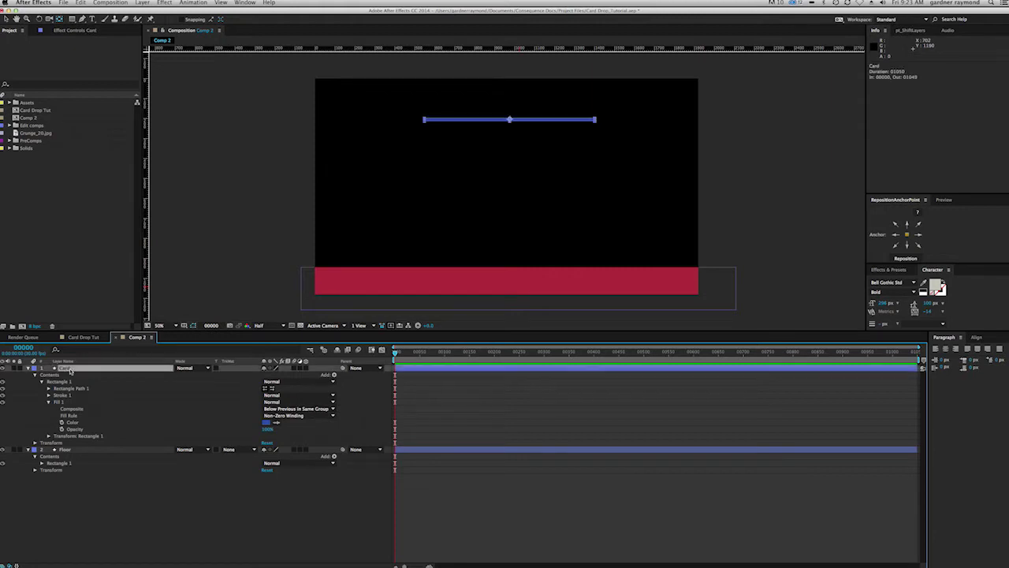
key(r)
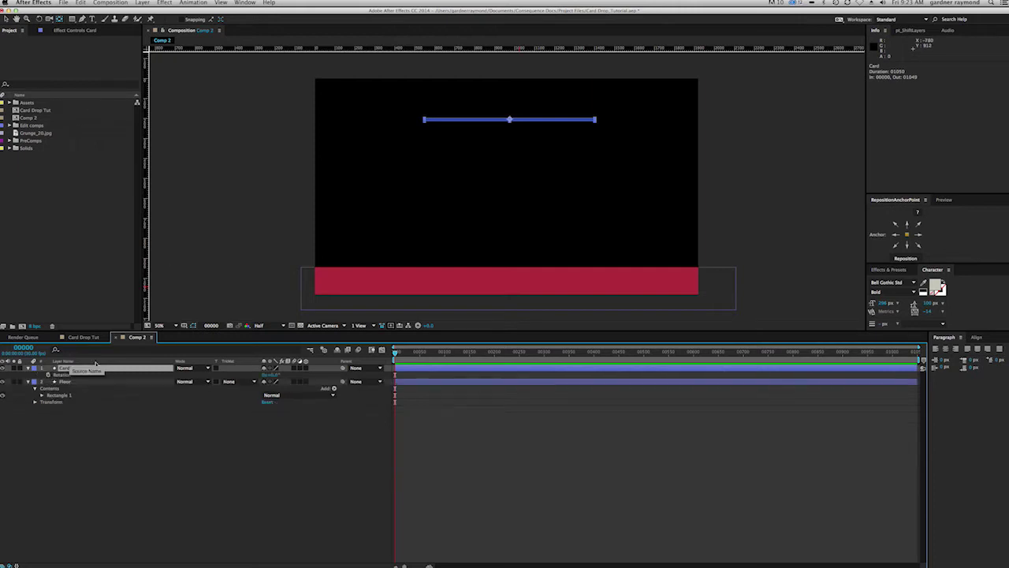
key(Return)
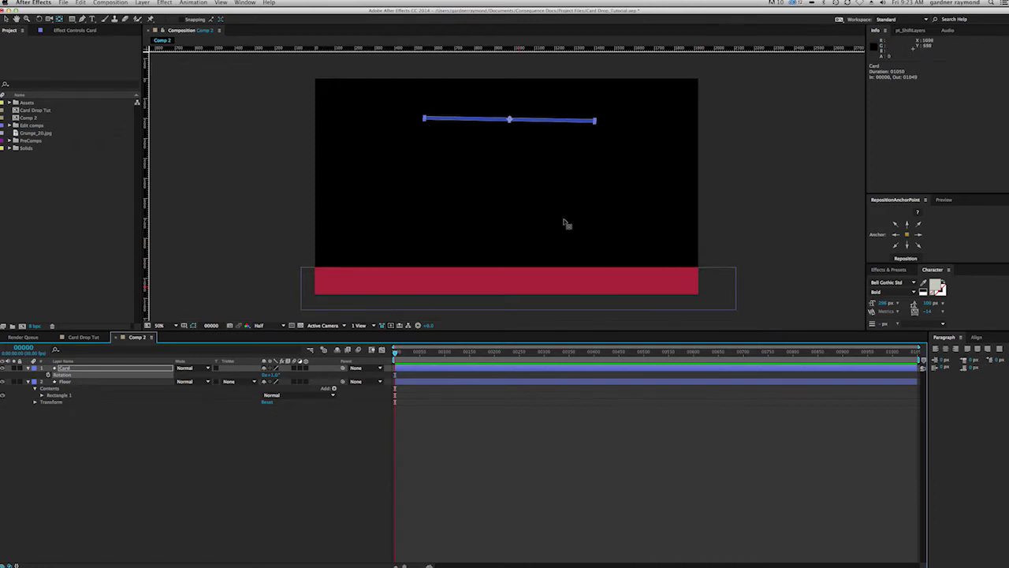
click(155, 462)
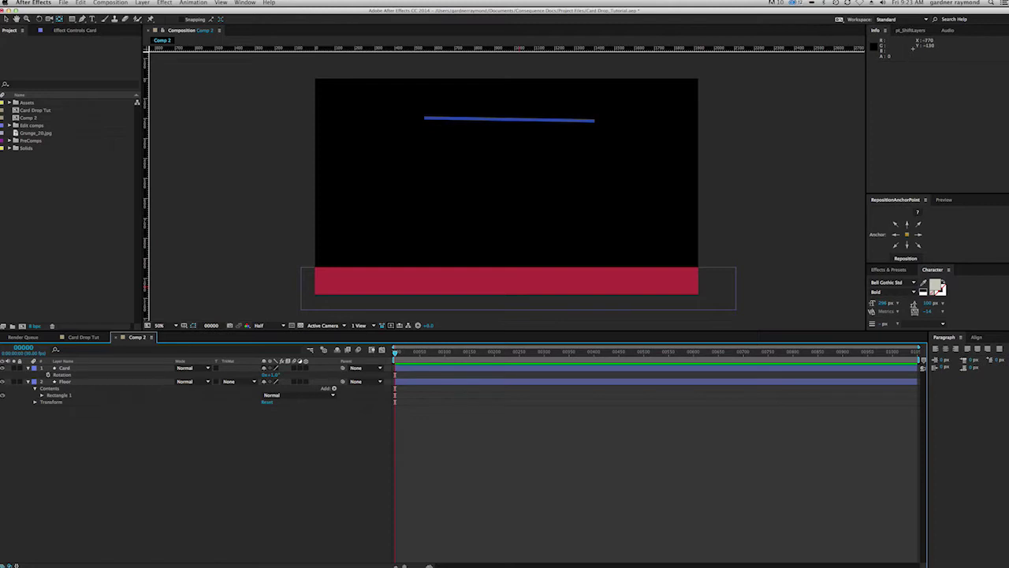
click(111, 2)
click(114, 152)
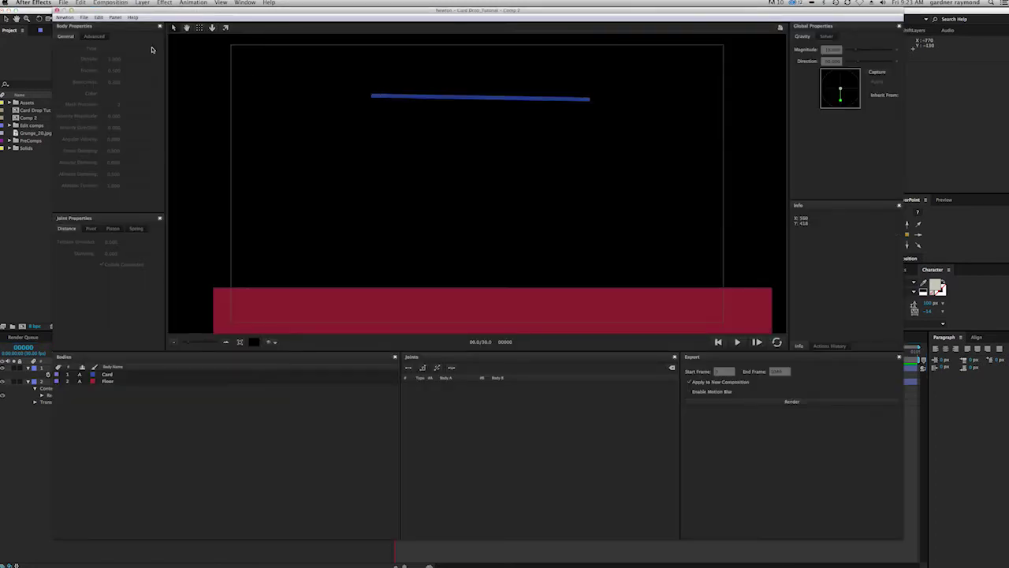
Step: Choose Auto Load/Save Settings in Newton, test-play the drop, and rewind to frame 0
click(84, 16)
click(88, 28)
click(84, 16)
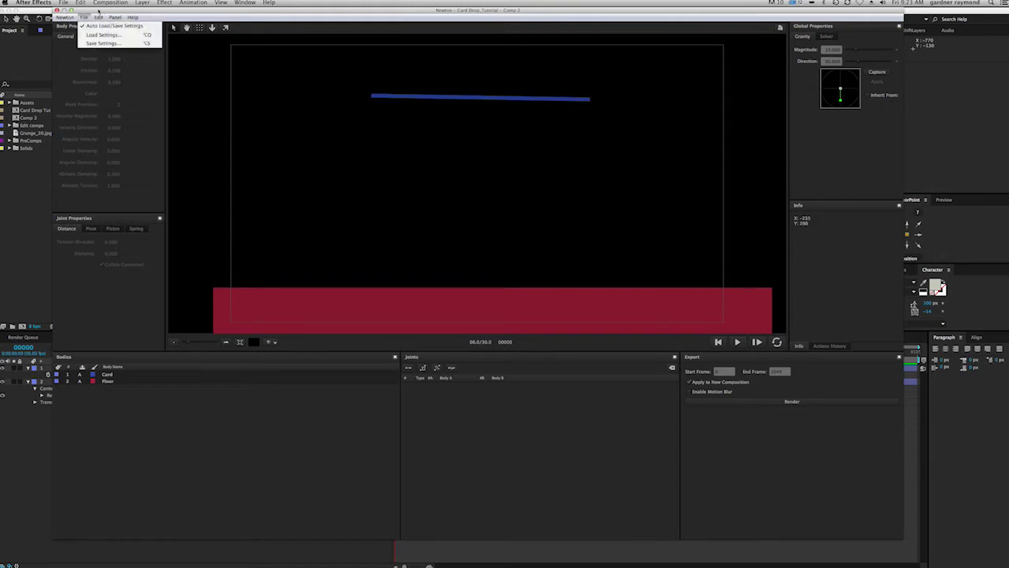
click(347, 408)
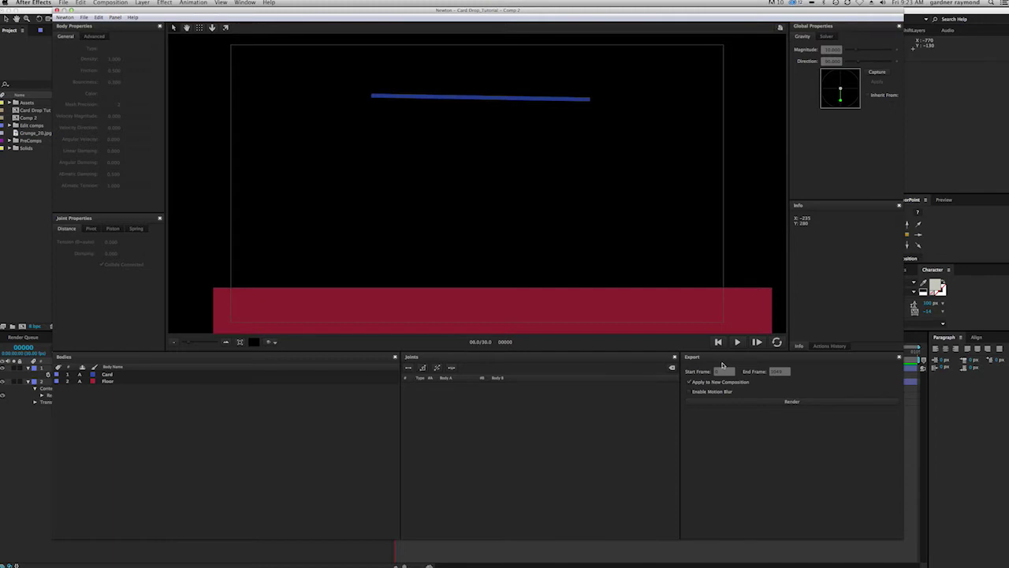
click(737, 343)
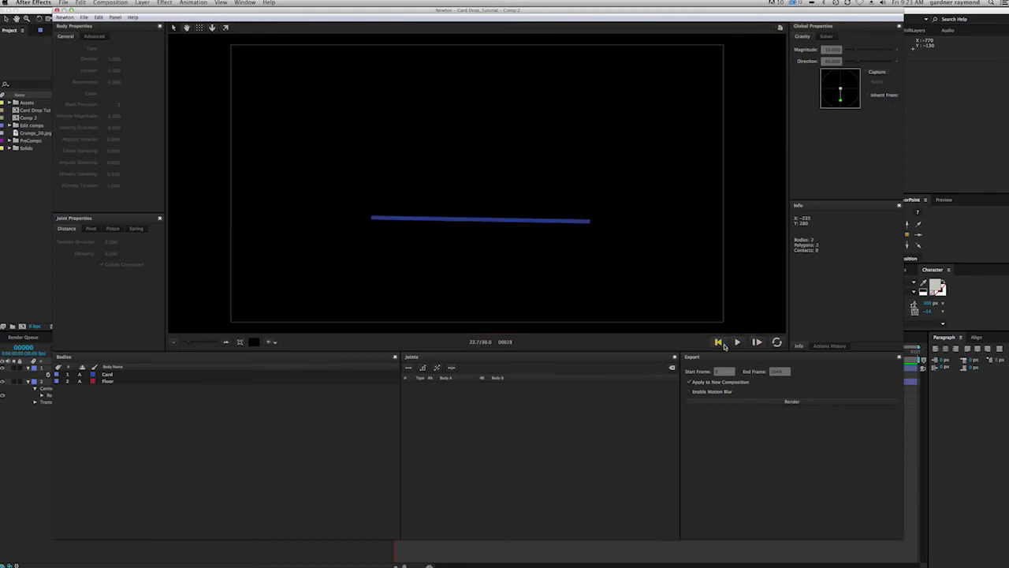
click(720, 342)
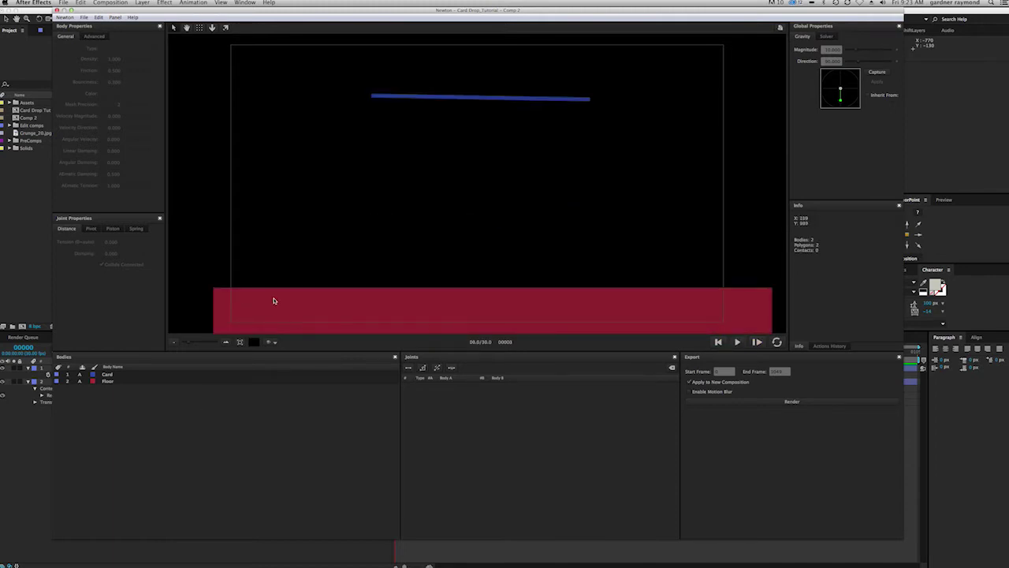
Step: Set the red Floor body to Static and rerun the simulation so the card lands on it
click(504, 302)
click(123, 47)
click(123, 58)
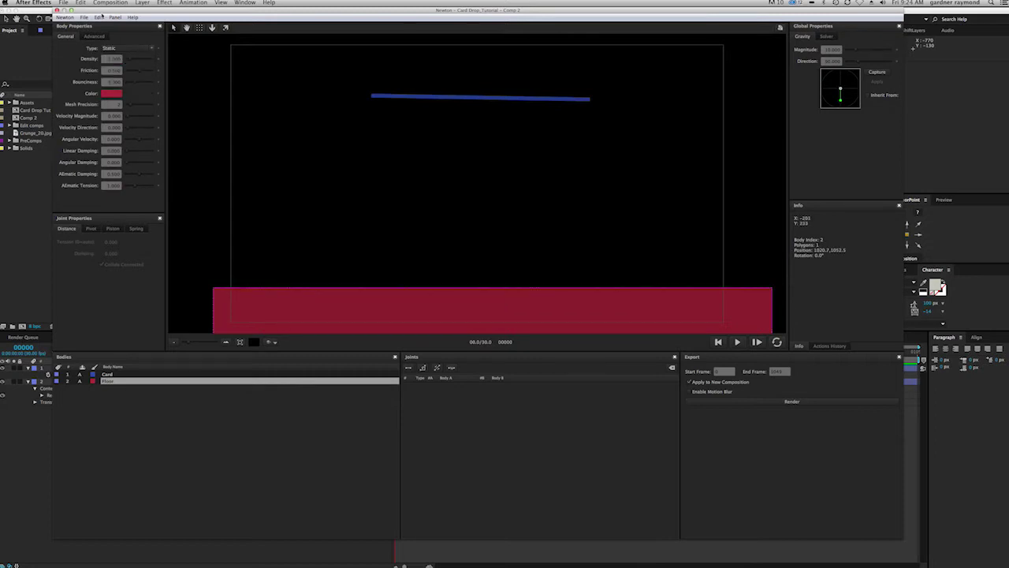
click(85, 17)
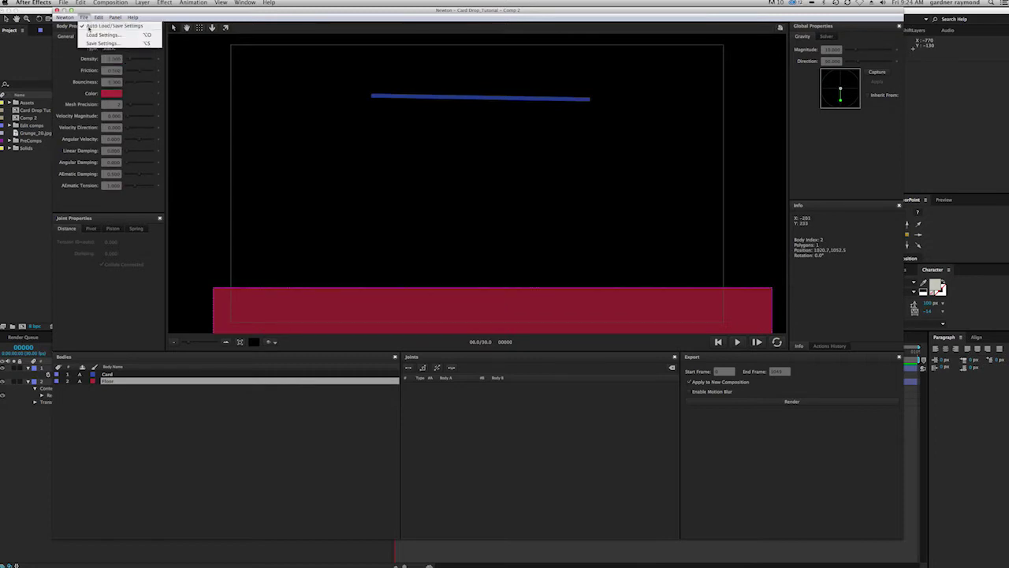
mouse_move(106, 15)
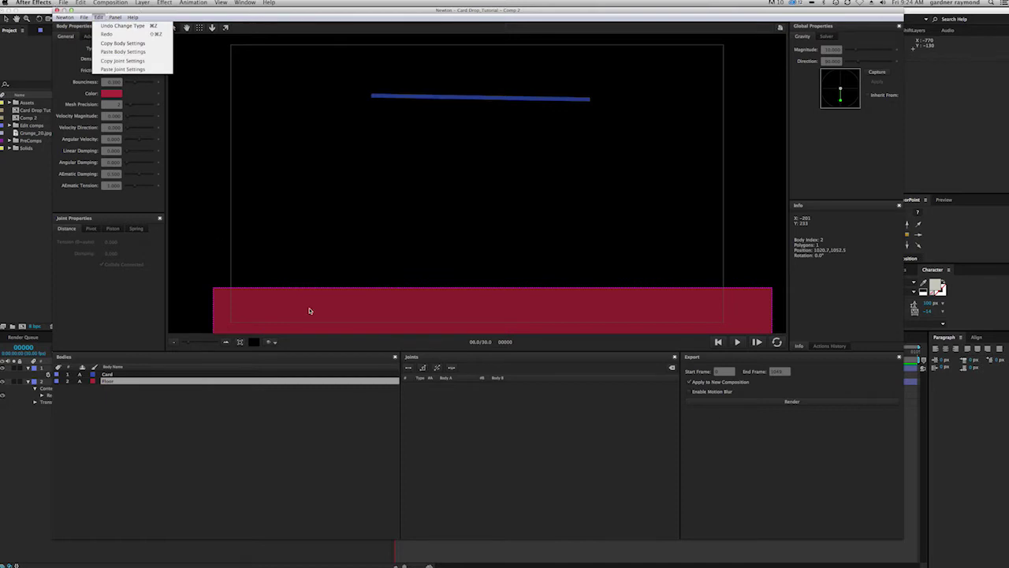
click(265, 446)
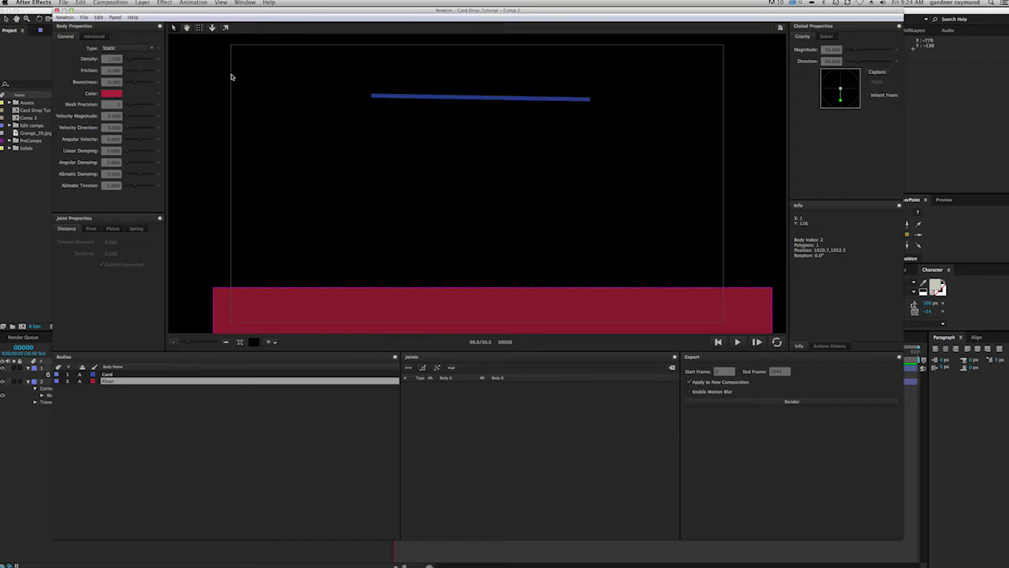
click(738, 341)
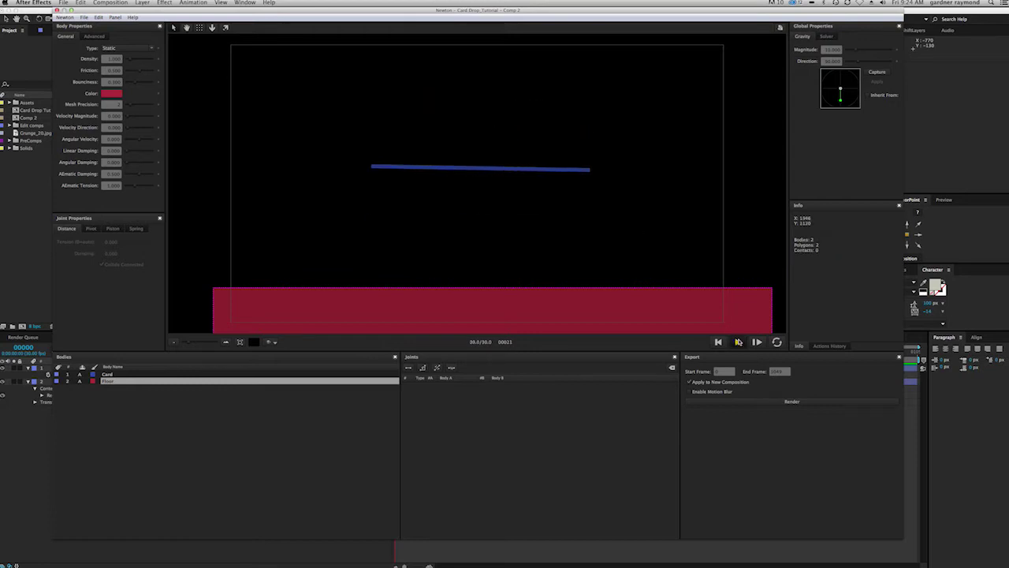
click(739, 342)
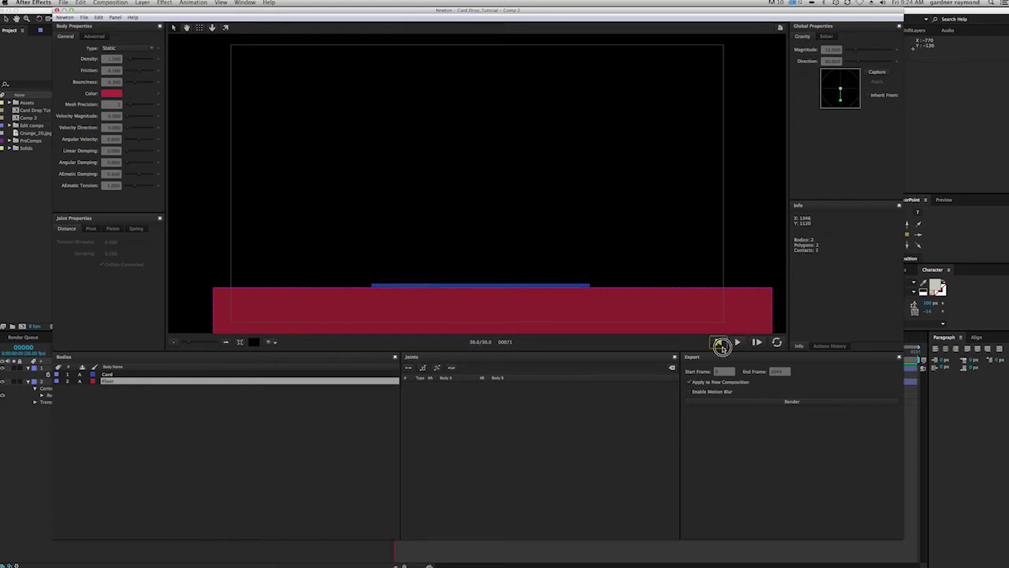
Step: Replay the simulation and select the Card body to watch it fall
click(738, 341)
click(737, 343)
click(110, 374)
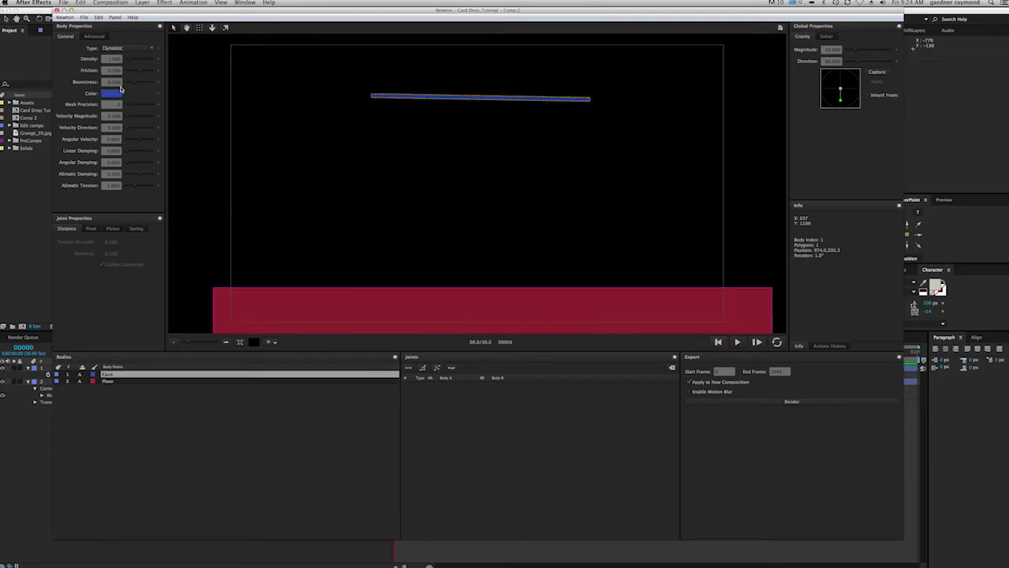
click(738, 341)
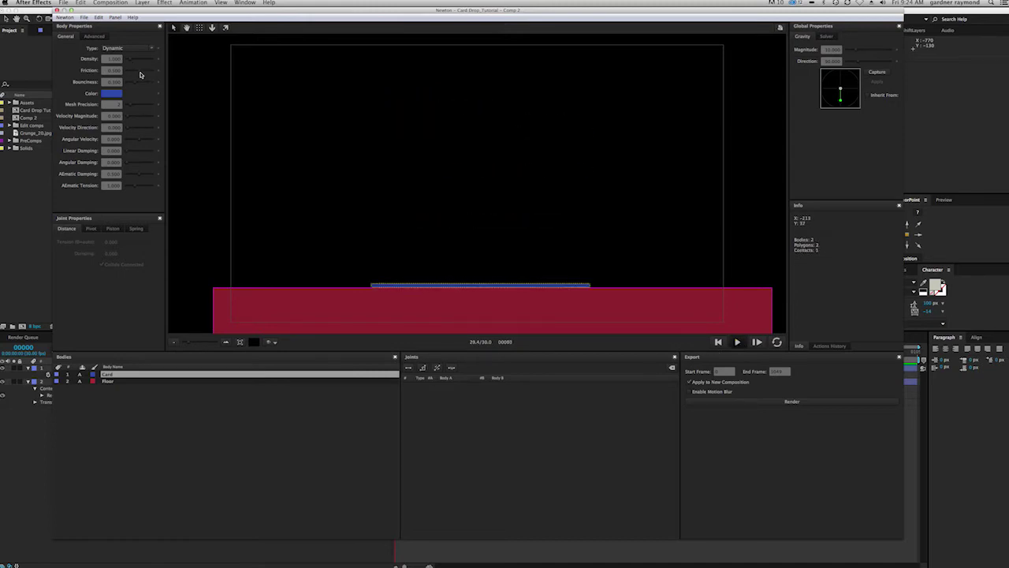
Step: Tune the Card body's bounciness, density and friction, raising friction to about 0.750 then lowering it
drag(135, 85, 139, 83)
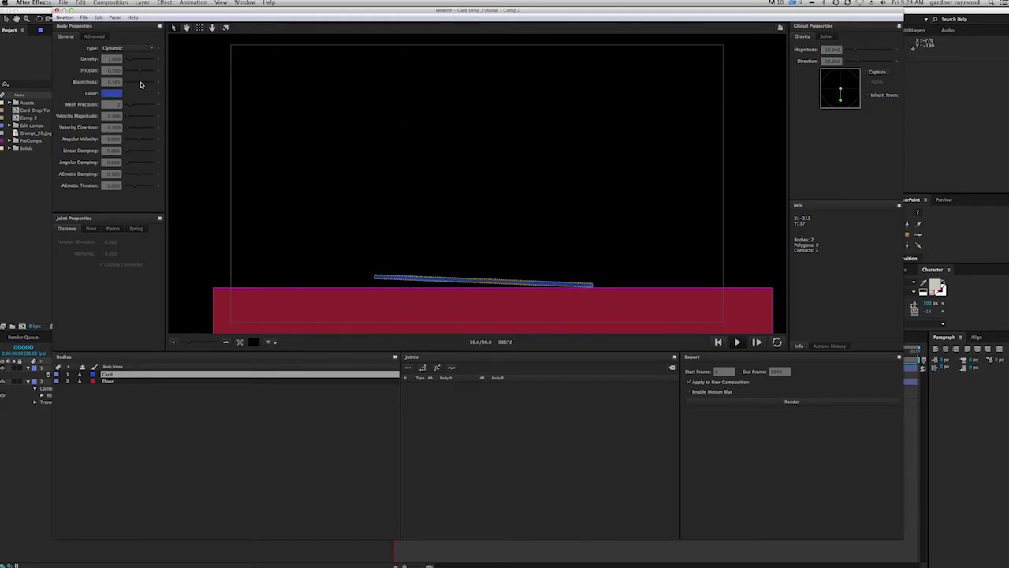
drag(140, 85, 139, 85)
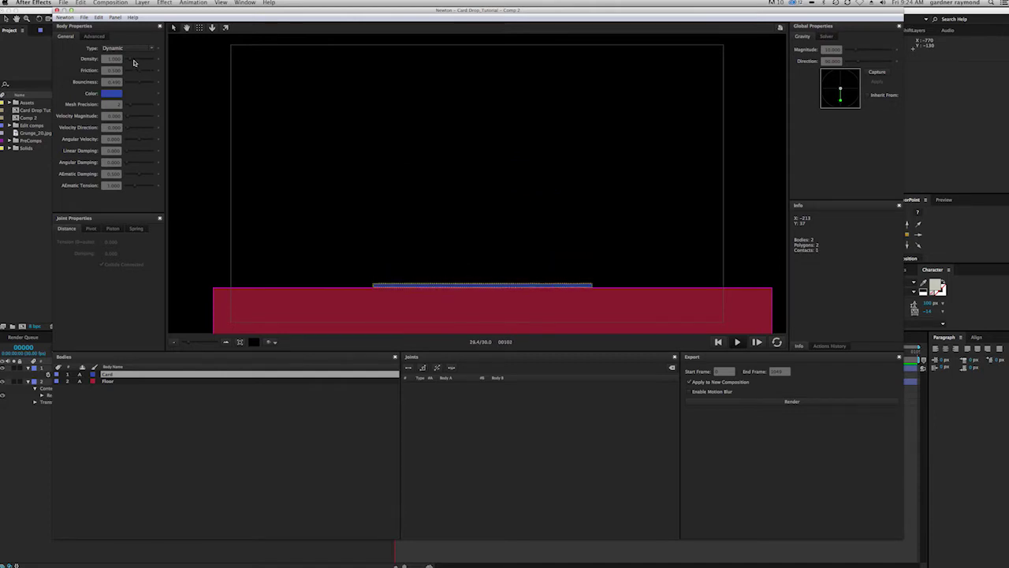
drag(133, 61, 132, 61)
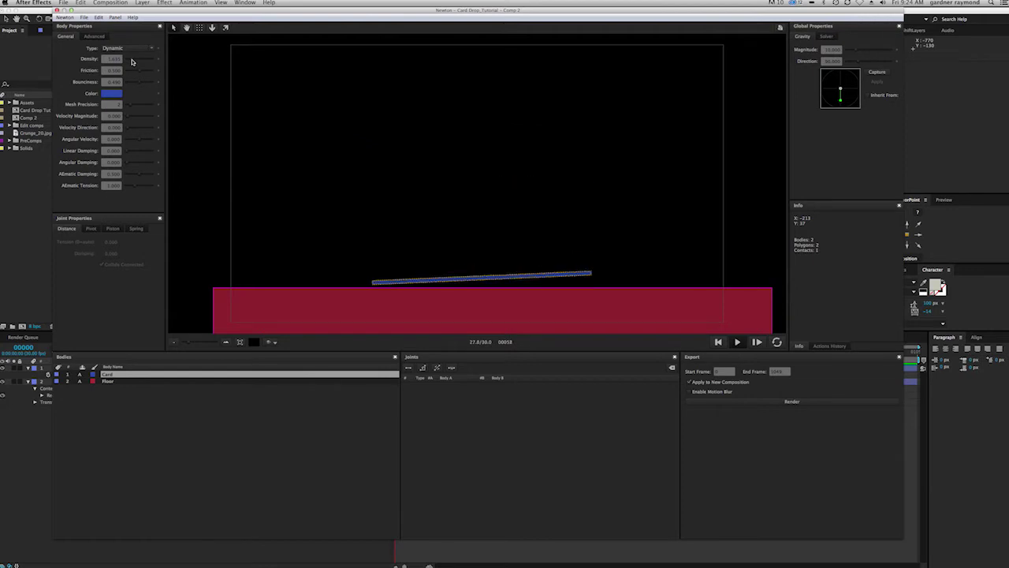
drag(140, 73, 142, 72)
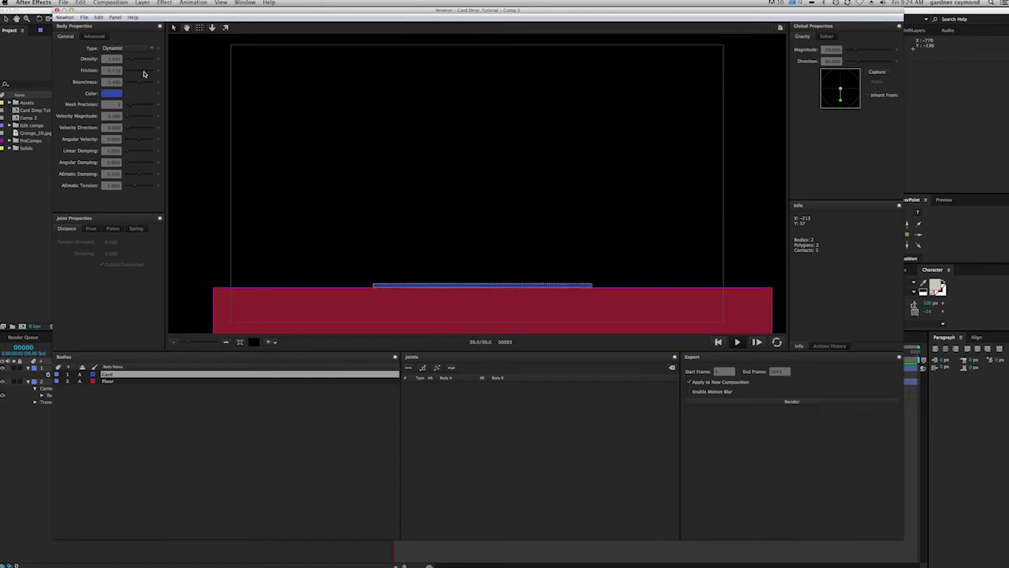
drag(143, 73, 144, 73)
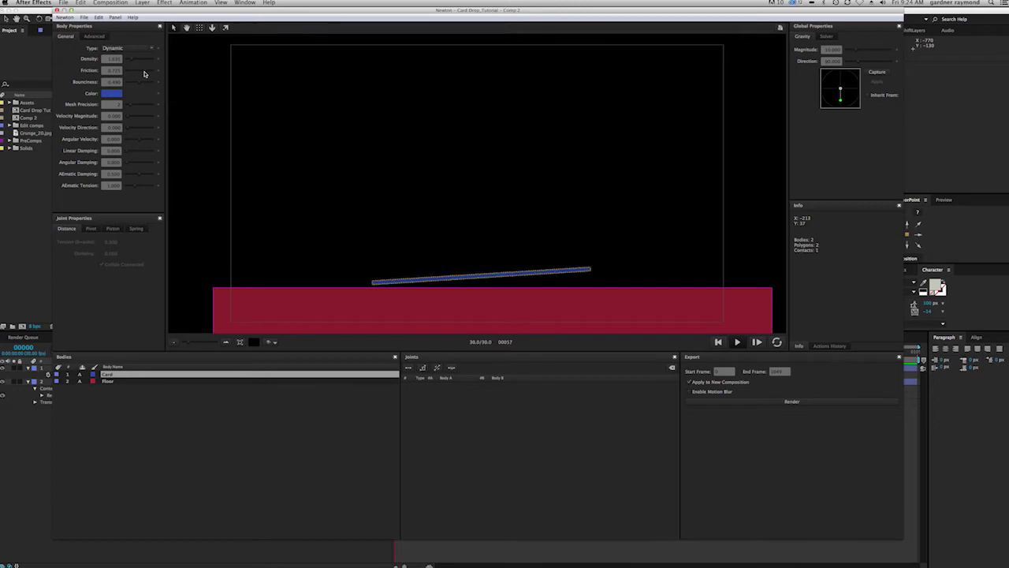
drag(144, 73, 135, 74)
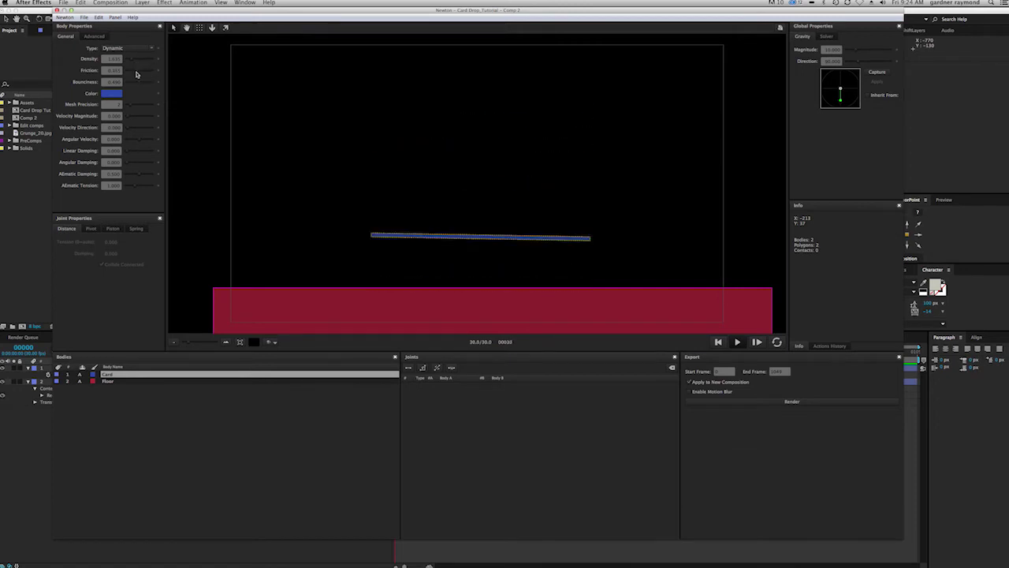
Step: Replay the card drop to check its landing, then render the simulation into a new composition
click(730, 342)
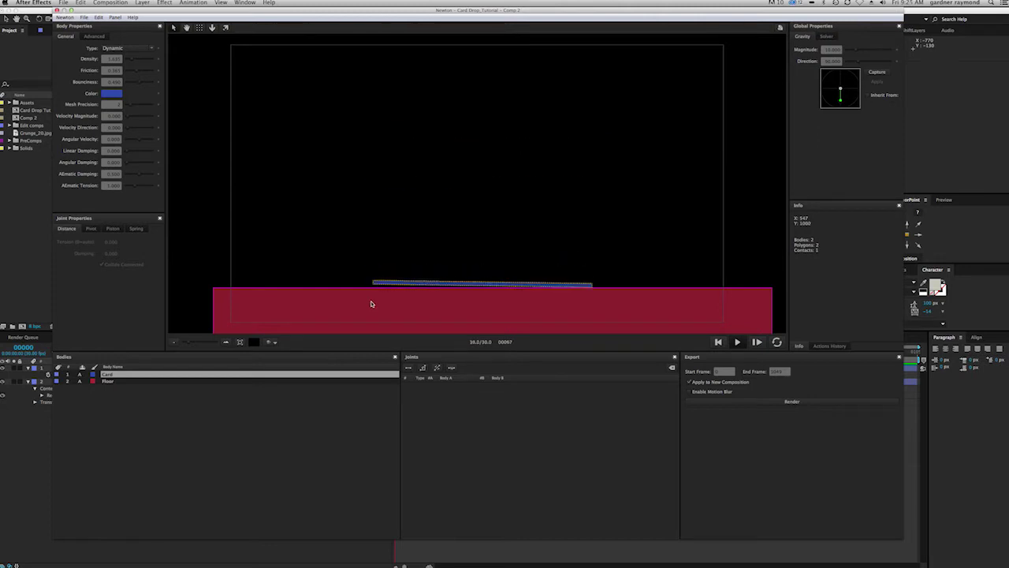
click(739, 342)
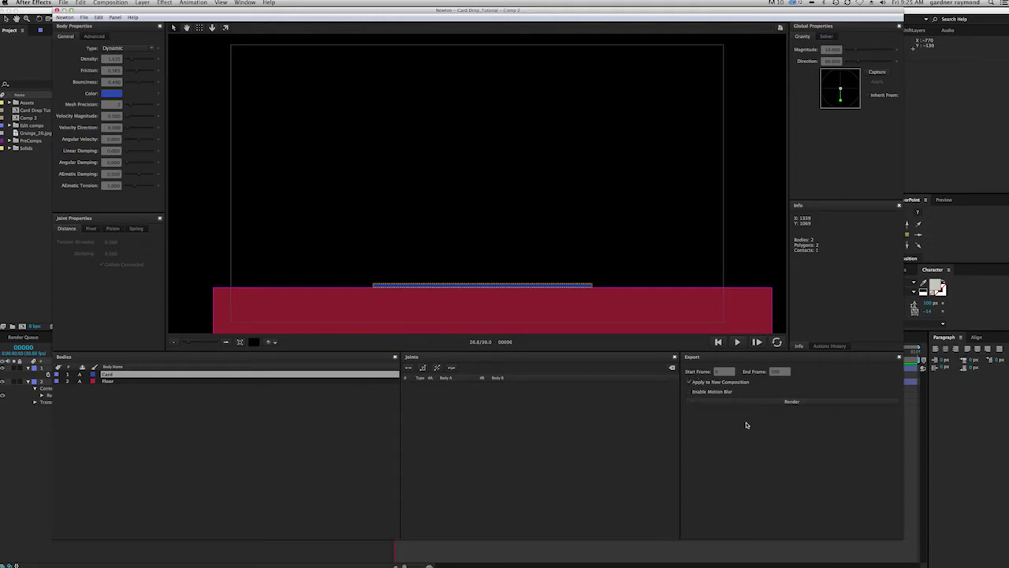
click(785, 402)
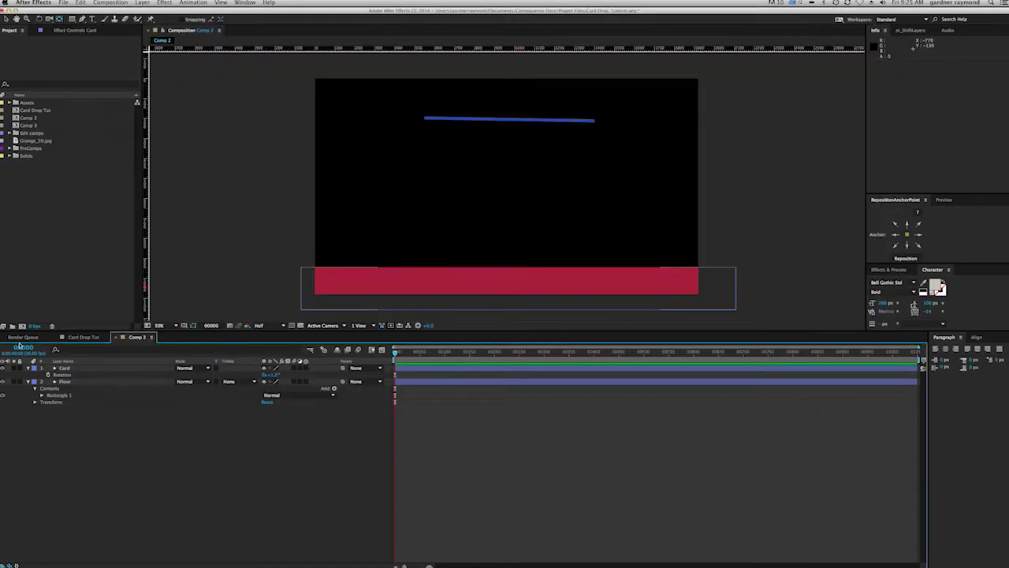
Step: Rename Comp 2 to 'Card Drop-Tut' and Comp 3 to 'Card Drop-Tut NEWTON'
click(35, 126)
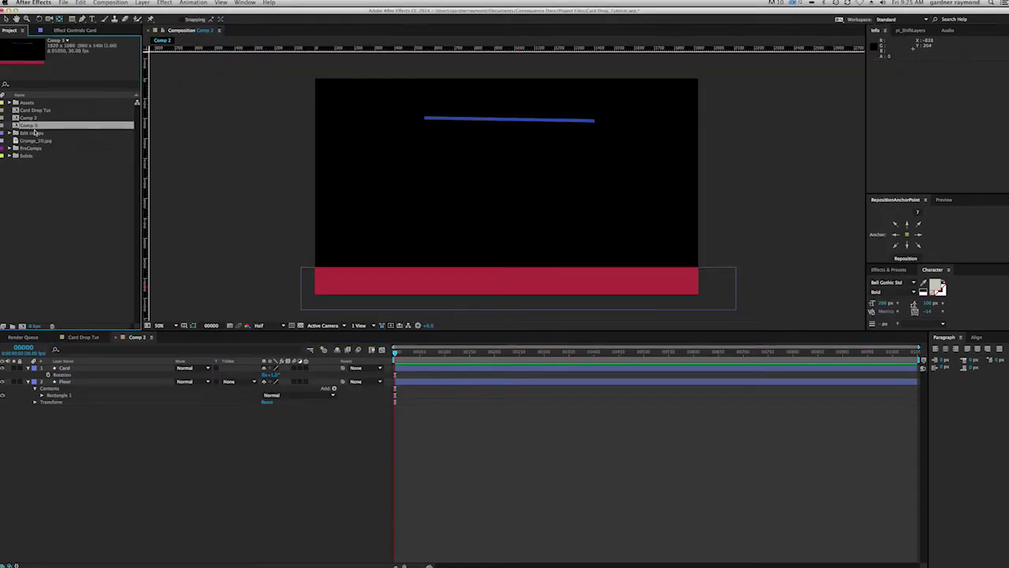
click(27, 117)
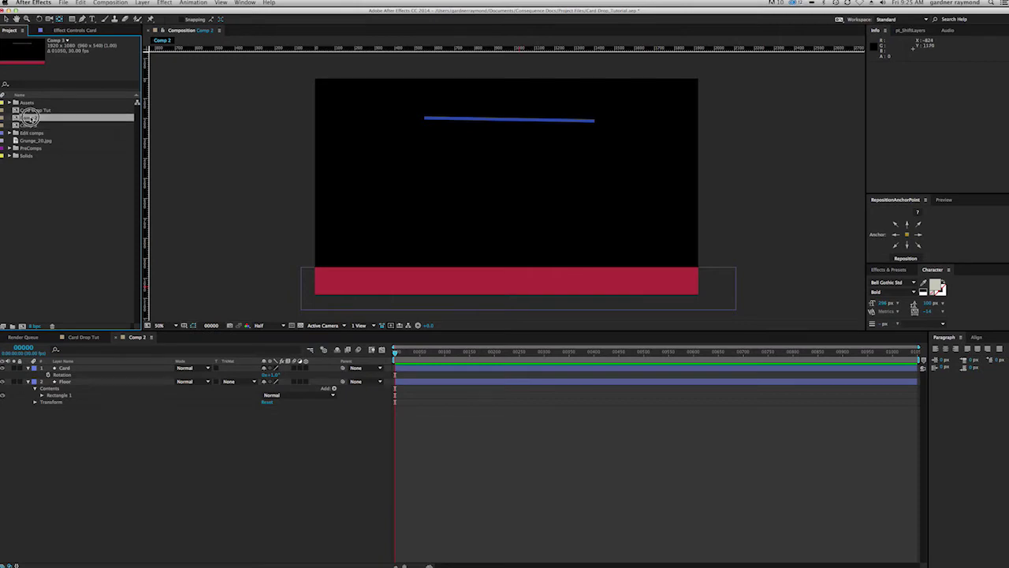
key(Return)
text(N)
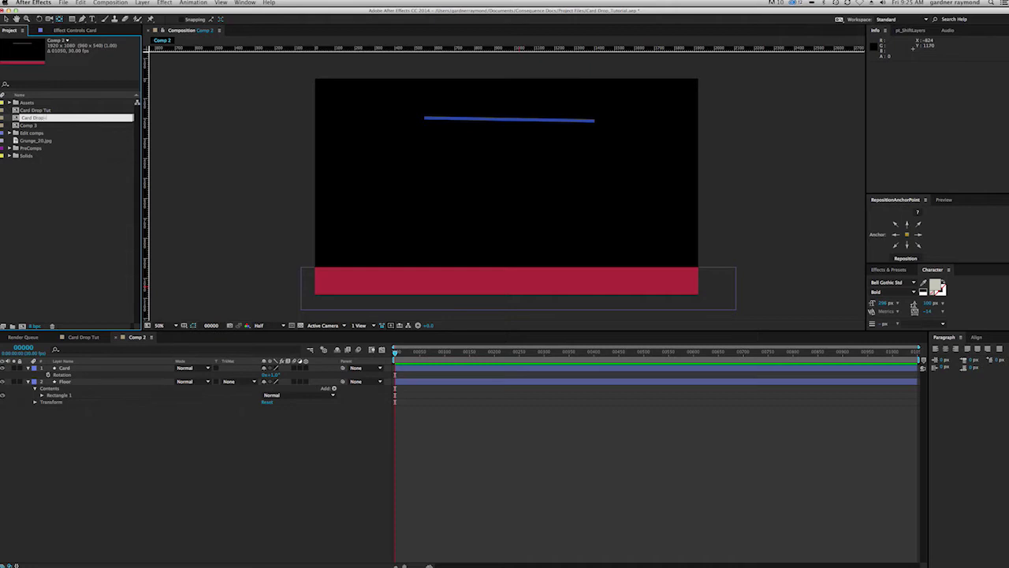
key(Return)
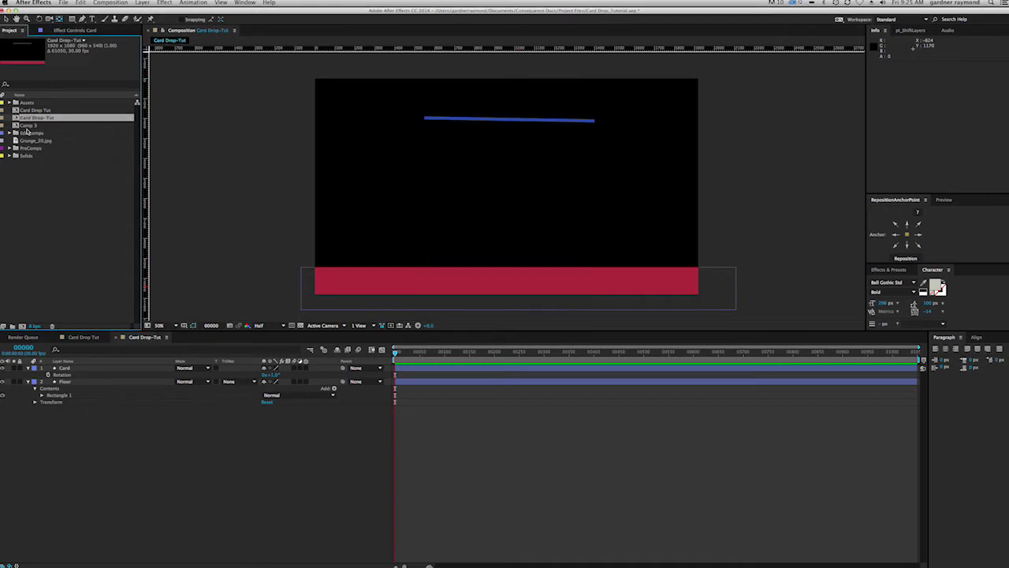
click(26, 126)
key(Return)
text(Card Drop-Tut)
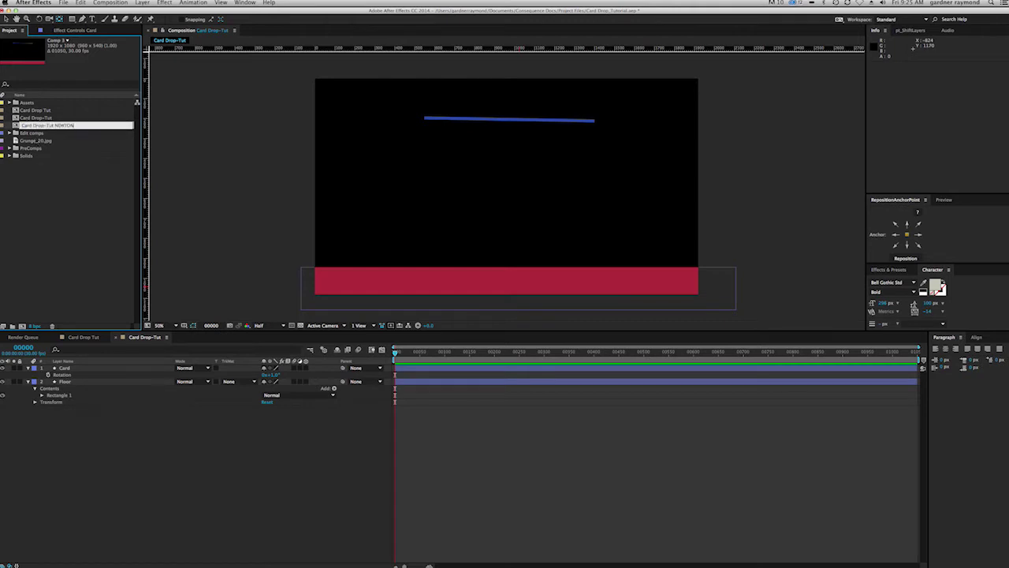
key(Return)
Step: Open Card Drop-Tut NEWTON and scrub the timeline to watch the card fall
double_click(14, 126)
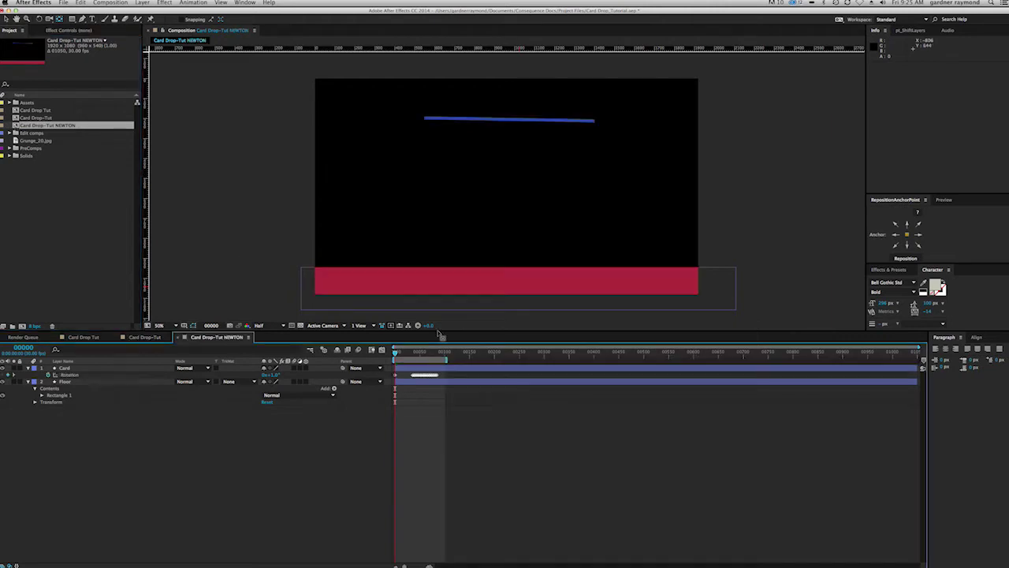
drag(396, 355, 424, 354)
drag(438, 356, 394, 357)
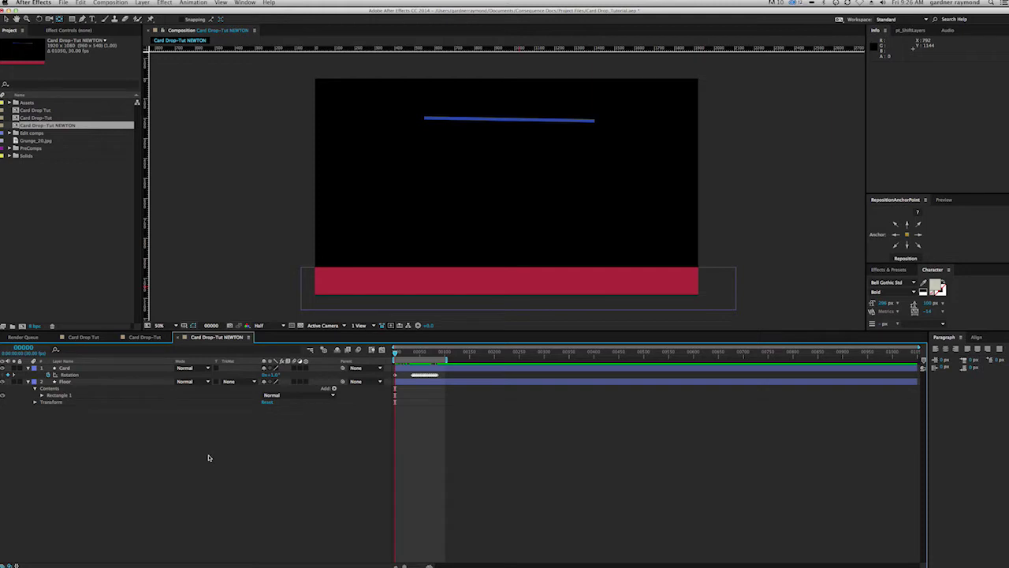
Step: Create a light grey (ADADAD) solid named Card
key(super+y)
text(B)
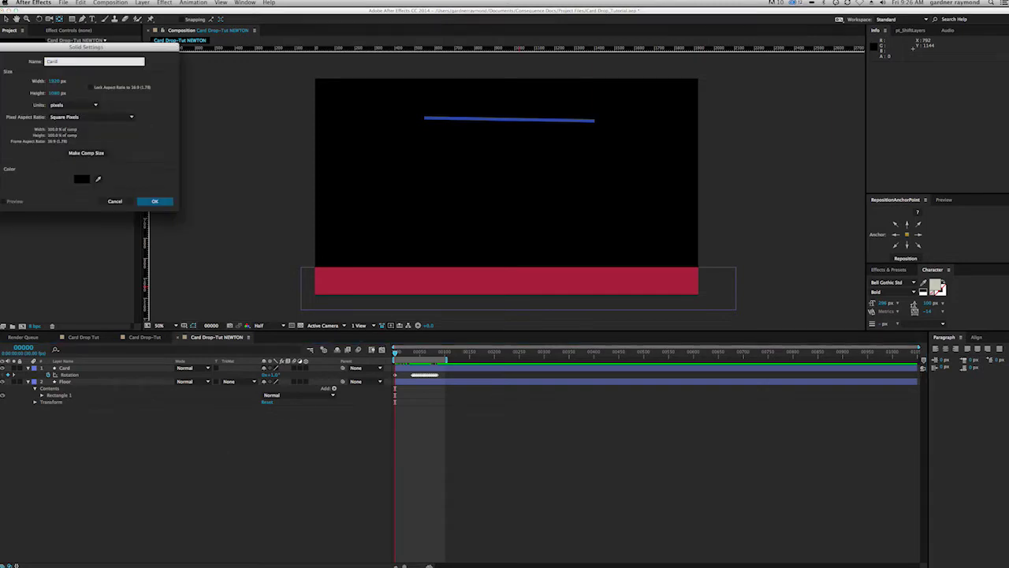
click(82, 178)
click(3, 112)
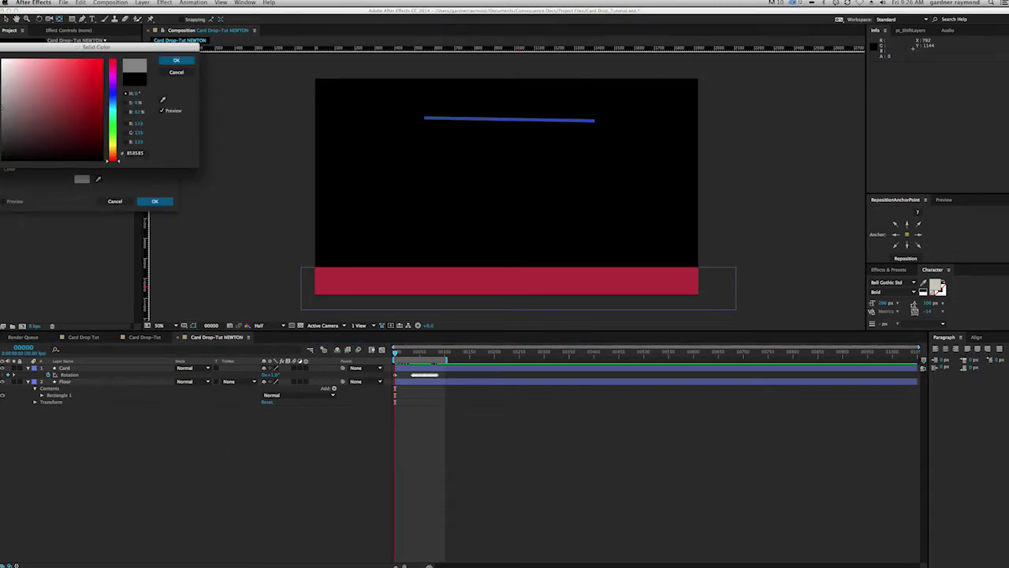
click(2, 96)
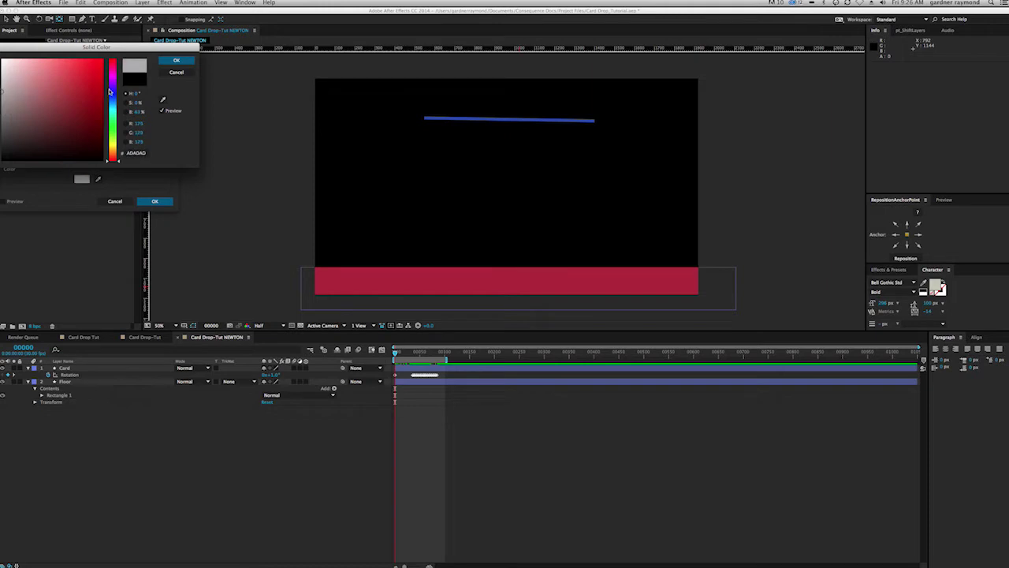
click(176, 61)
click(154, 201)
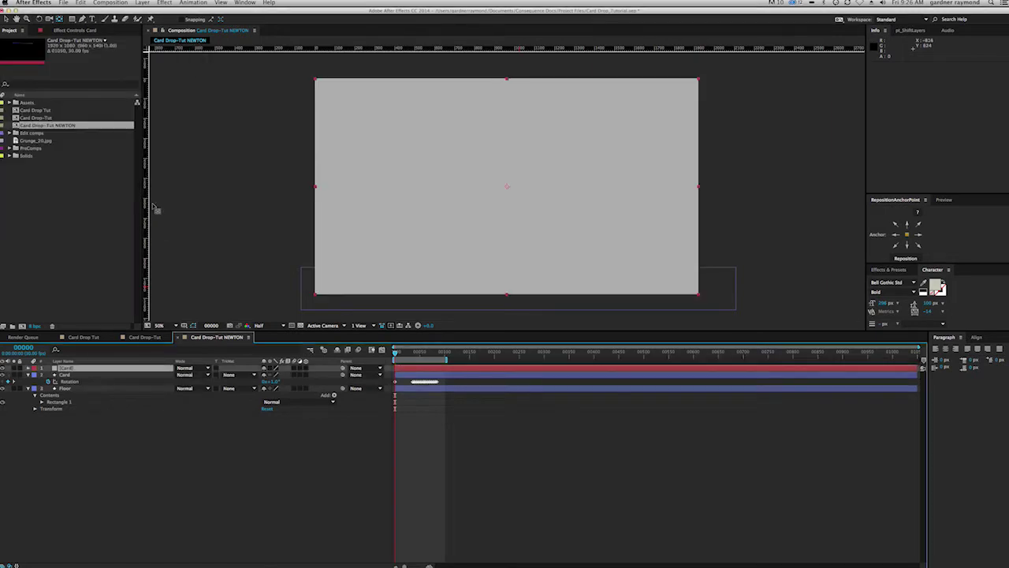
Step: Mask the Card solid into a rounded rectangle drawn from the centre
click(72, 18)
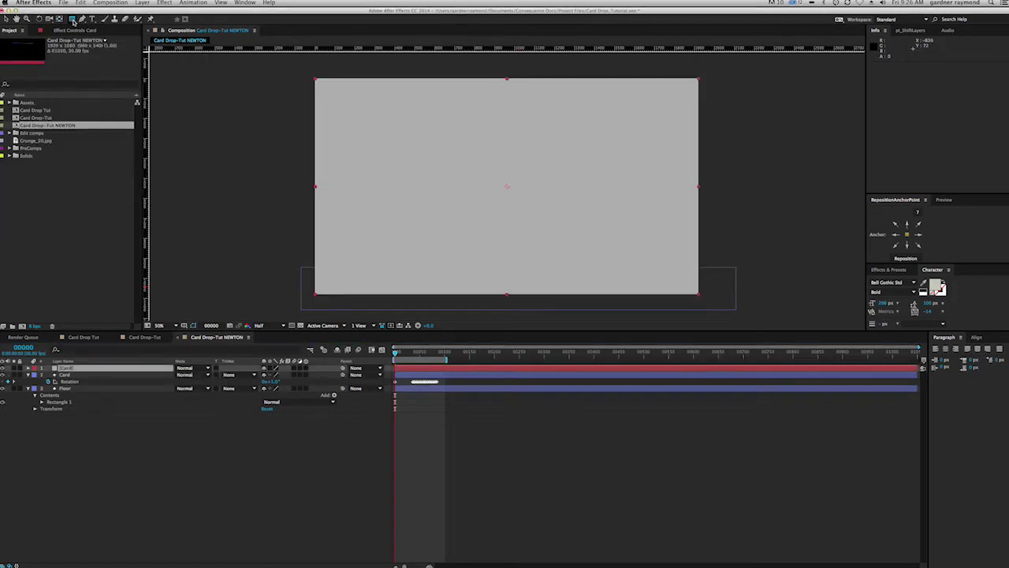
drag(507, 187, 570, 230)
key(ctrl+z)
drag(71, 18, 94, 35)
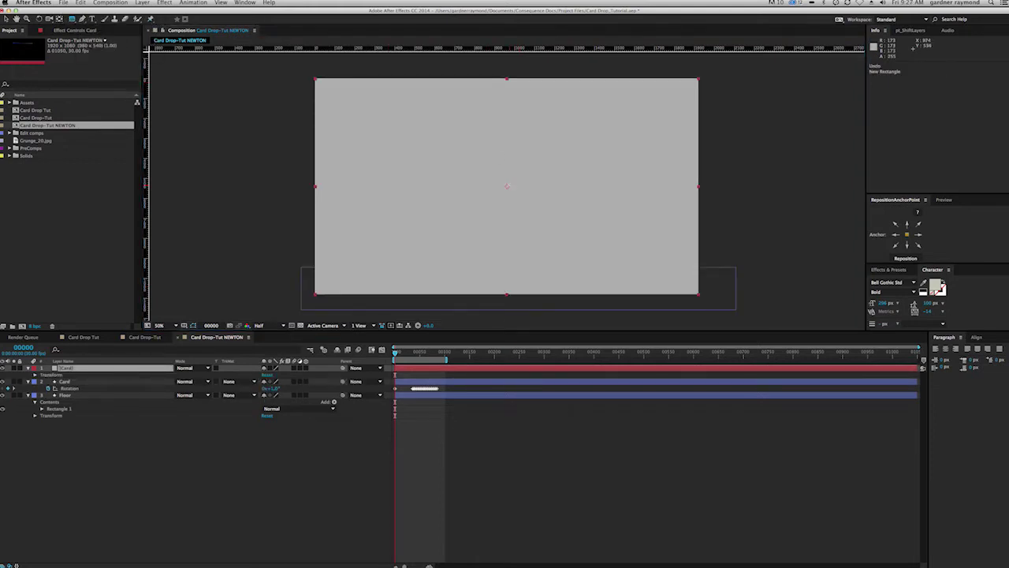
drag(507, 187, 584, 234)
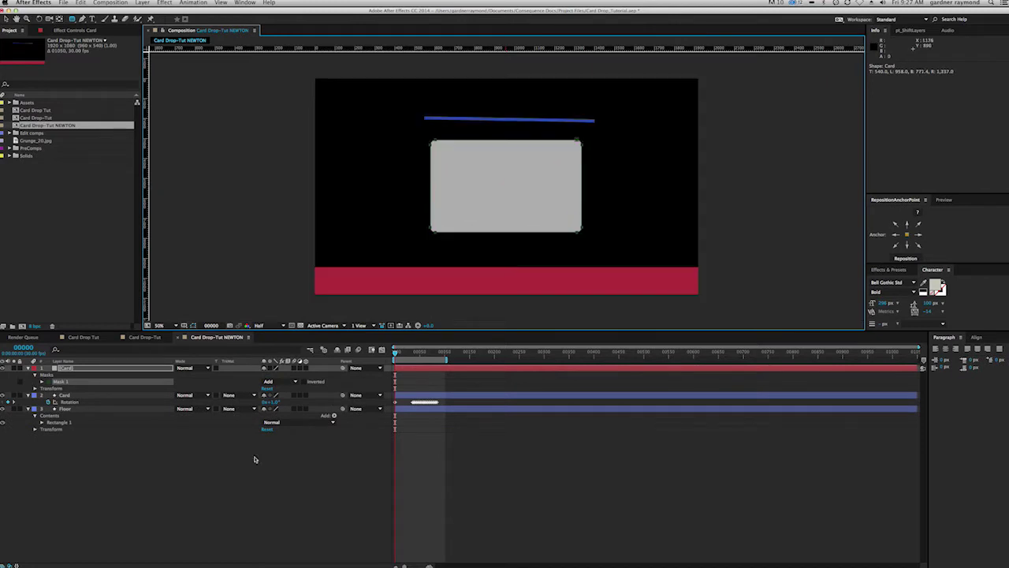
key(alt+KP_Enter)
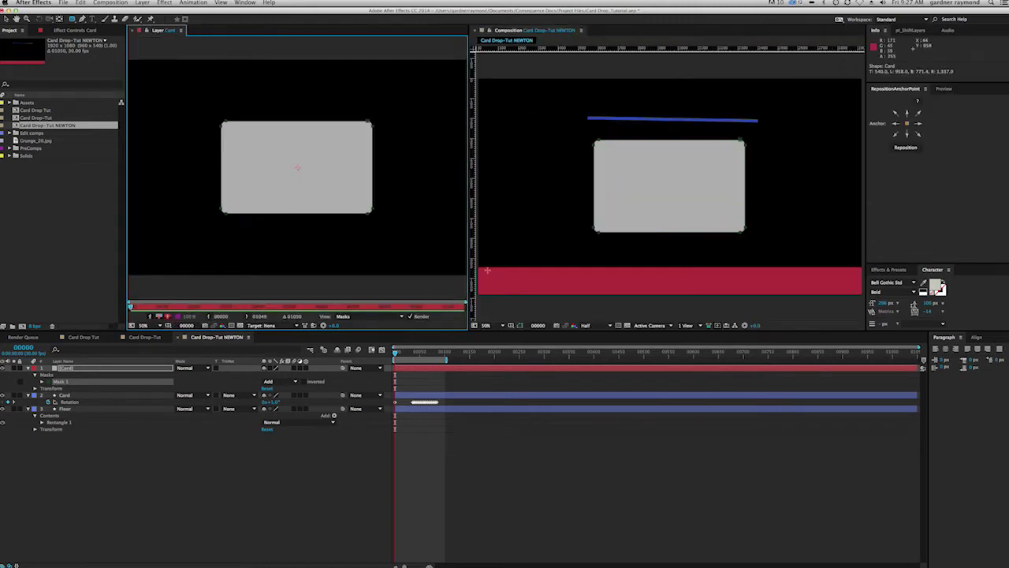
click(138, 30)
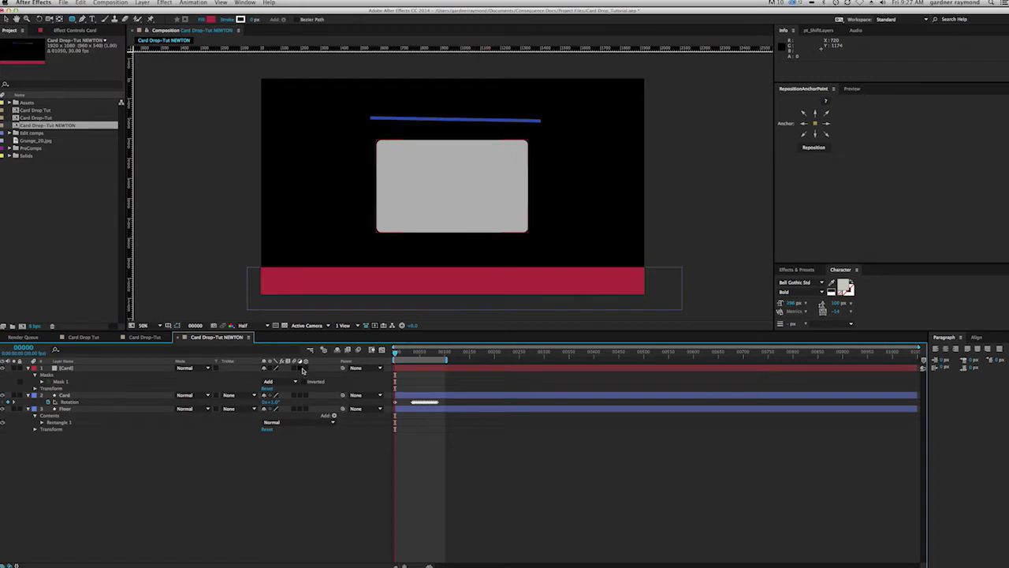
Step: Make the Card solid 3D and add a 35mm camera named Default Camera
click(303, 368)
click(142, 3)
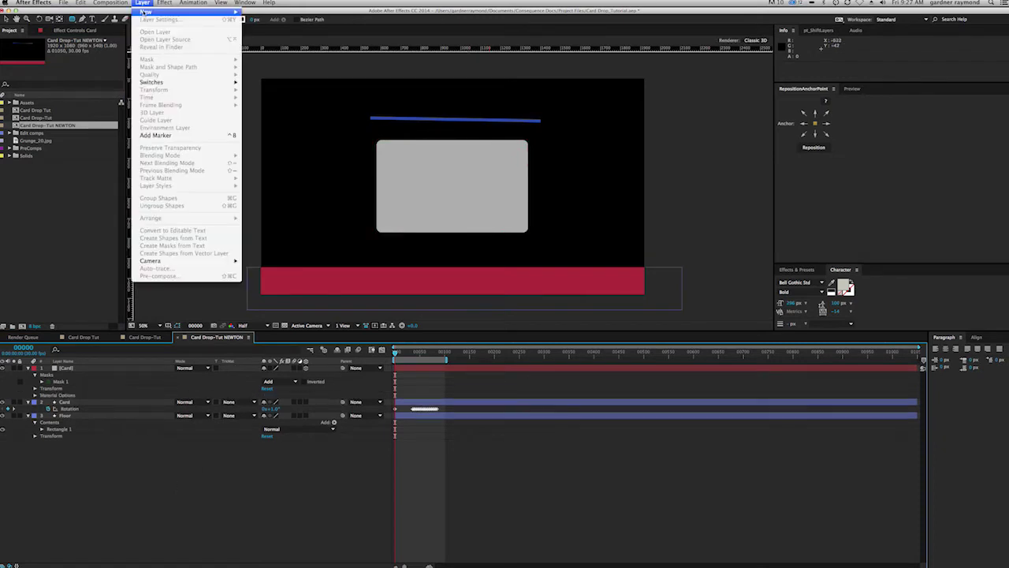
mouse_move(145, 11)
click(302, 37)
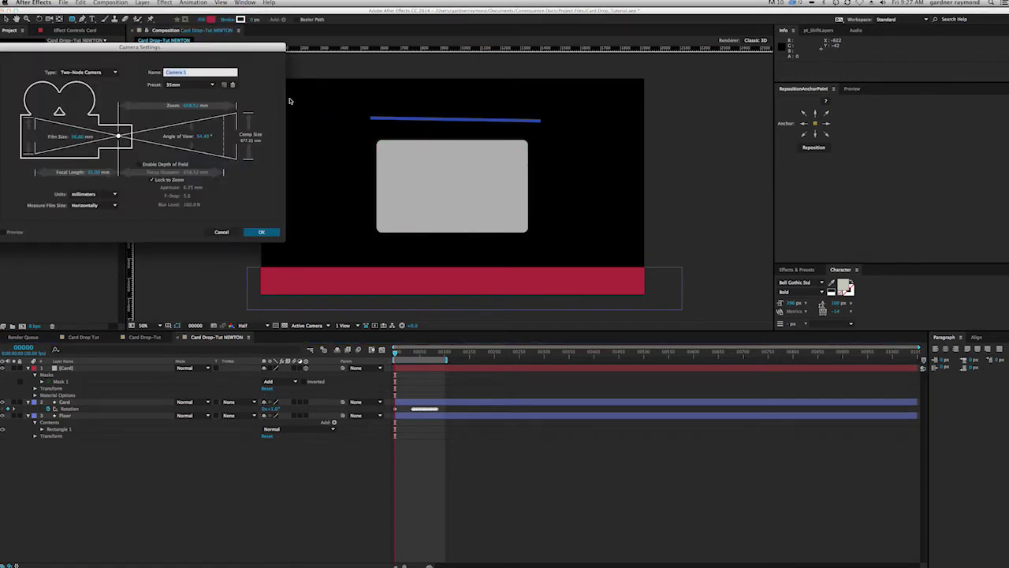
text(OHfault Camera)
click(268, 233)
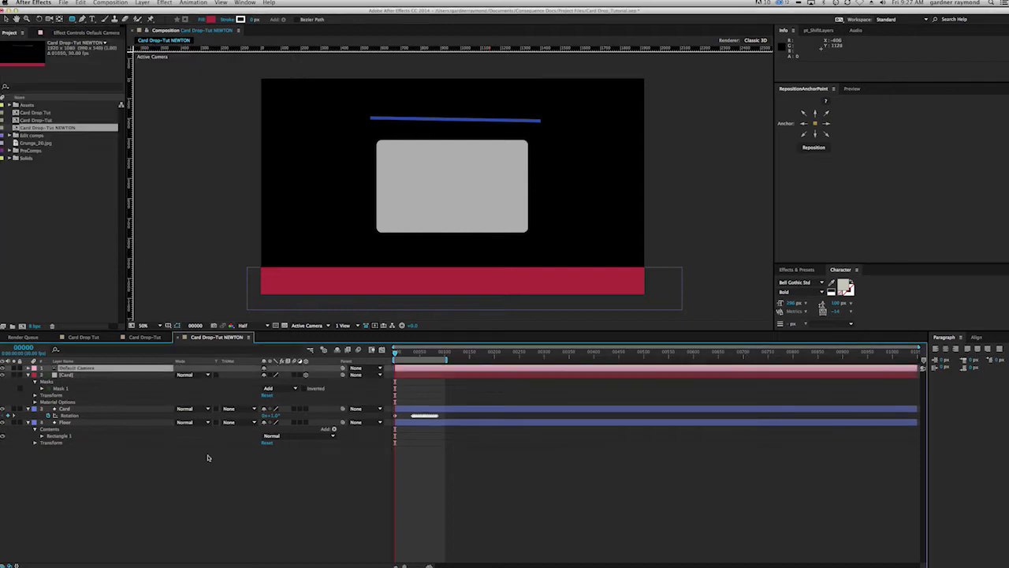
click(191, 471)
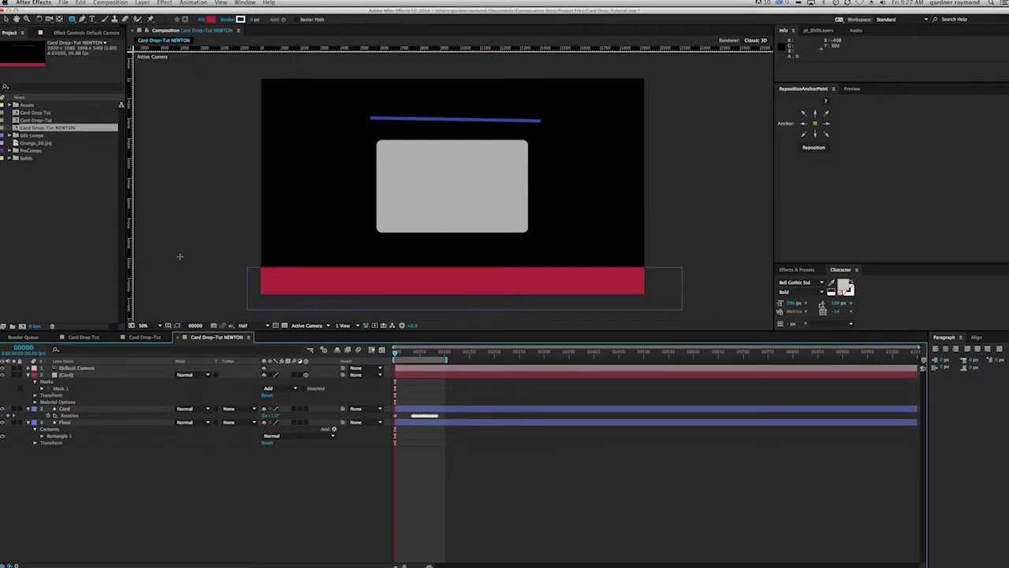
Step: Add Grunge_20.jpg from the Assets folder to the timeline as a 3D layer
click(9, 105)
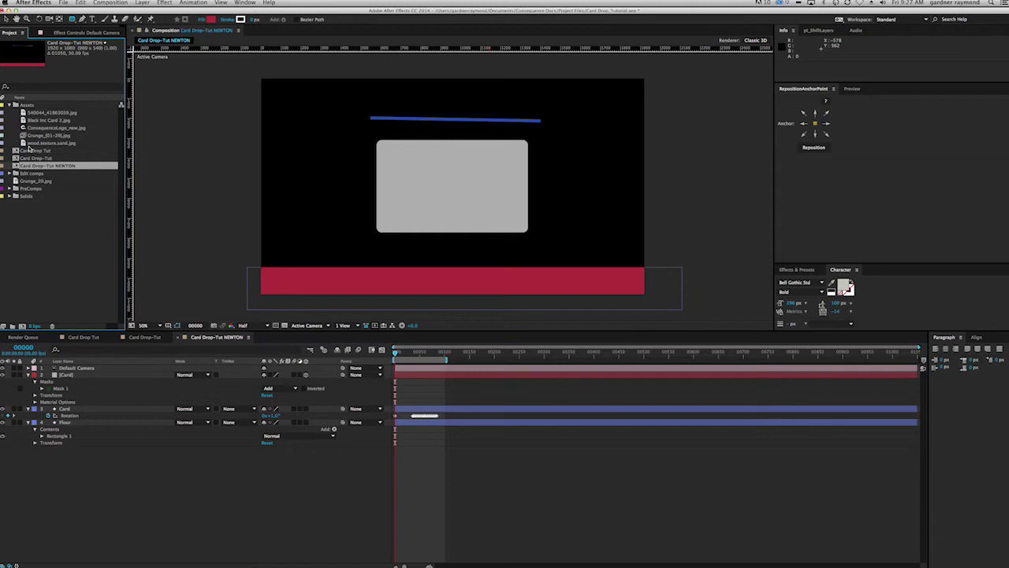
click(24, 135)
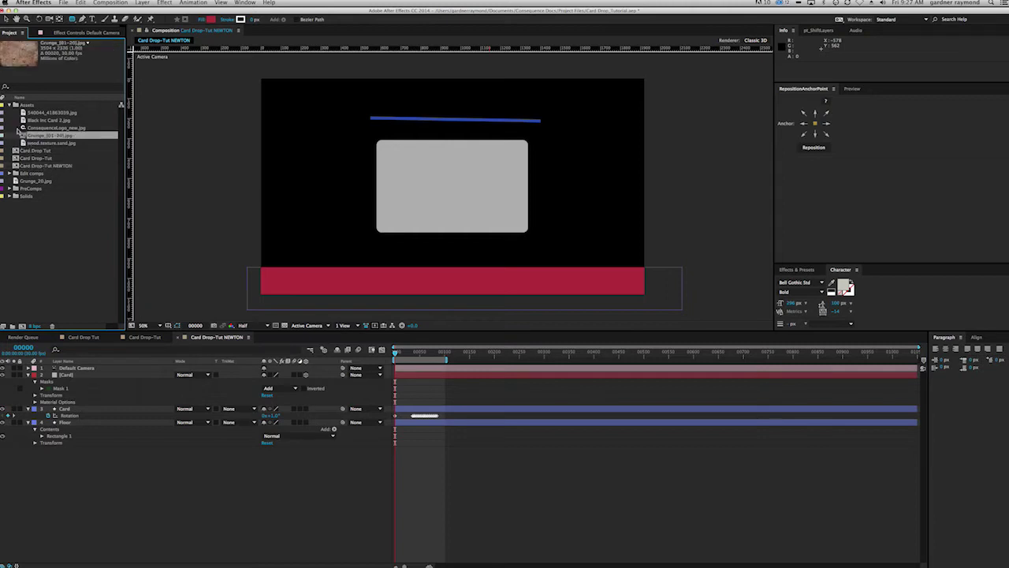
click(34, 121)
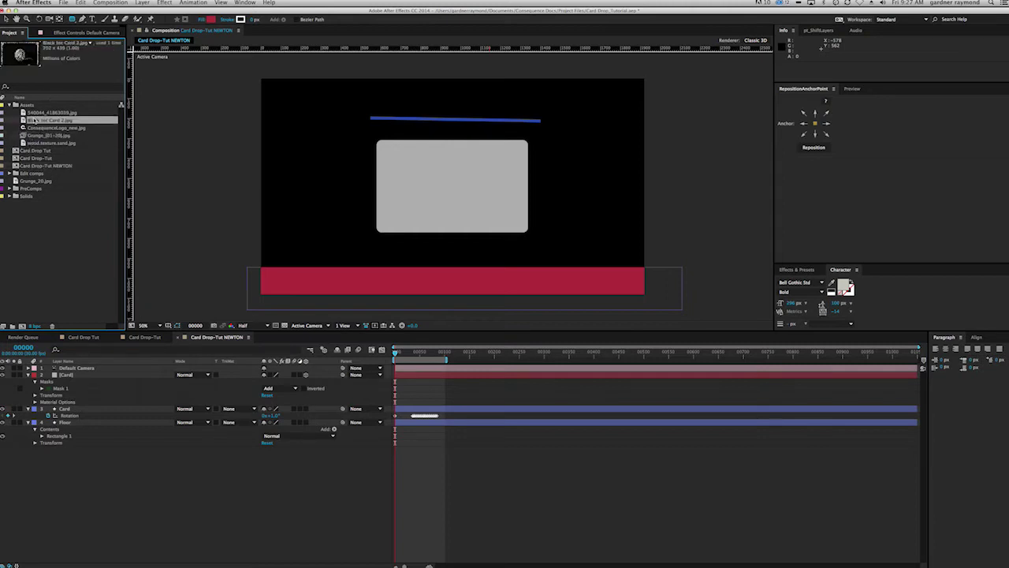
drag(34, 180, 16, 104)
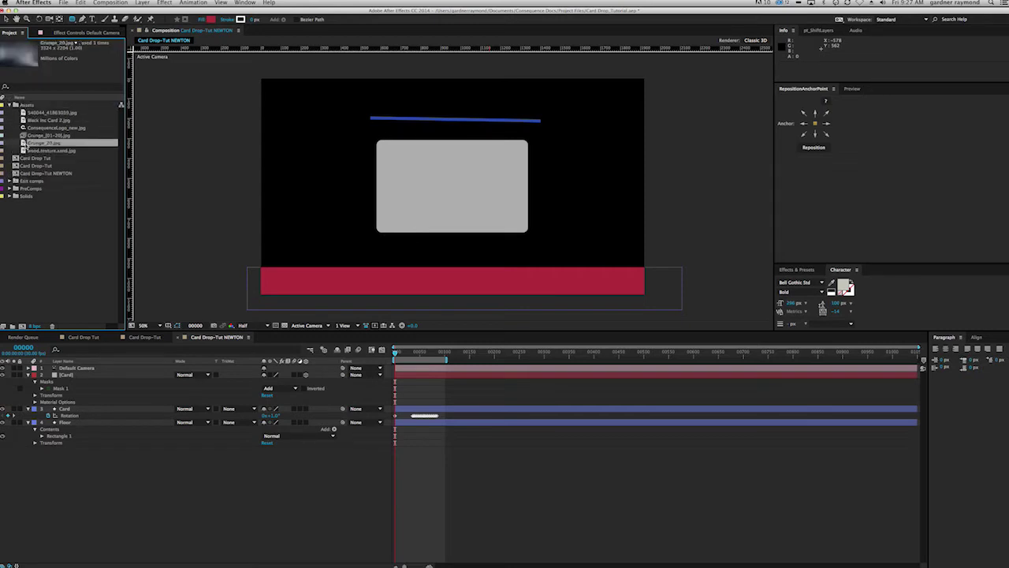
drag(25, 146, 204, 513)
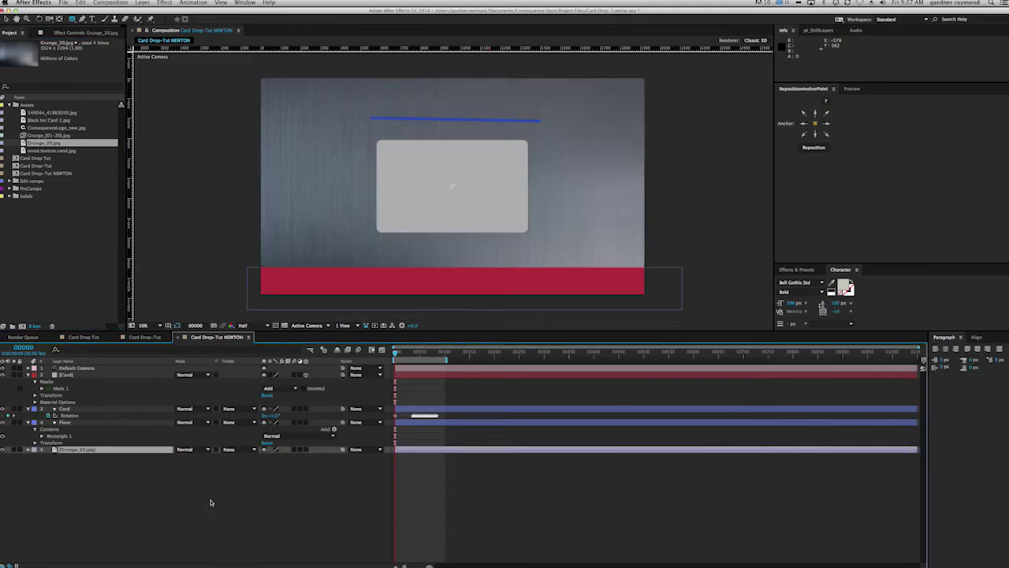
click(307, 449)
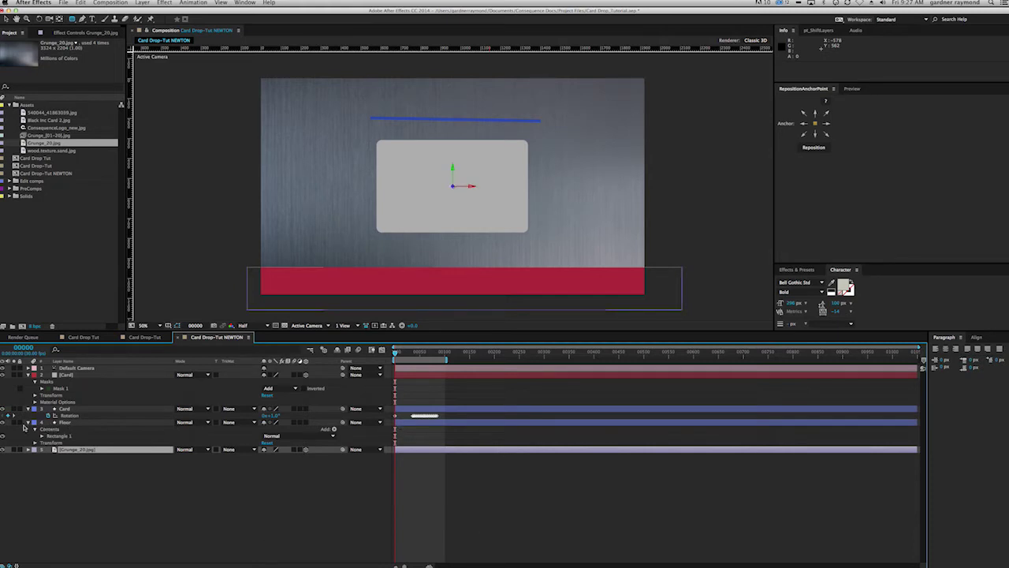
Step: Hide the red Floor layer and move it below Grunge_20.jpg
click(3, 422)
drag(68, 422, 68, 456)
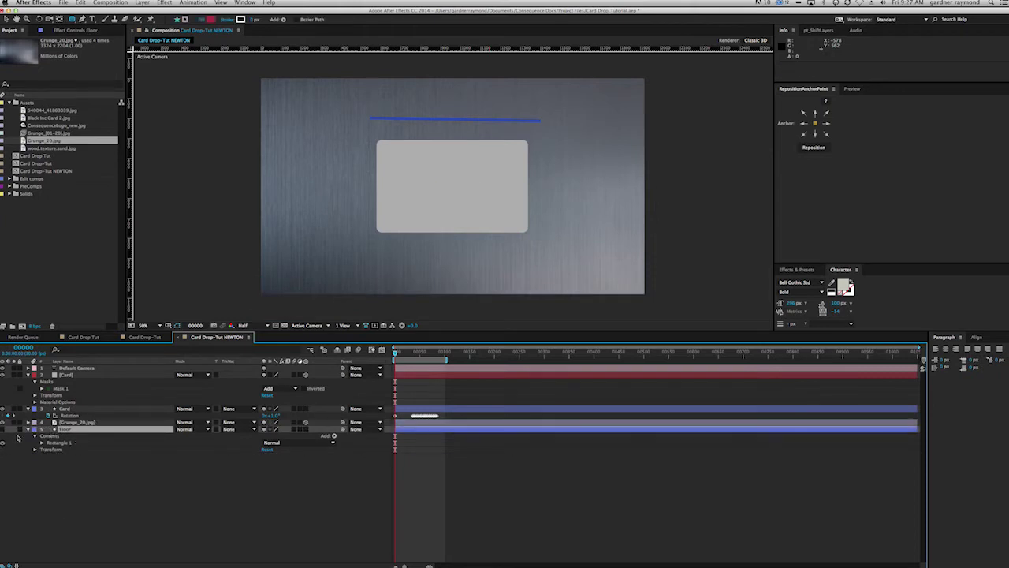
click(29, 428)
click(79, 477)
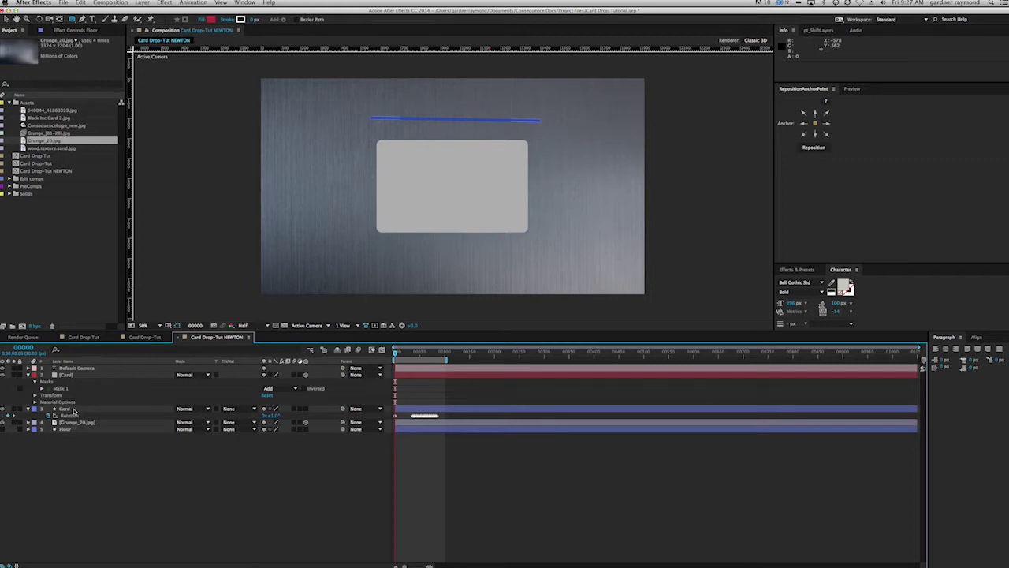
click(74, 409)
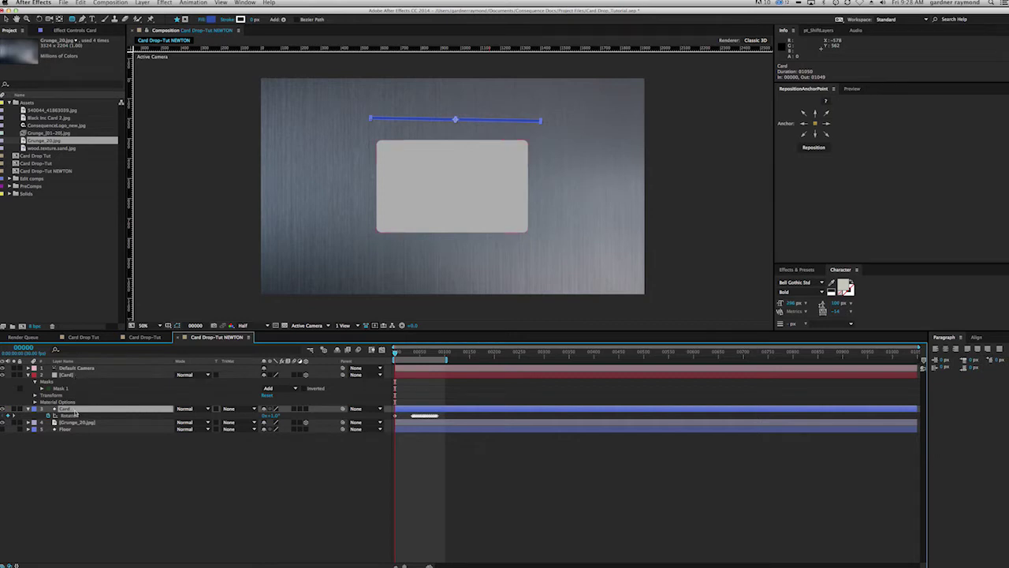
key(shift+p)
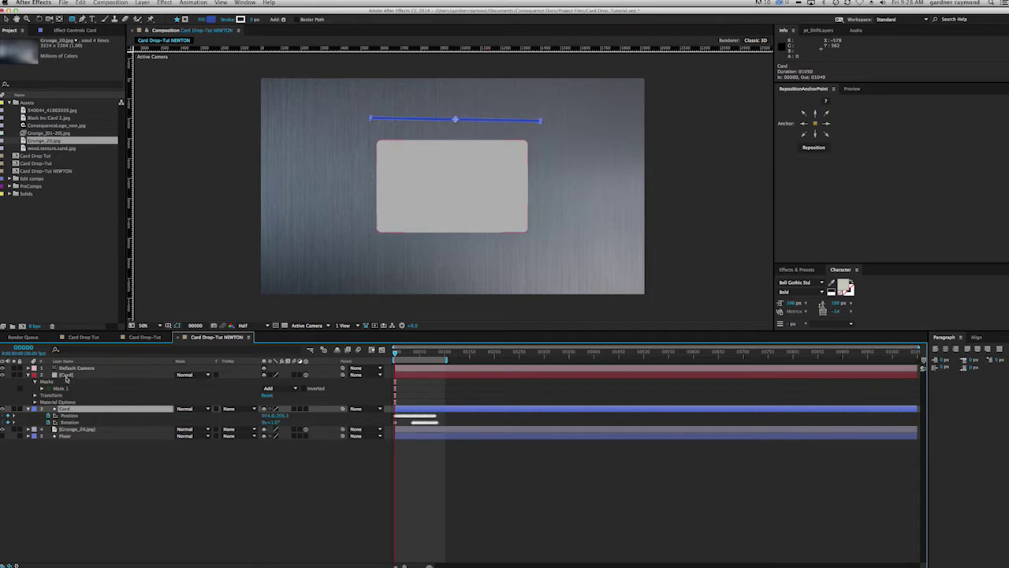
click(67, 375)
key(Return)
text(New Card)
key(Return)
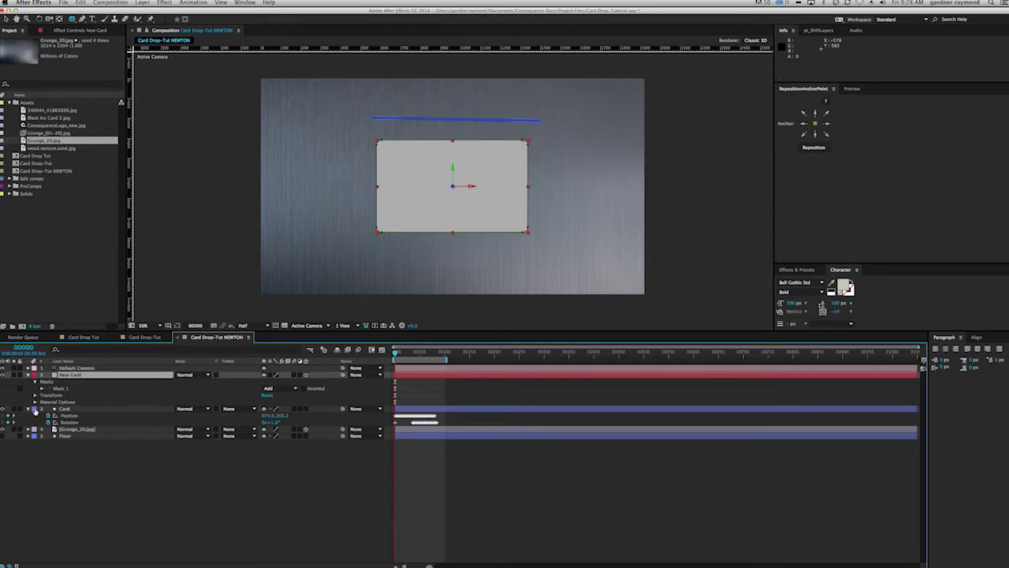
click(73, 410)
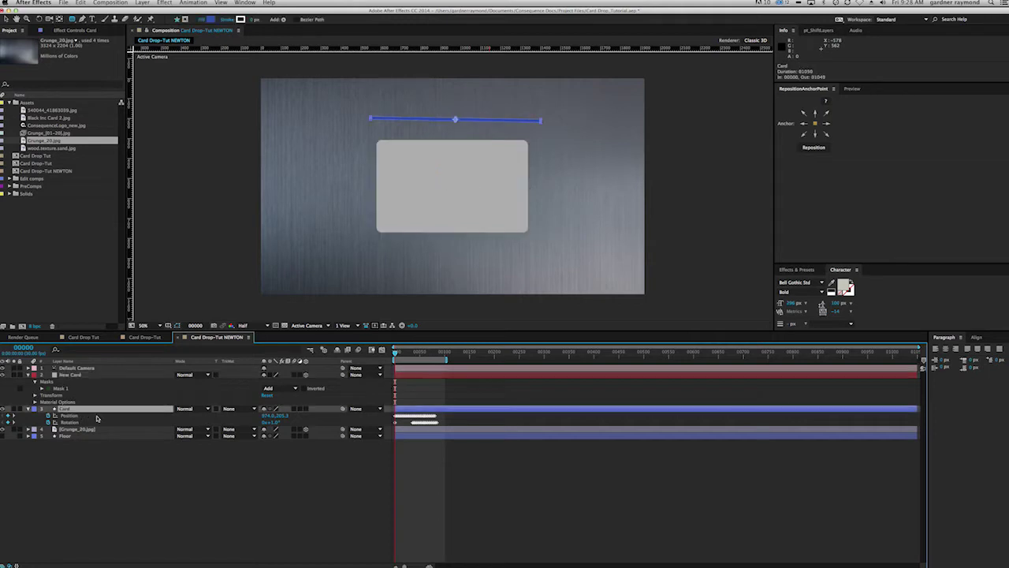
drag(395, 353, 395, 356)
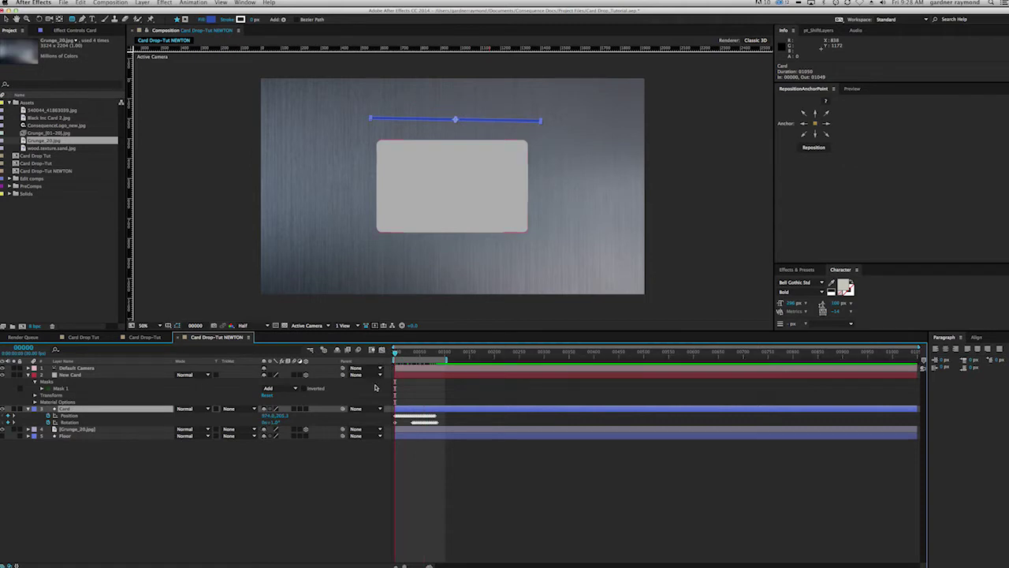
drag(395, 354, 394, 365)
Step: Paste the Card layer's position keyframes onto New Card's Position and add a position expression
click(85, 377)
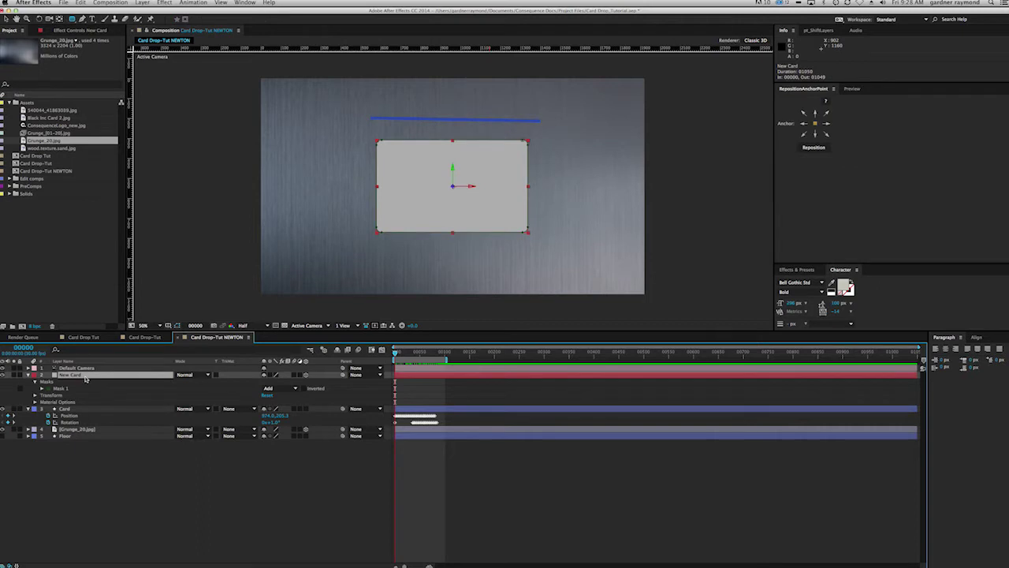
key(p)
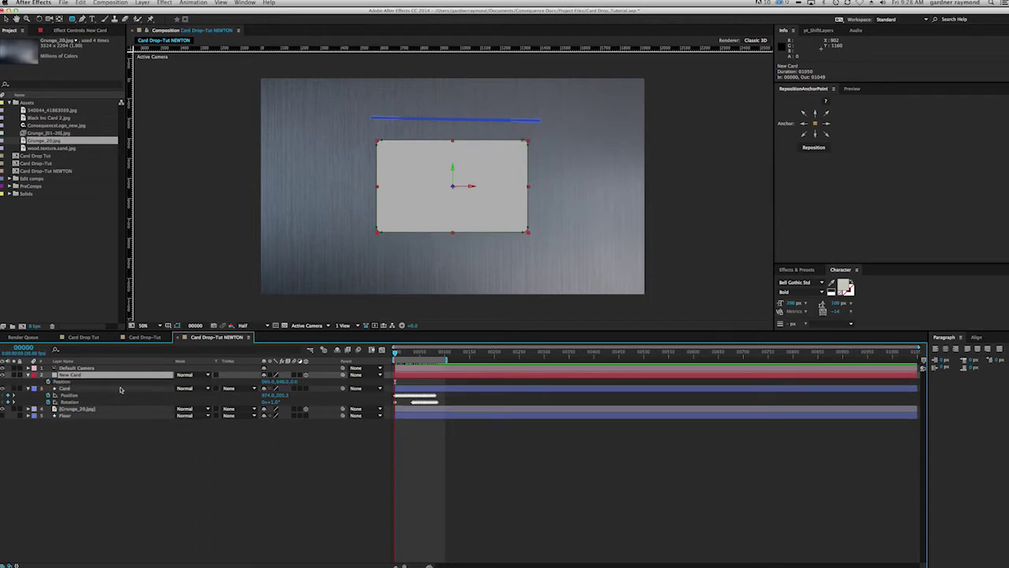
click(70, 396)
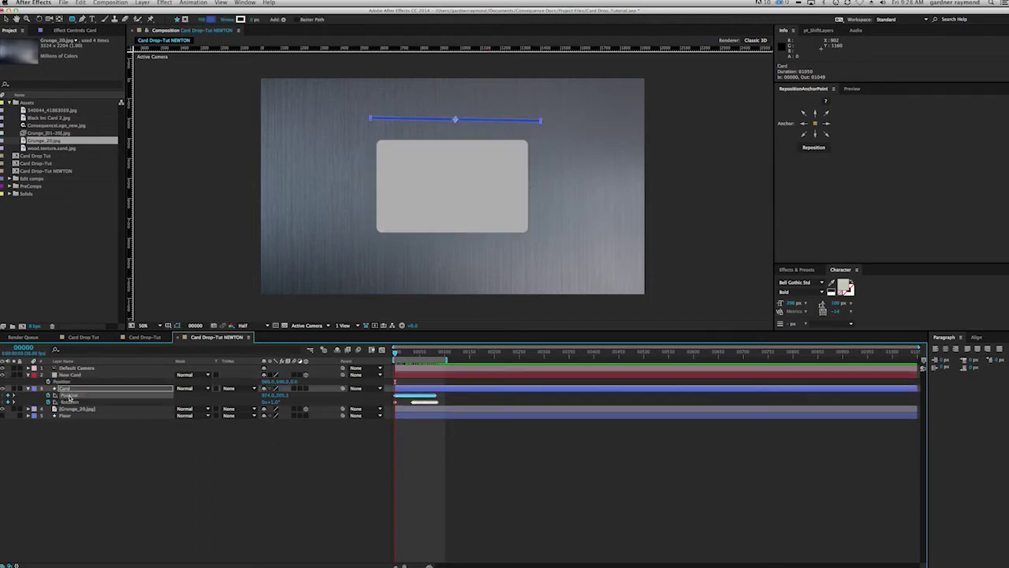
click(74, 400)
click(70, 374)
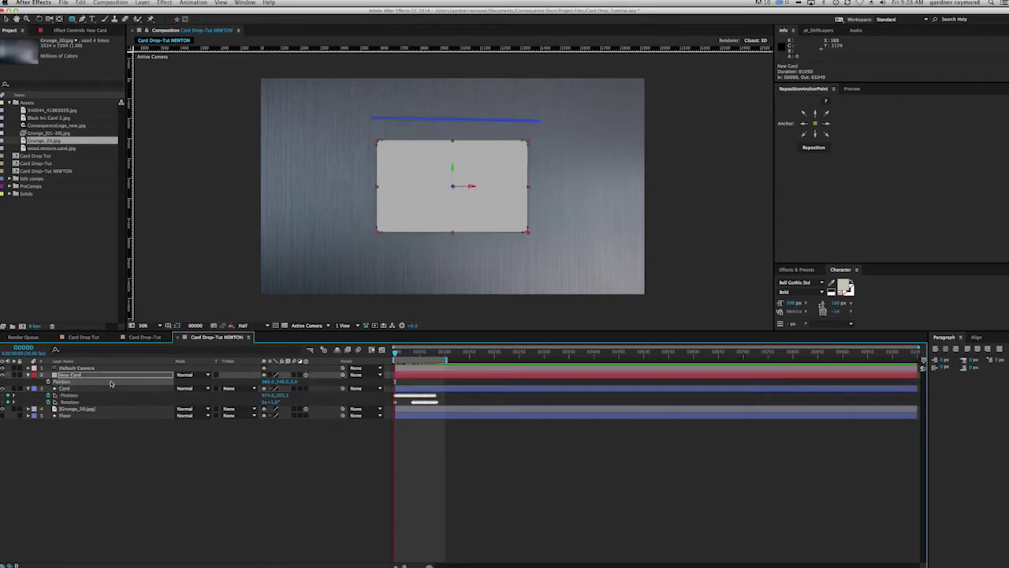
key(super+v)
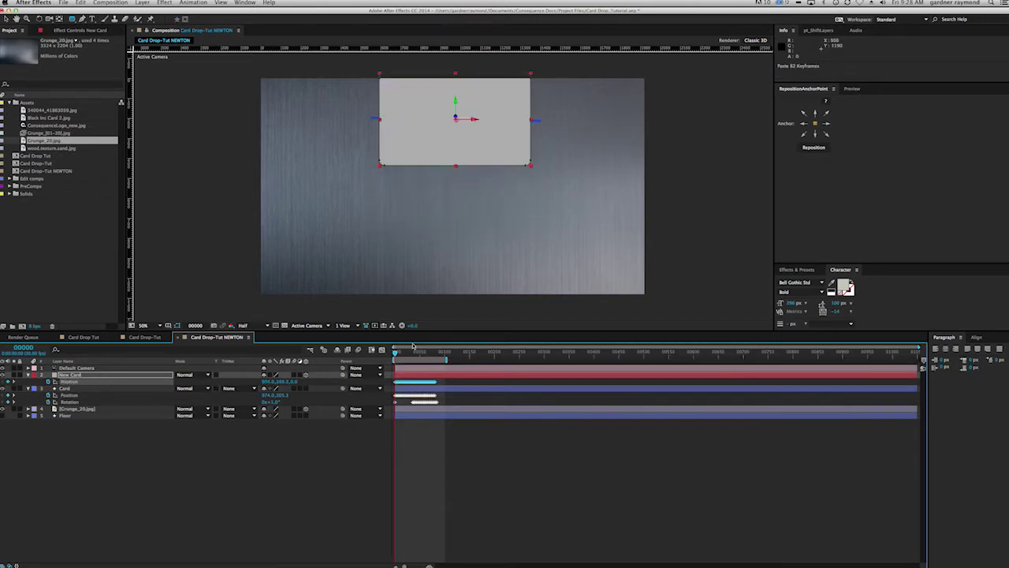
drag(394, 352, 375, 361)
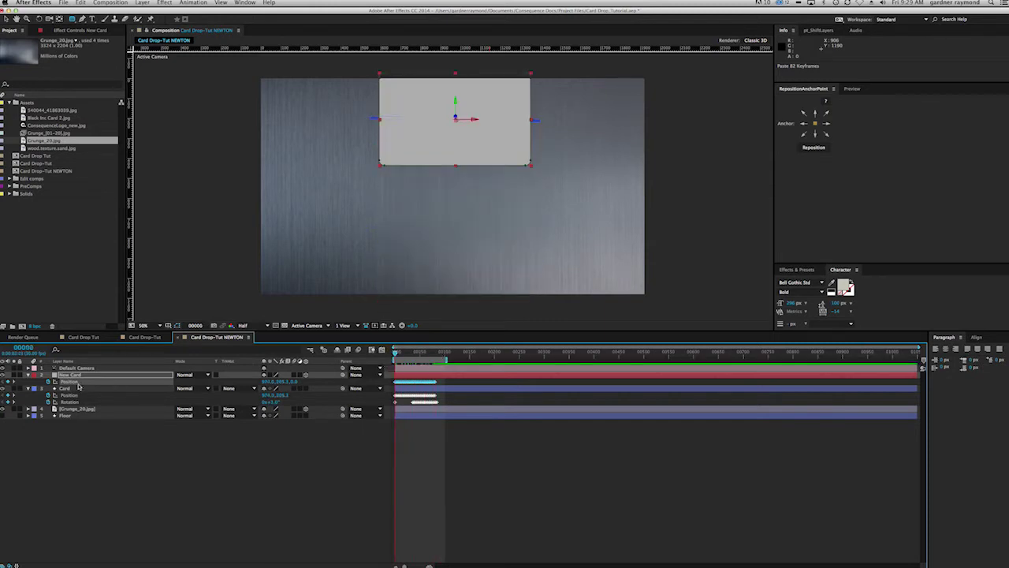
alt+click(55, 381)
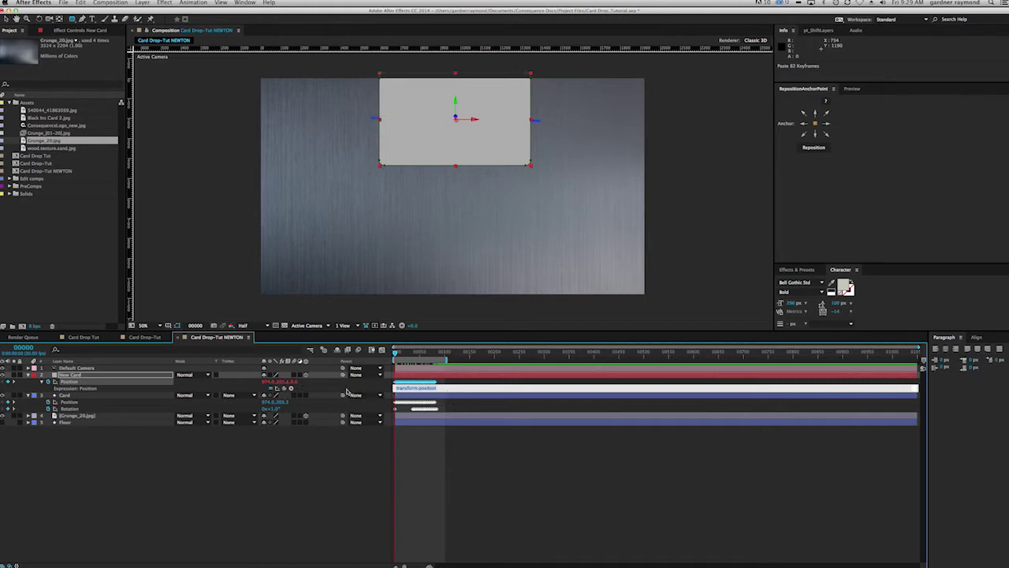
Step: Replace the default expression with pick-whipped transform.position X and Y values
key(BackSpace)
drag(292, 388, 269, 381)
click(282, 383)
drag(291, 387, 281, 383)
drag(286, 389, 279, 383)
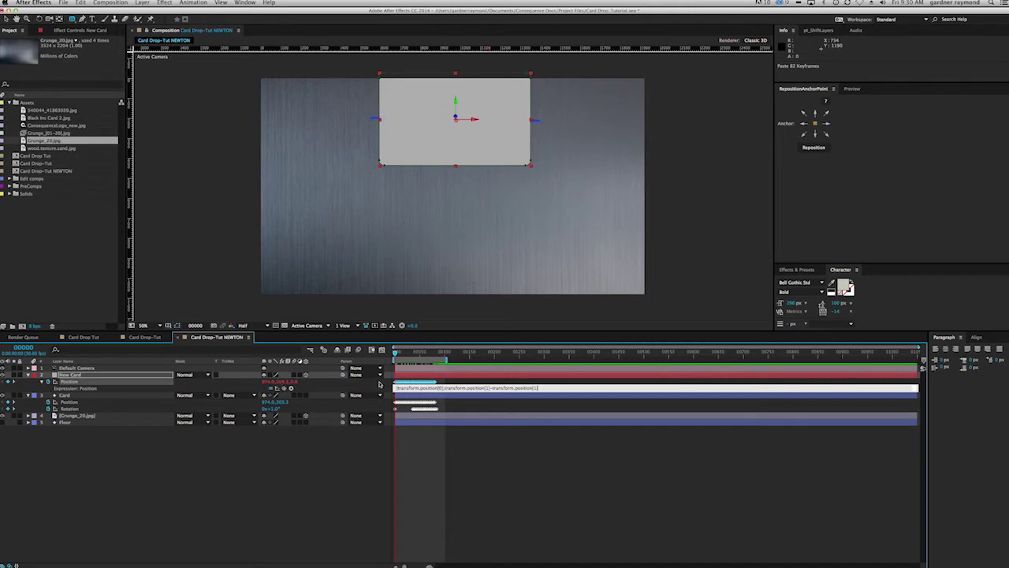
Step: Finish the array as [transform.position[0],transform.position[1]-transform.position[1],transform.position[1]] and apply it
drag(444, 388, 541, 389)
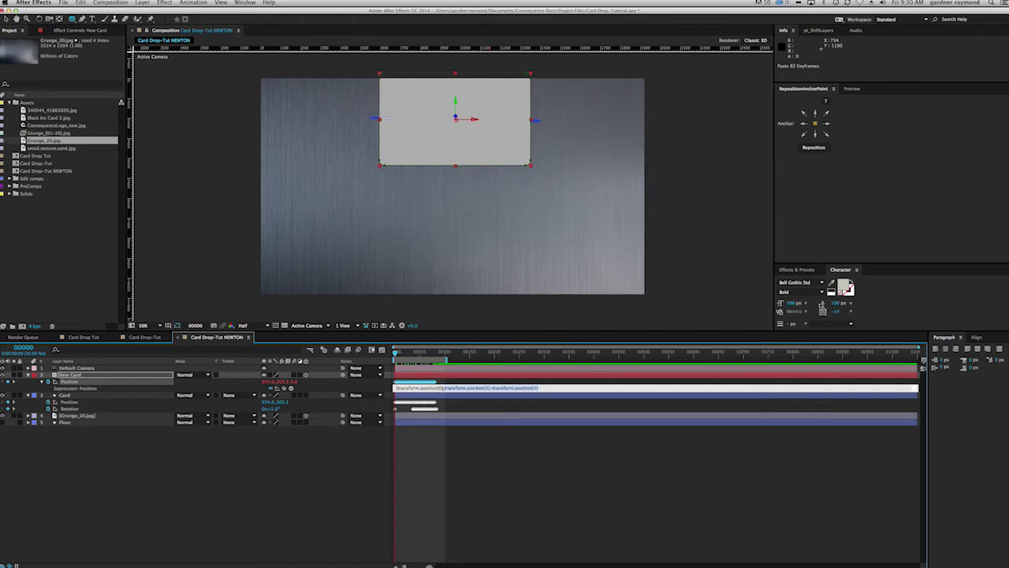
click(543, 388)
key(BackSpace)
text(])
drag(282, 388, 281, 385)
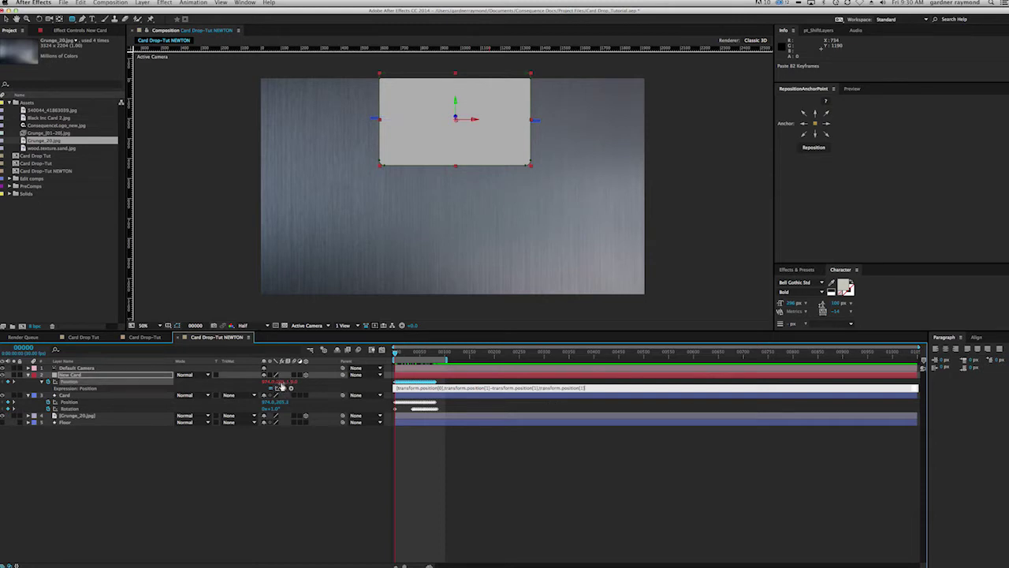
click(446, 454)
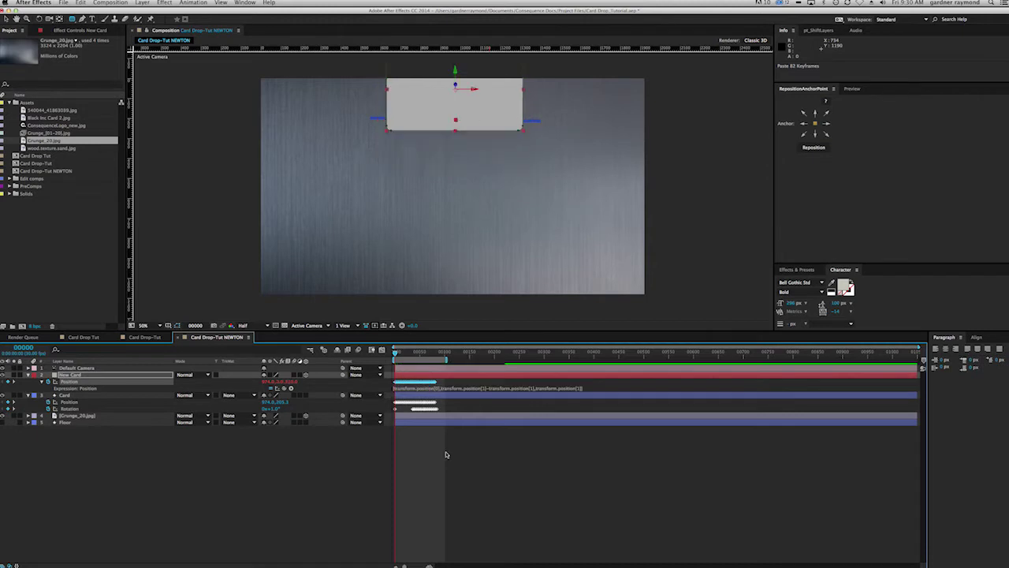
drag(398, 356, 443, 363)
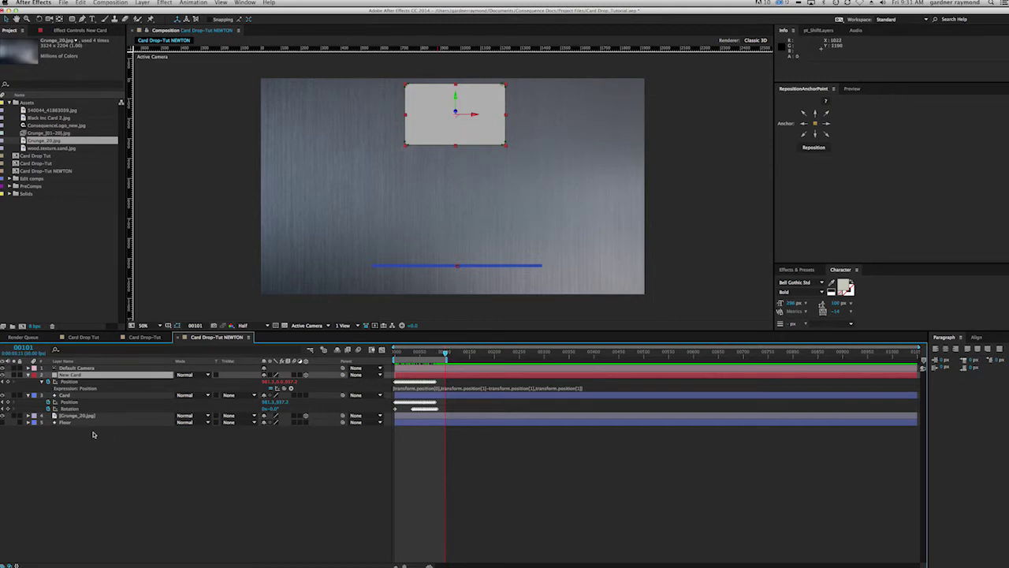
Step: Create a null object named Card Controller
key(super+alt+shift+y)
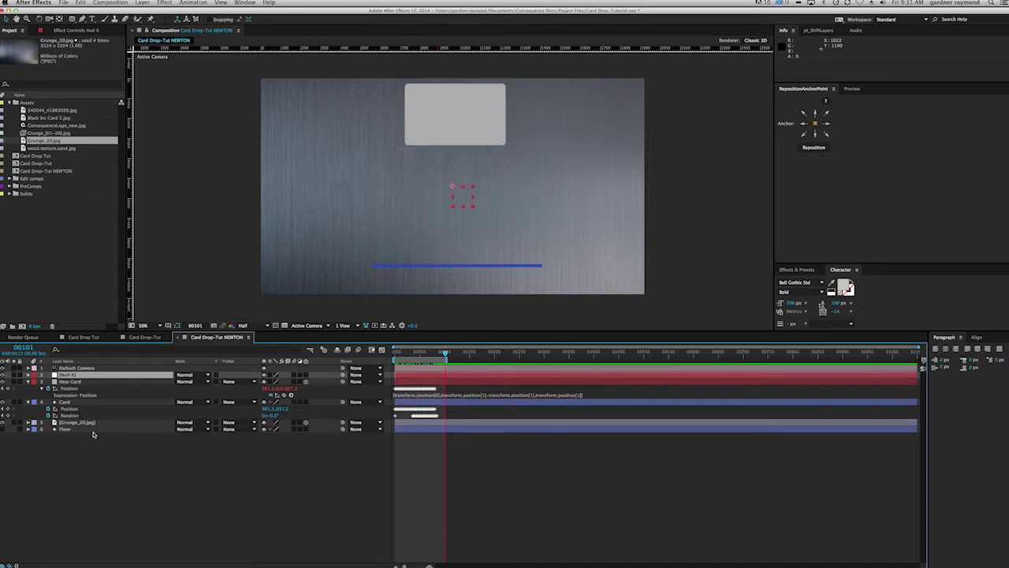
key(Return)
text(Card Controller)
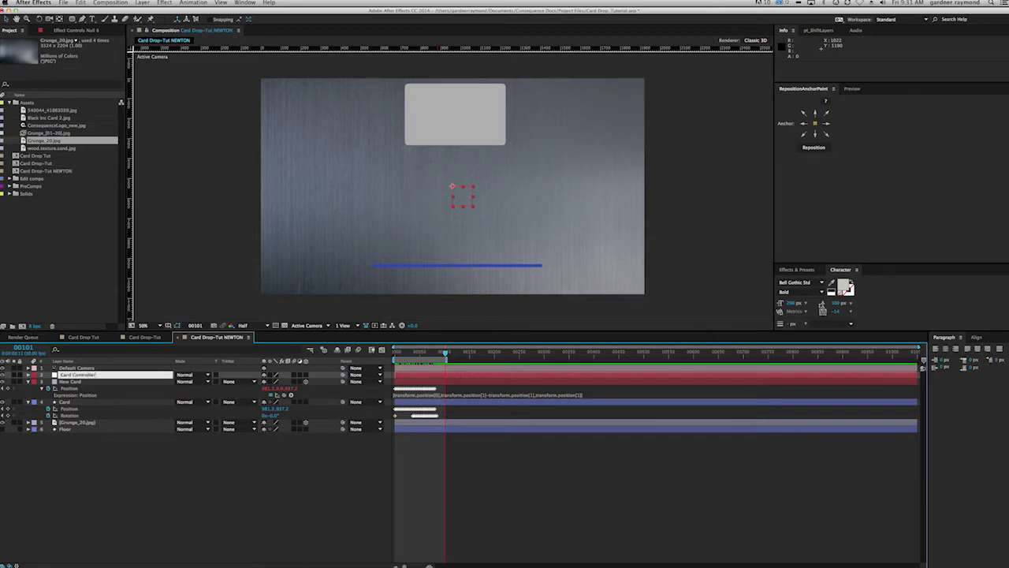
key(Return)
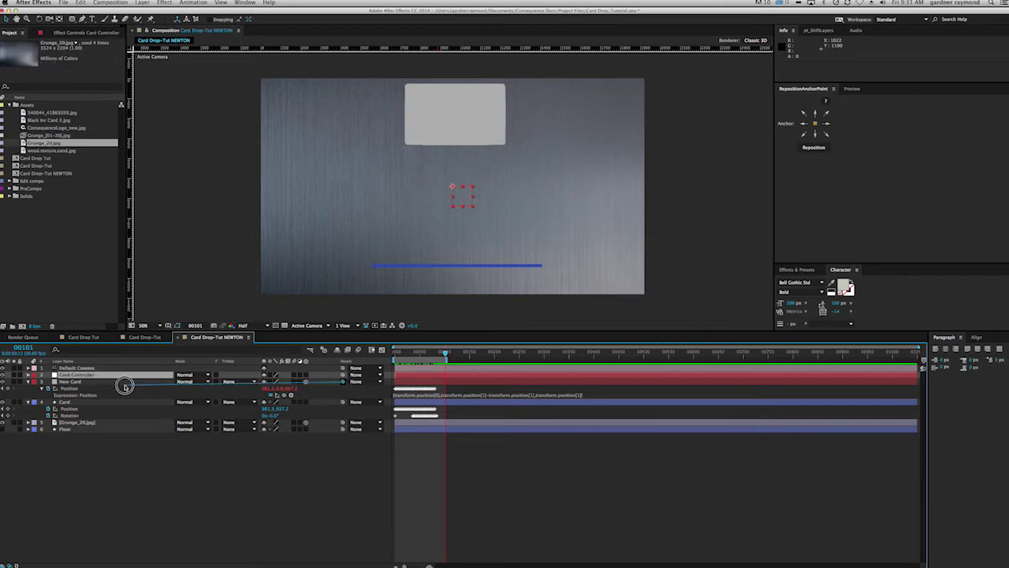
Step: Parent New Card to Card Controller and scrub to check the centred card
click(343, 383)
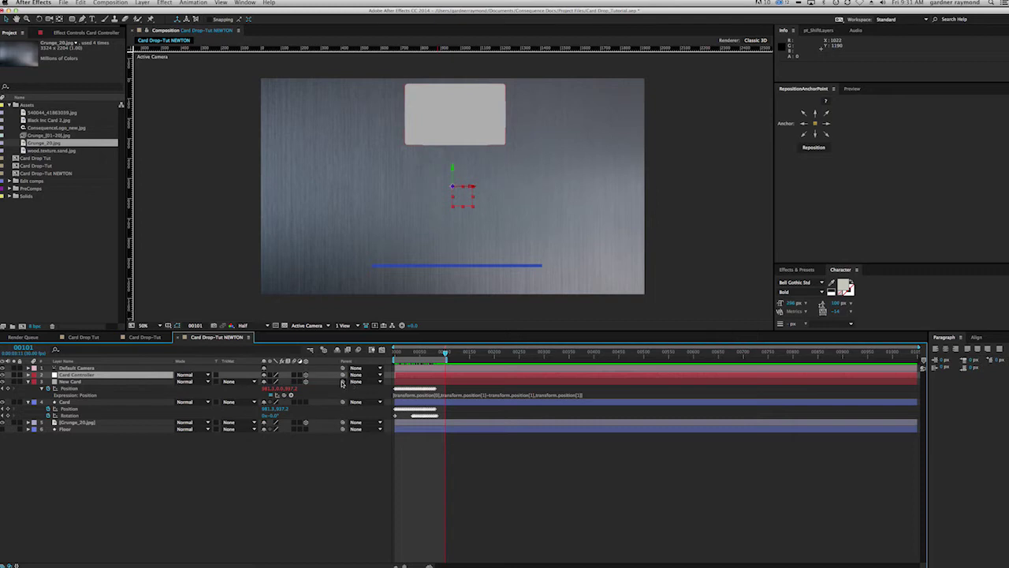
drag(342, 384, 83, 376)
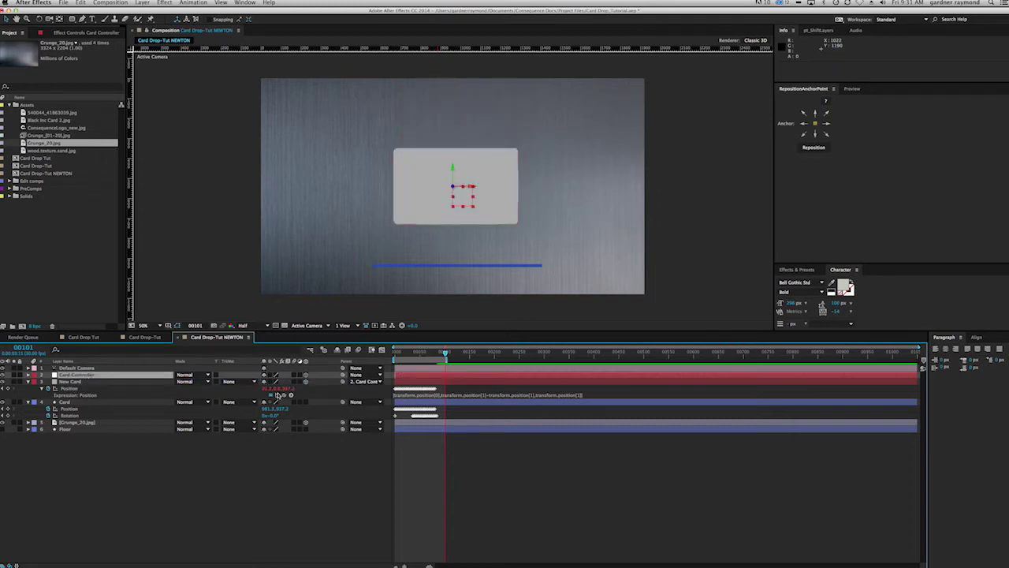
drag(447, 356, 423, 356)
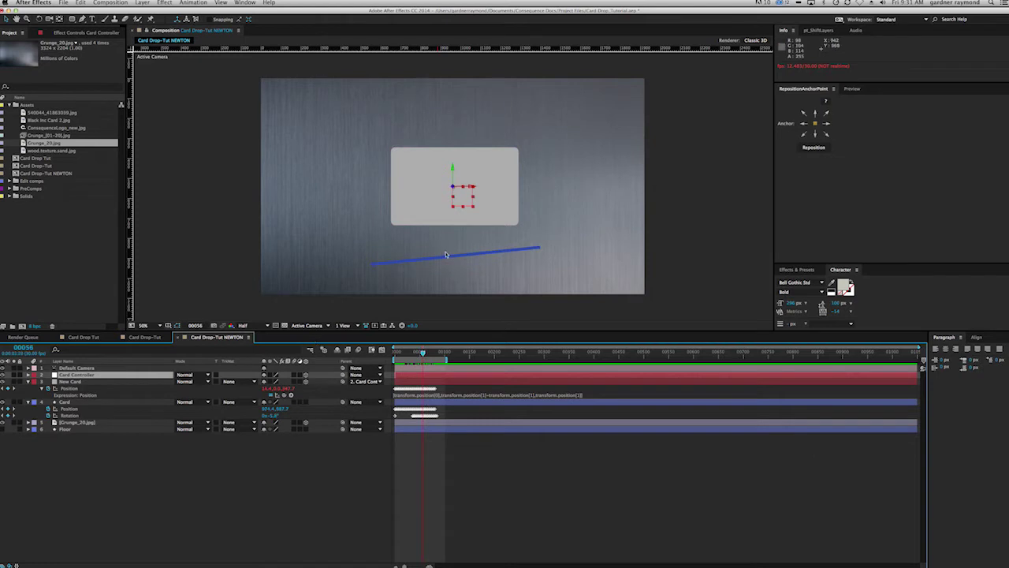
drag(422, 356, 423, 355)
click(472, 260)
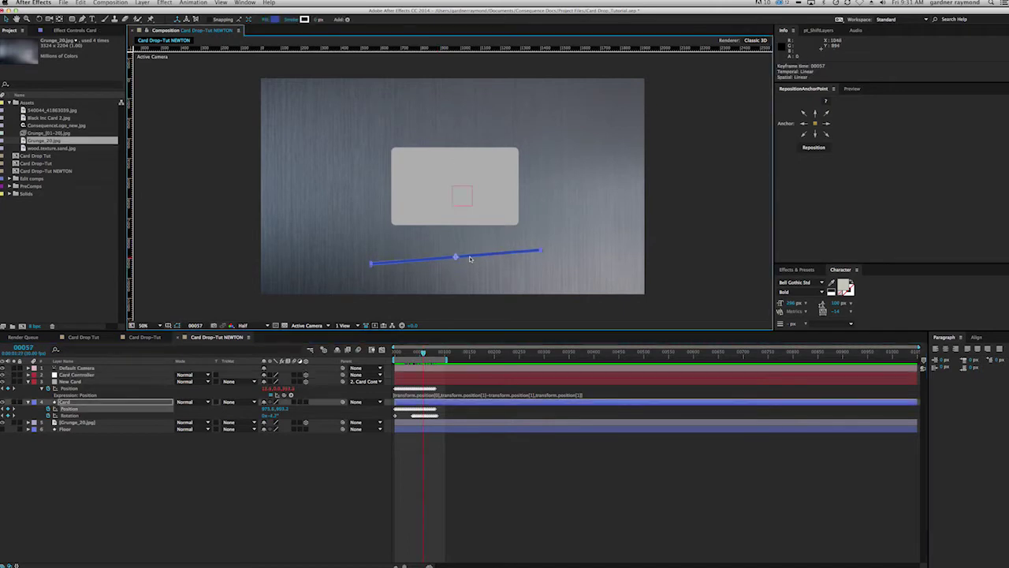
Step: Paste the Card layer's 52 rotation keyframes onto New Card's X Rotation and preview the tilt
key(Page_Up)
key(Page_Up)
key(Page_Up)
key(Page_Up)
key(Page_Up)
key(Page_Up)
key(Page_Up)
key(Page_Up)
key(Page_Up)
key(Page_Up)
key(Page_Up)
key(Page_Up)
key(Page_Up)
key(Page_Up)
key(Page_Up)
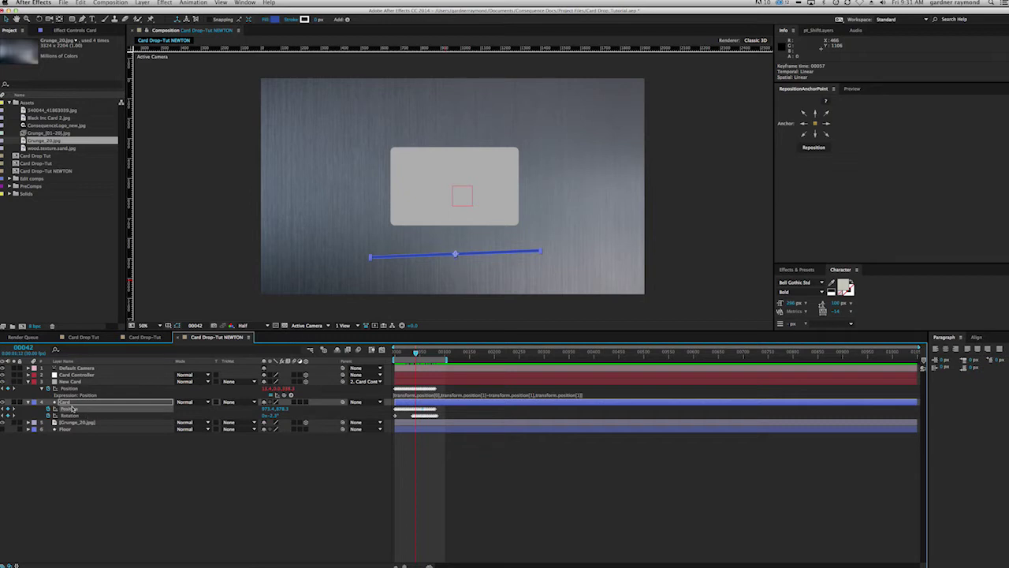
click(79, 381)
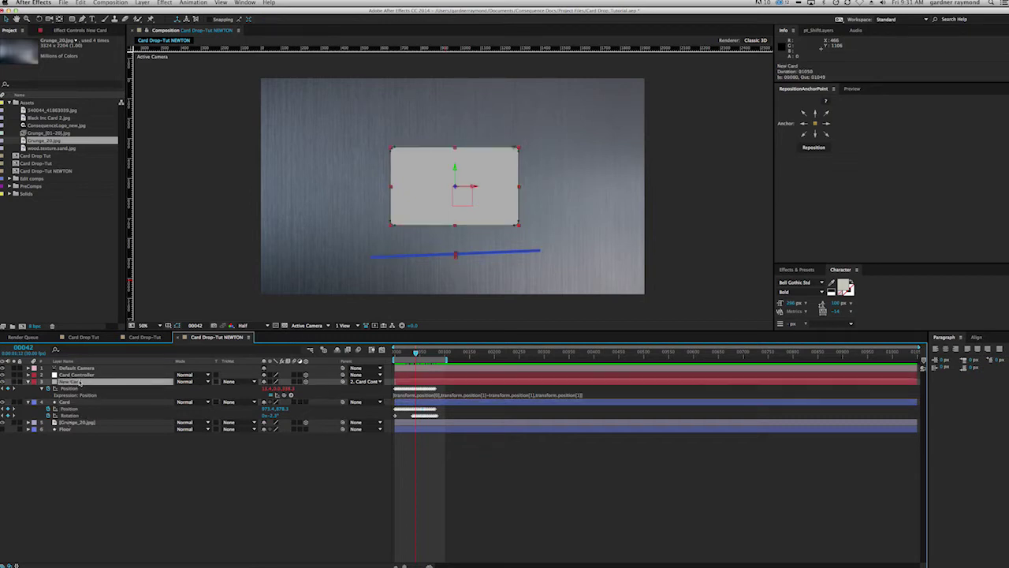
key(shift+r)
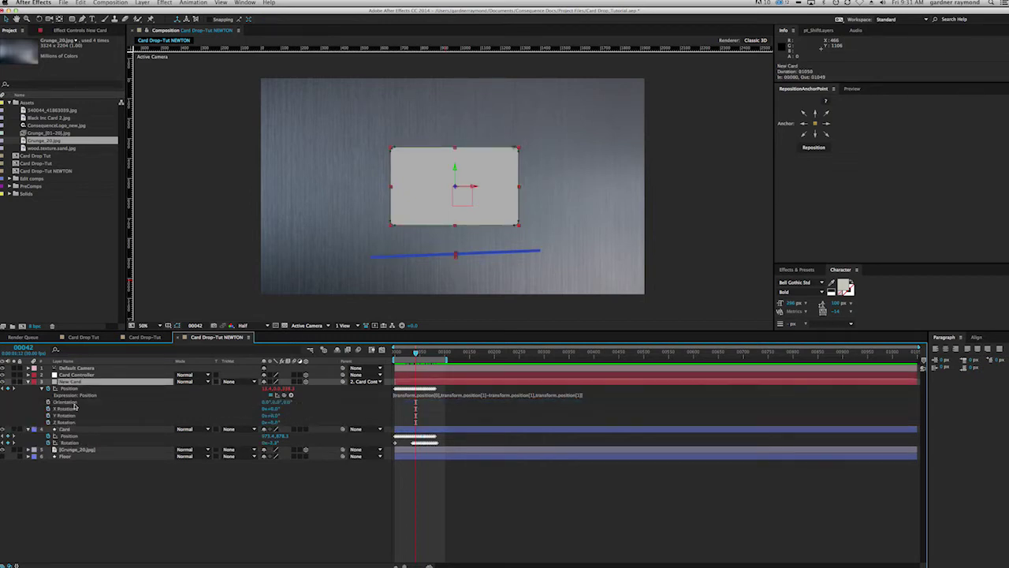
drag(416, 353, 394, 353)
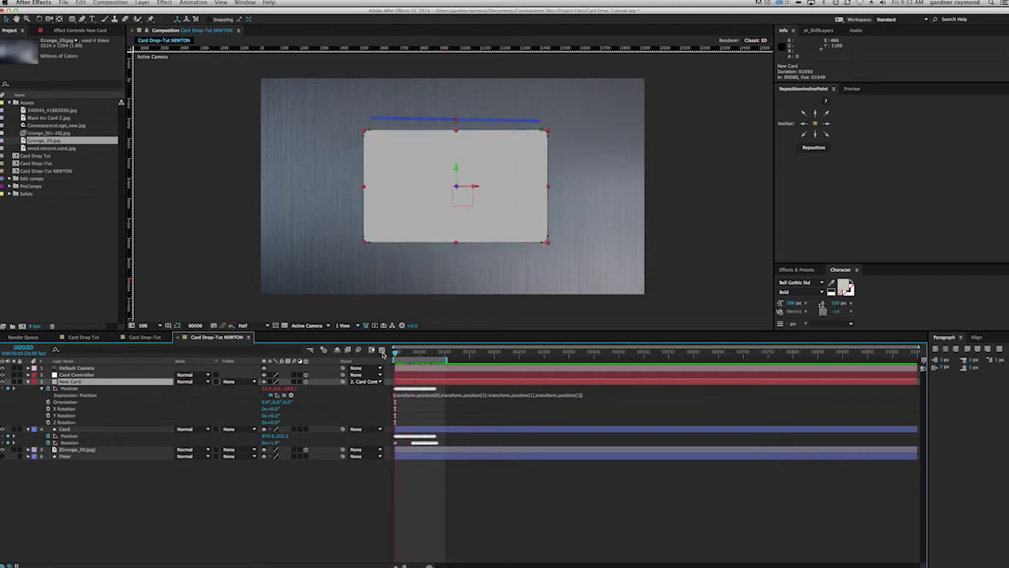
click(67, 443)
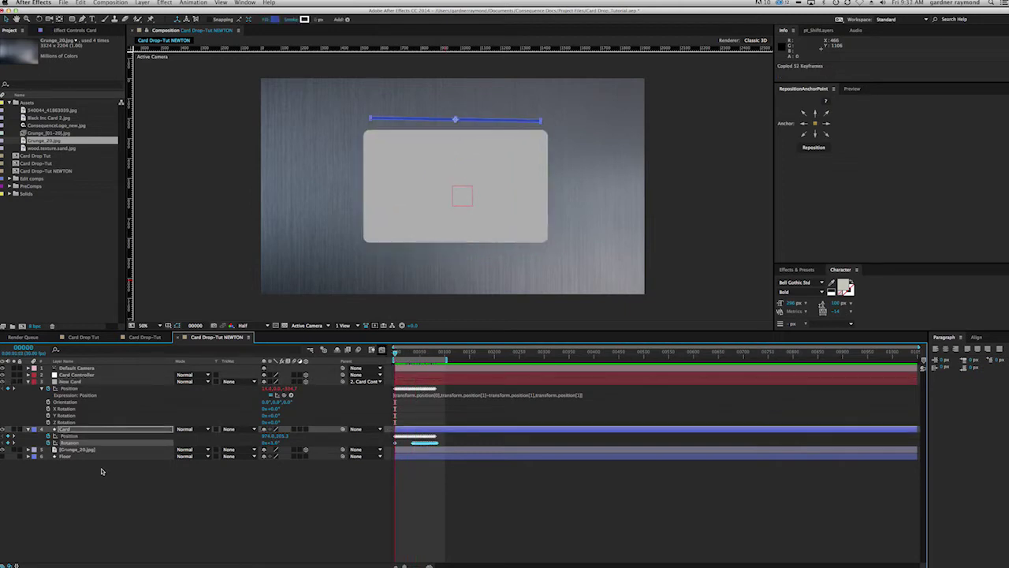
click(67, 409)
key(ctrl+v)
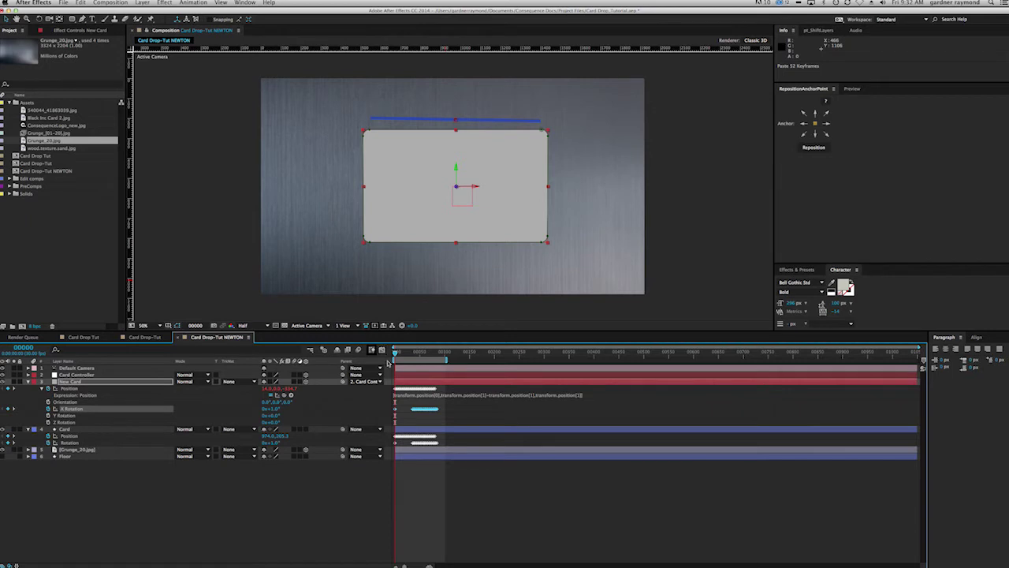
drag(398, 355, 427, 359)
click(358, 326)
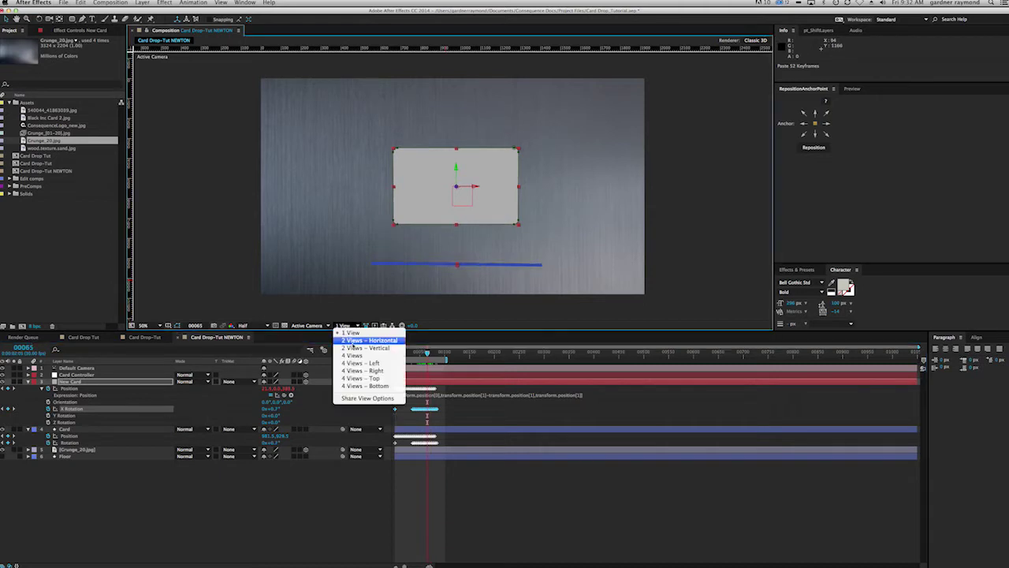
click(351, 345)
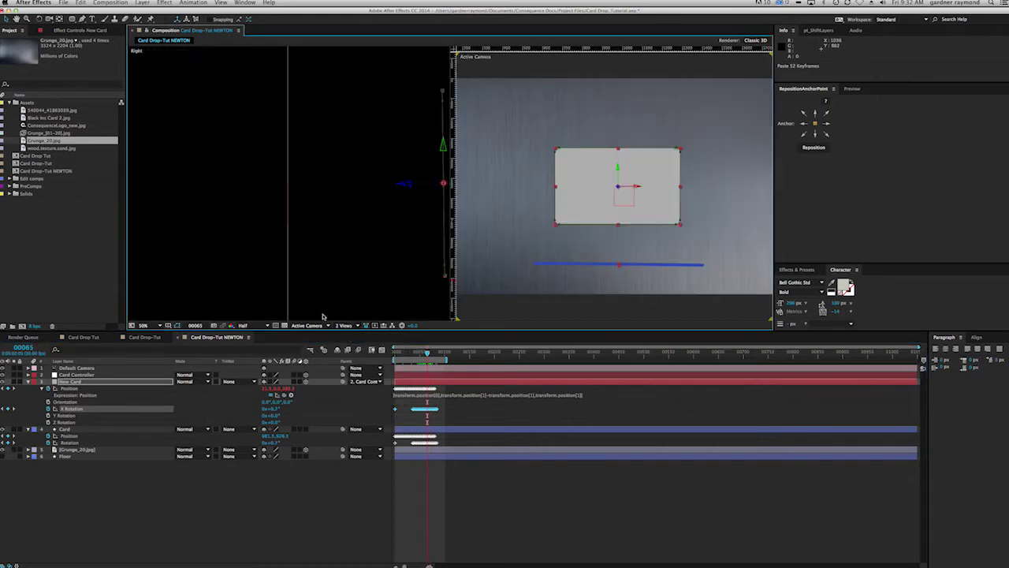
click(374, 231)
key(comma)
key(period)
key(period)
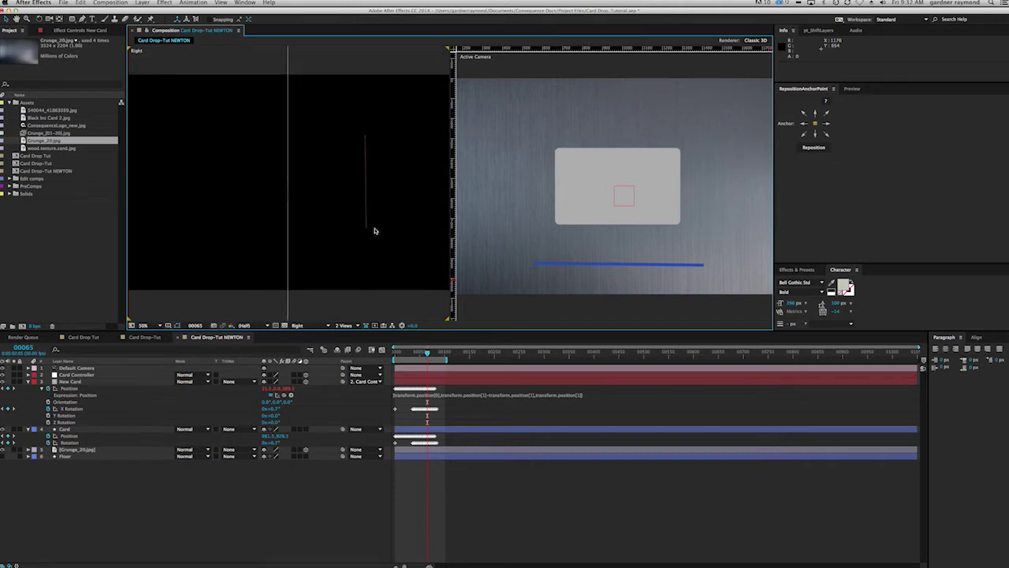
drag(428, 355, 411, 353)
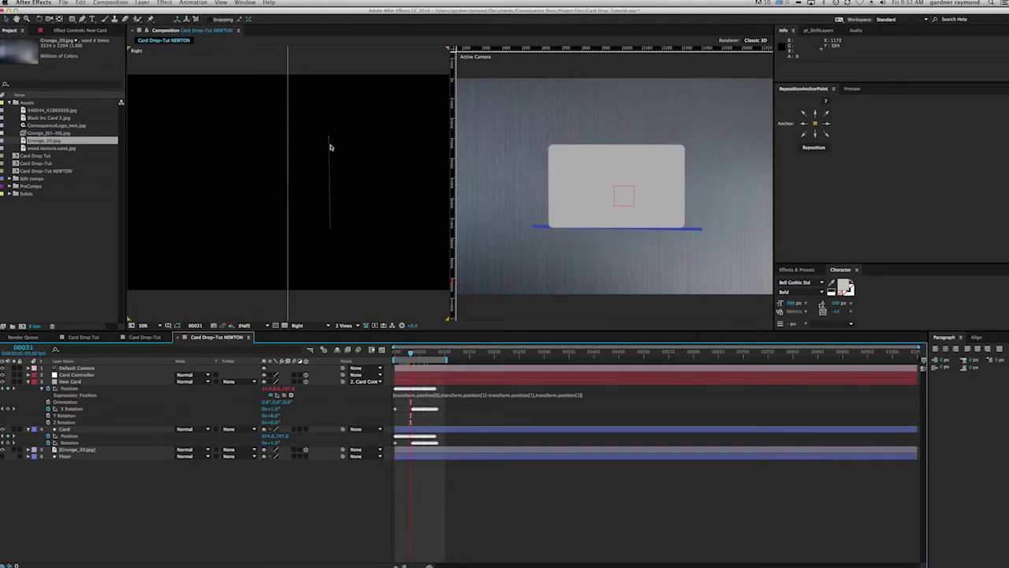
click(331, 172)
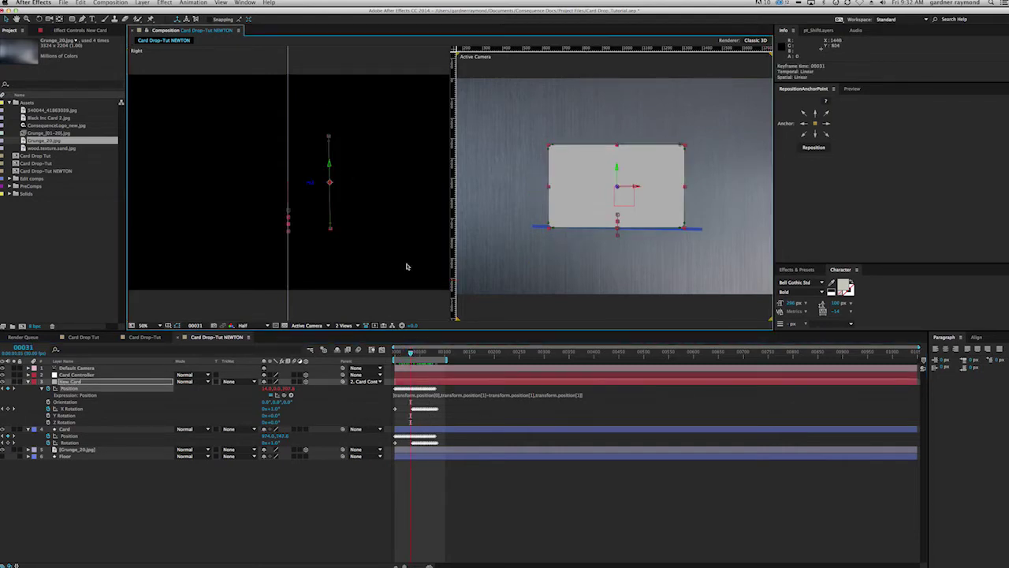
drag(410, 353, 420, 352)
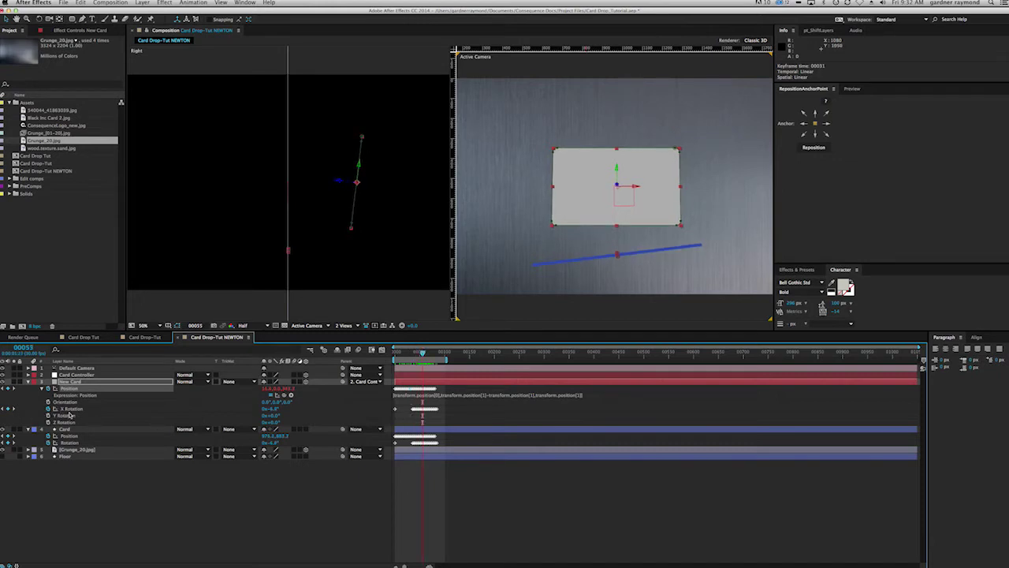
click(47, 409)
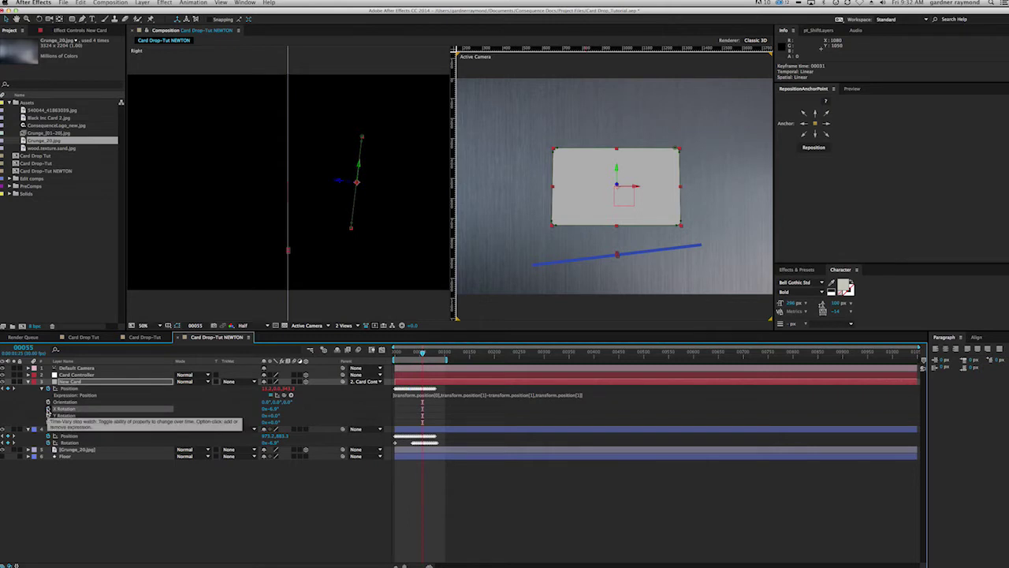
key(super+z)
drag(410, 354, 395, 354)
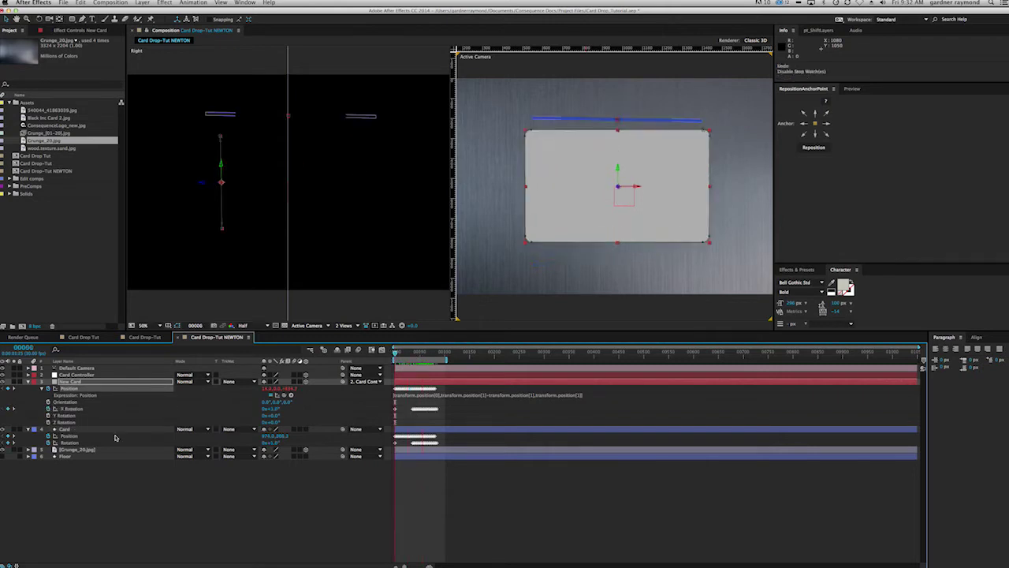
click(66, 409)
drag(394, 354, 394, 355)
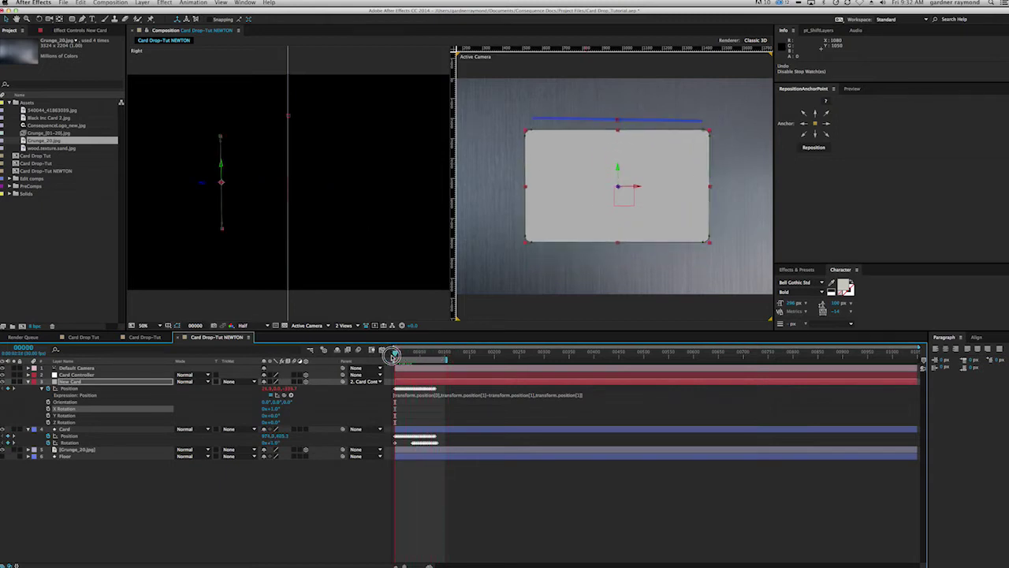
drag(412, 356, 387, 360)
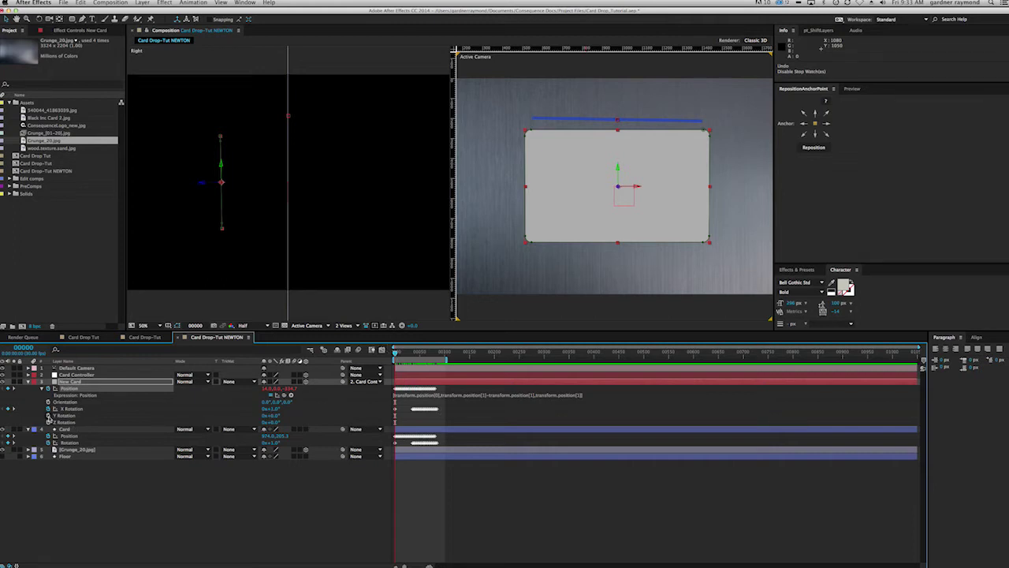
Step: Link New Card's Y Rotation to X Rotation with transform.xRotation*.5 and preview it
alt+click(48, 416)
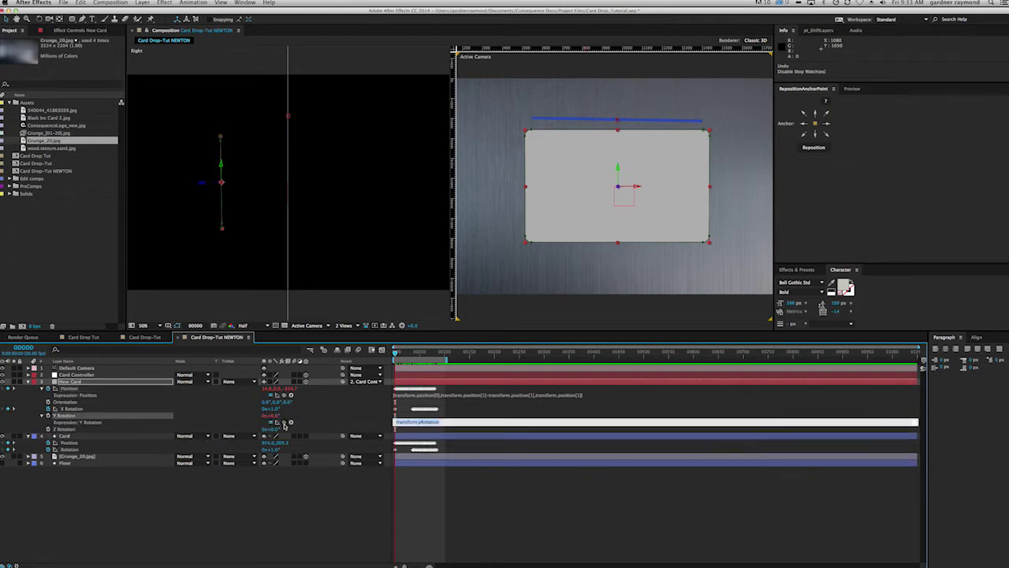
drag(285, 422, 73, 409)
key(KP_Enter)
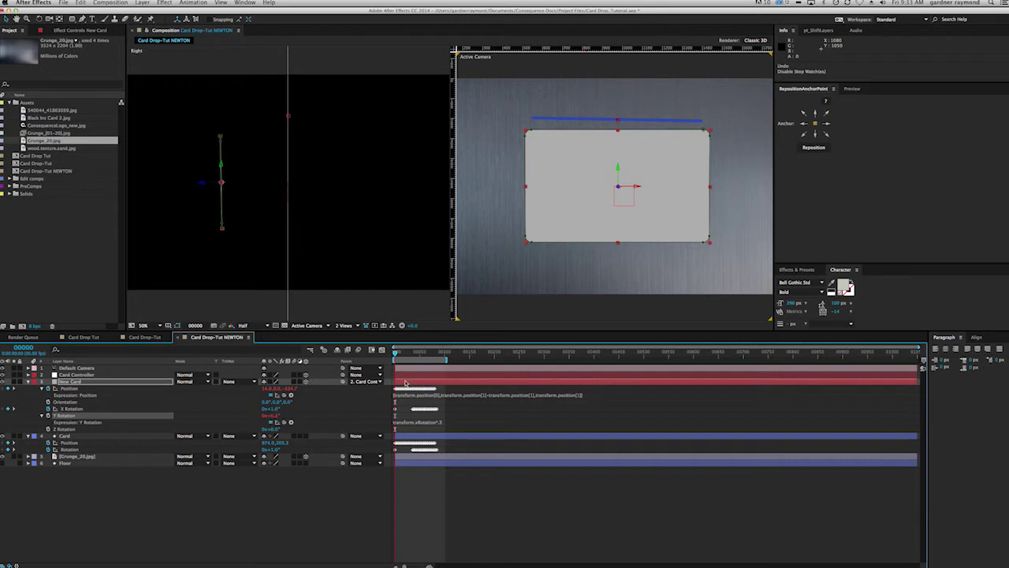
drag(395, 355, 399, 359)
key(KP_0)
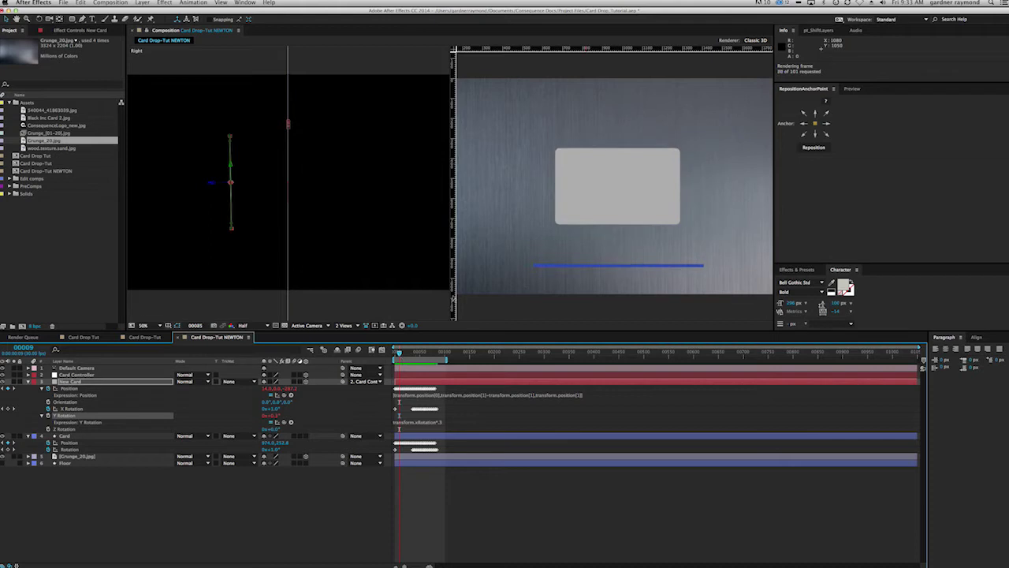
click(416, 308)
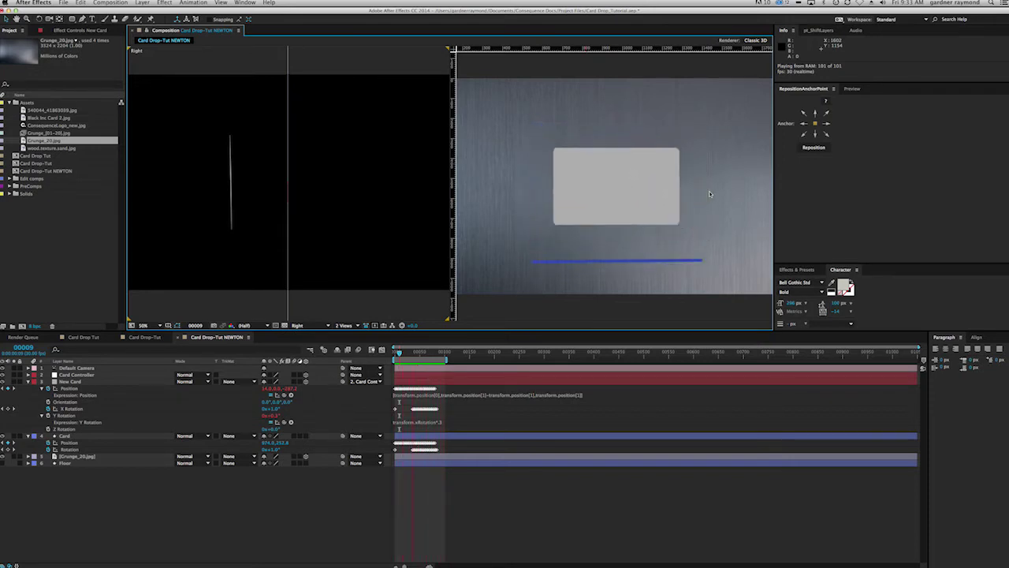
click(599, 266)
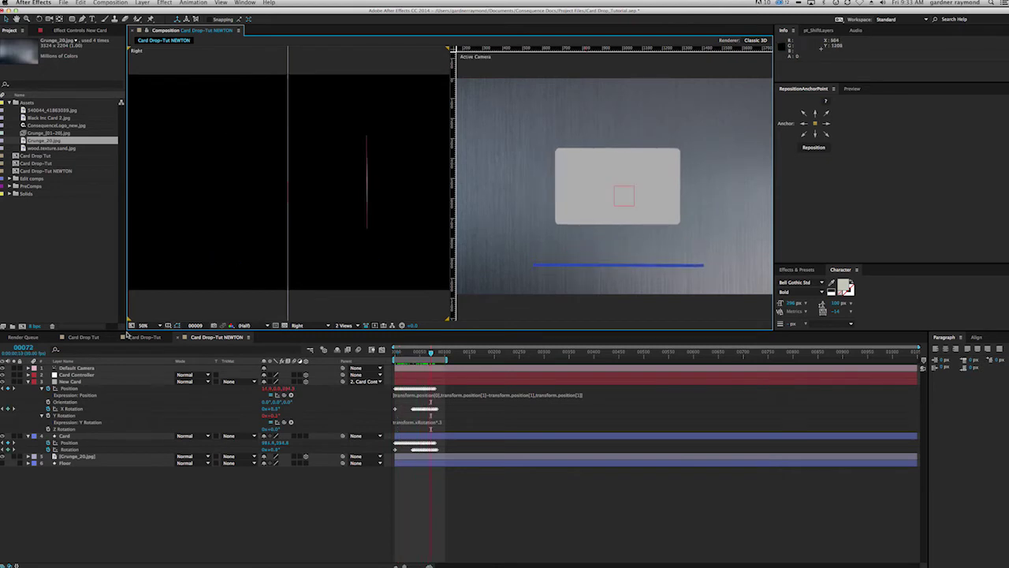
Step: Hide the Card layer and move it below Grunge_20.jpg and Floor
click(599, 266)
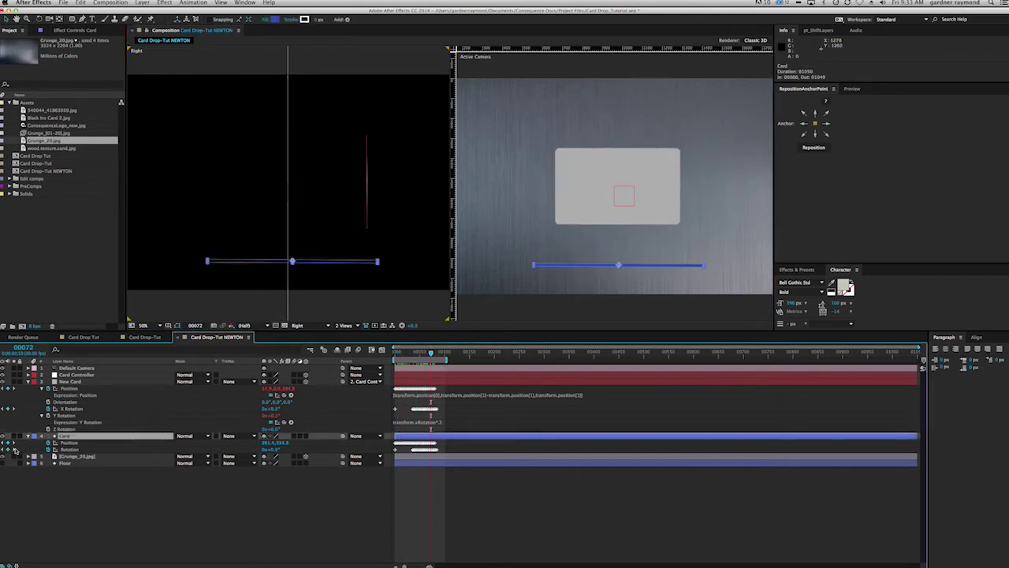
click(5, 438)
drag(89, 437, 81, 467)
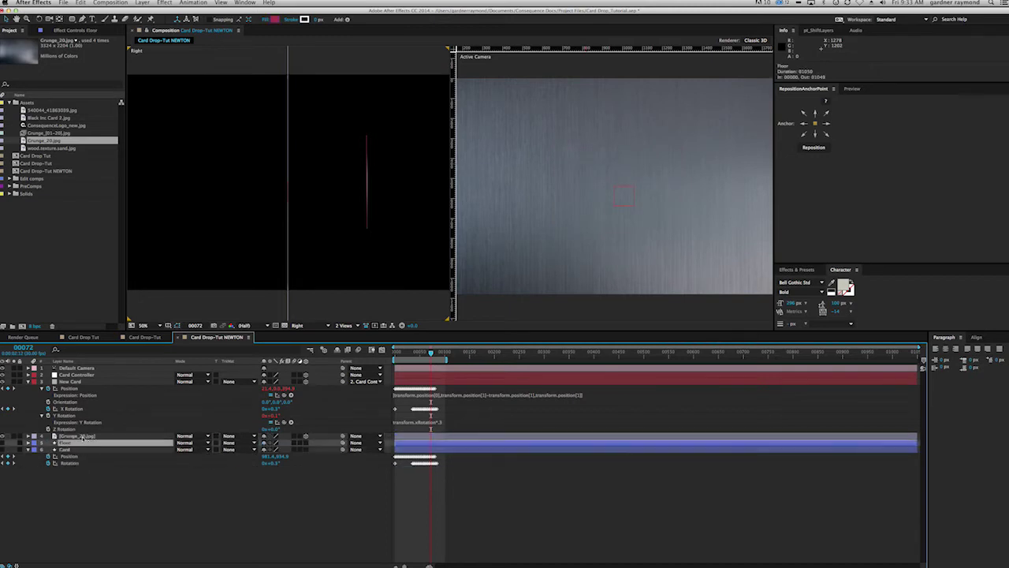
click(87, 436)
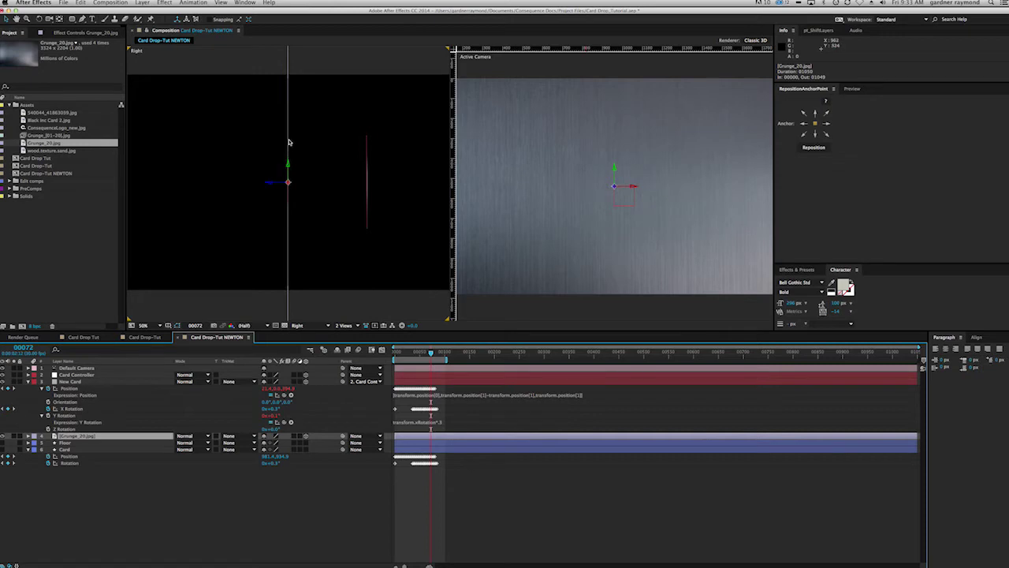
Step: Push the Grunge_20.jpg layer back in Z position so it sits behind the card
drag(438, 353, 442, 353)
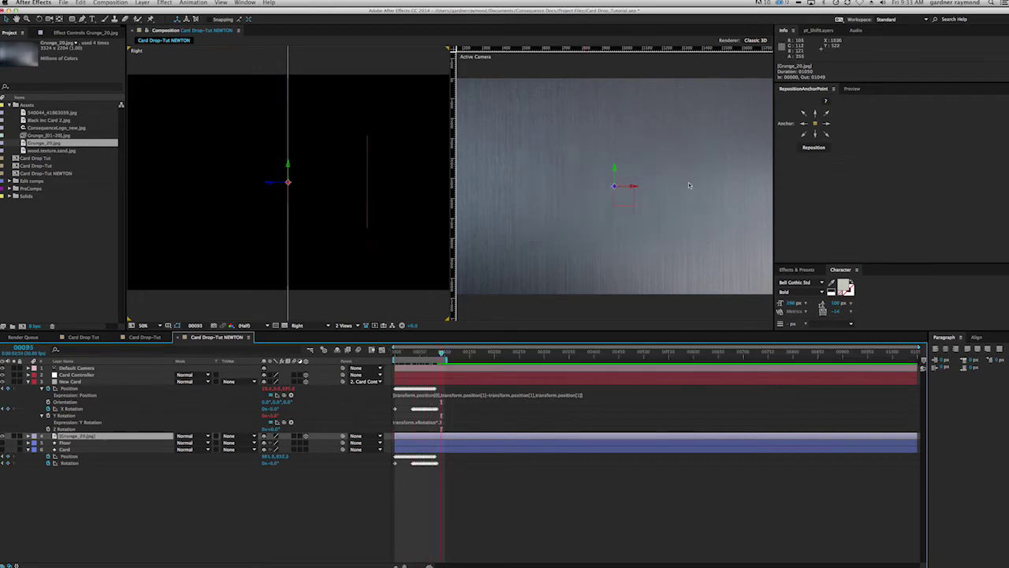
drag(440, 352, 438, 352)
click(71, 381)
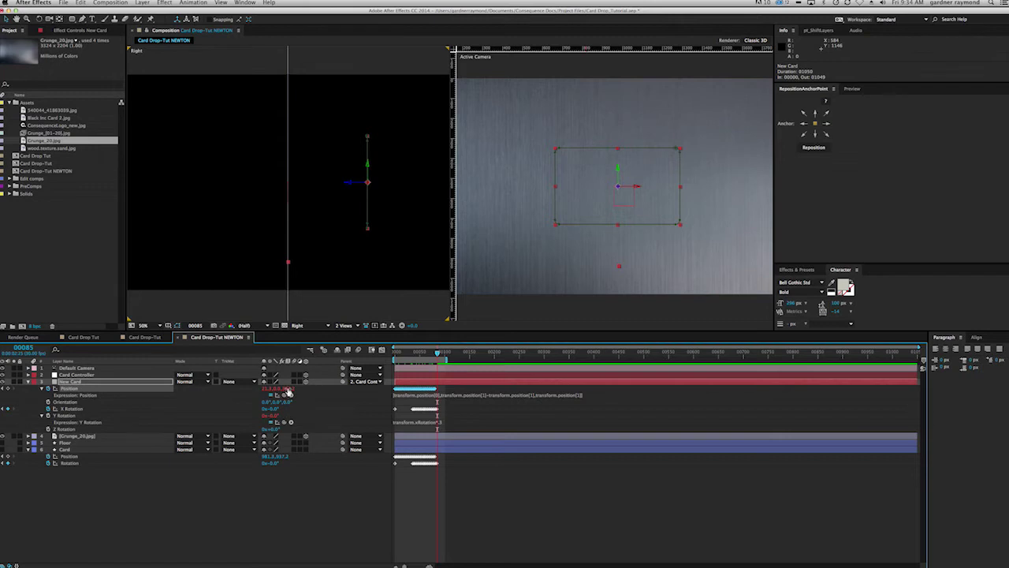
click(92, 438)
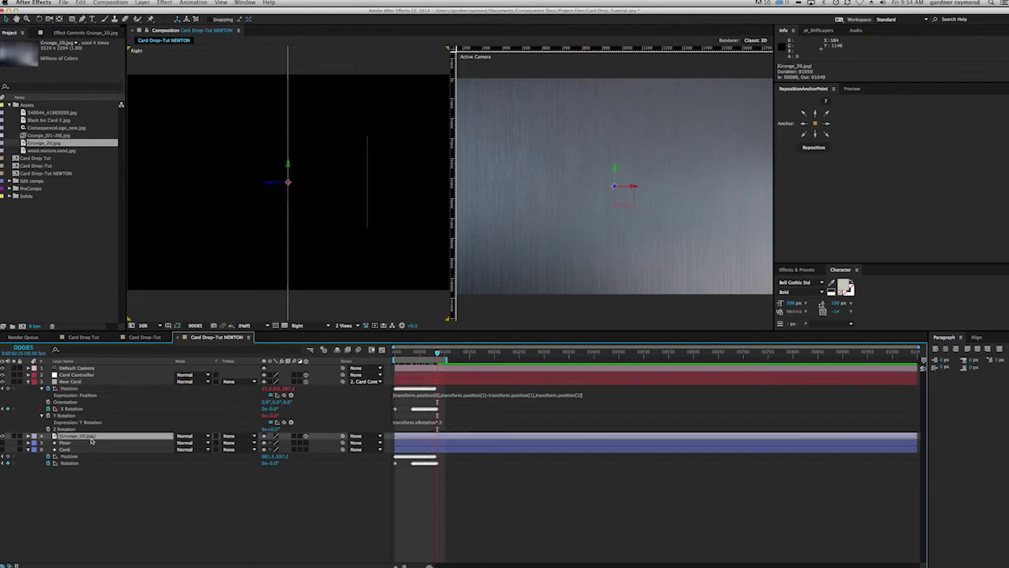
key(p)
click(296, 444)
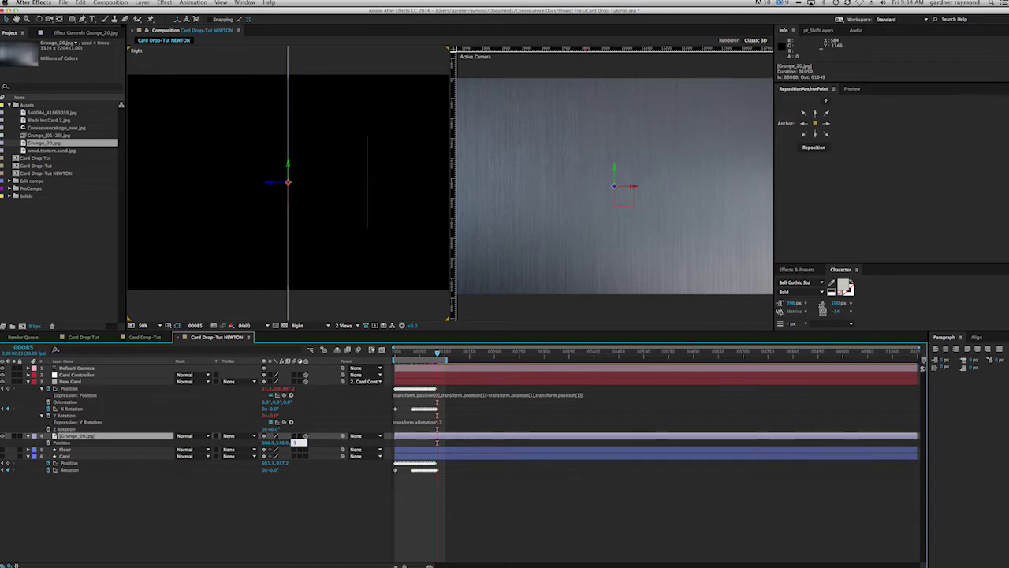
key(Return)
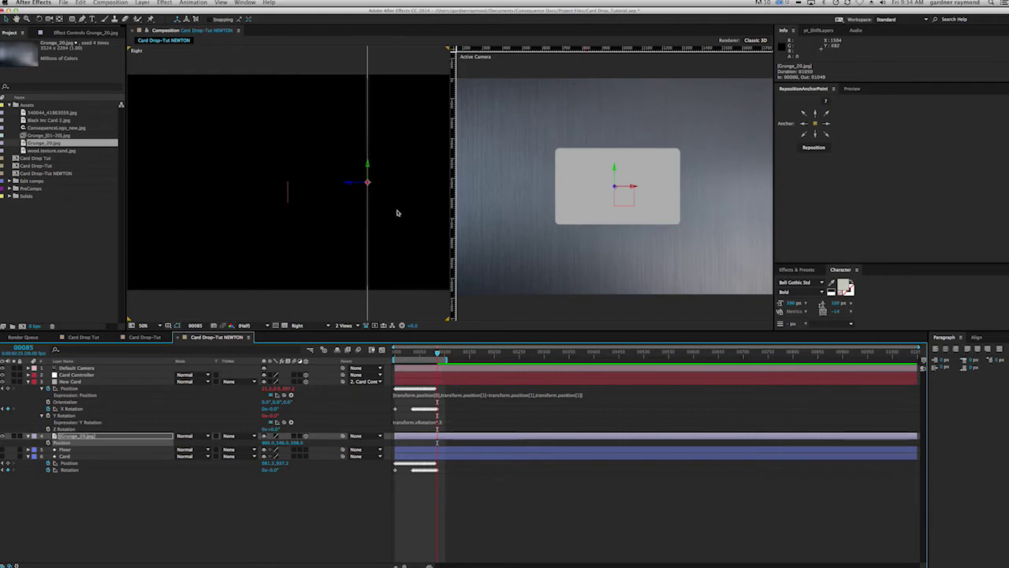
Step: Switch the Comp viewer layout from 2 Views to a single camera view
scroll(371, 203, up, 3)
drag(384, 212, 252, 208)
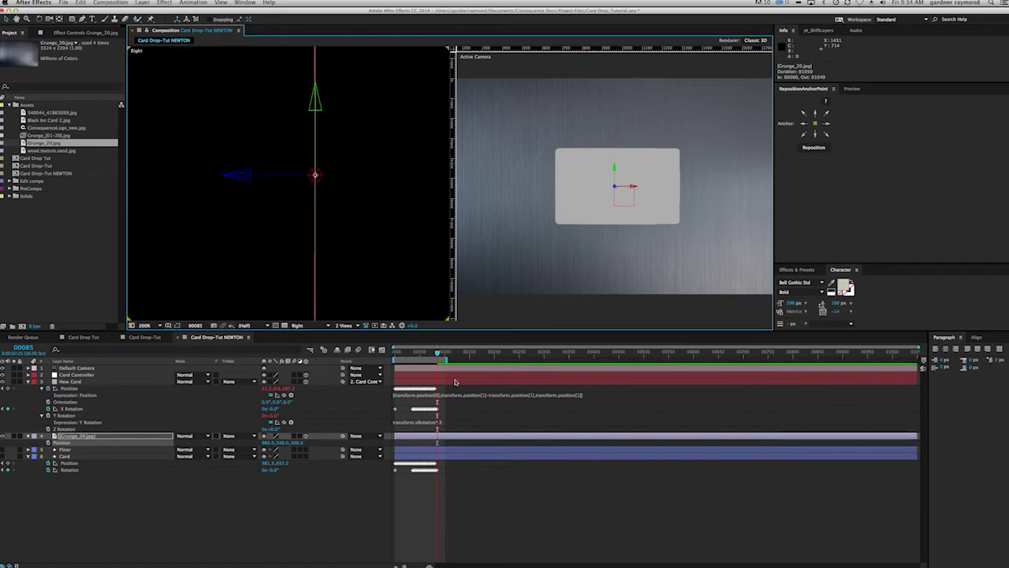
drag(438, 353, 432, 352)
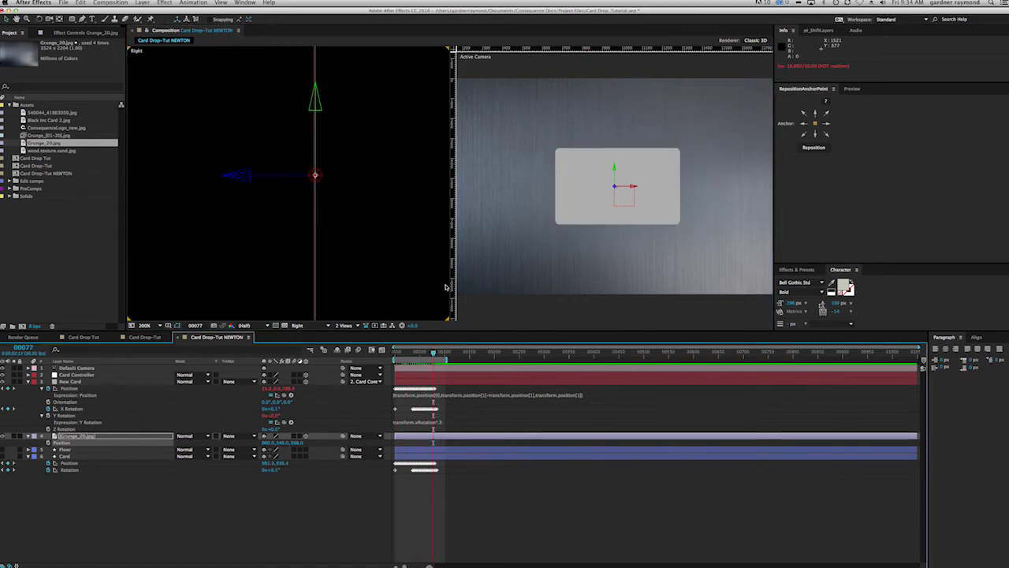
click(343, 324)
click(352, 336)
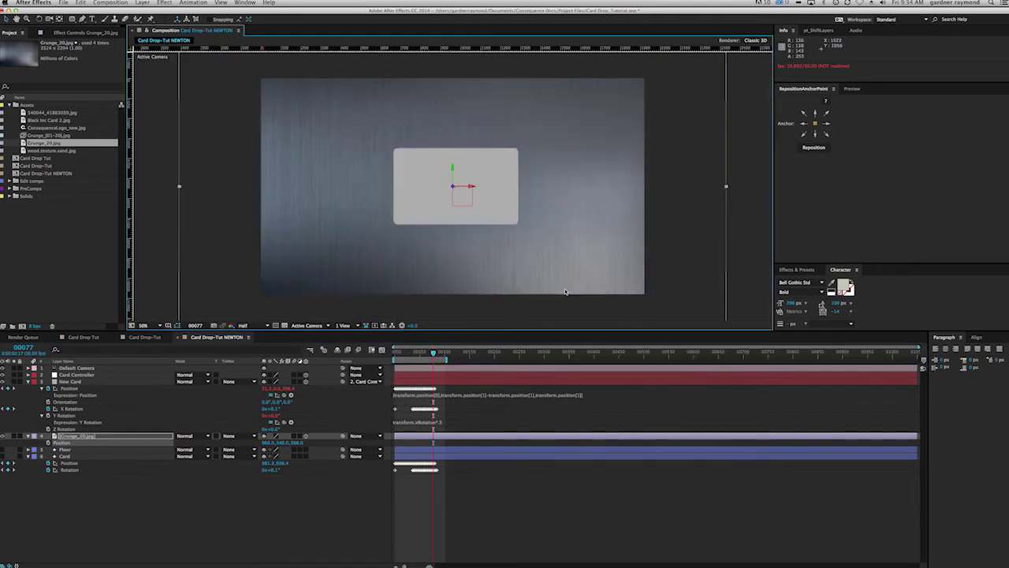
click(105, 515)
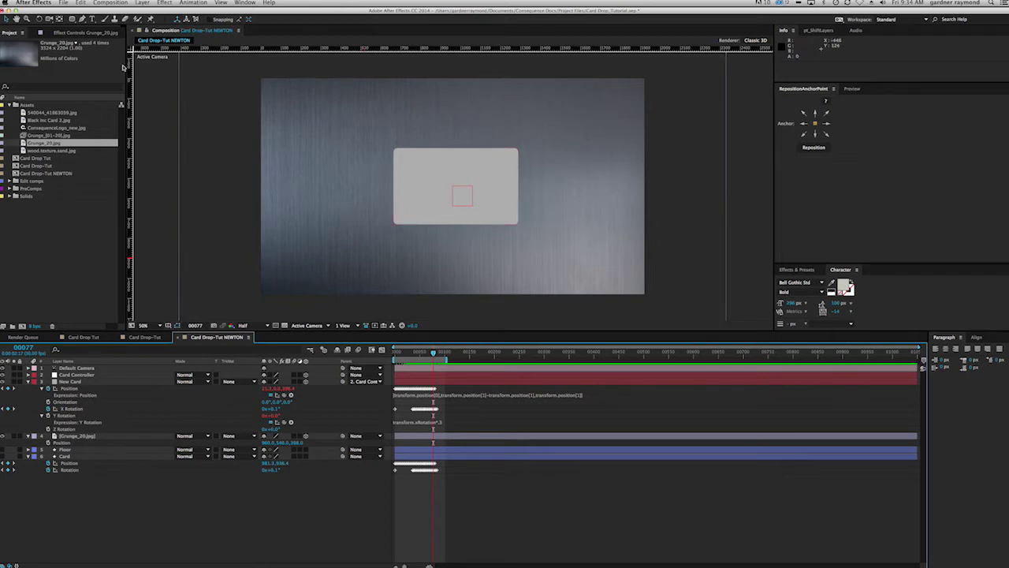
Step: Add a Spot light named Light 1 through Layer > New > Light
click(144, 4)
mouse_move(150, 12)
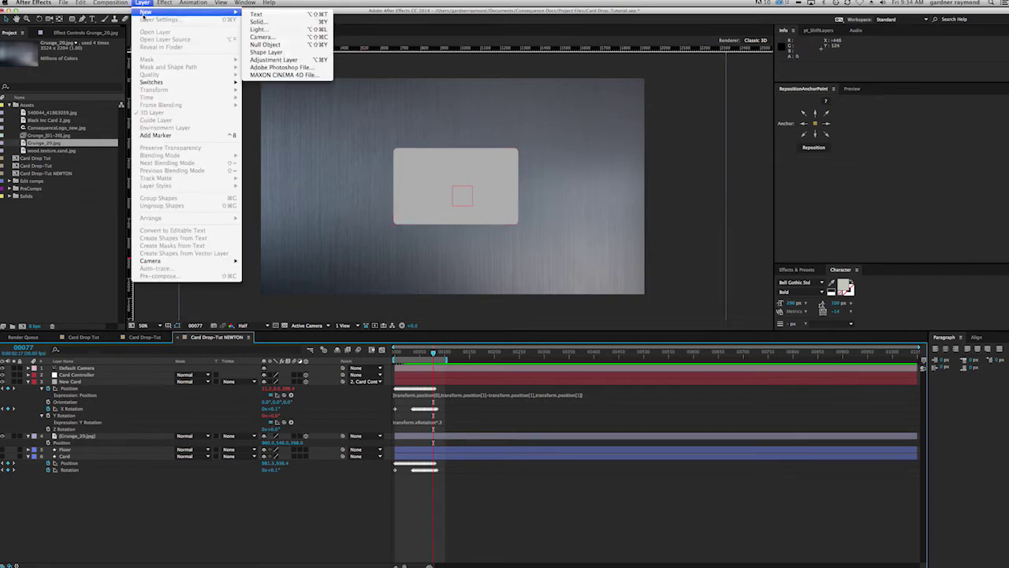
click(294, 30)
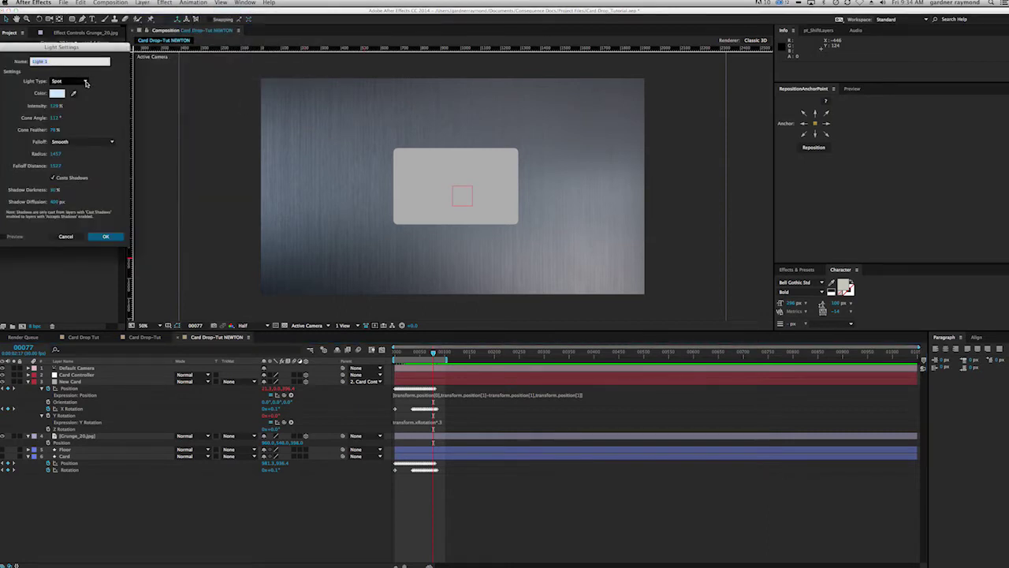
click(86, 82)
click(89, 89)
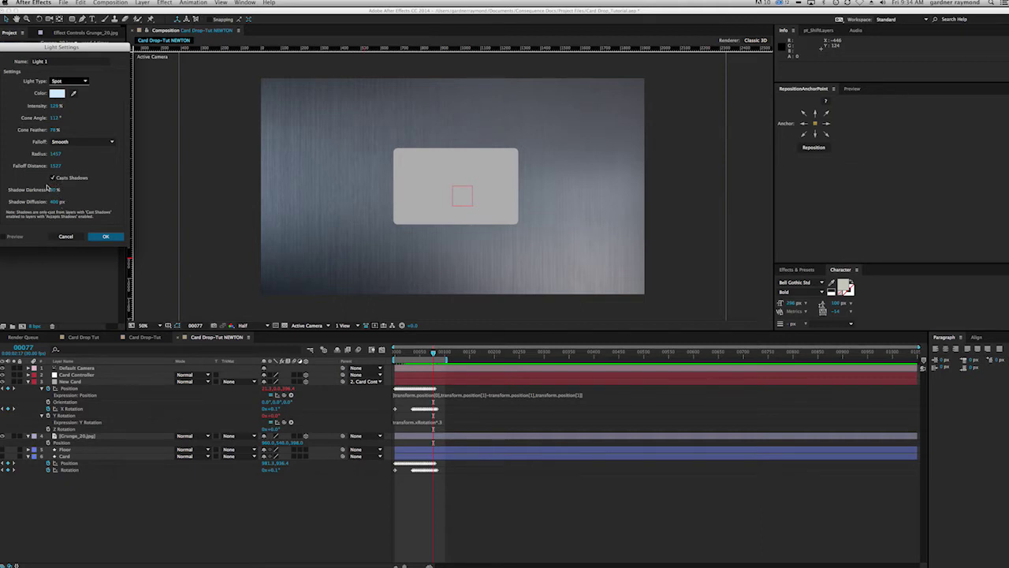
click(104, 236)
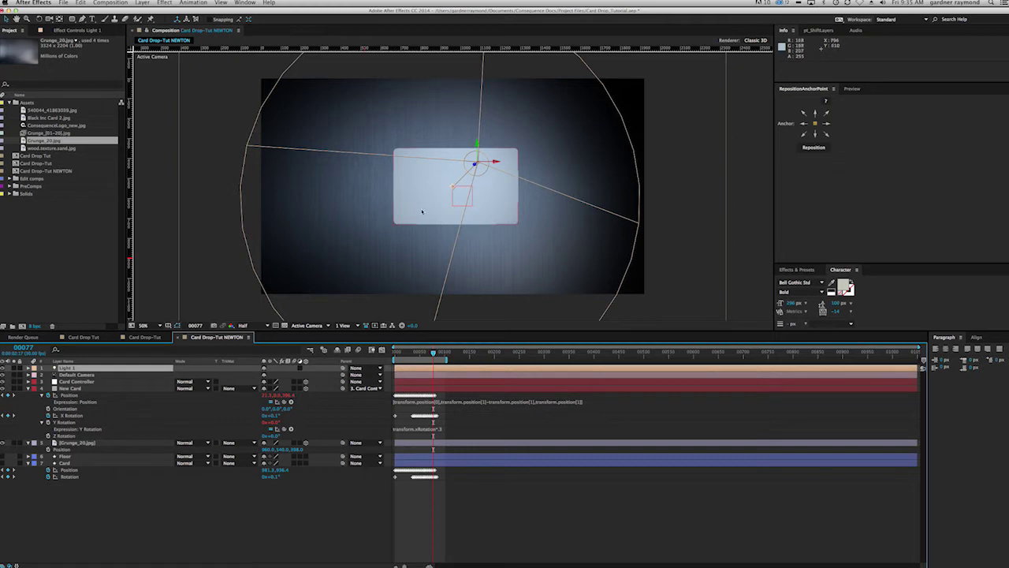
Step: Check the lit card, then reveal New Card's Material Options with AA
drag(432, 353, 409, 352)
click(27, 388)
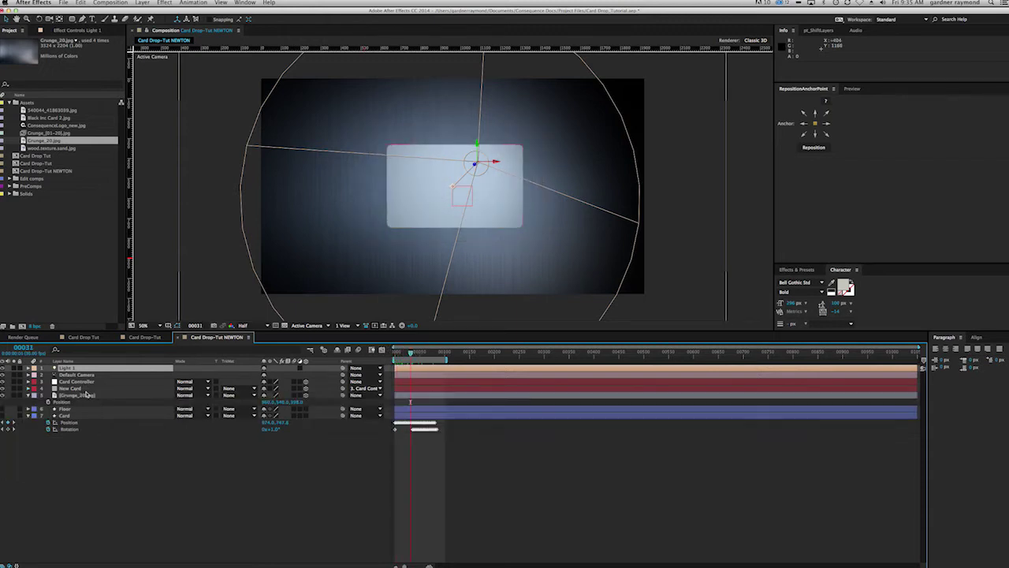
click(87, 389)
key(a)
key(a)
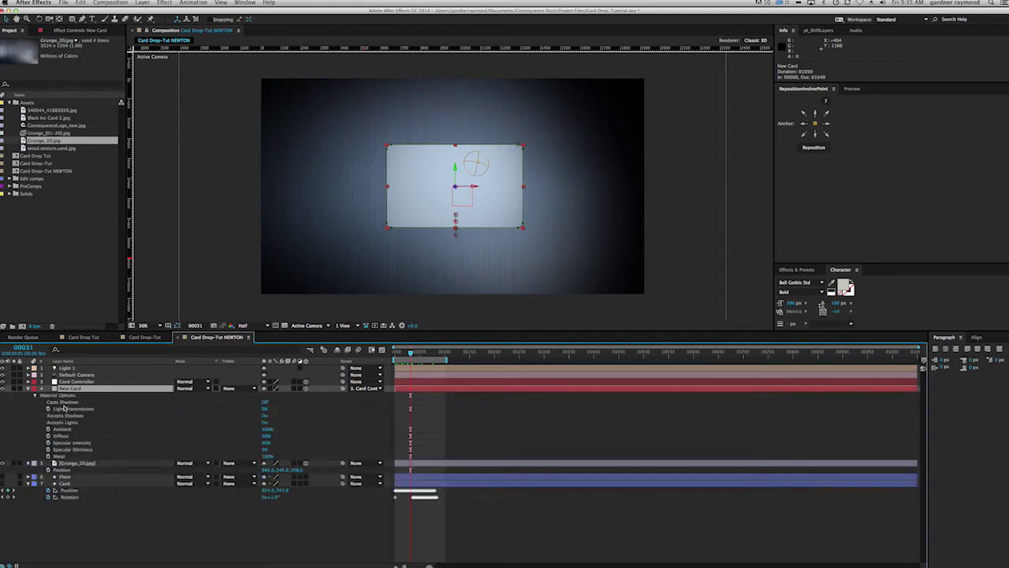
Step: Turn New Card's Casts Shadows option On and scrub to check the shadowed card
click(264, 404)
drag(412, 350, 422, 355)
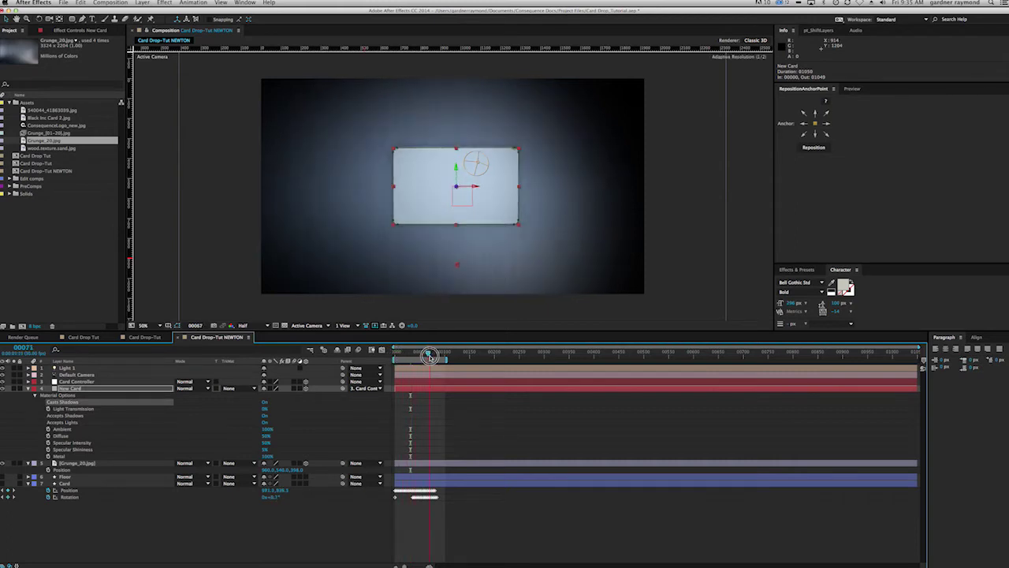
click(182, 70)
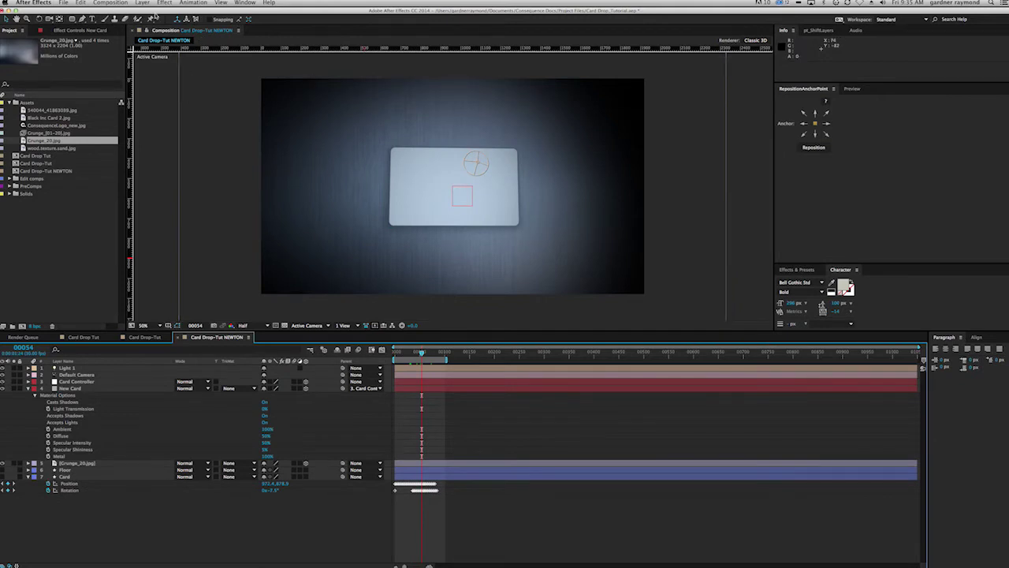
click(143, 2)
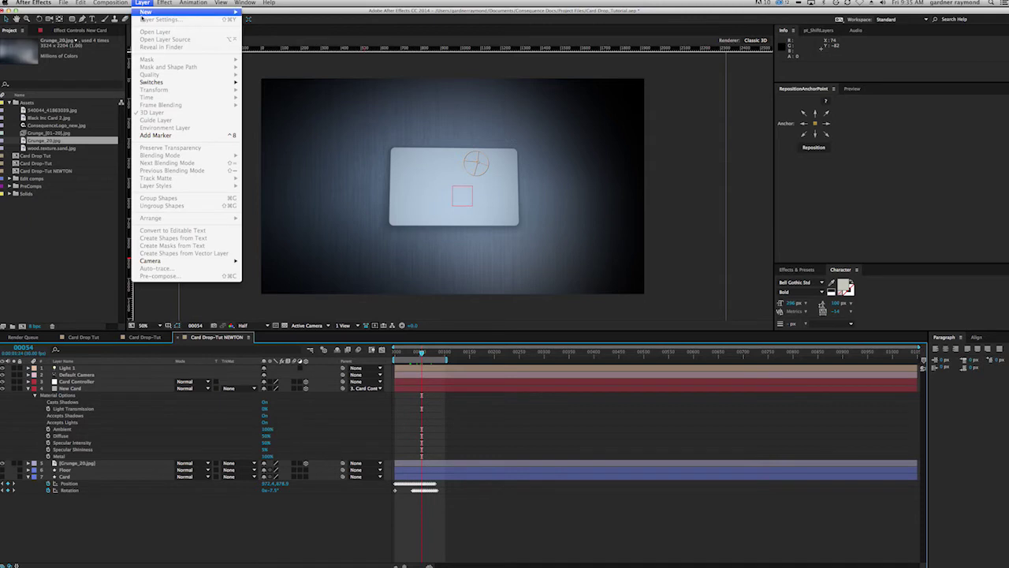
Step: Add a Comp Camera layer and orbit it to tilt the card in perspective
mouse_move(157, 12)
click(285, 38)
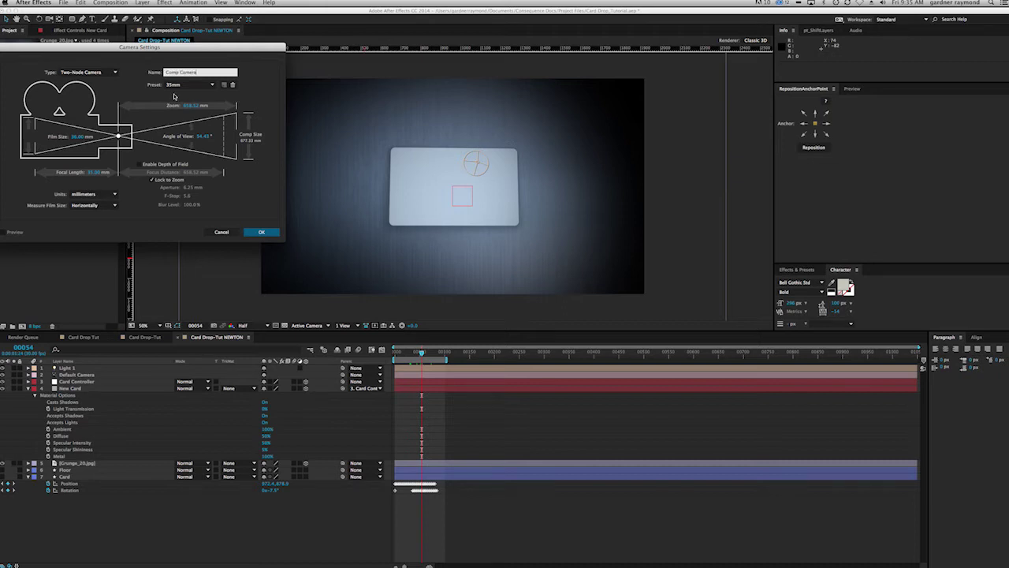
click(262, 231)
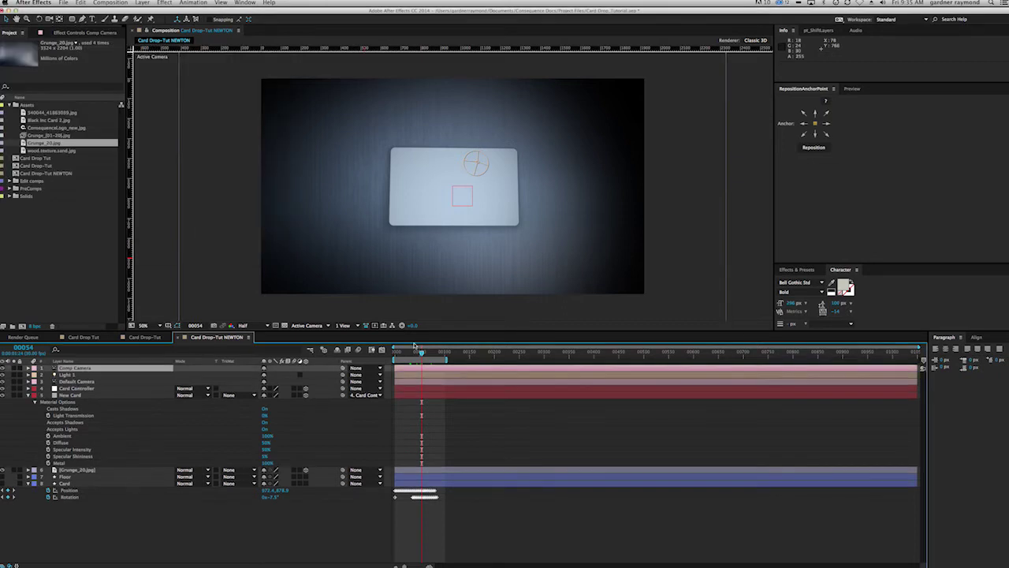
key(c)
drag(500, 240, 422, 236)
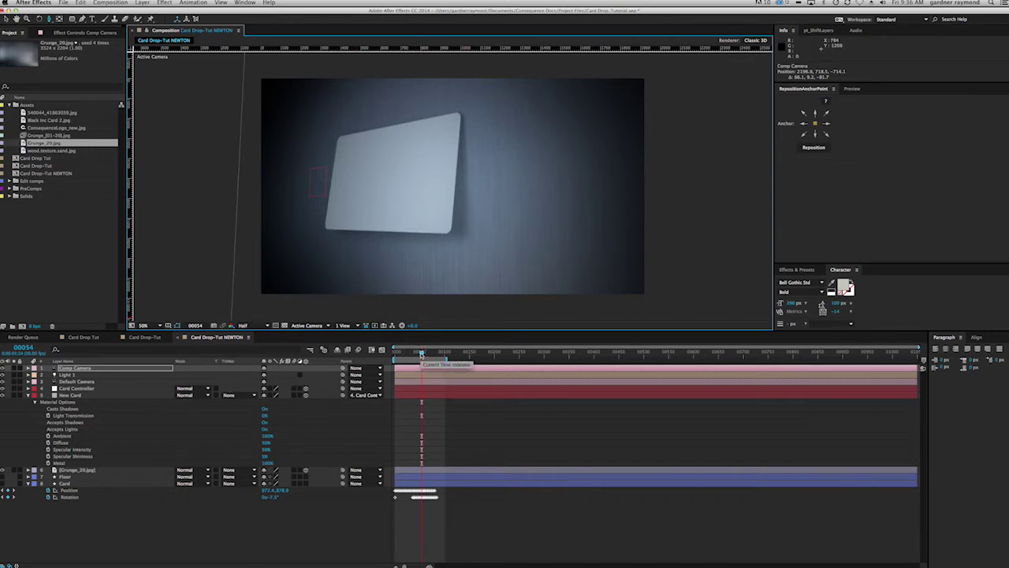
Step: Keyframe Comp Camera's position and rotation at the start, then move it to a tilted view near frame 87
drag(422, 353, 418, 354)
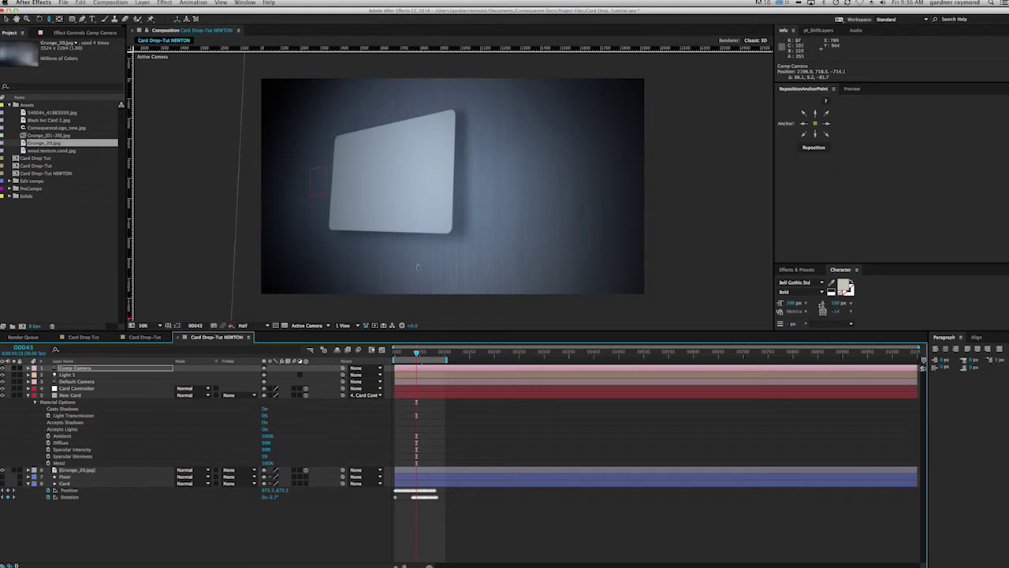
drag(418, 356, 395, 356)
click(75, 371)
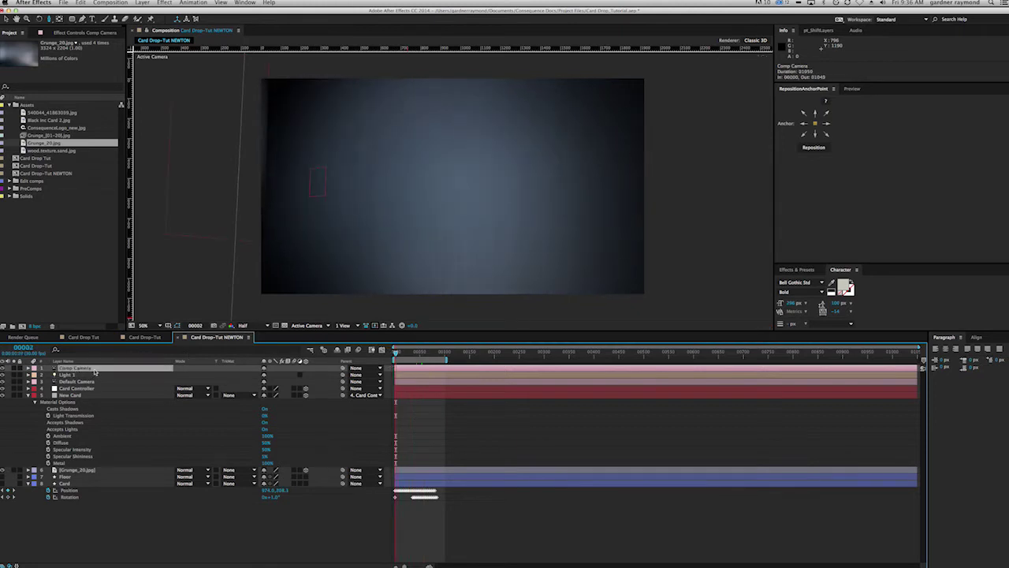
key(p)
key(shift+r)
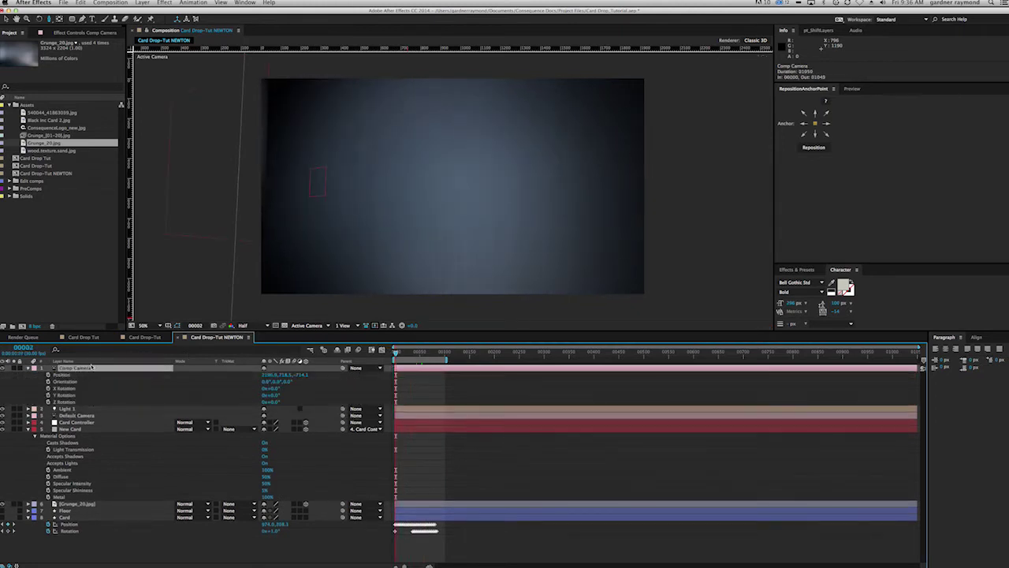
drag(49, 376, 262, 409)
drag(396, 354, 442, 355)
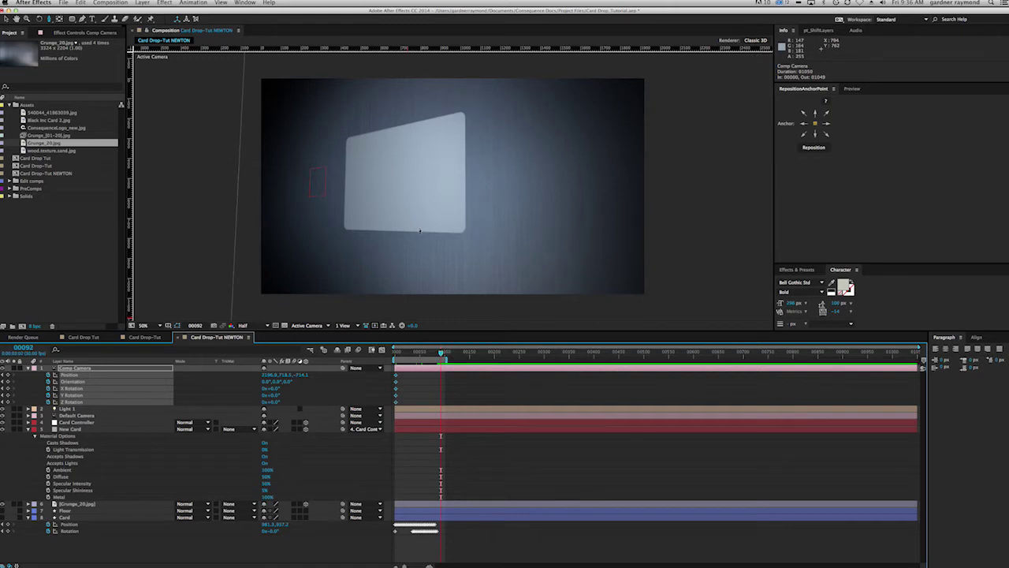
drag(412, 246, 465, 219)
Step: RAM preview the camera move from the start of the animation
drag(440, 353, 443, 347)
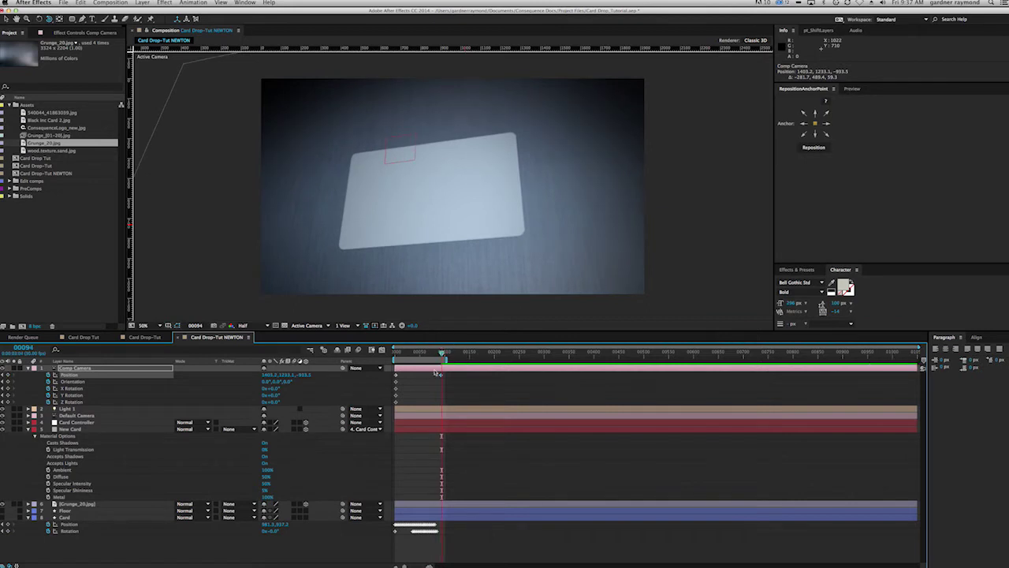
drag(442, 352, 392, 359)
key(KP_0)
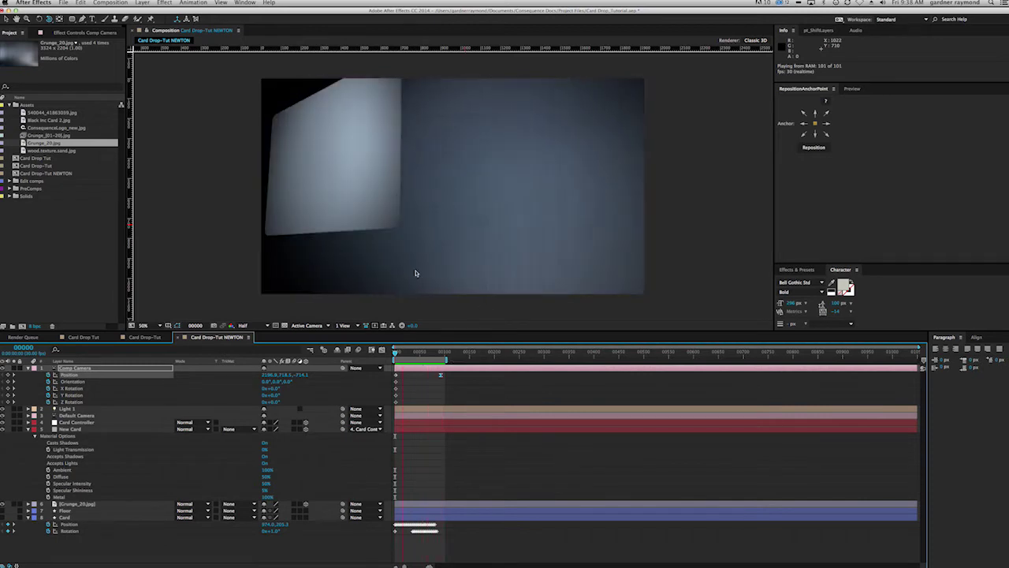
key(space)
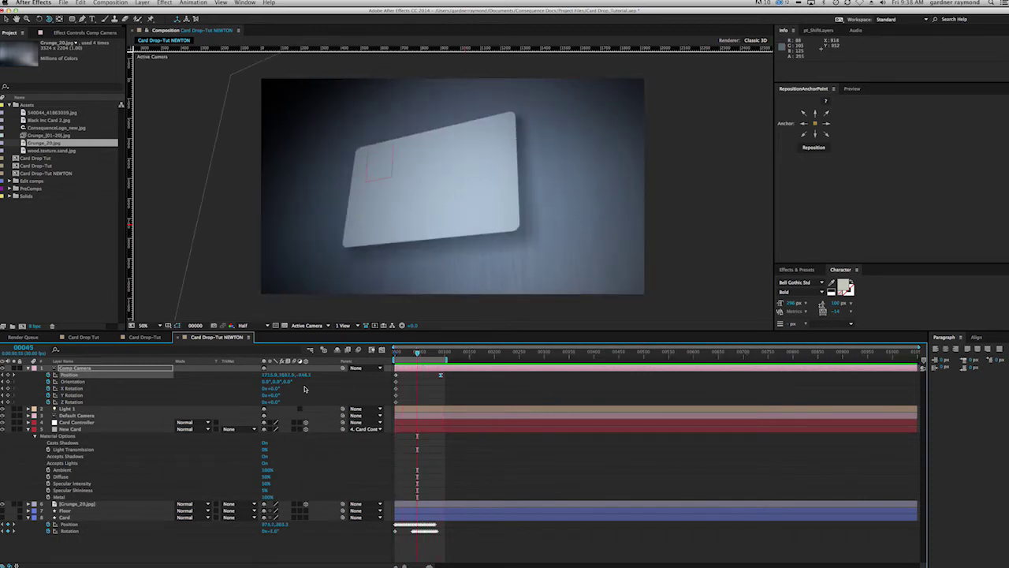
Step: Set the viewer's 3D view to Default Camera at frame 38
click(328, 327)
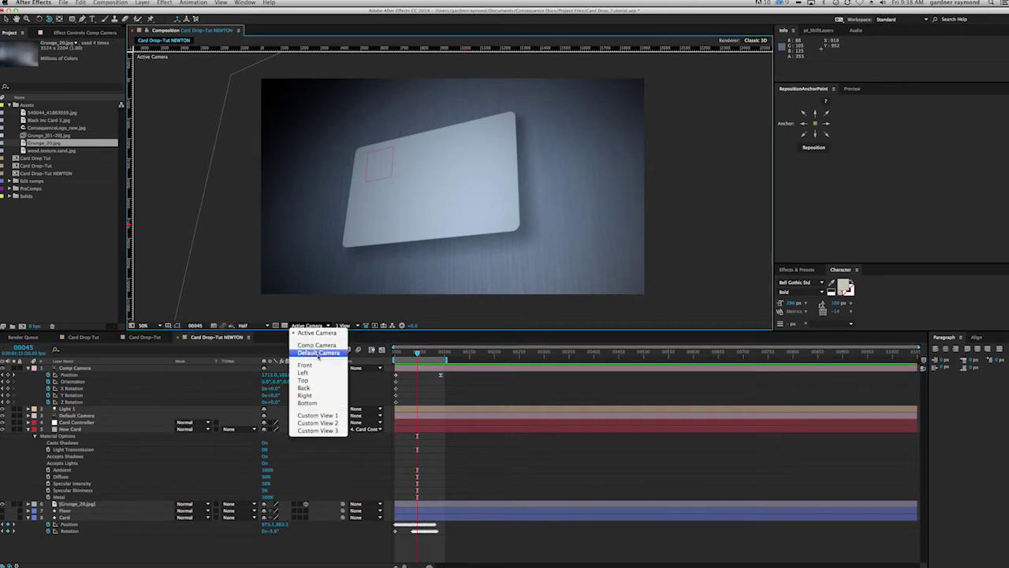
click(316, 356)
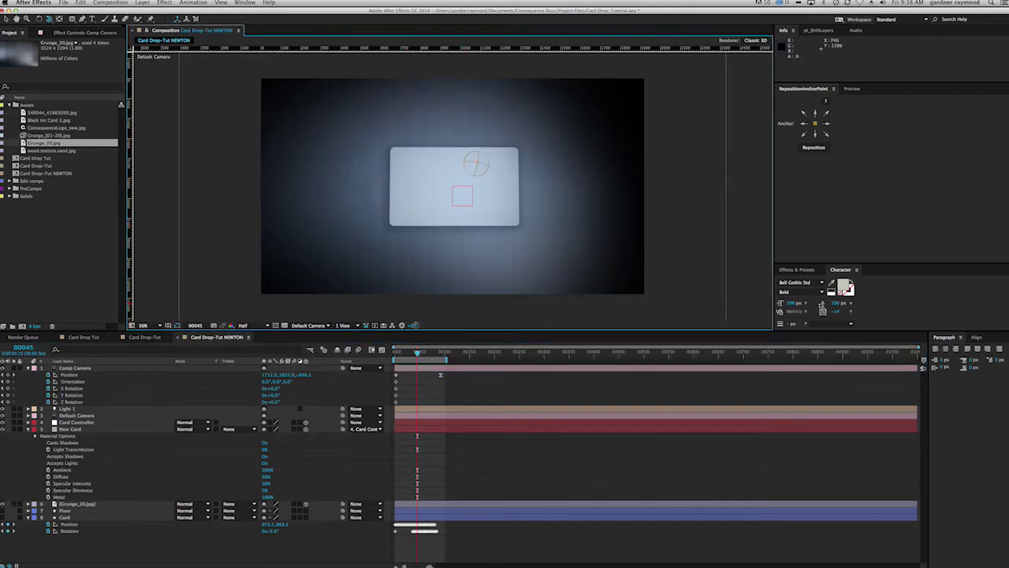
drag(417, 354, 413, 353)
Step: Create a new black solid layer named ELEMENT
key(super+y)
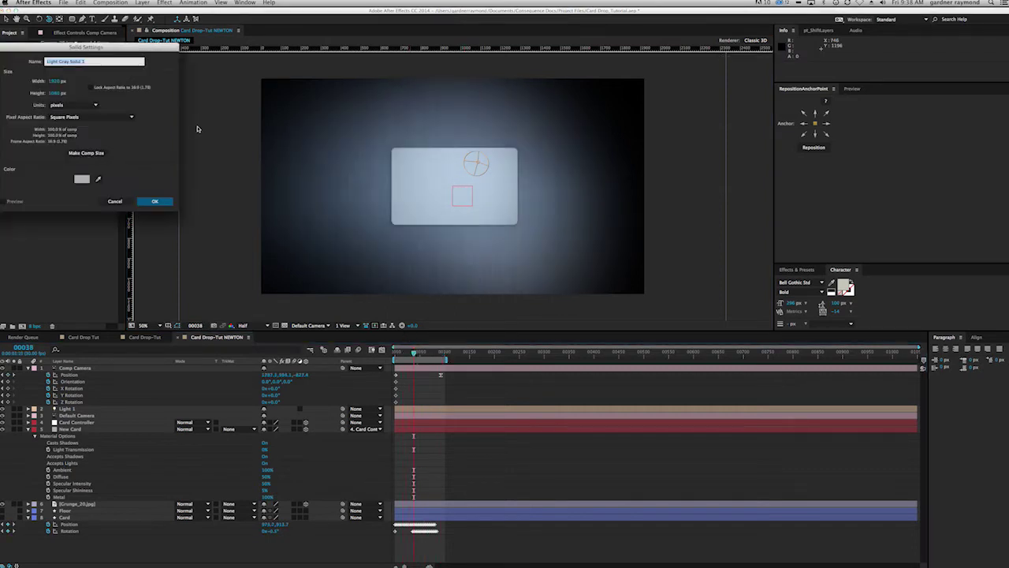
text(BG)
click(82, 179)
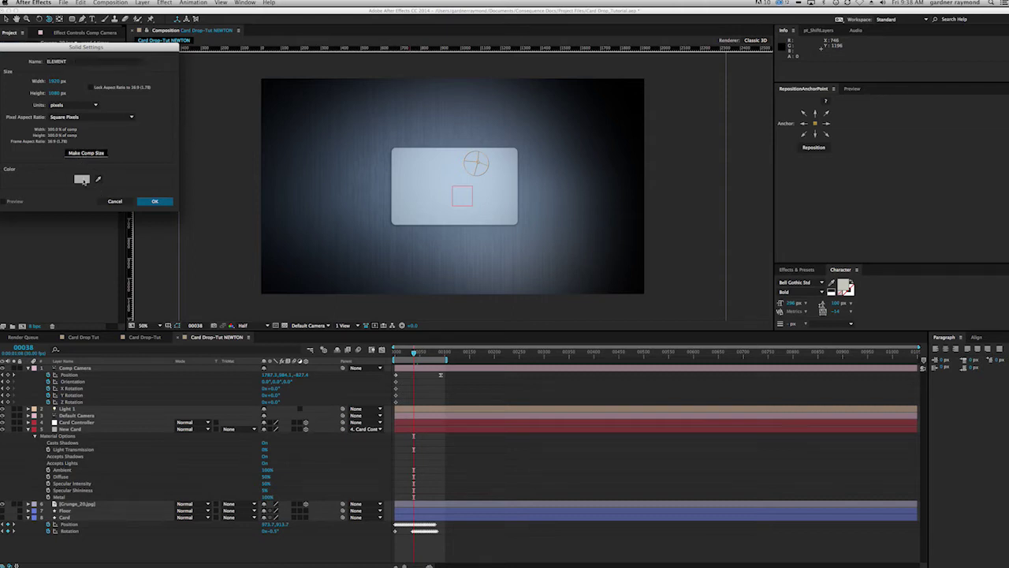
drag(50, 145, 174, 206)
click(176, 61)
click(154, 201)
click(110, 3)
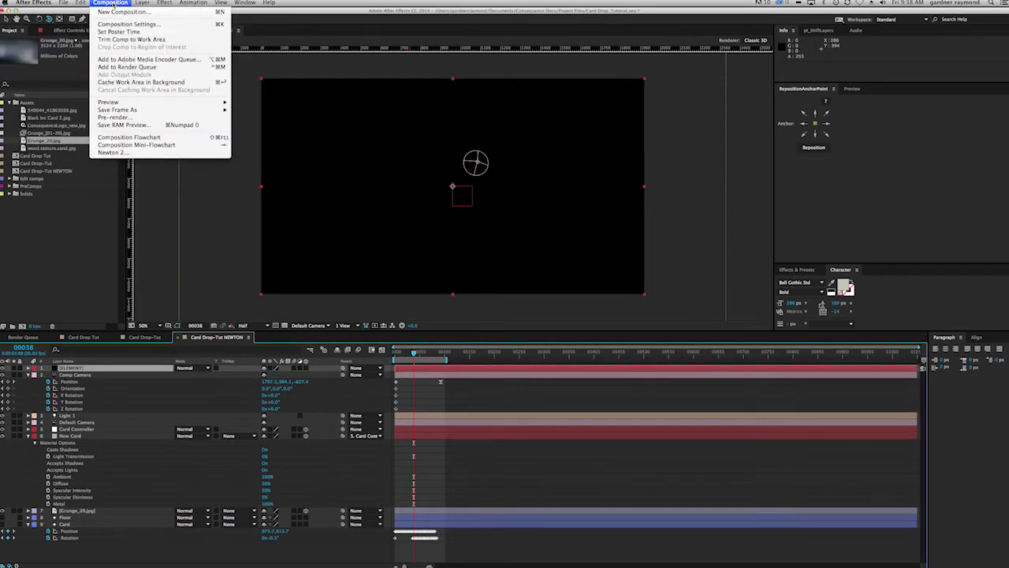
Step: Apply Video Copilot's Element effect to the solid and widen the Effect Controls panel
mouse_move(167, 3)
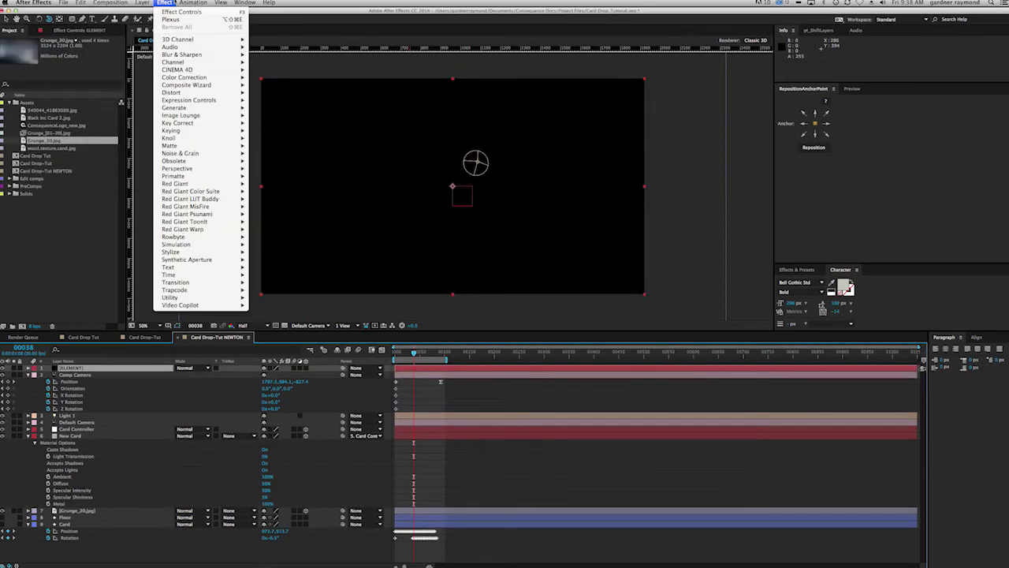
mouse_move(229, 304)
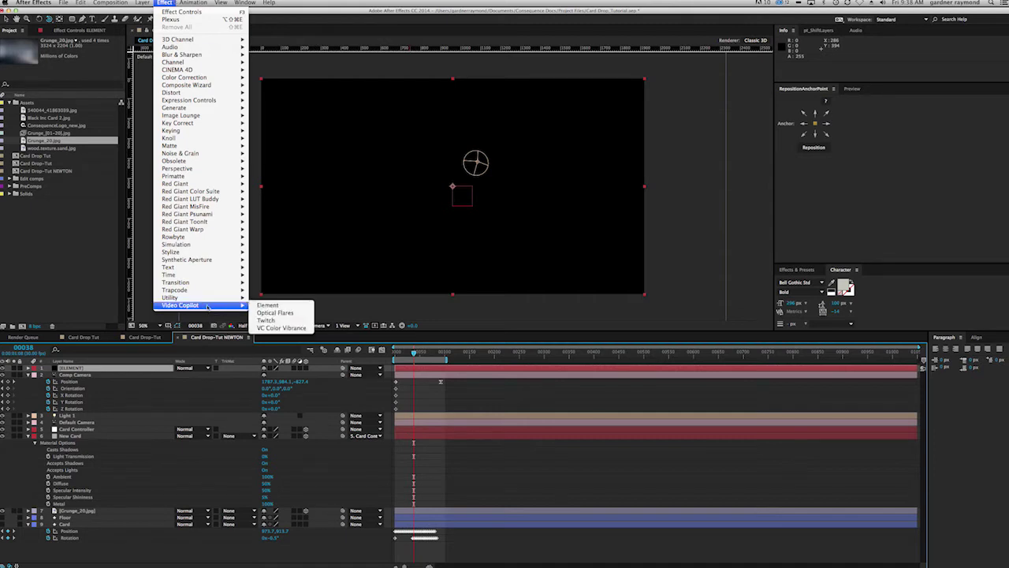
click(272, 300)
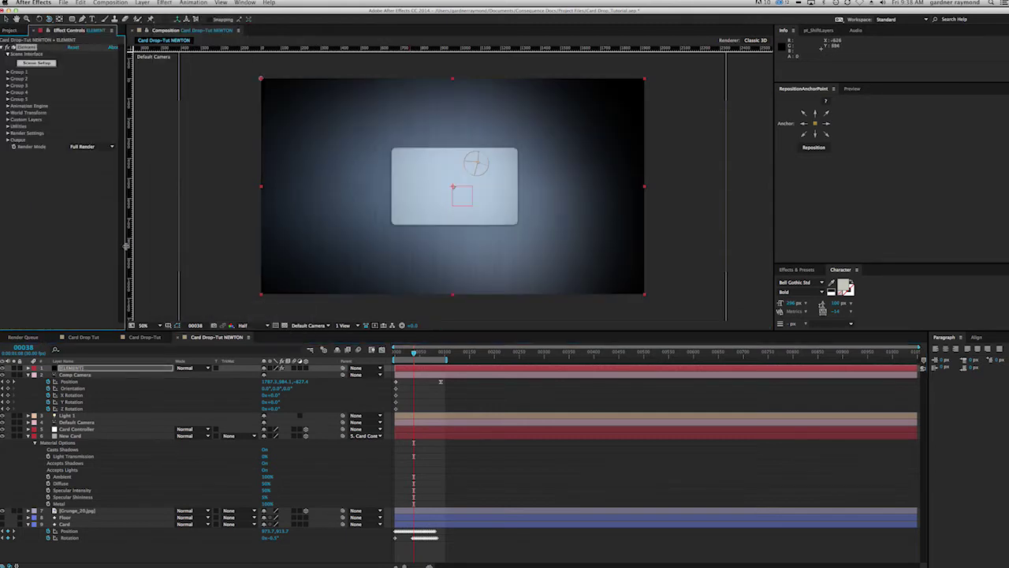
drag(126, 246, 139, 237)
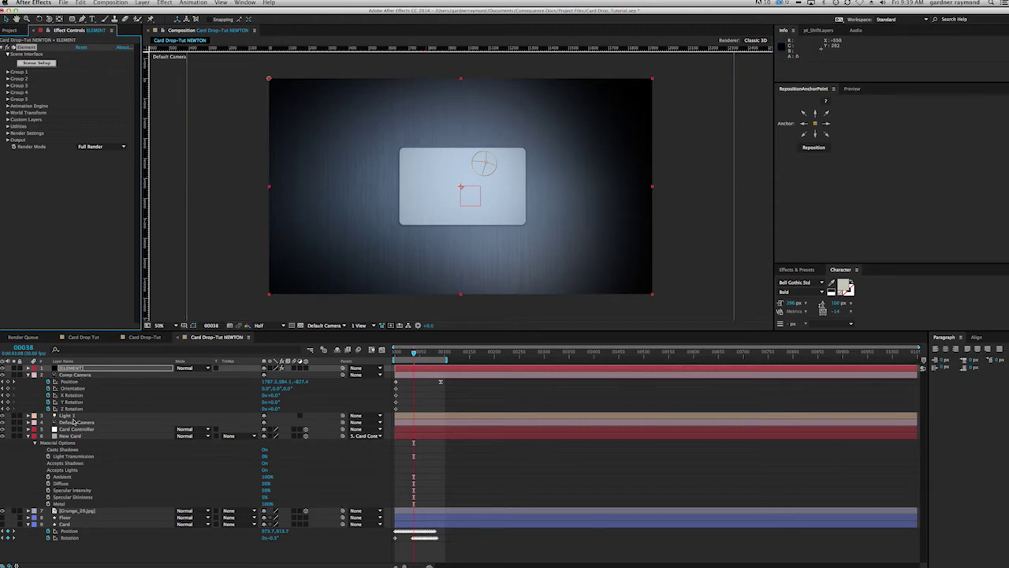
Step: Inspect the New Card layer's mask path
click(71, 435)
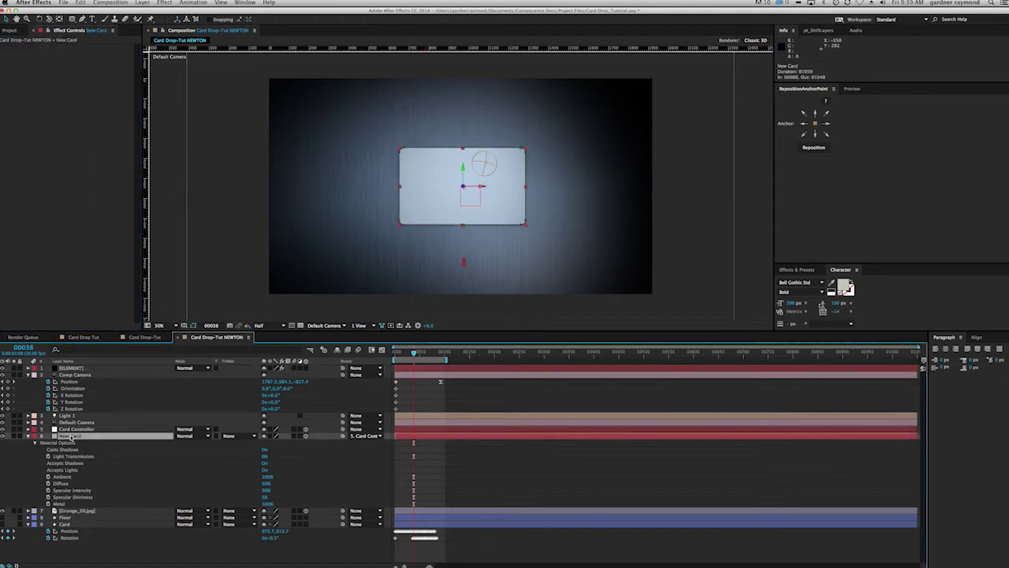
key(m)
click(68, 444)
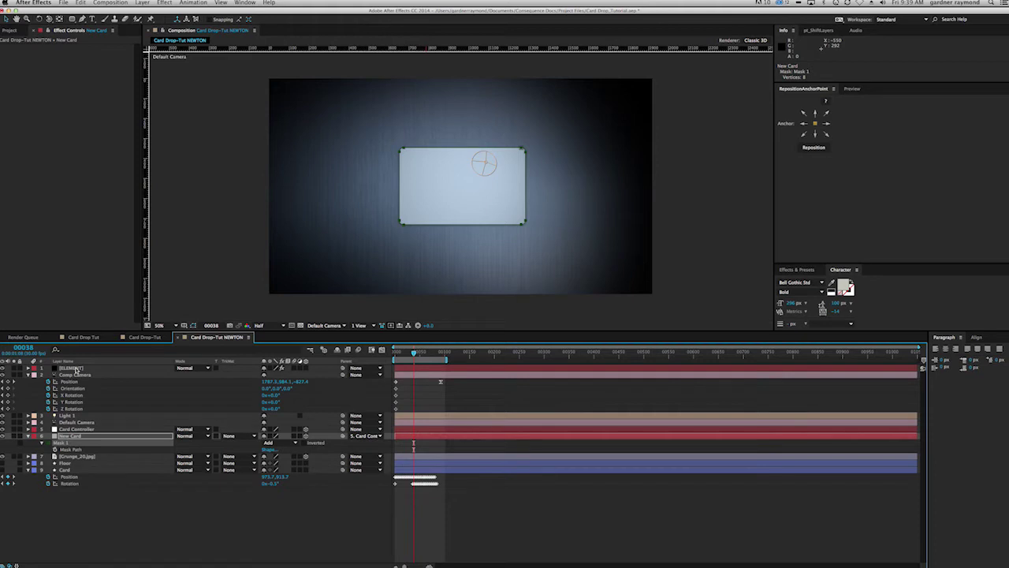
click(108, 533)
Step: On ELEMENT, set Custom Text and Masks Path Layer 1 to New Card
click(75, 369)
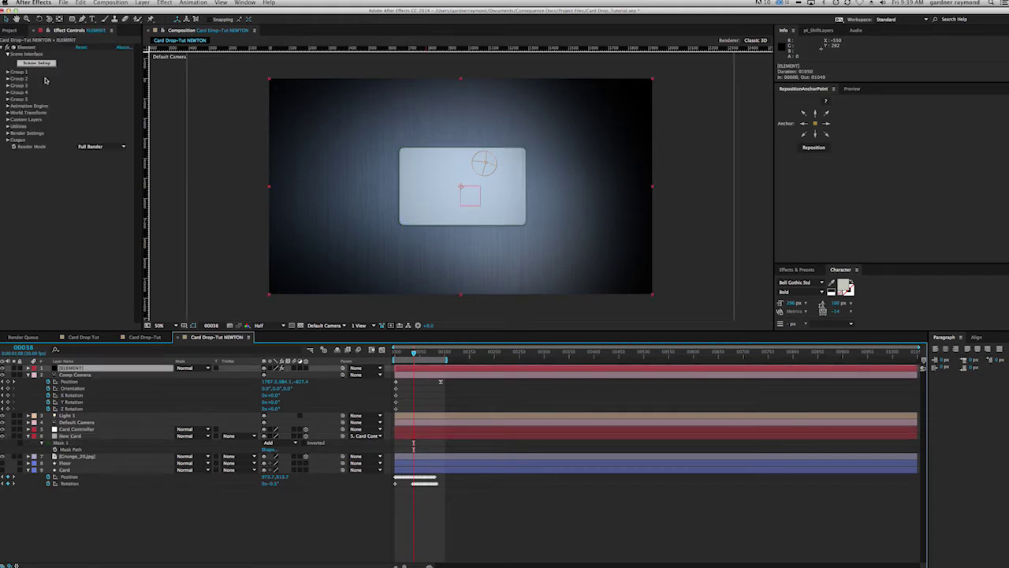
click(8, 119)
click(14, 127)
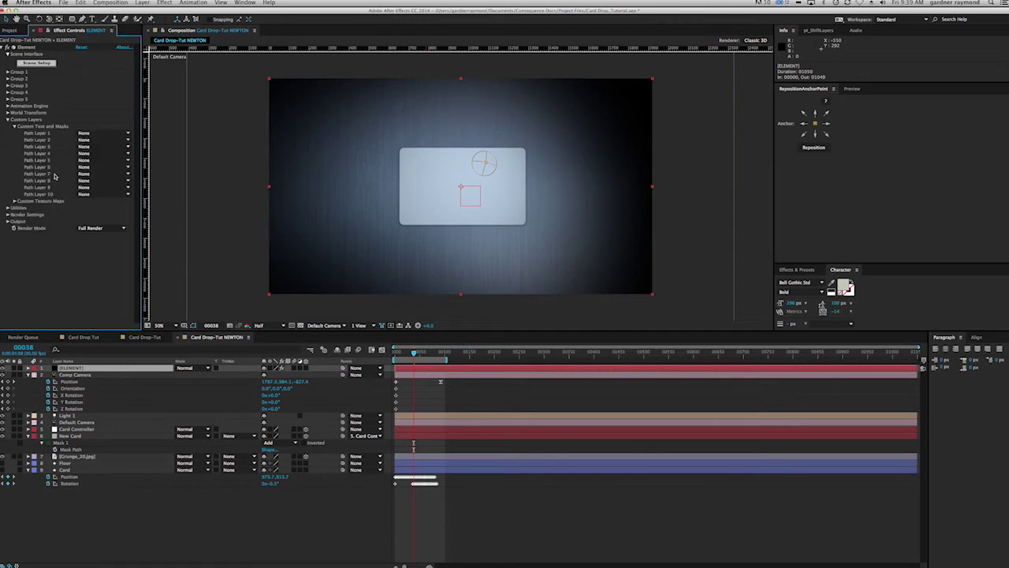
click(128, 134)
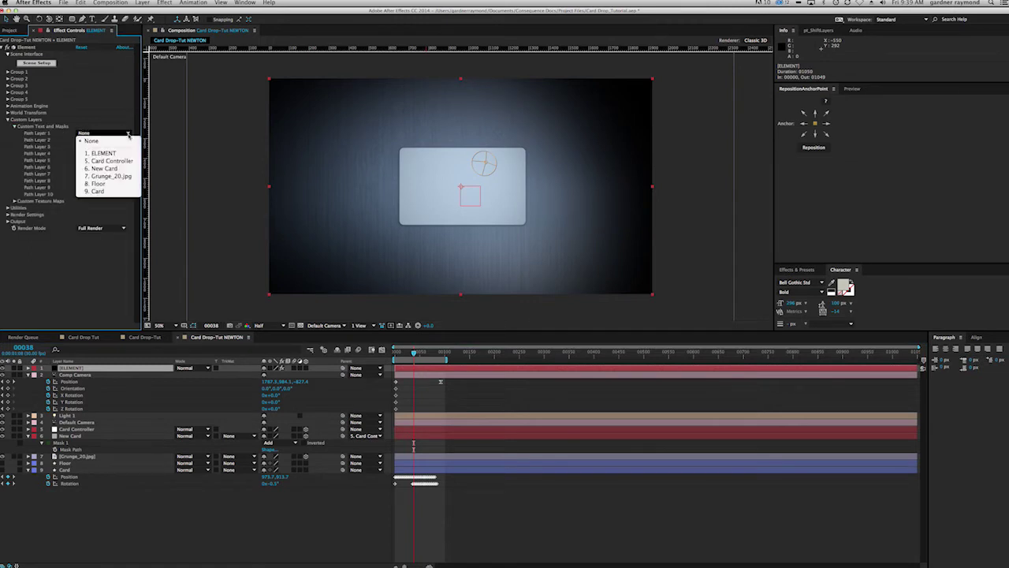
click(105, 168)
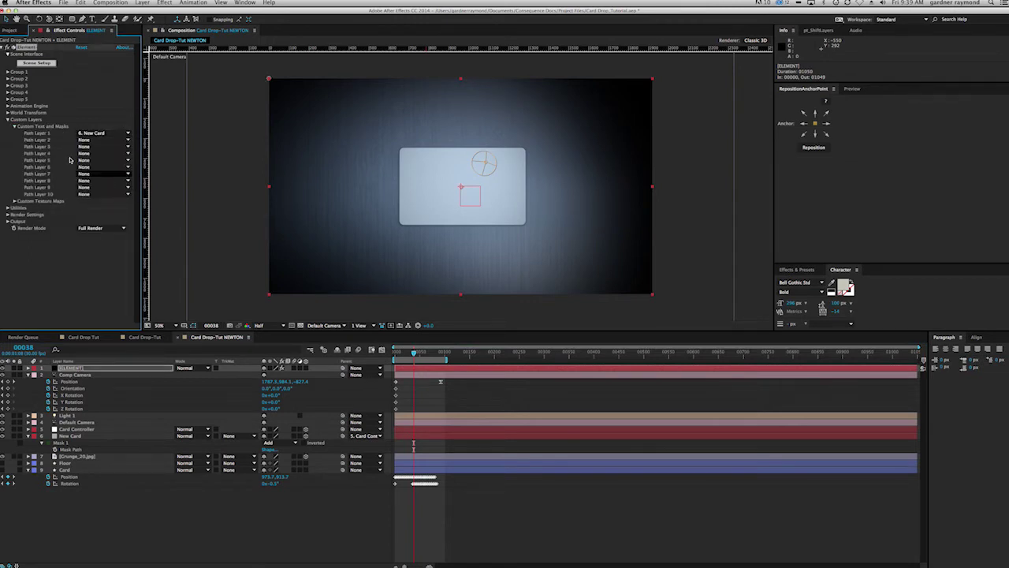
click(14, 127)
click(8, 119)
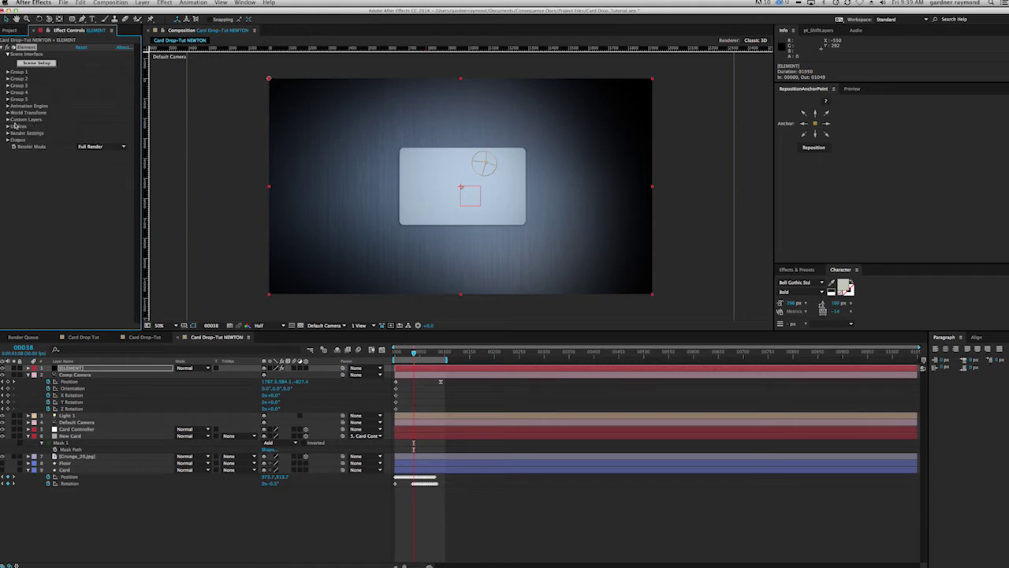
click(33, 63)
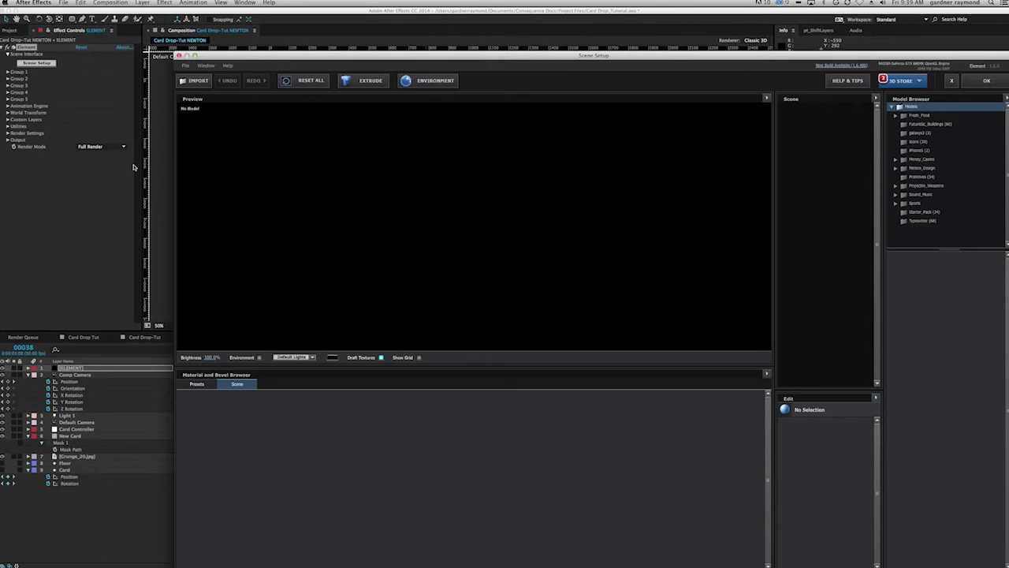
Step: Extrude the card shape, tune Bevel 1's extrusion to about 0.09, and accept the scene
click(347, 58)
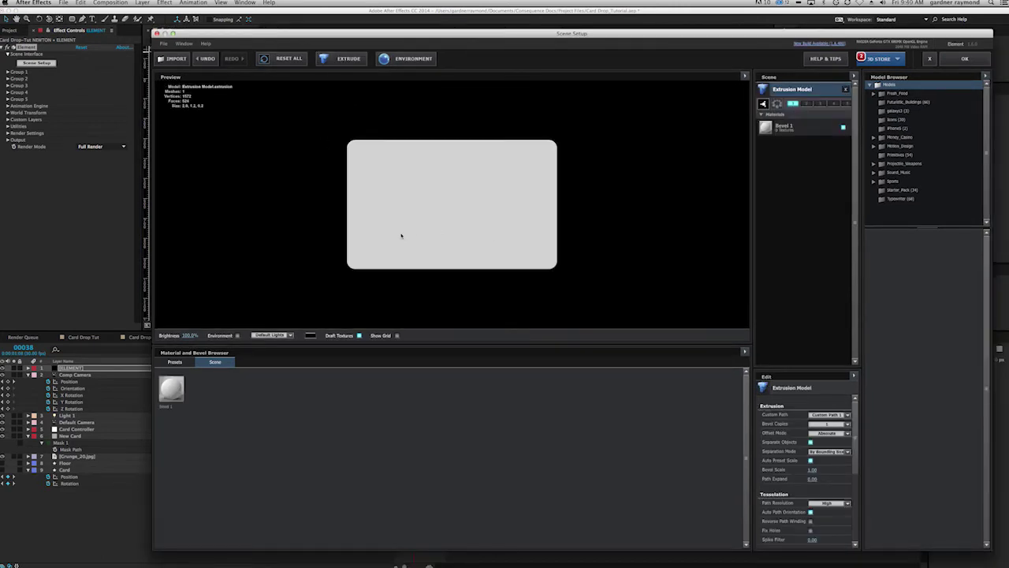
drag(388, 234, 439, 221)
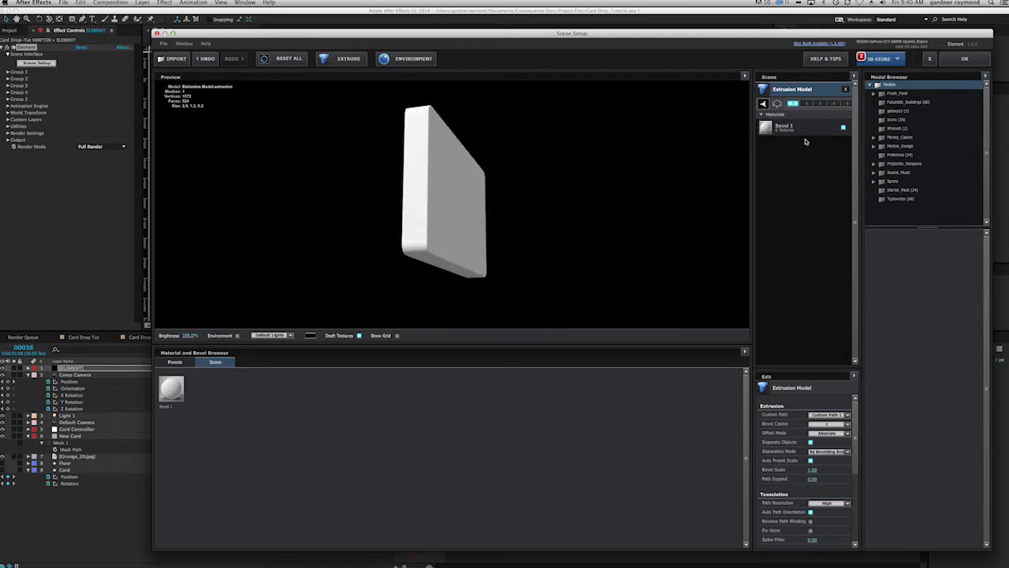
click(808, 131)
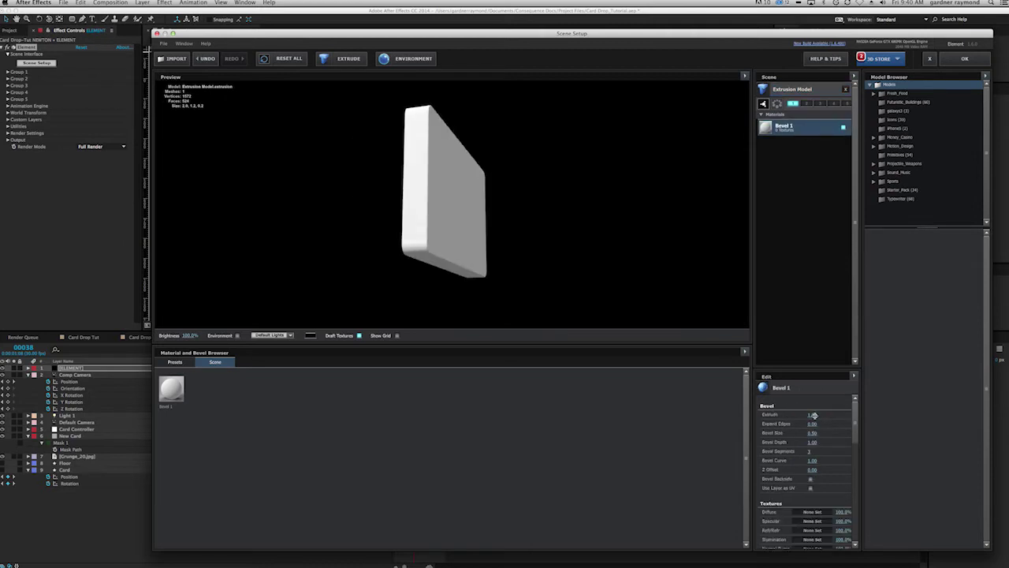
drag(812, 415, 778, 415)
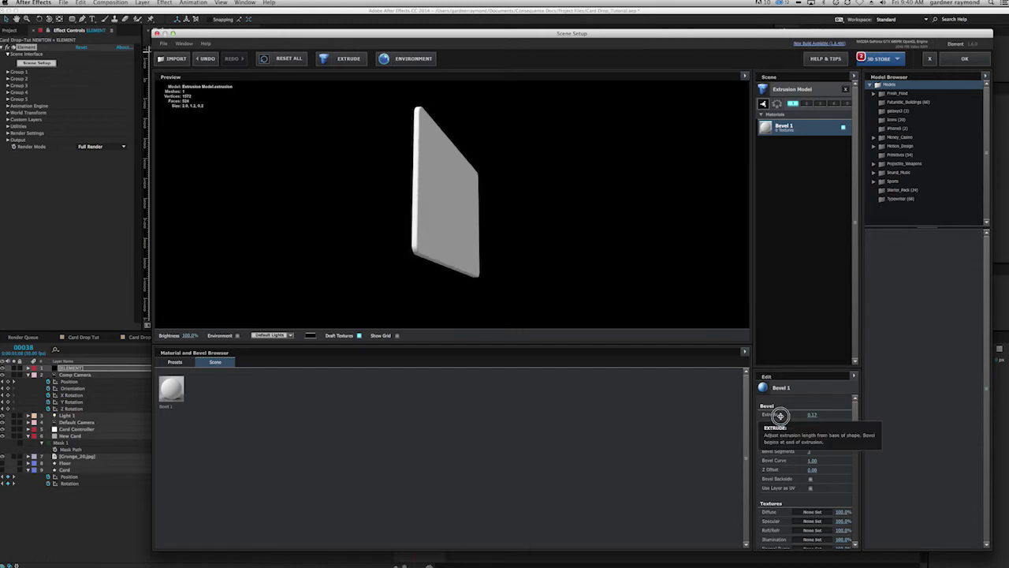
drag(776, 416, 776, 416)
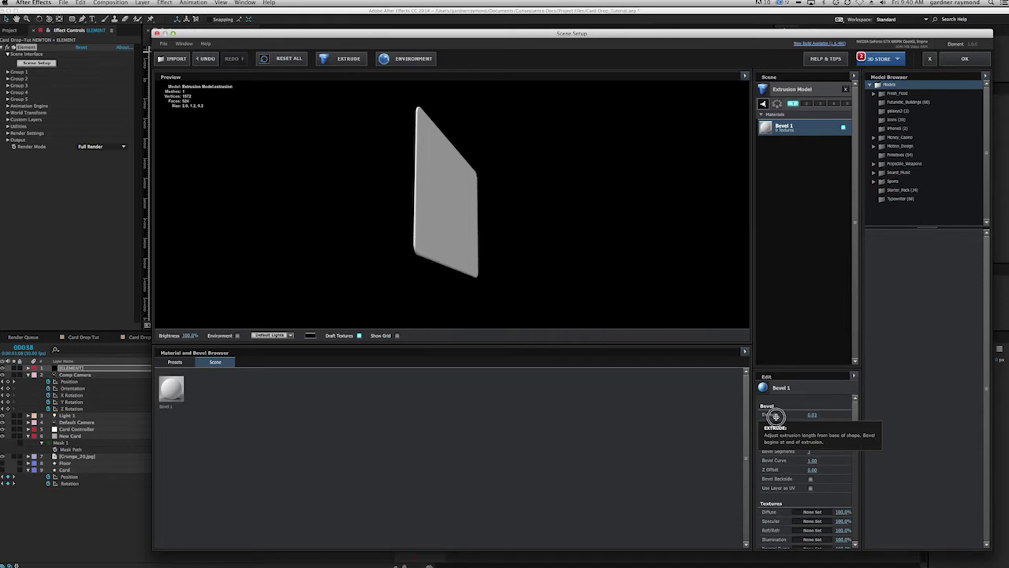
drag(521, 269, 497, 267)
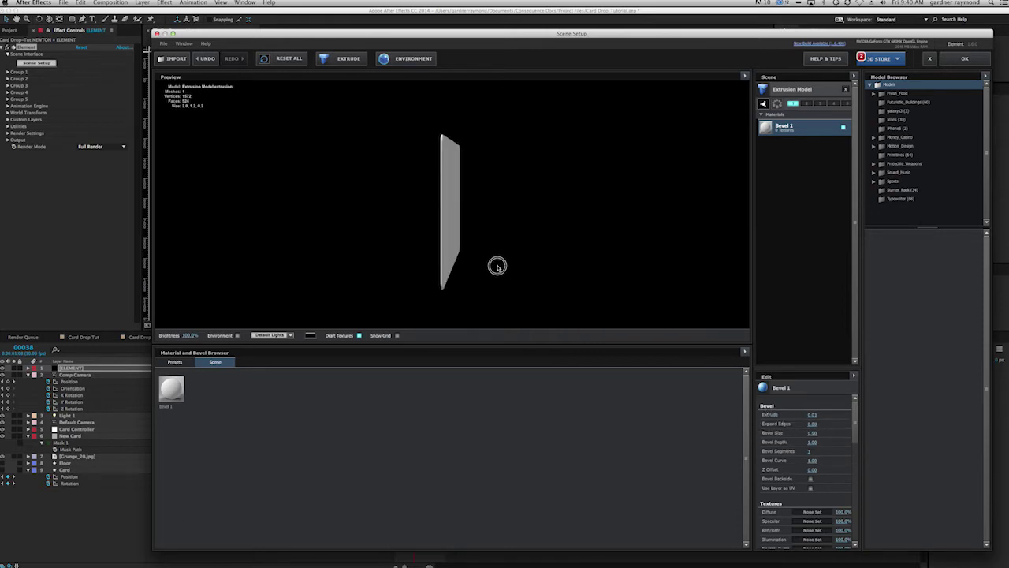
click(812, 415)
drag(813, 415, 813, 414)
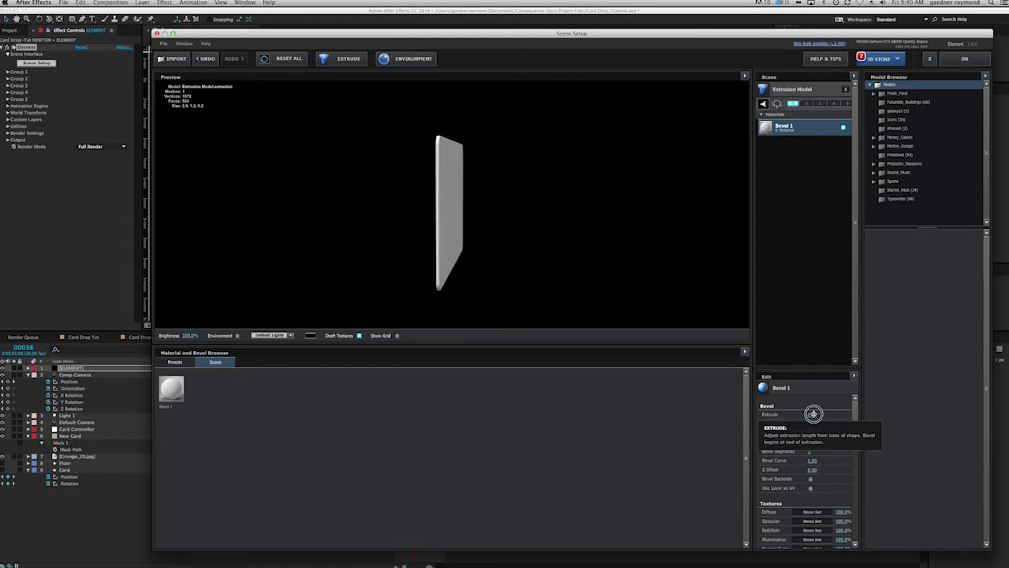
drag(478, 269, 435, 271)
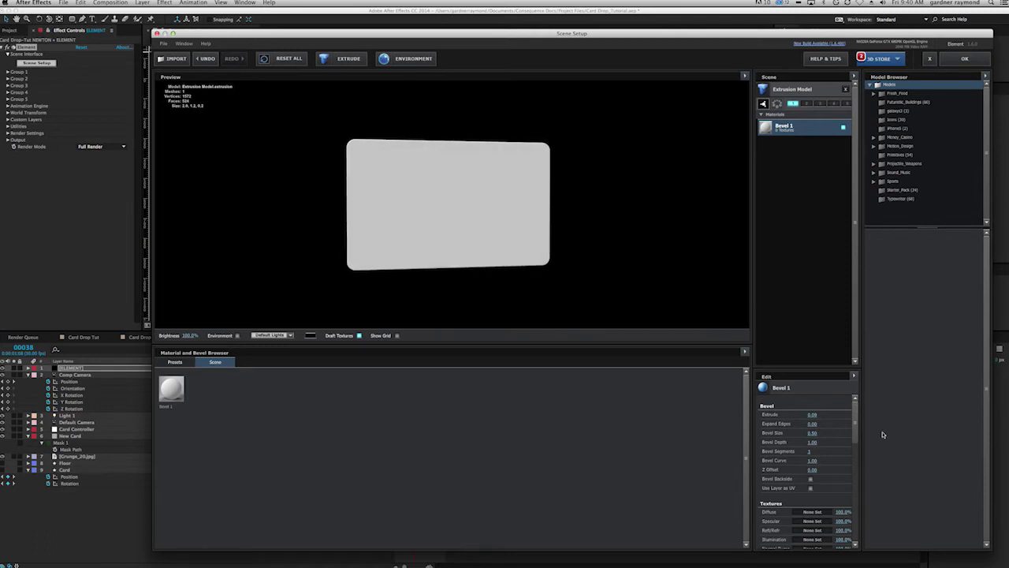
drag(860, 419, 857, 443)
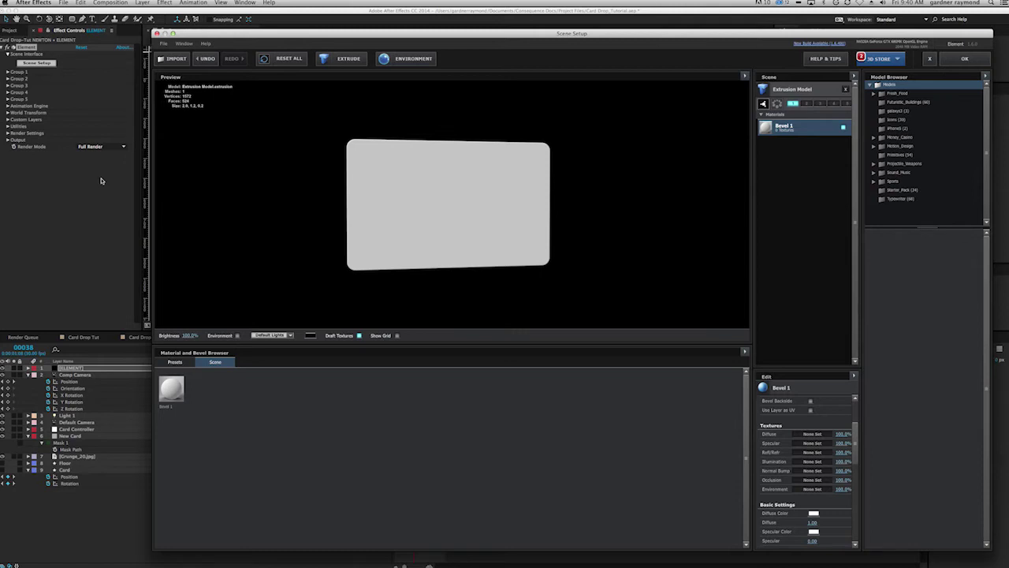
click(965, 58)
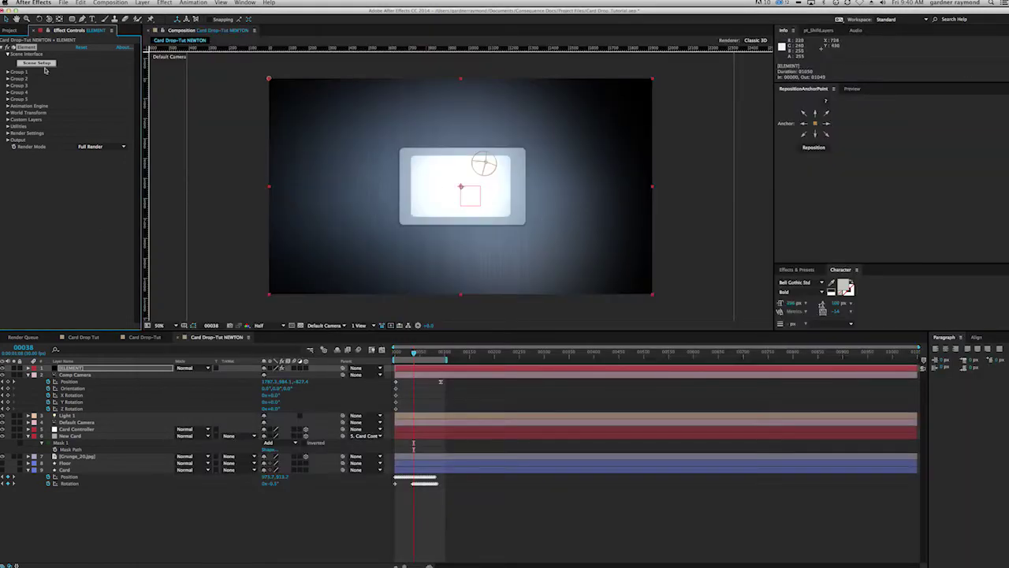
Step: Preview Black Inc Card 2.jpg, then build a new composition from that image
click(11, 30)
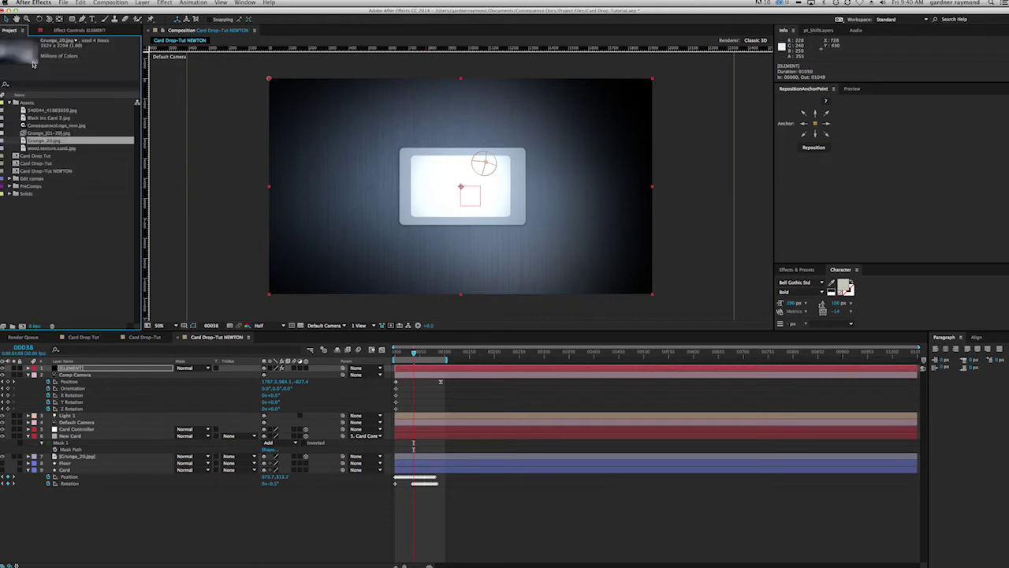
click(35, 118)
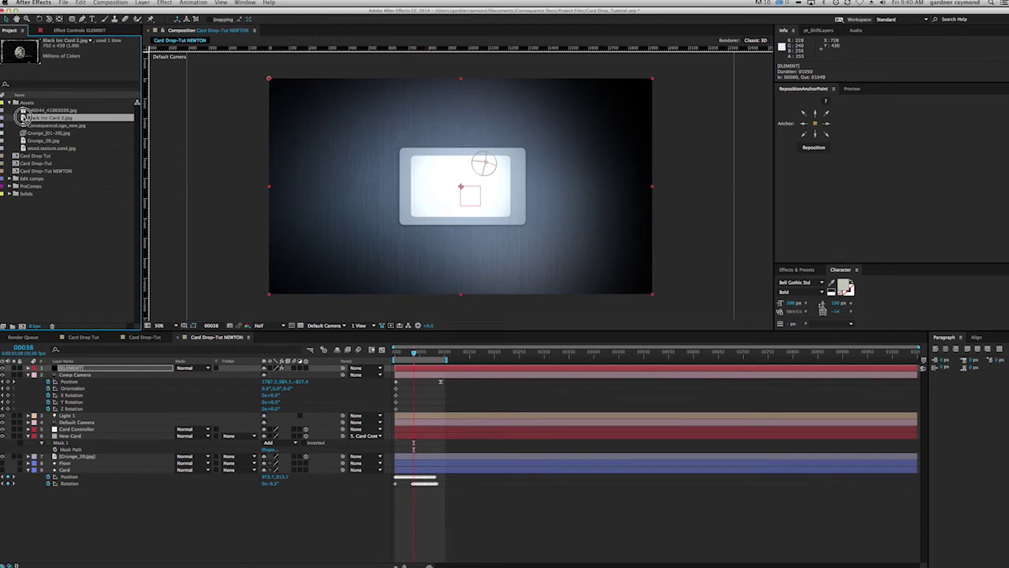
double_click(22, 117)
drag(220, 224, 387, 230)
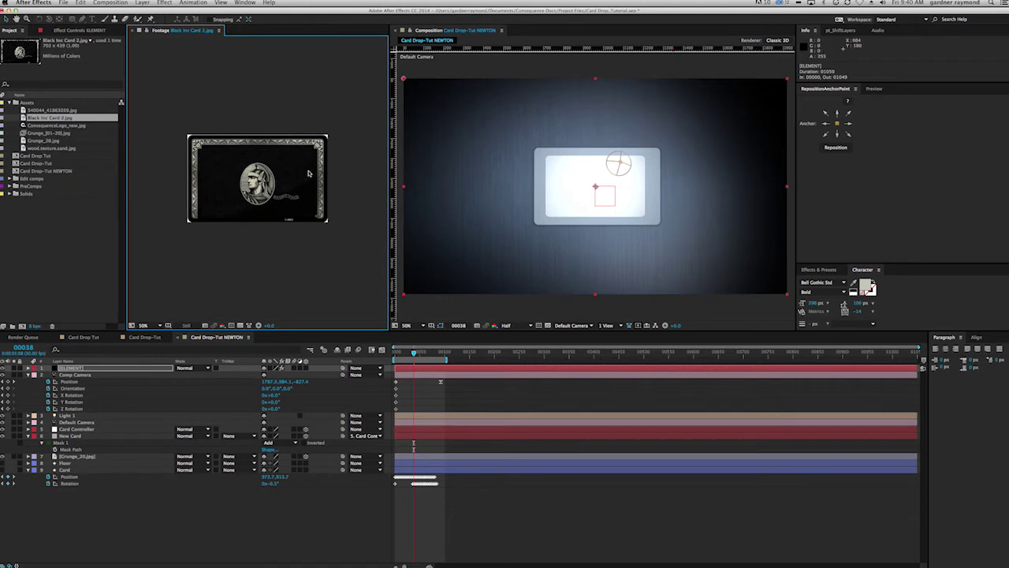
click(133, 31)
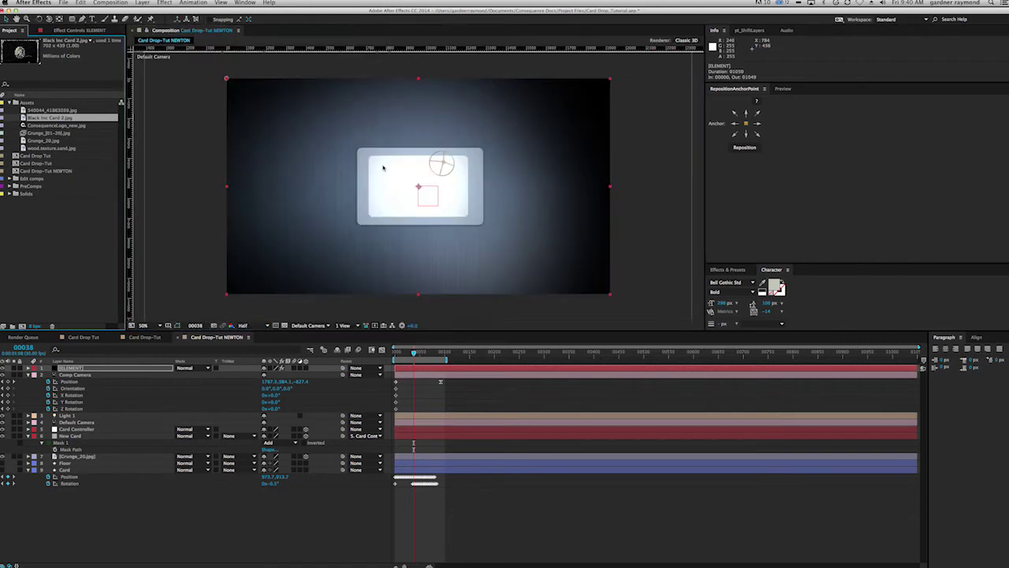
click(10, 186)
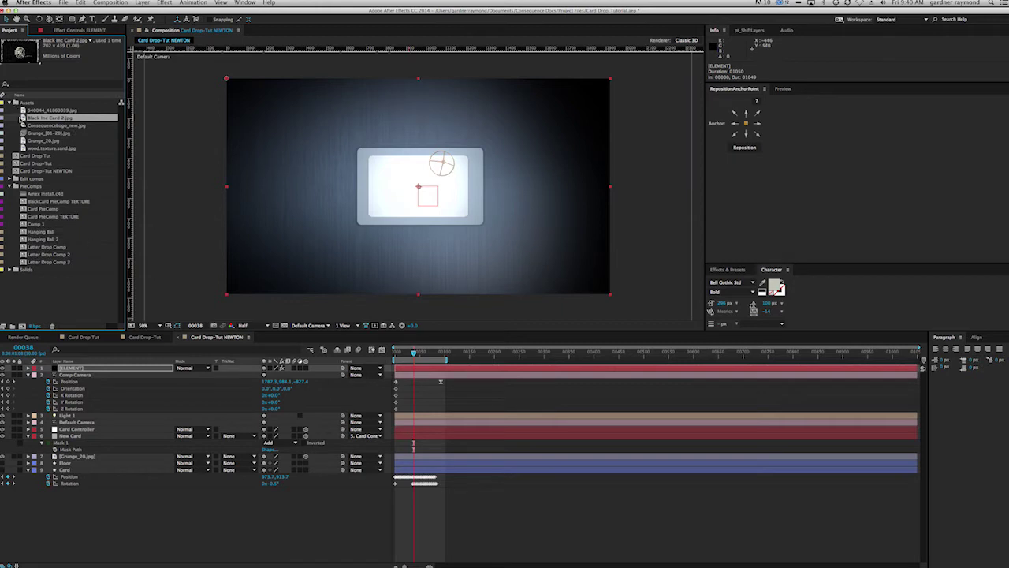
click(9, 186)
drag(22, 116, 22, 323)
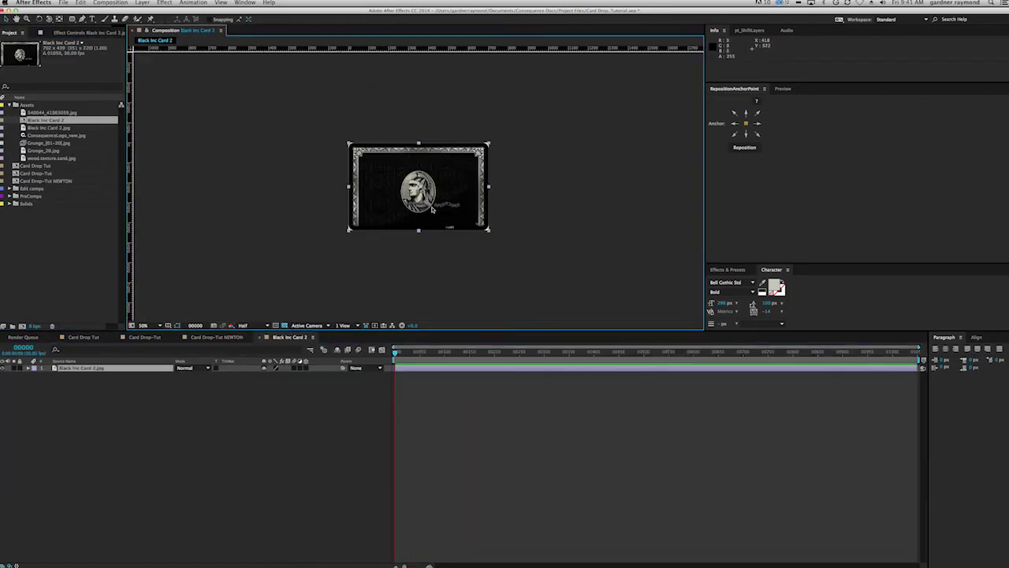
Step: Draw a rounded-rectangle mask over the Black Inc Card 2 card image
scroll(439, 203, up, 2)
drag(439, 203, 483, 236)
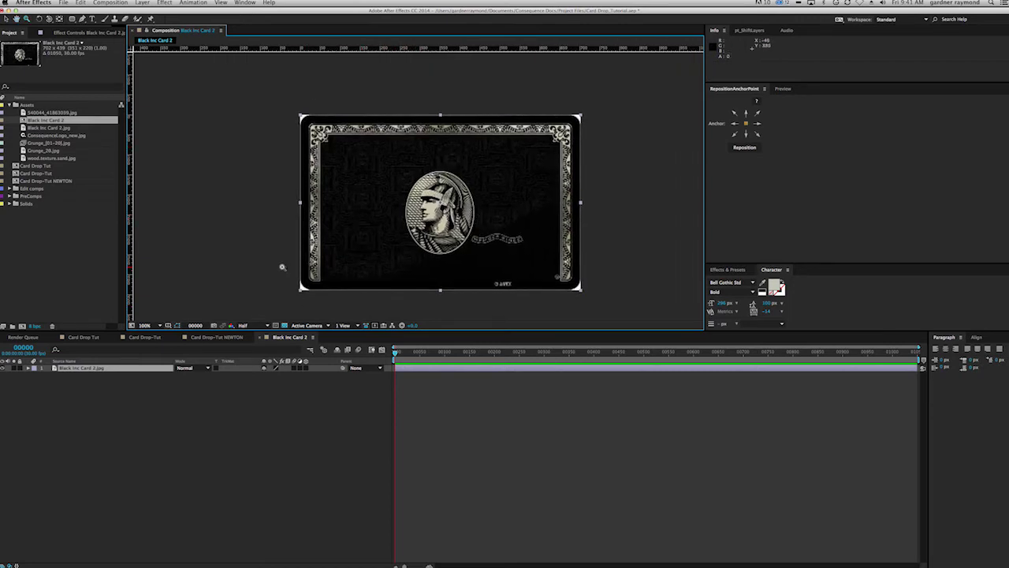
click(72, 20)
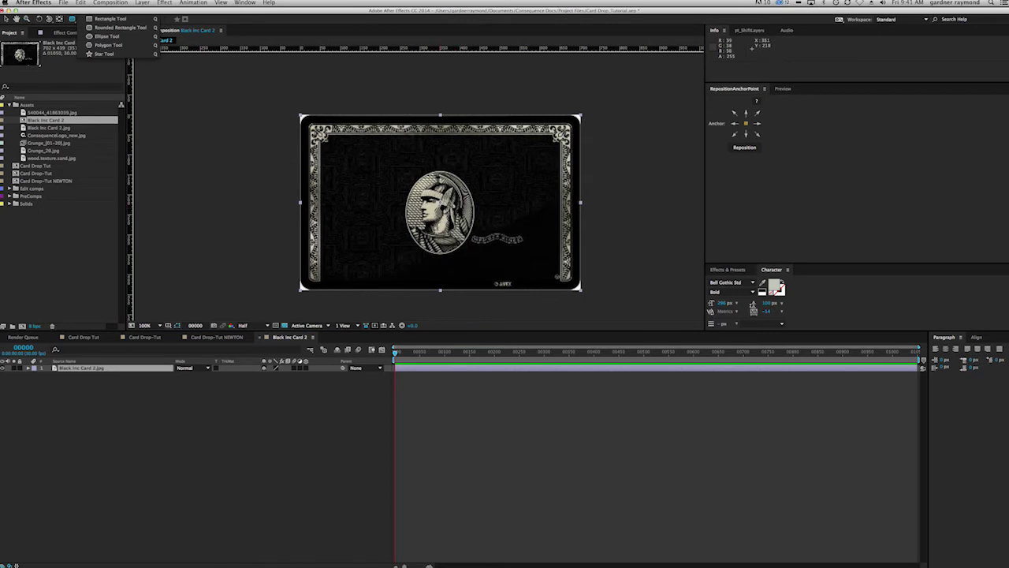
click(120, 28)
drag(439, 201, 579, 290)
key(Down)
key(Down)
key(Down)
key(Down)
key(Down)
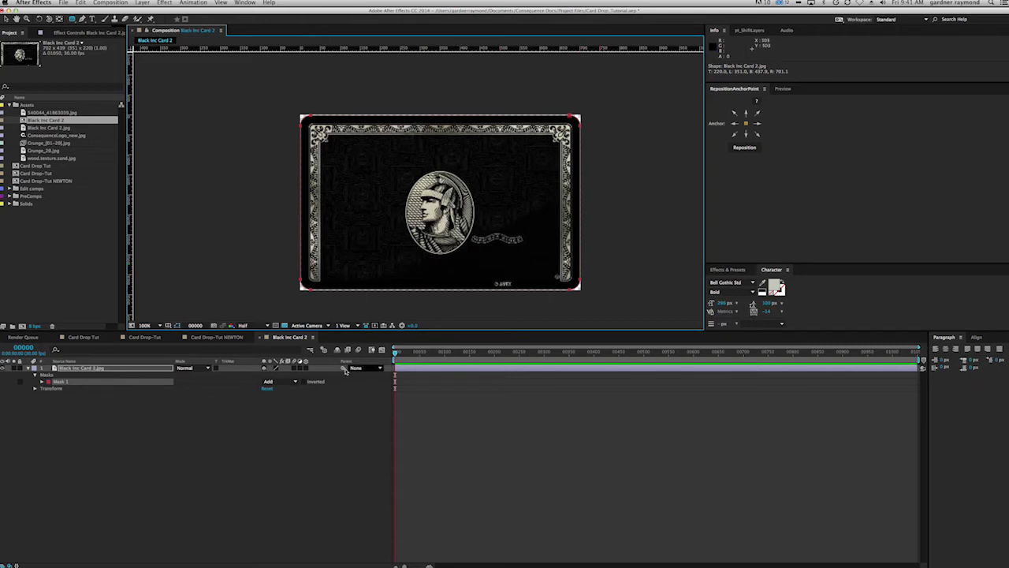
key(F2)
click(74, 368)
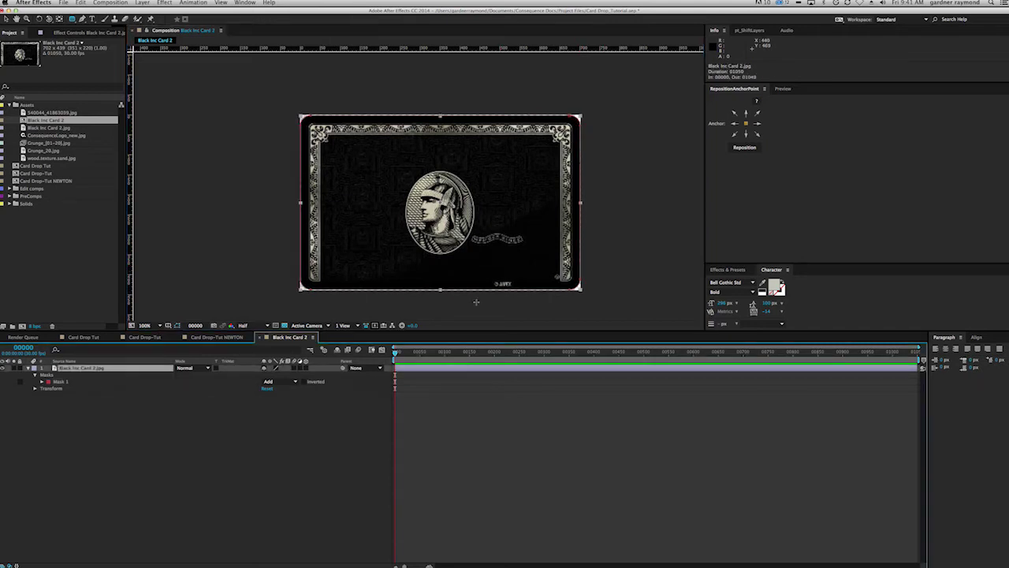
drag(440, 292, 441, 291)
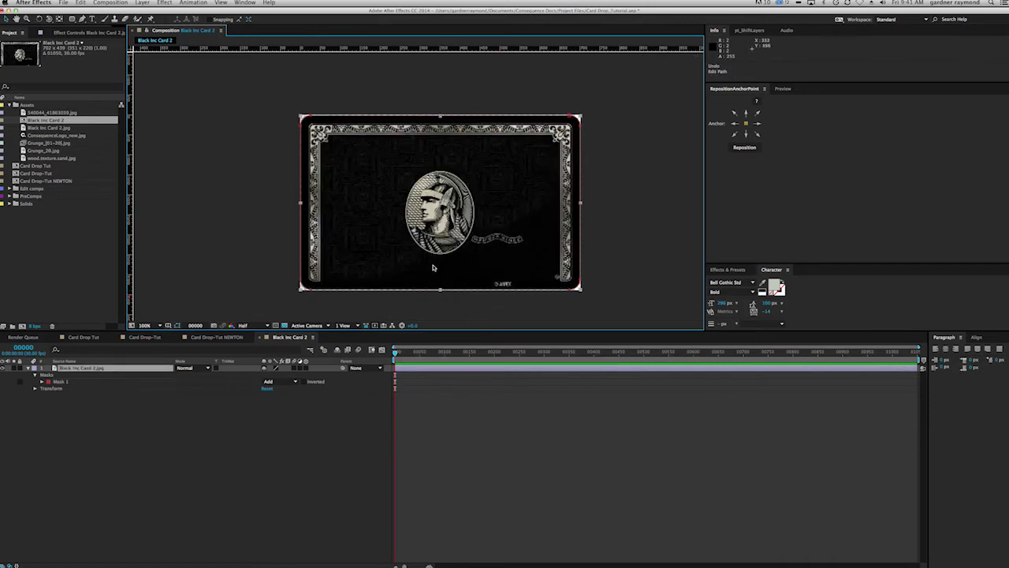
Step: Set the card layer's Scale to 101.0, 101.0%
click(95, 370)
key(s)
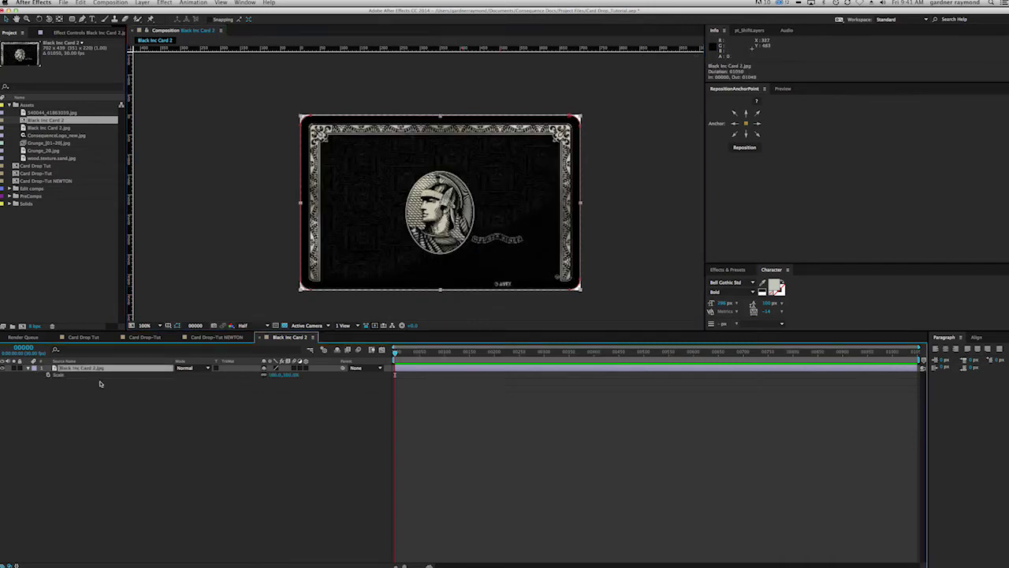
click(288, 376)
text(101)
key(Return)
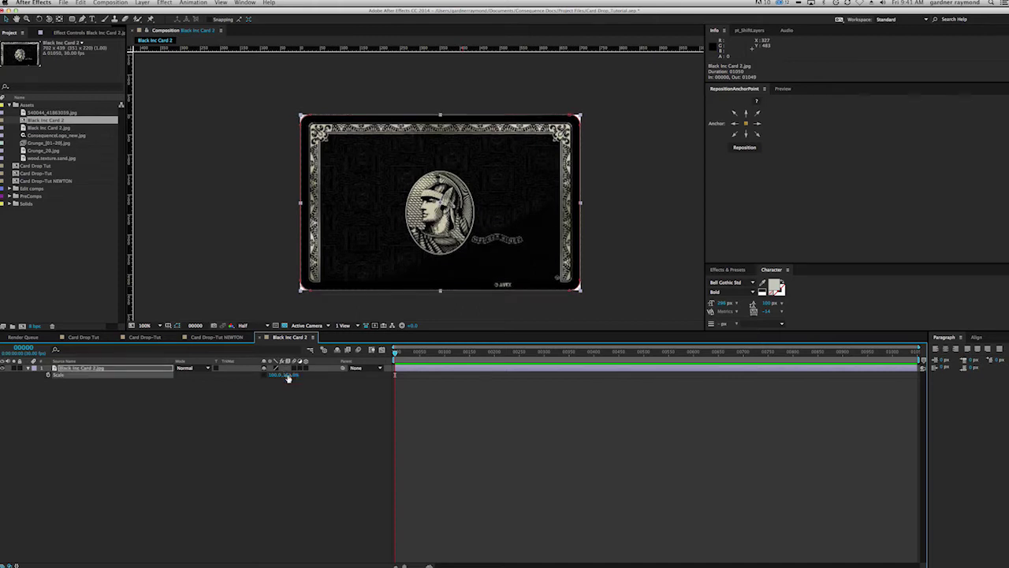
click(338, 505)
click(275, 375)
text(101)
key(Return)
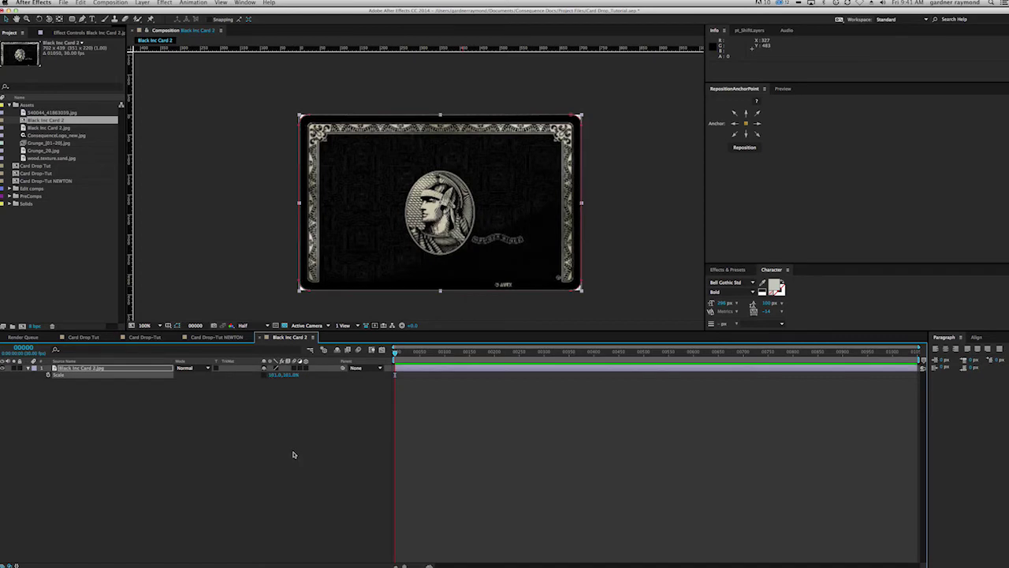
click(292, 454)
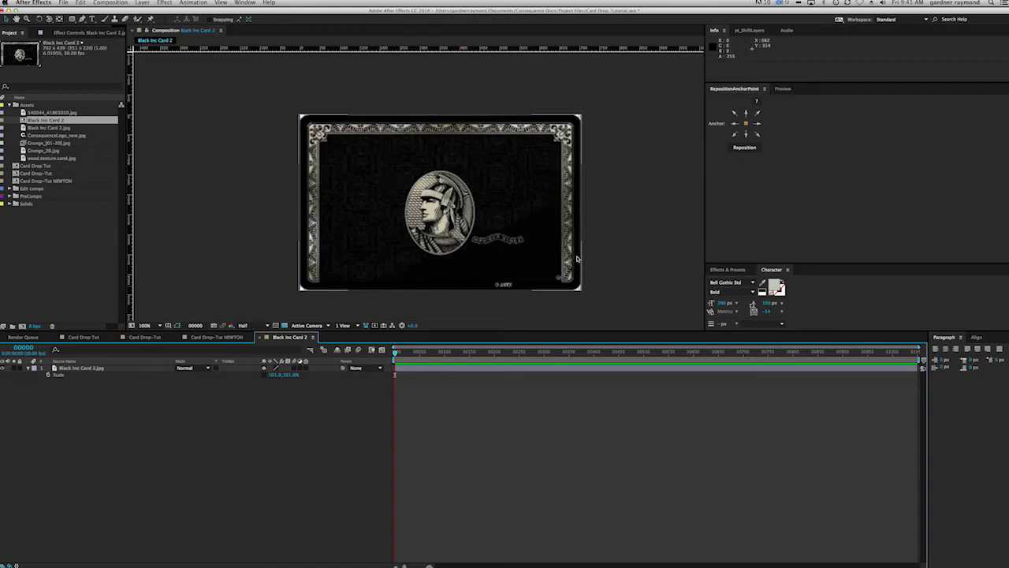
Step: Add an AWESOME CARD text layer, reduce its size and move it onto the card
drag(705, 252, 800, 249)
key(ctrl+t)
click(411, 188)
text(A)
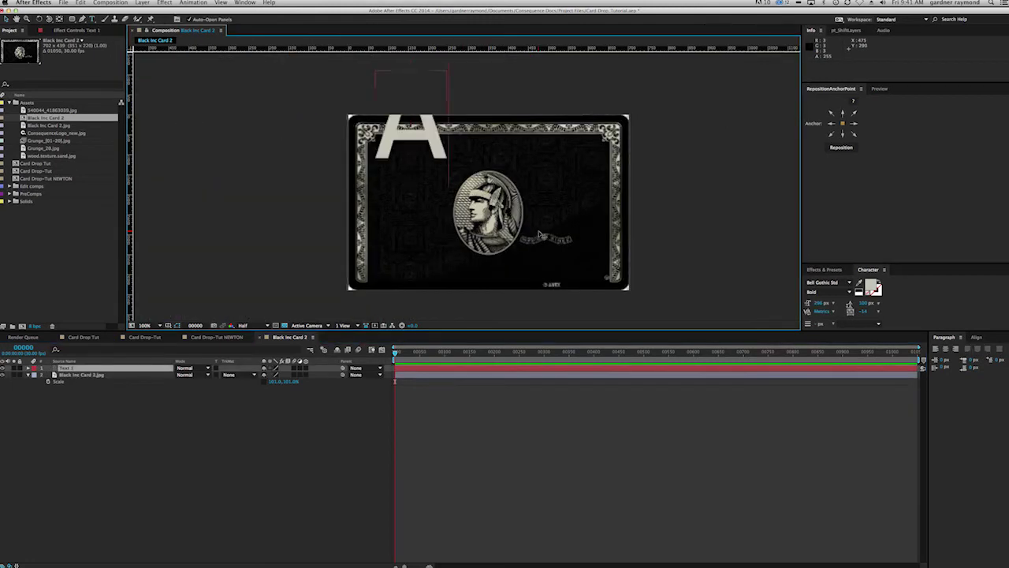
text(WESOME CARD)
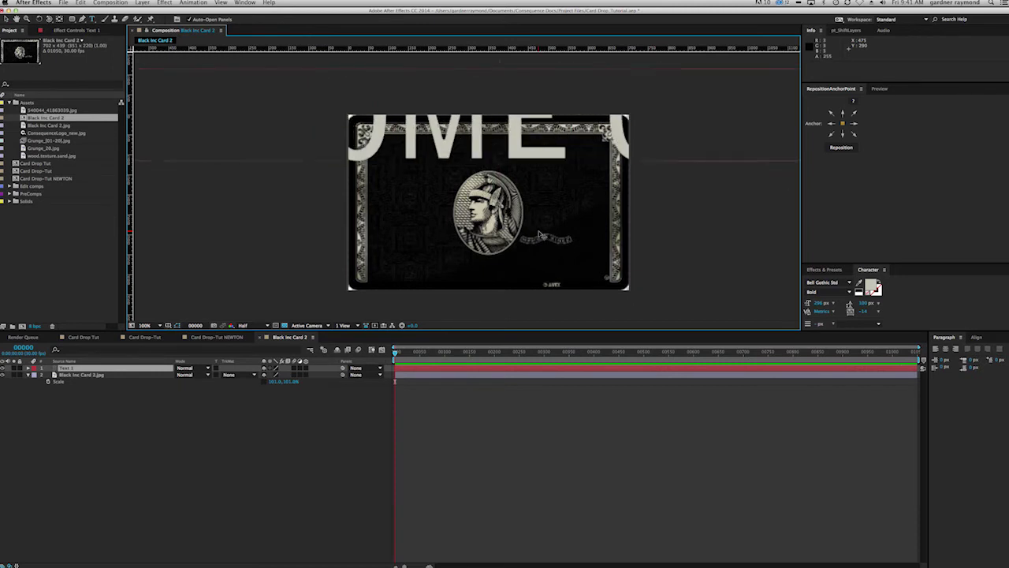
key(Escape)
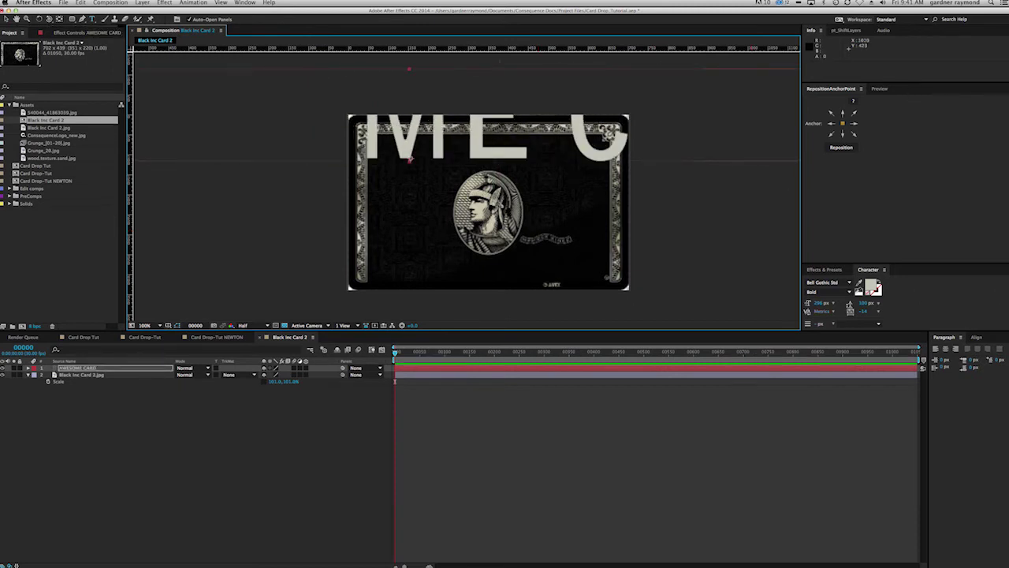
drag(820, 303, 710, 289)
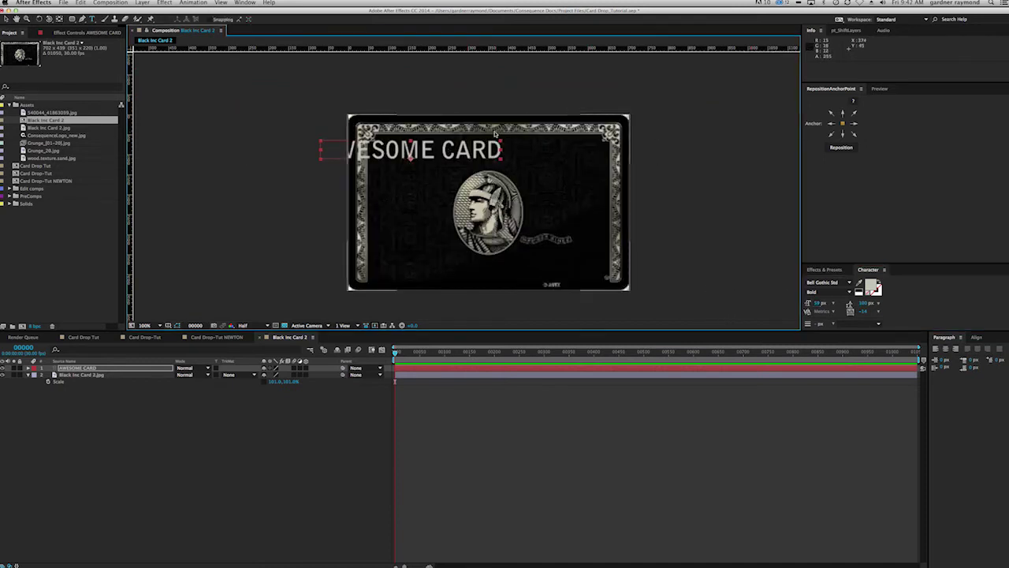
drag(464, 152, 541, 146)
Step: Stretch AWESOME CARD horizontally, fine-tune its font size and raise it to the card's top
click(978, 338)
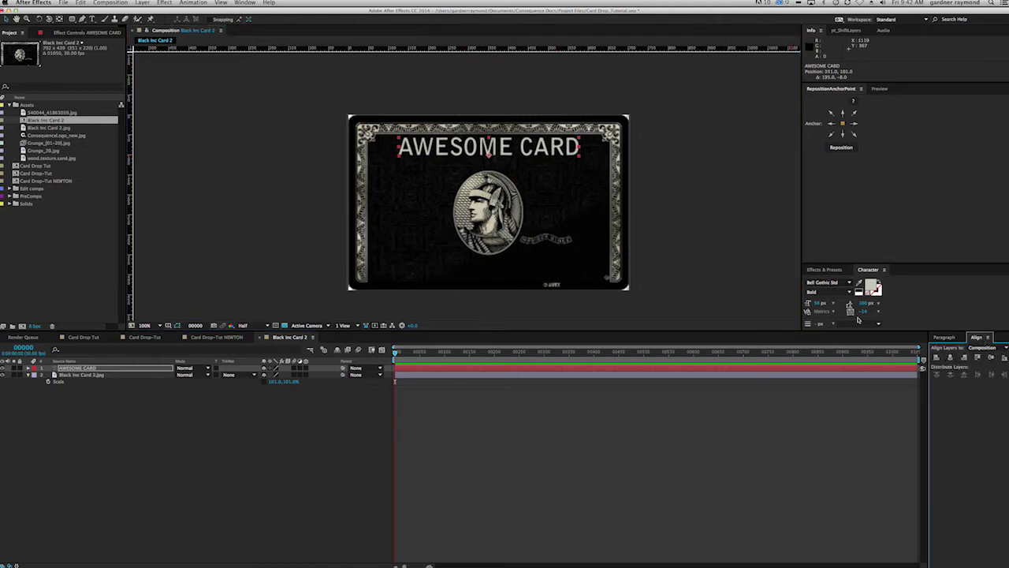
drag(866, 264, 864, 201)
click(820, 275)
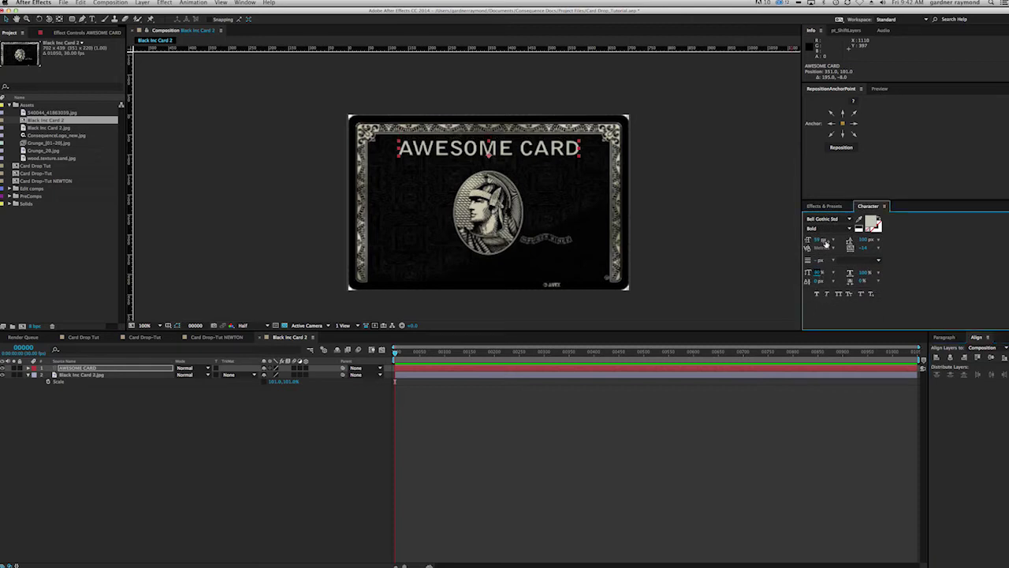
drag(866, 276, 870, 272)
drag(817, 241, 812, 240)
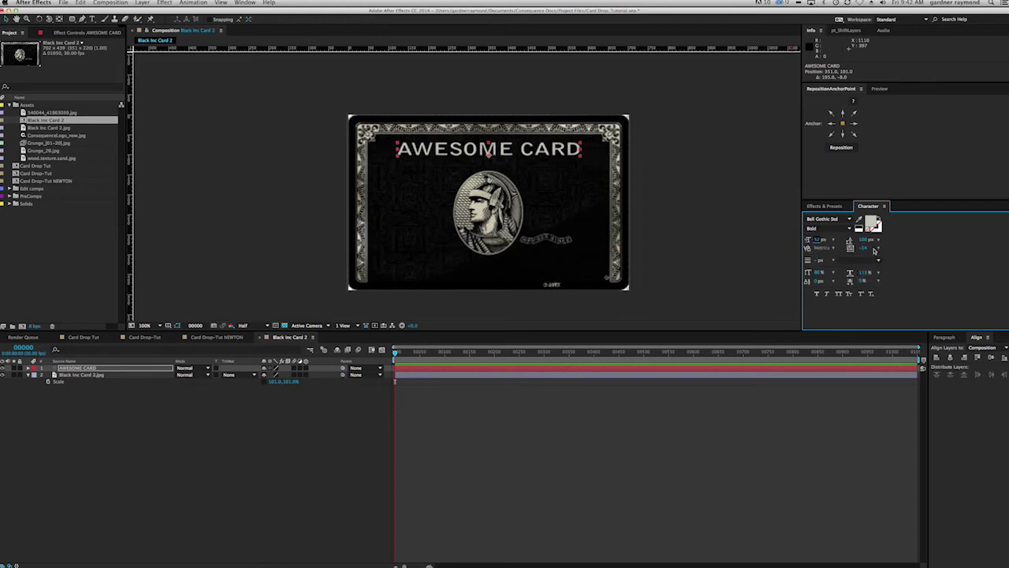
drag(503, 150, 504, 144)
click(266, 460)
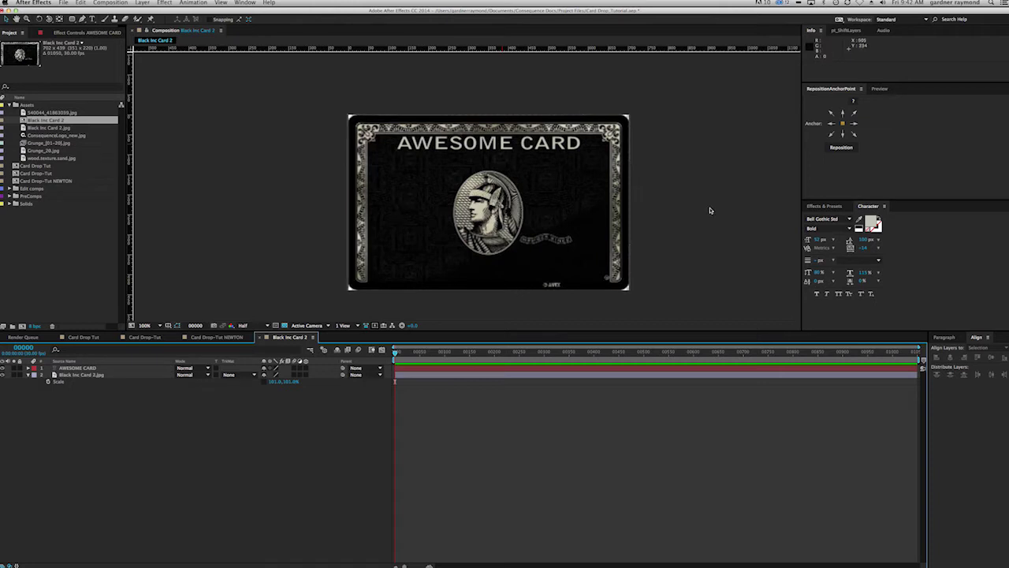
Step: Add a '3707 66890' card-number text layer in Bell Gothic Std and move it onto the card
click(850, 223)
scroll(836, 269, down, 2)
scroll(832, 276, down, 3)
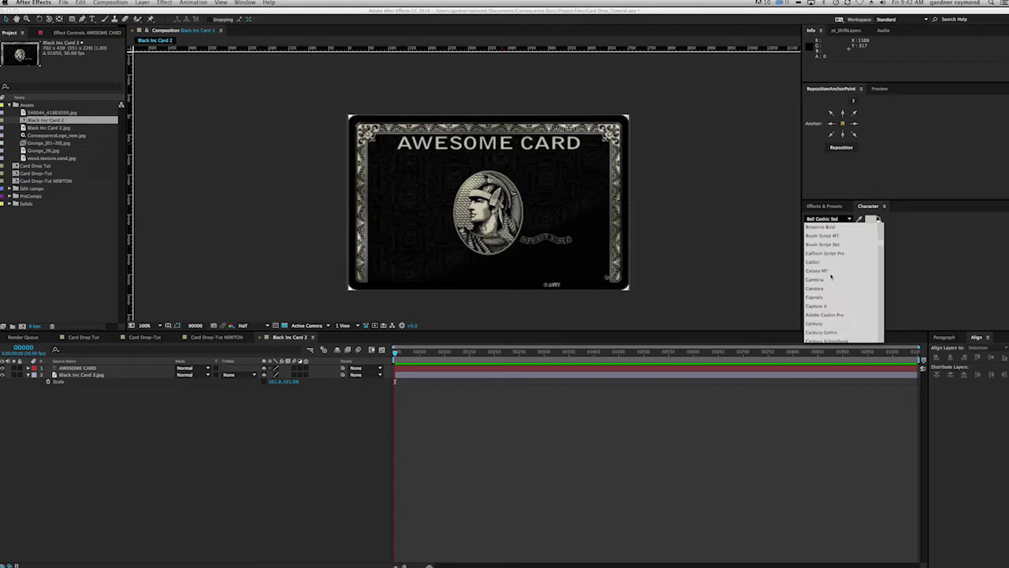
key(Escape)
key(super+t)
click(413, 217)
text(3707      )
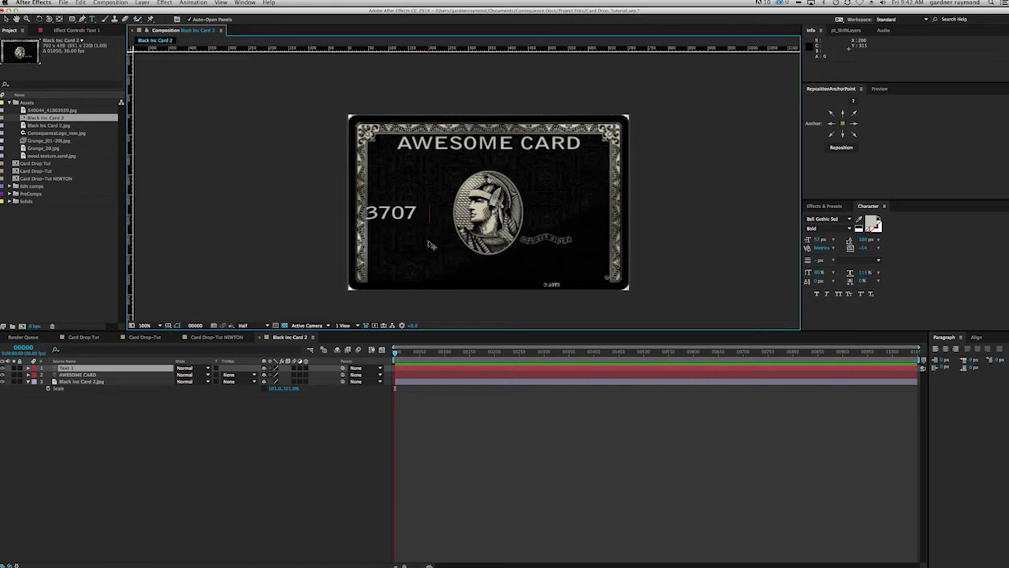
text(66890)
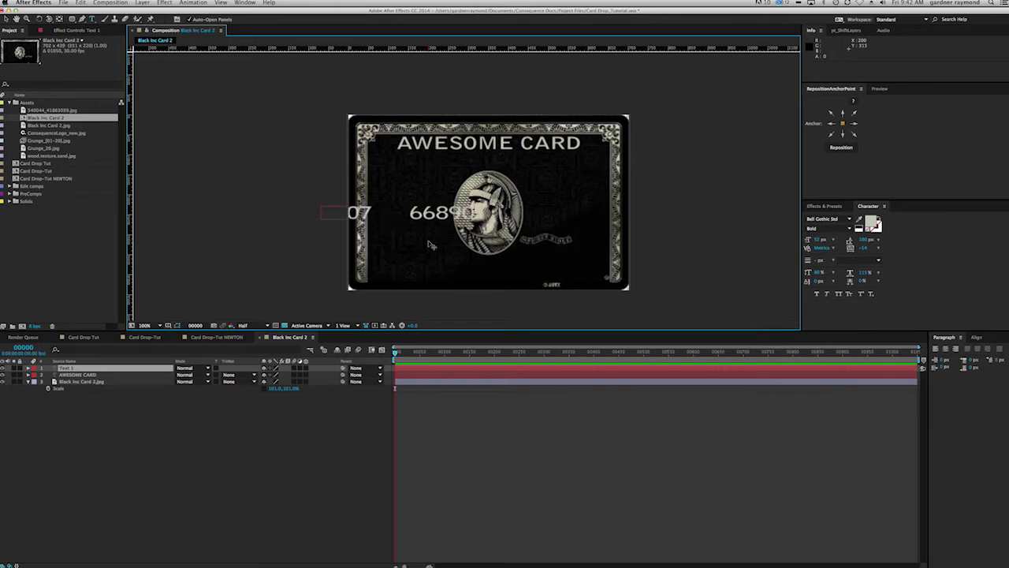
key(Escape)
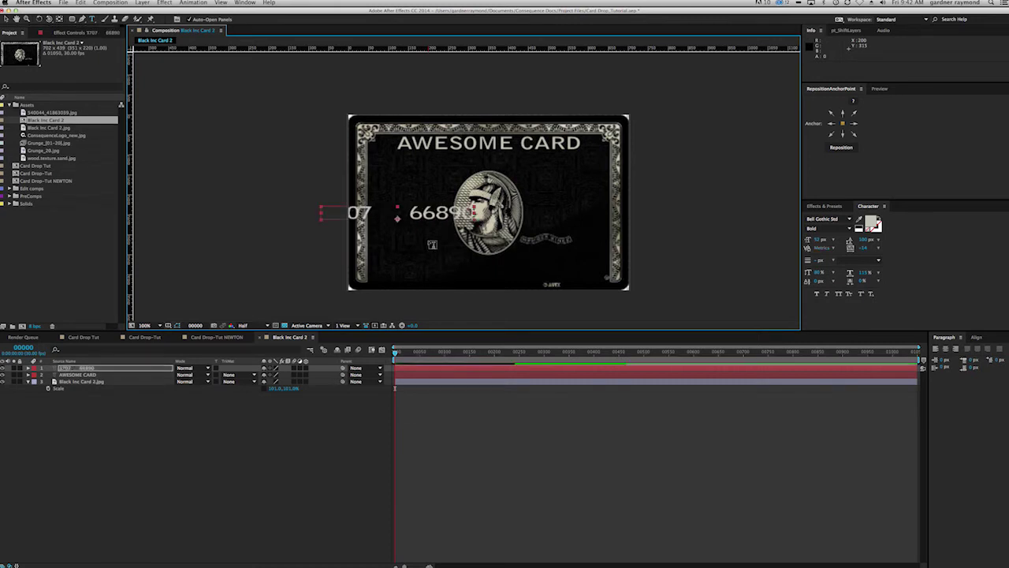
key(v)
drag(444, 212, 549, 224)
Step: Shrink the card number text and nudge it slightly left
drag(819, 241, 814, 241)
click(512, 227)
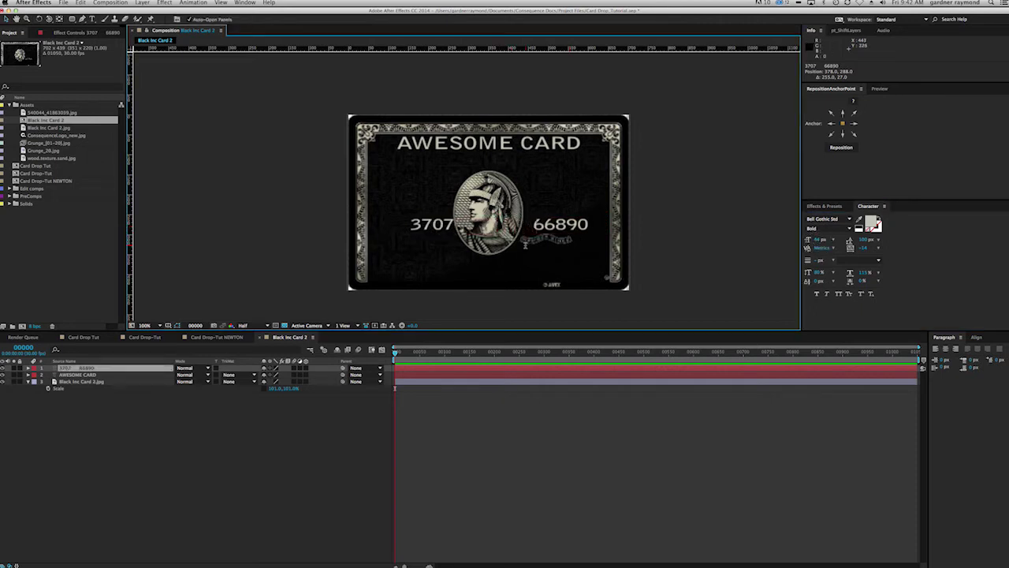
key(super)
drag(549, 224, 541, 225)
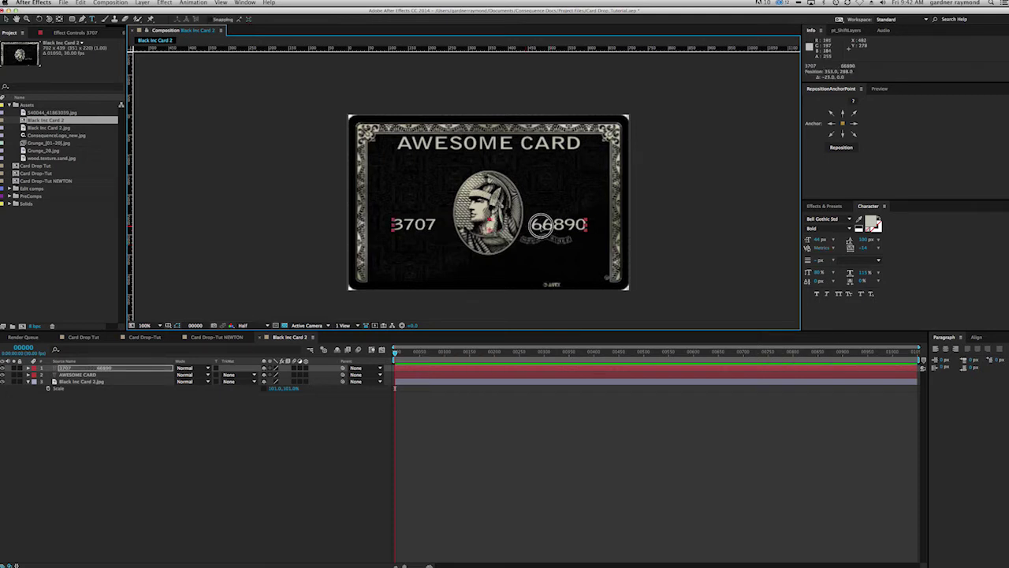
click(554, 260)
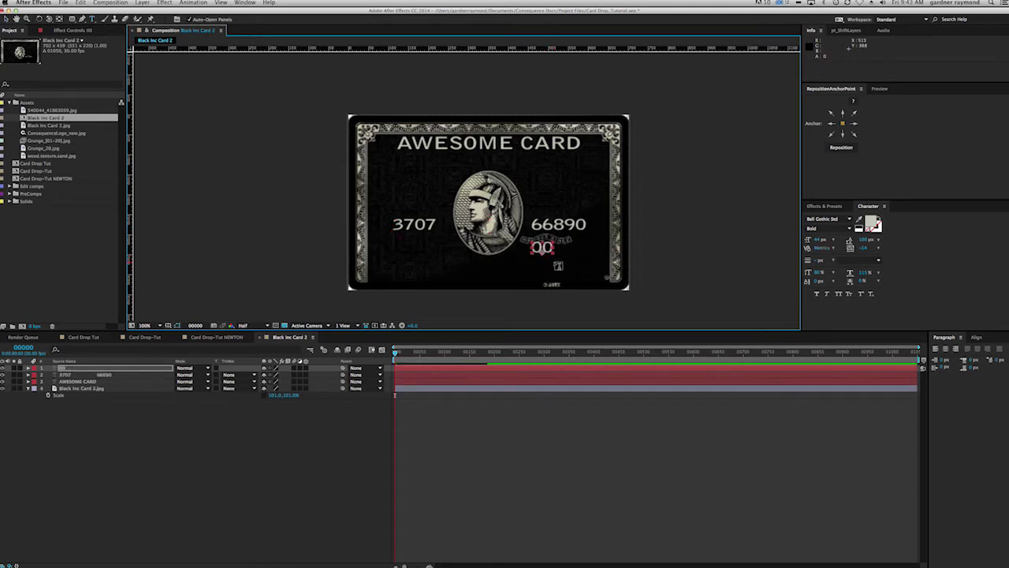
Step: Shrink the new 00 text and nudge it into place below the card number
key(super)
drag(544, 247, 552, 255)
drag(818, 247, 815, 244)
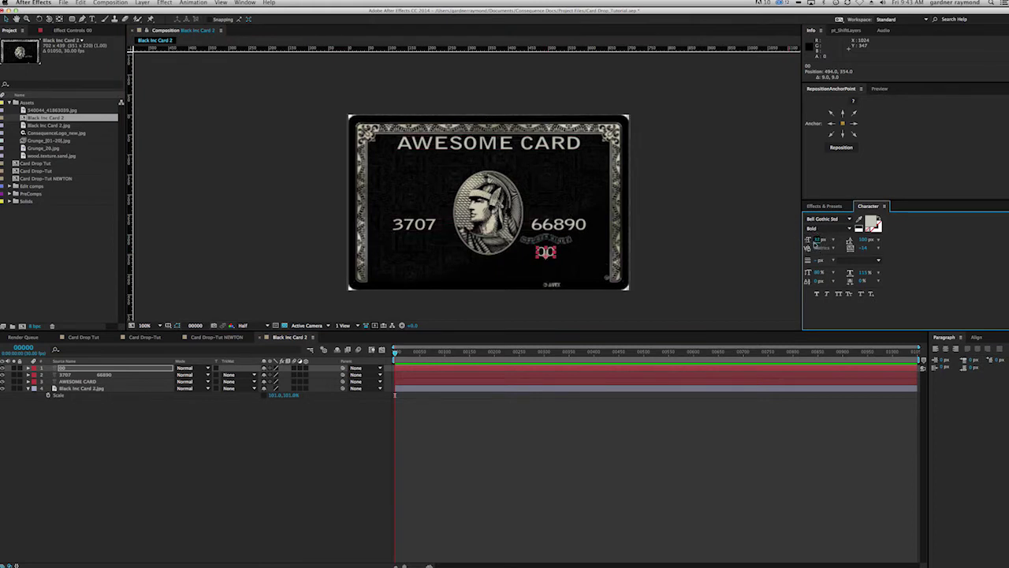
key(Up)
key(Up)
key(Up)
key(Up)
key(Up)
key(Up)
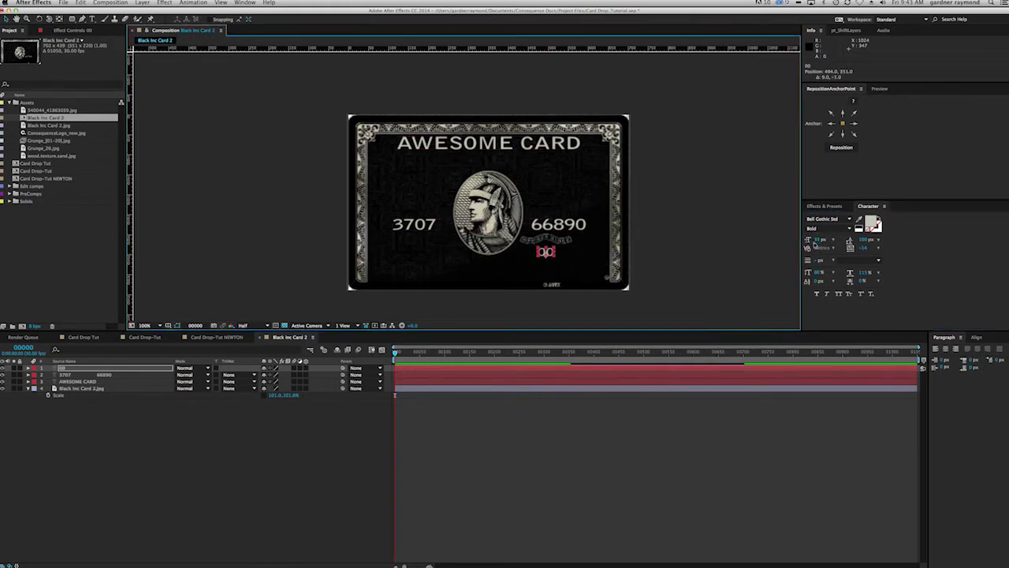
key(Up)
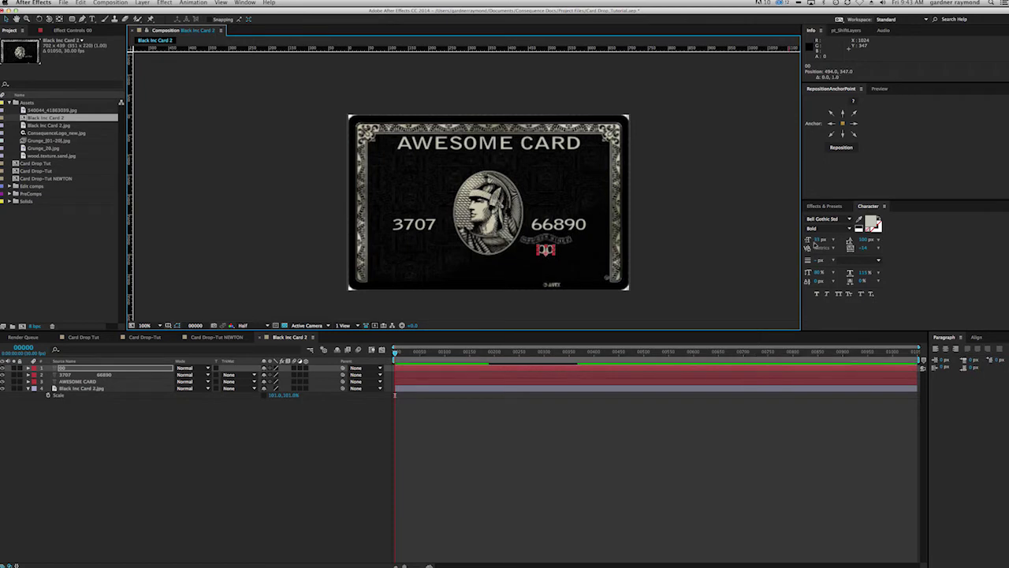
Step: Add the cardholder name in capital letters and move it to the card's lower left
key(super+t)
click(389, 270)
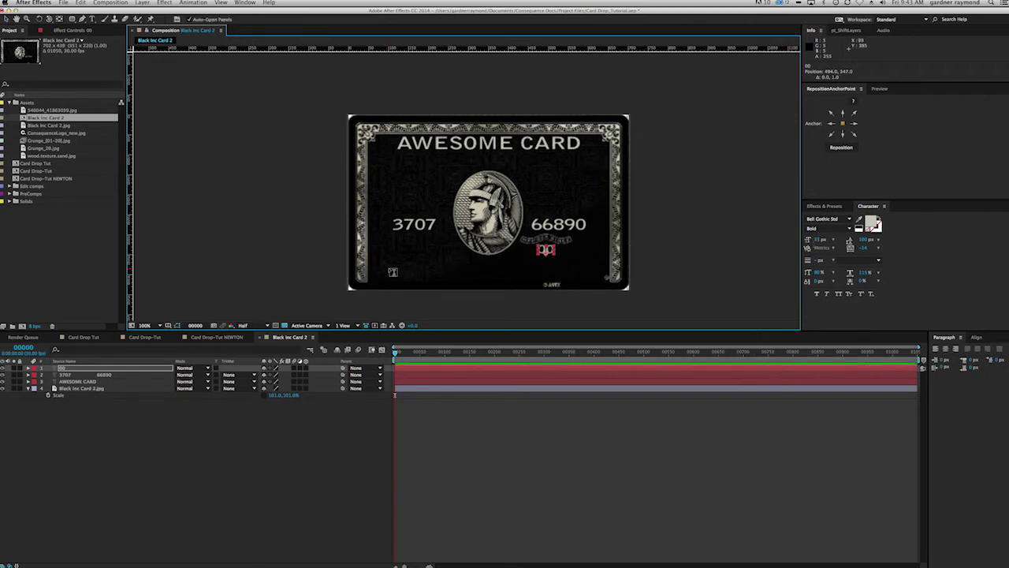
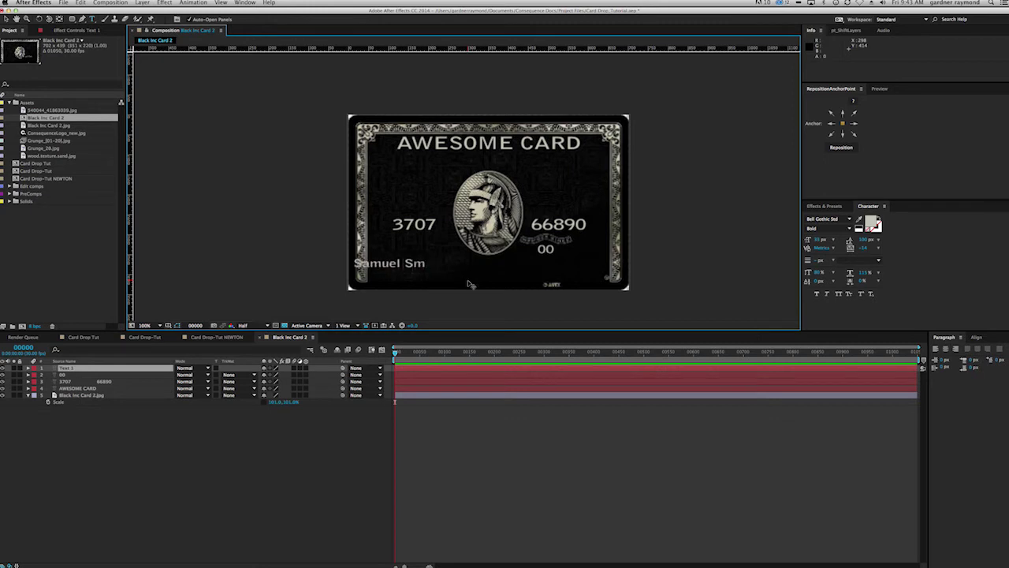
key(Escape)
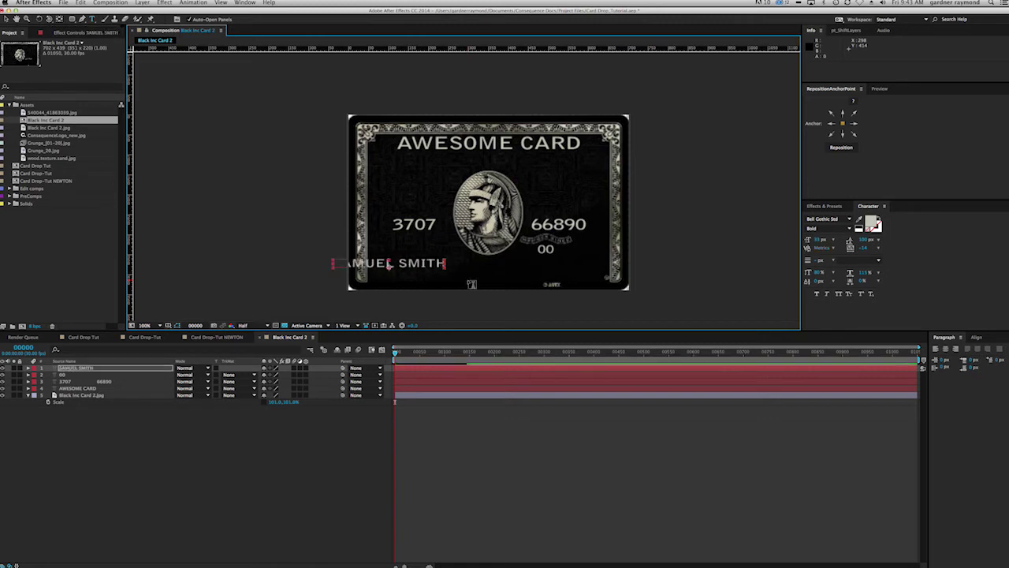
drag(437, 263, 479, 271)
Step: Set the card number and 00 text to the Credit Card font at 100% vertical scale
click(424, 224)
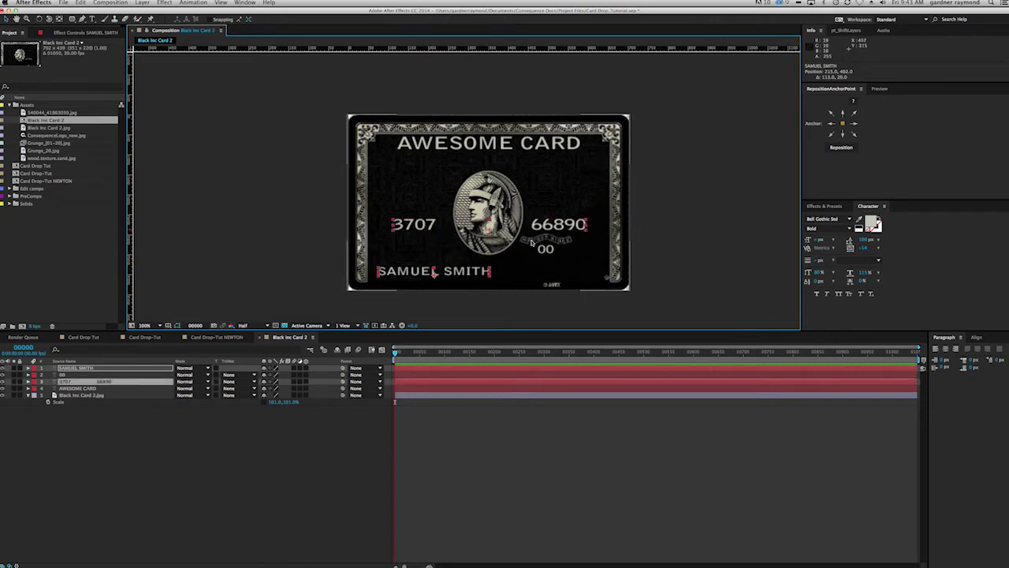
shift+click(546, 249)
click(824, 219)
text(Credit Block)
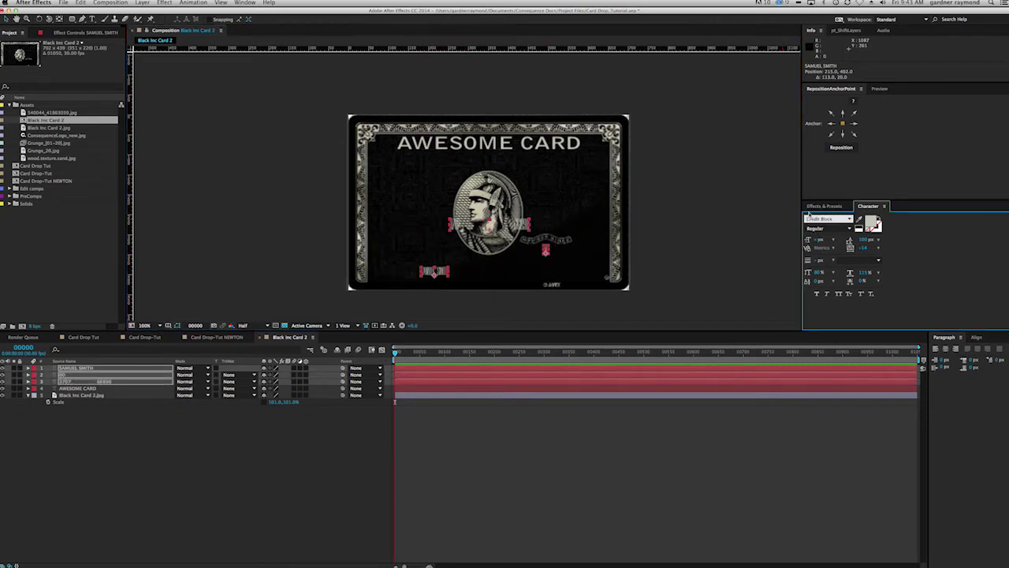
click(850, 219)
click(831, 236)
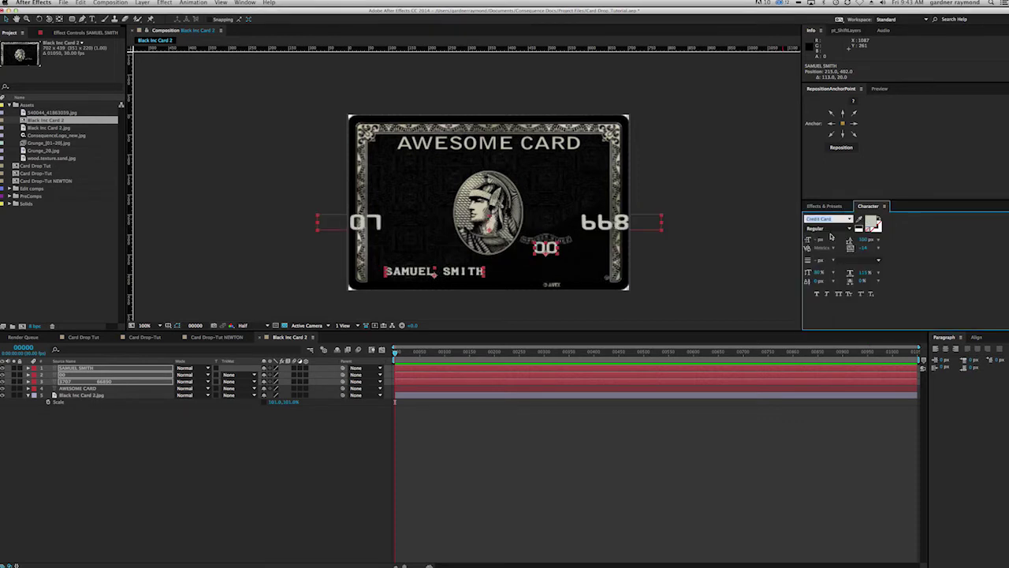
key(Return)
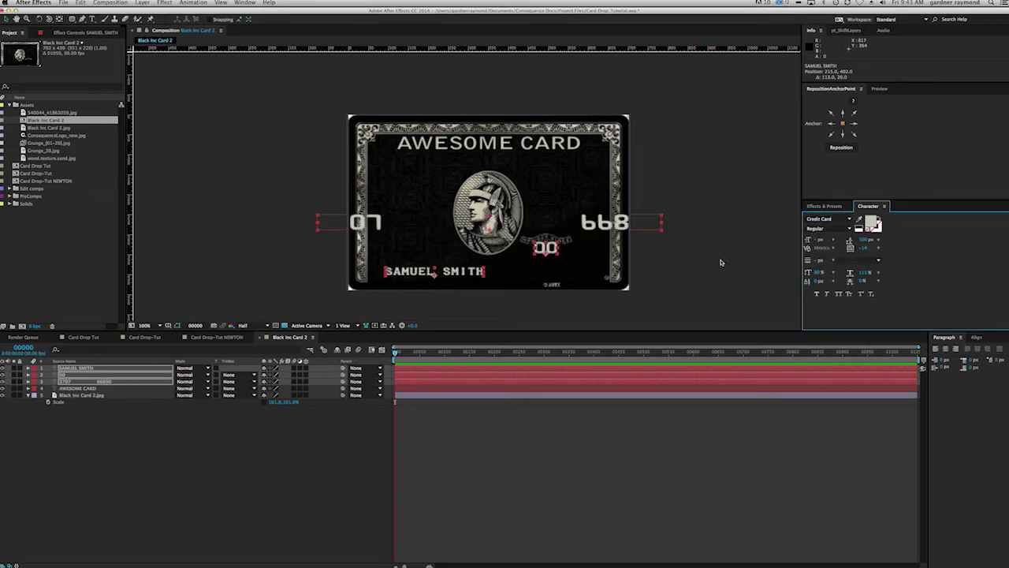
click(818, 273)
text(100)
key(Return)
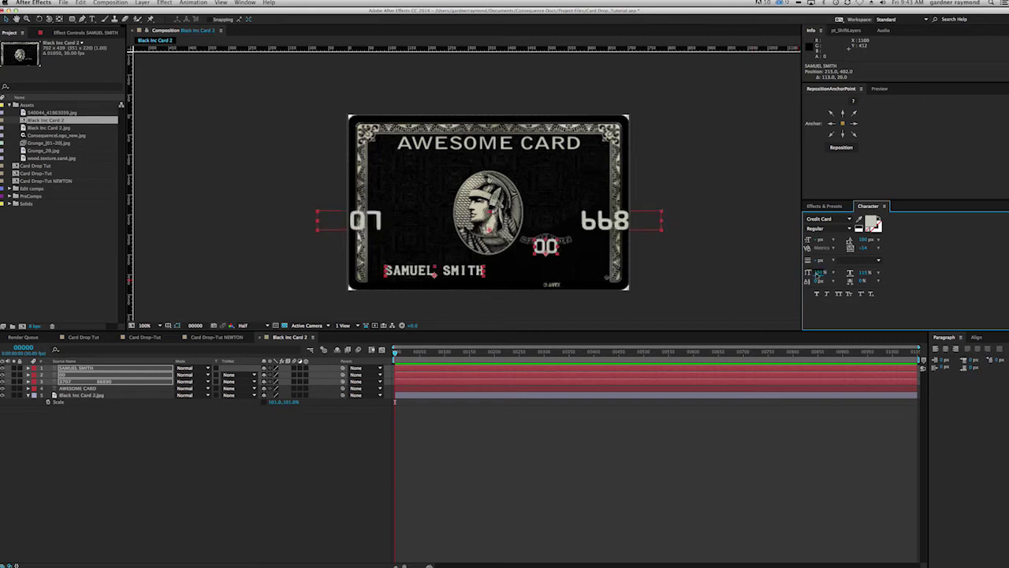
Step: Shrink the card number, widen its digit spacing and centre it horizontally on the card
click(643, 243)
double_click(583, 221)
click(588, 234)
key(Escape)
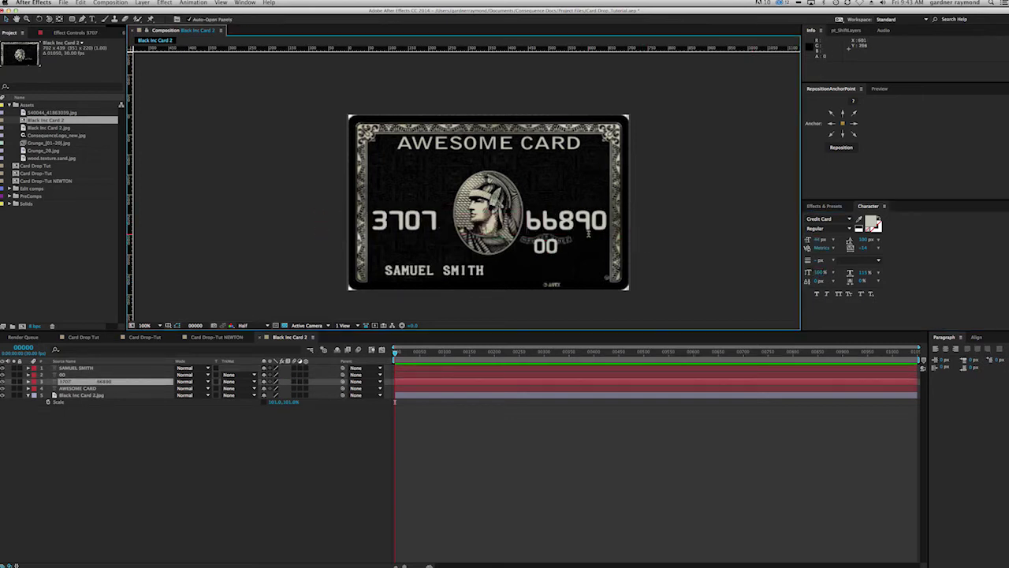
drag(807, 239, 817, 239)
click(513, 224)
key(alt+Right)
key(alt+Right)
key(alt+Right)
key(alt+Right)
key(alt+Right)
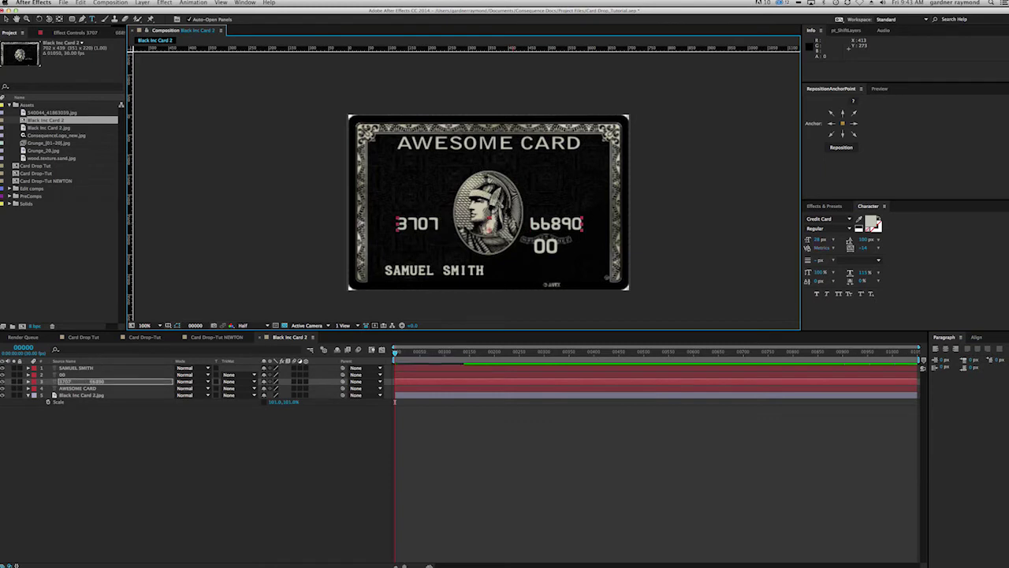
click(976, 338)
click(952, 357)
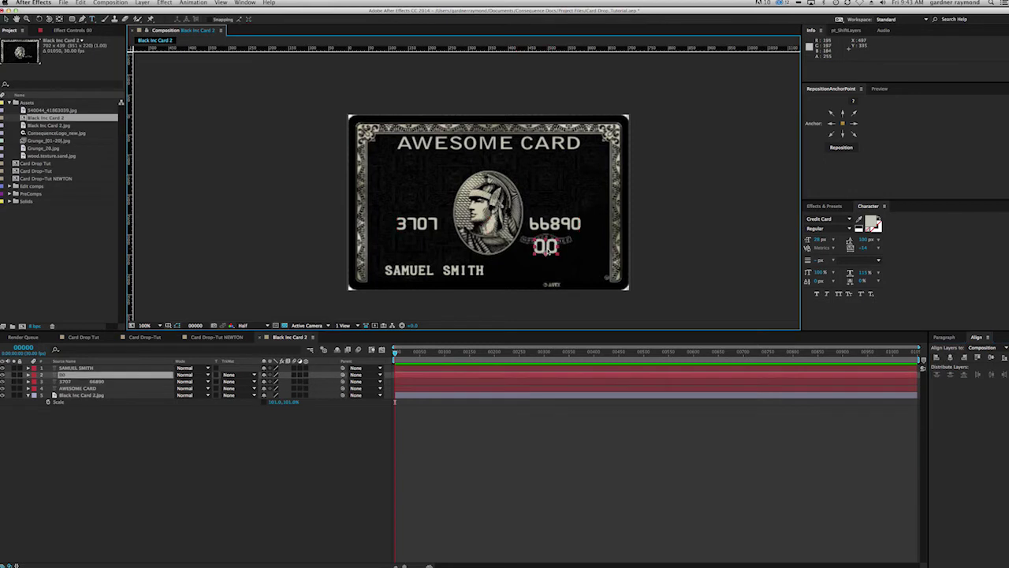
Step: Shrink the 00 text to 21 px
click(814, 241)
key(super+Up)
drag(814, 240, 805, 236)
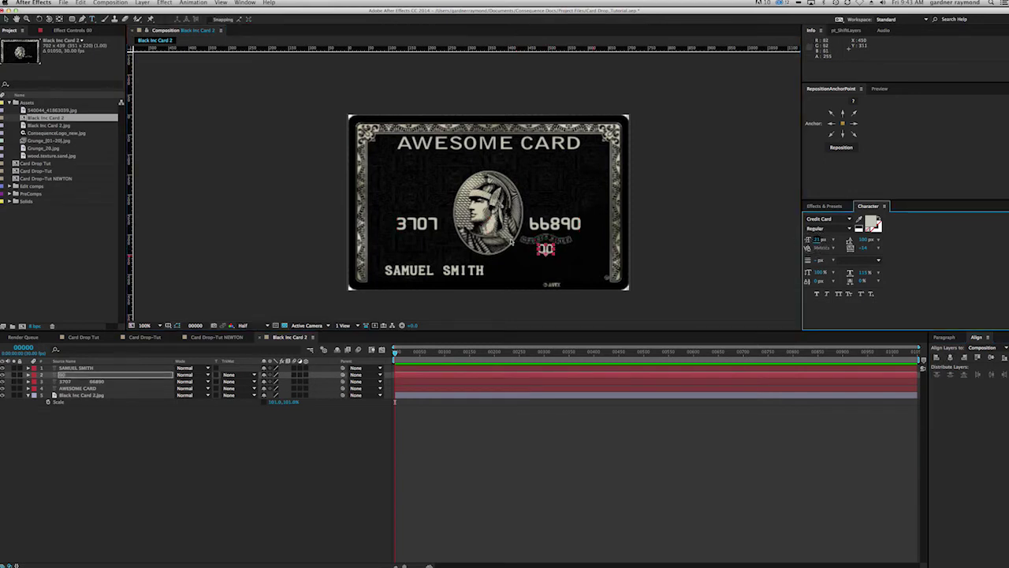
click(456, 269)
click(276, 479)
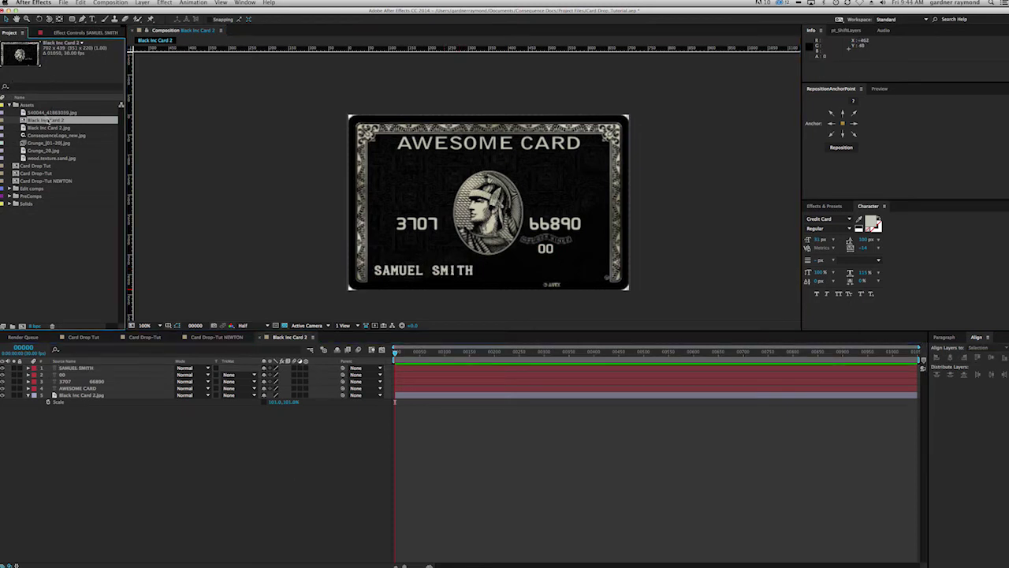
Step: Rename the comp to Black Inc Card TEXTURE MAP and add it as a layer in Card Drop-Tut NEWTON
key(Return)
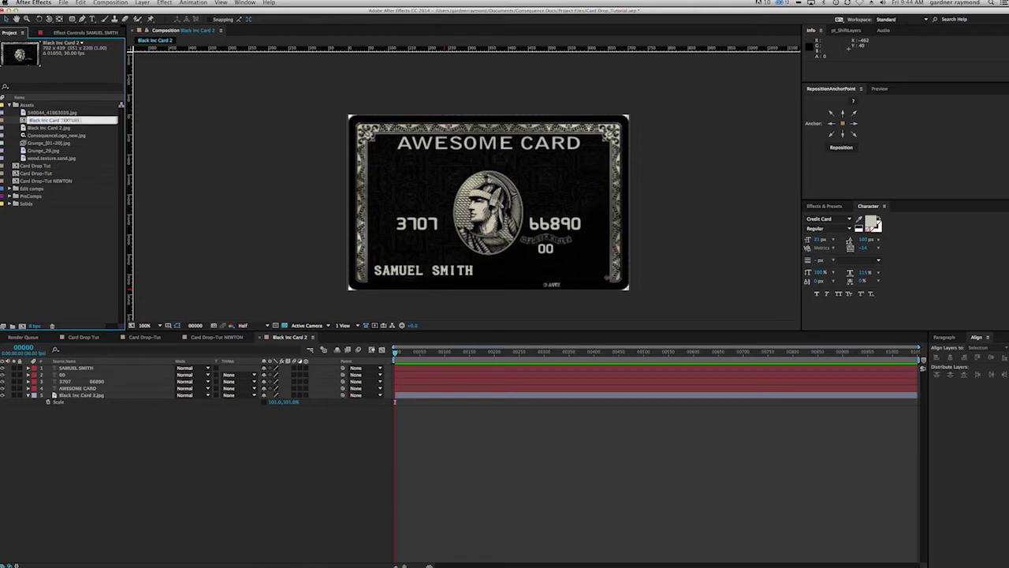
text(TEXTURE MAP)
key(Return)
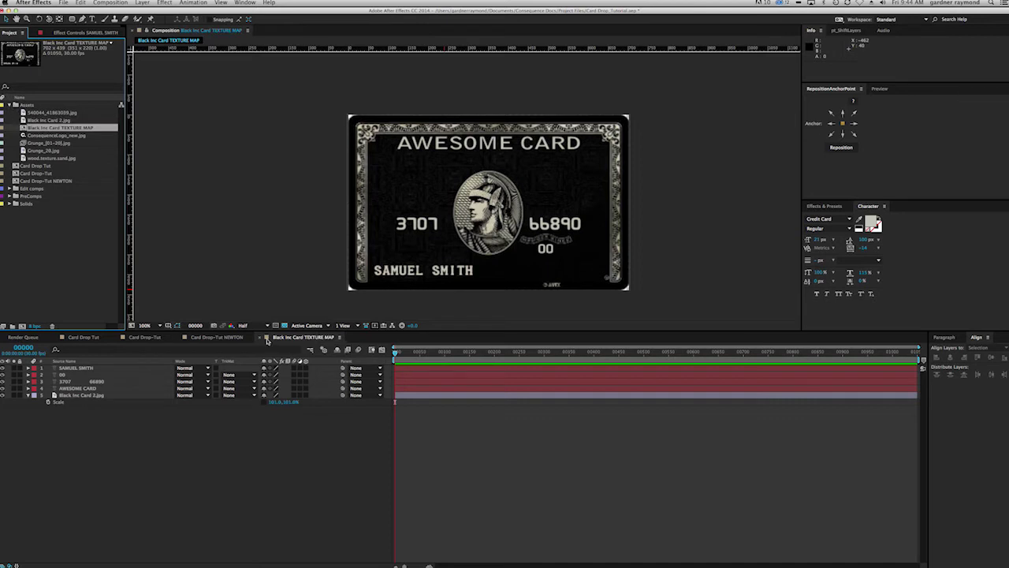
click(215, 337)
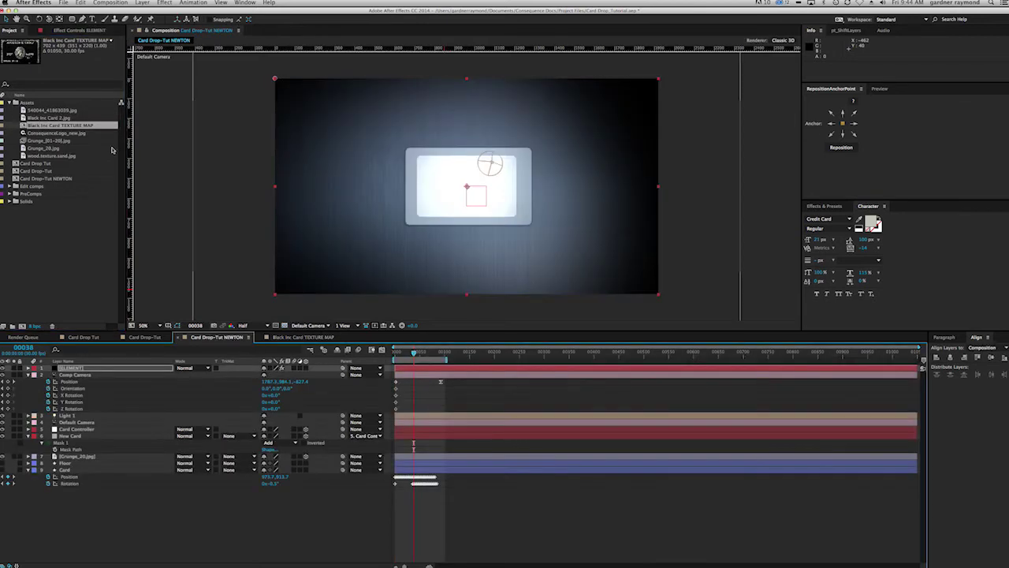
drag(52, 127, 71, 502)
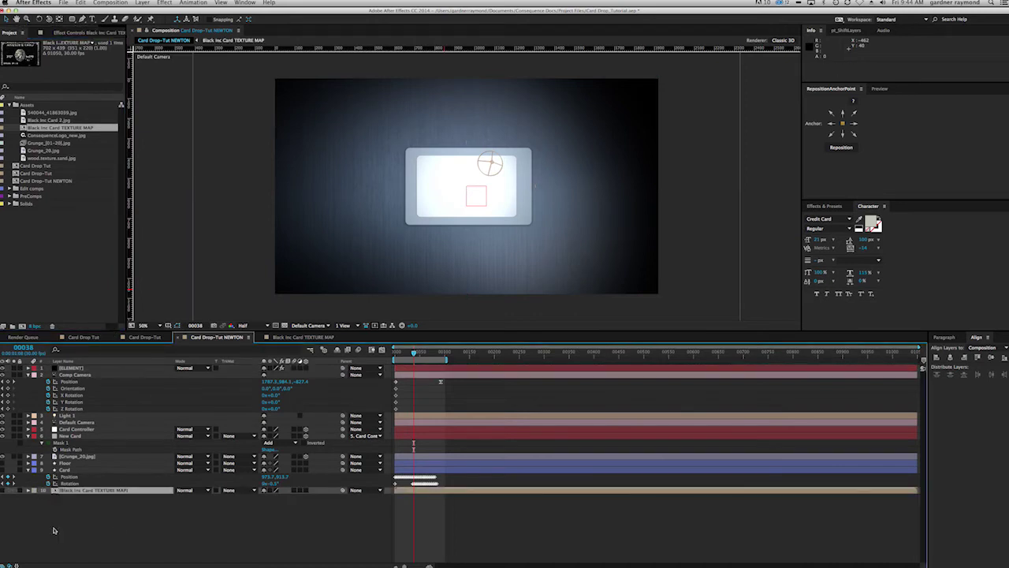
click(117, 530)
Step: Set Element's Custom Texture Maps Layer 1 to the Black Inc Card TEXTURE MAP layer
click(72, 368)
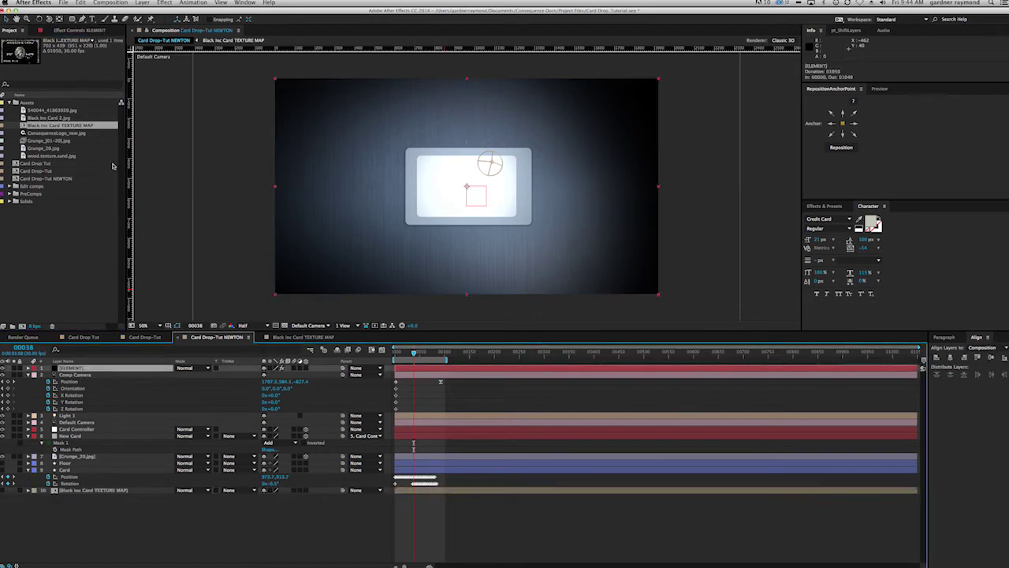
click(71, 30)
click(7, 120)
click(14, 132)
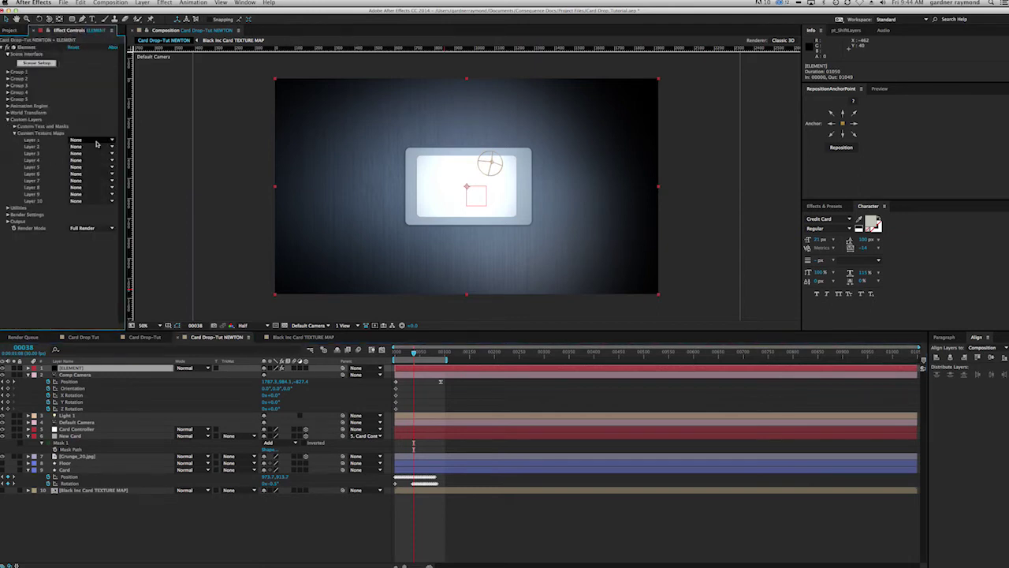
click(102, 141)
click(101, 205)
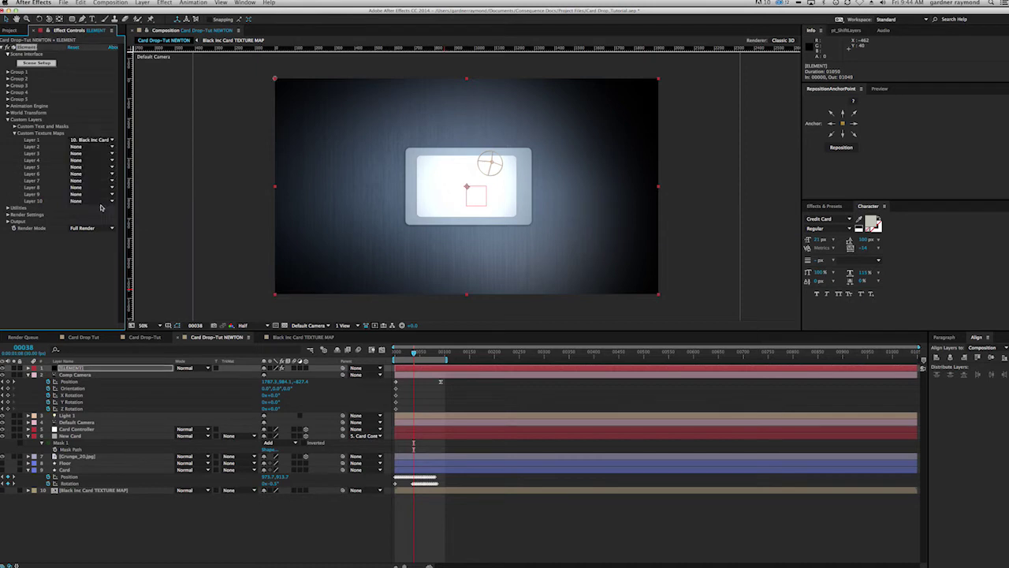
click(38, 64)
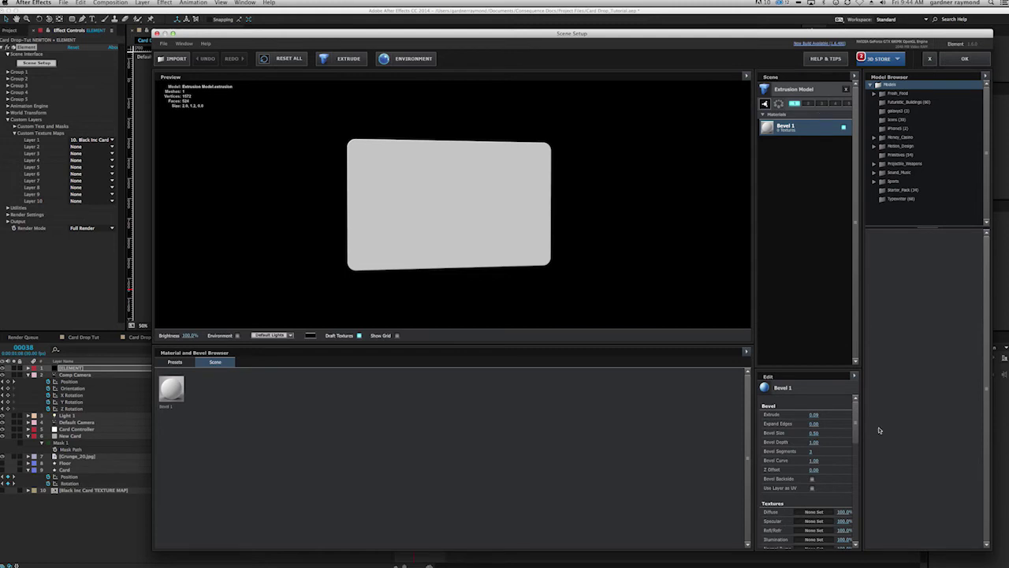
Step: Use Custom Layer 1 as the Bevel 1 diffuse texture and rotate the card to inspect it
scroll(856, 426, down, 3)
click(814, 459)
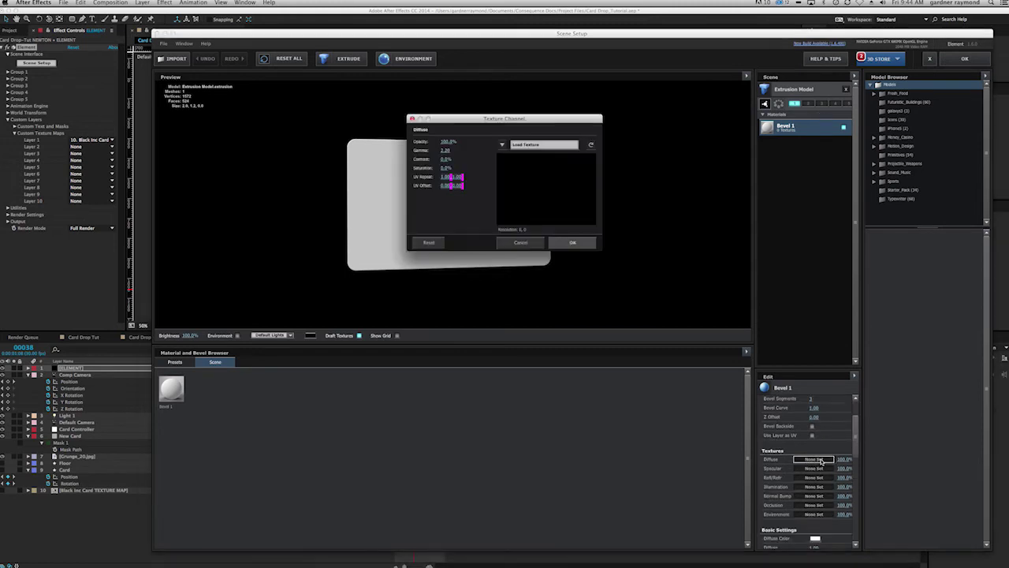
click(503, 145)
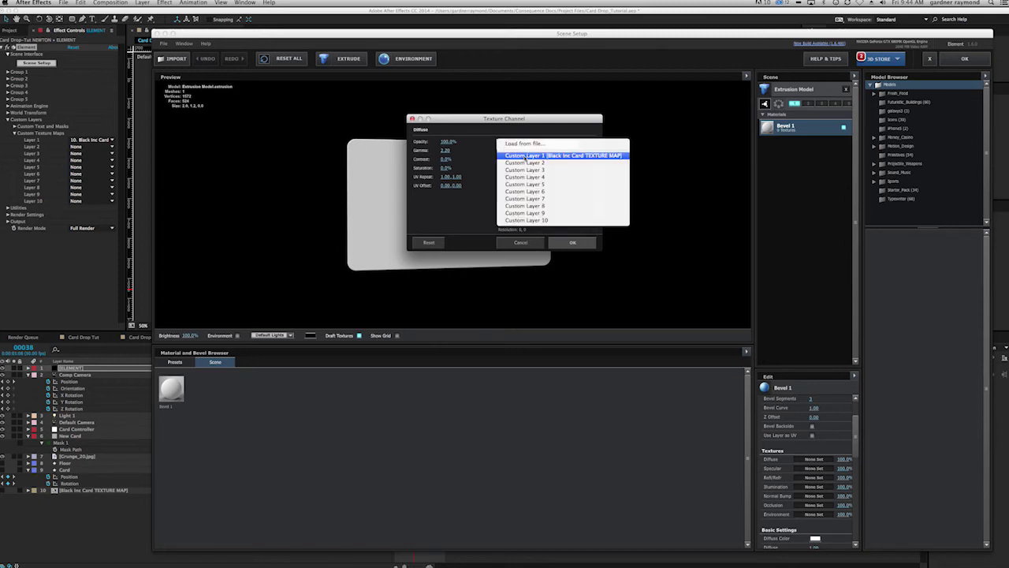
click(524, 155)
drag(500, 116, 664, 110)
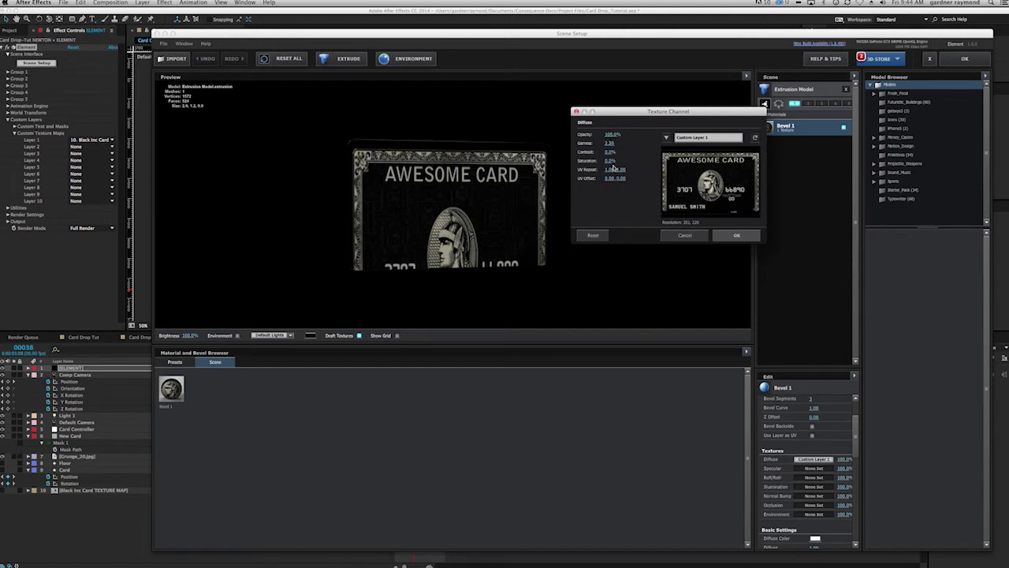
drag(609, 170, 640, 164)
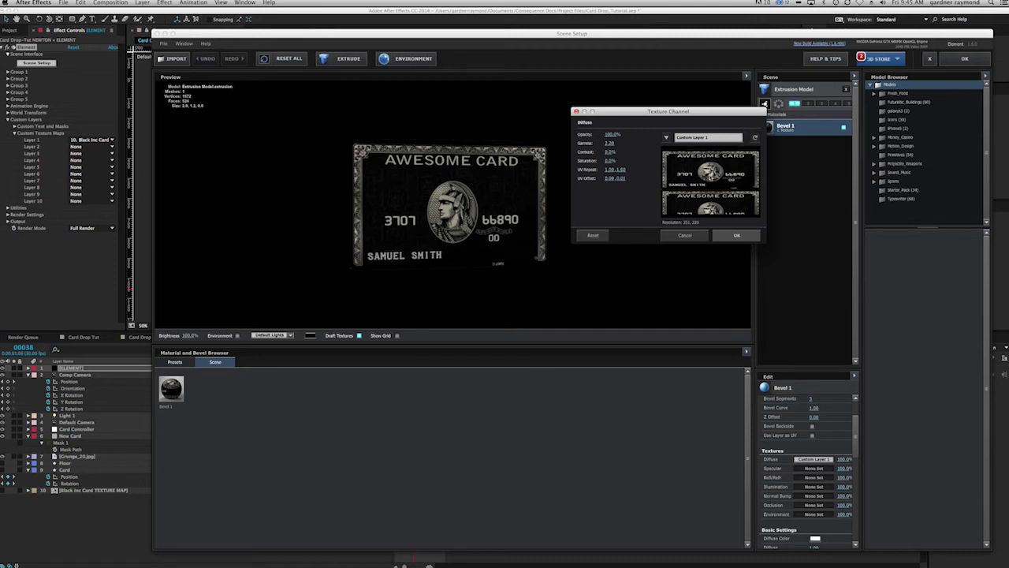
click(719, 237)
drag(397, 227, 398, 209)
Step: Set reflection intensity to 25%, scrub it down to about 6%, and close Scene Setup
drag(856, 435, 850, 476)
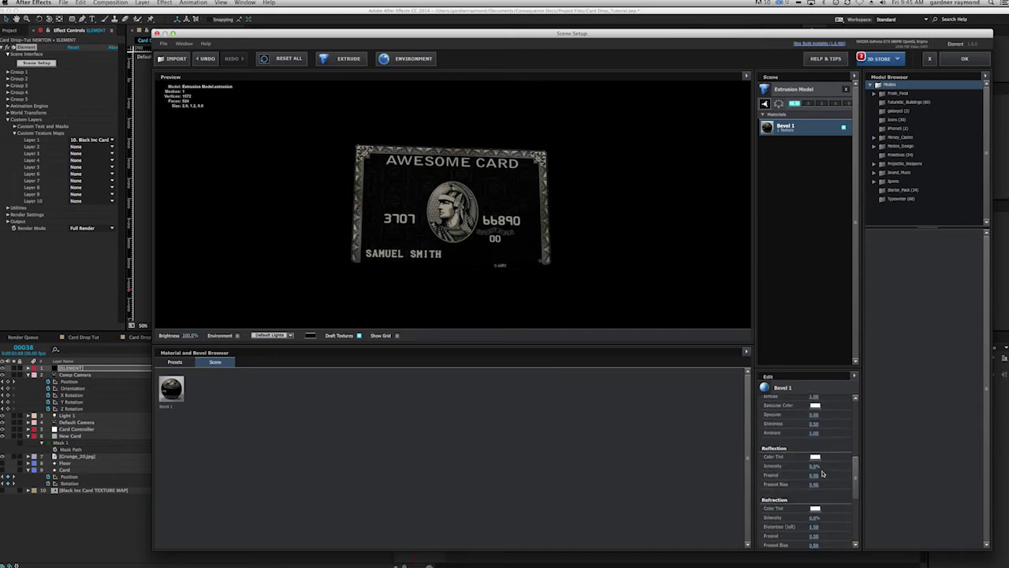
click(817, 466)
text(25)
key(Return)
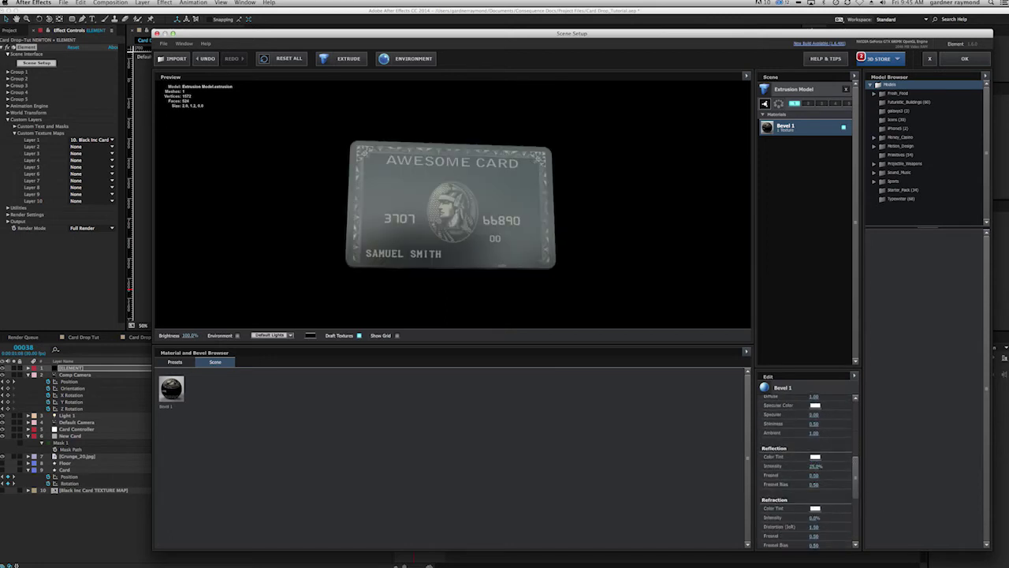
drag(817, 468, 806, 468)
drag(492, 252, 499, 245)
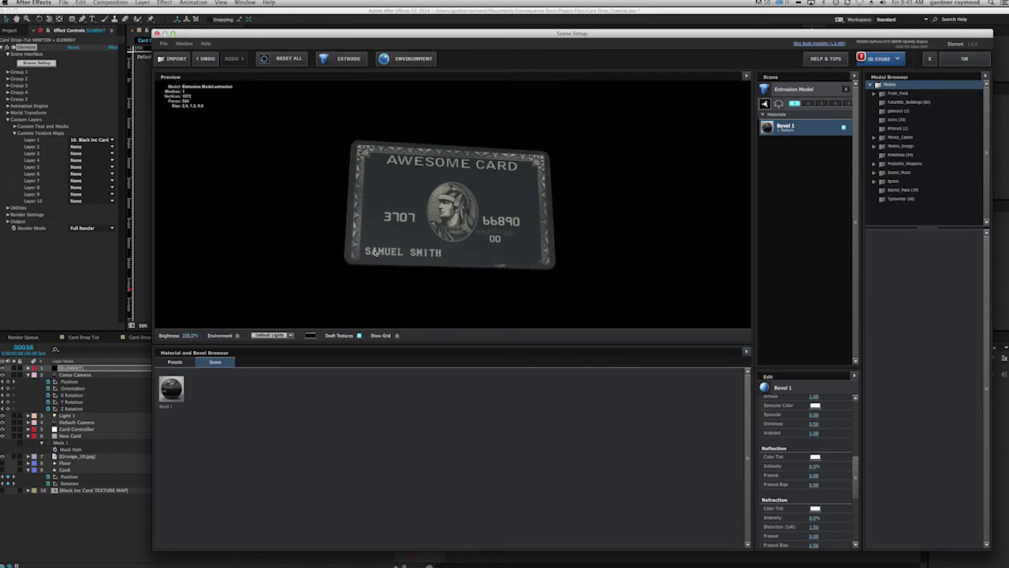
click(961, 61)
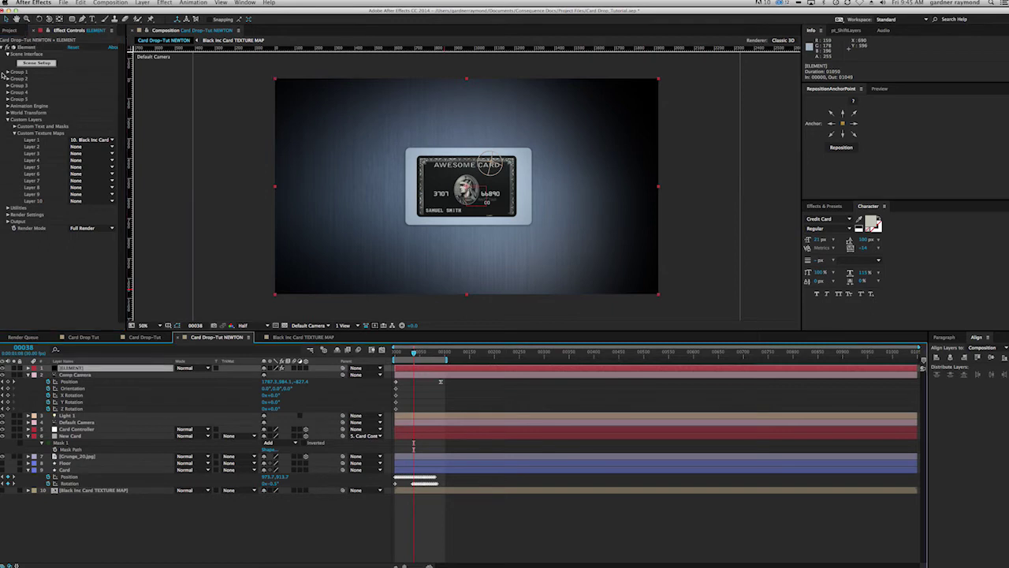
Step: Expand Element's Group 1, Particle Look, Render Settings and World Transform groups and return to frame 0
click(8, 72)
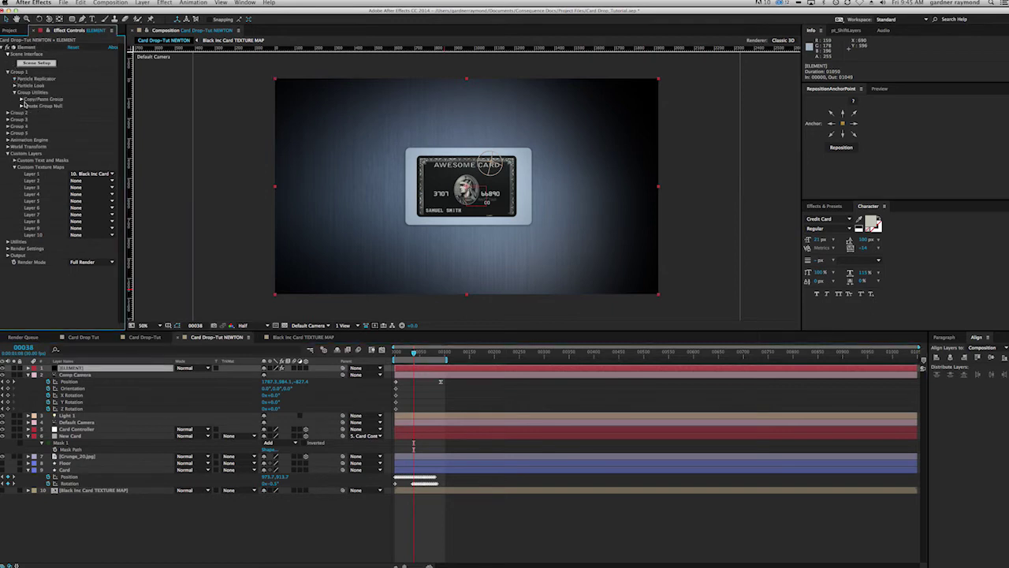
click(13, 79)
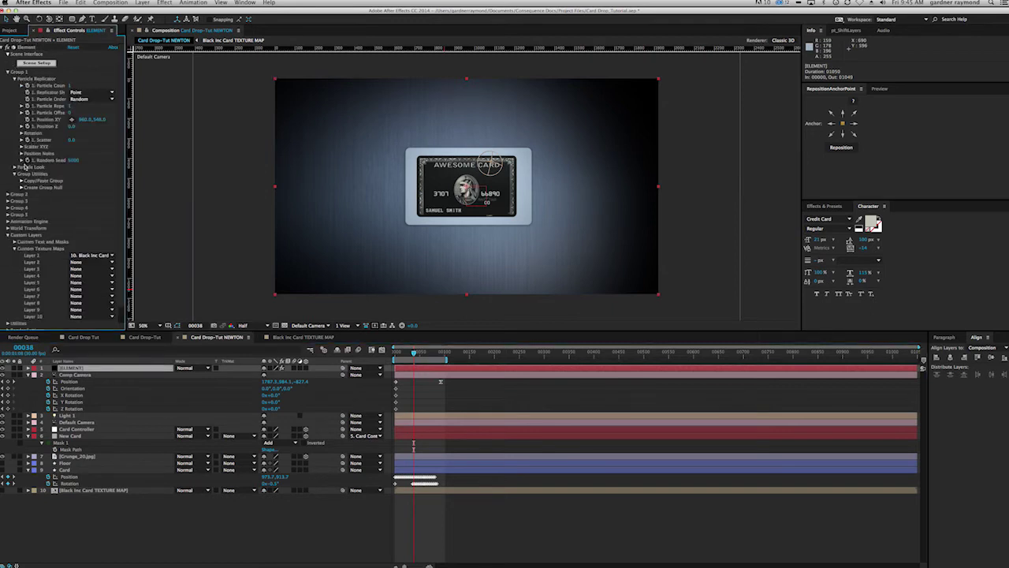
click(14, 167)
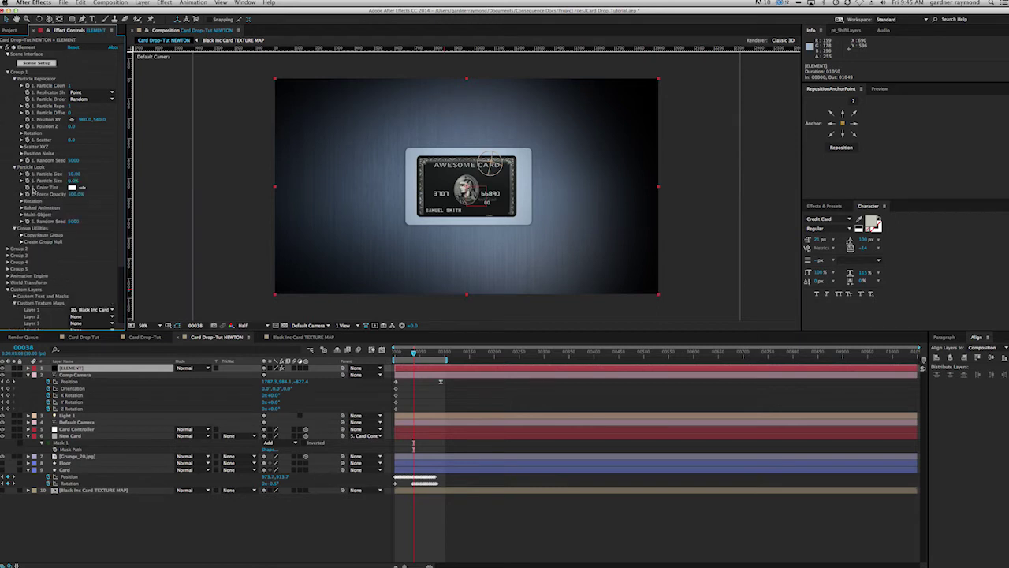
drag(413, 353, 396, 358)
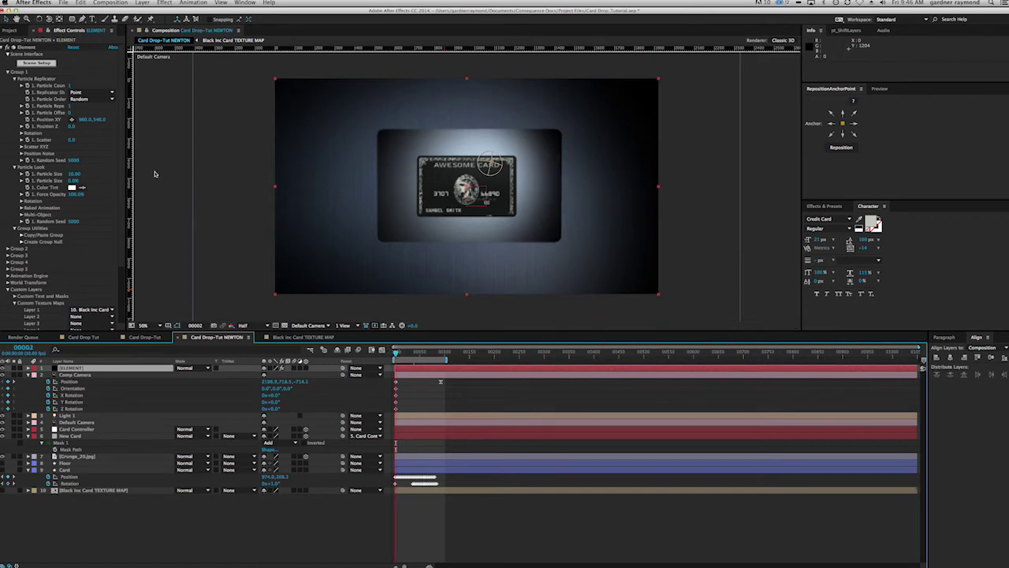
scroll(118, 205, down, 5)
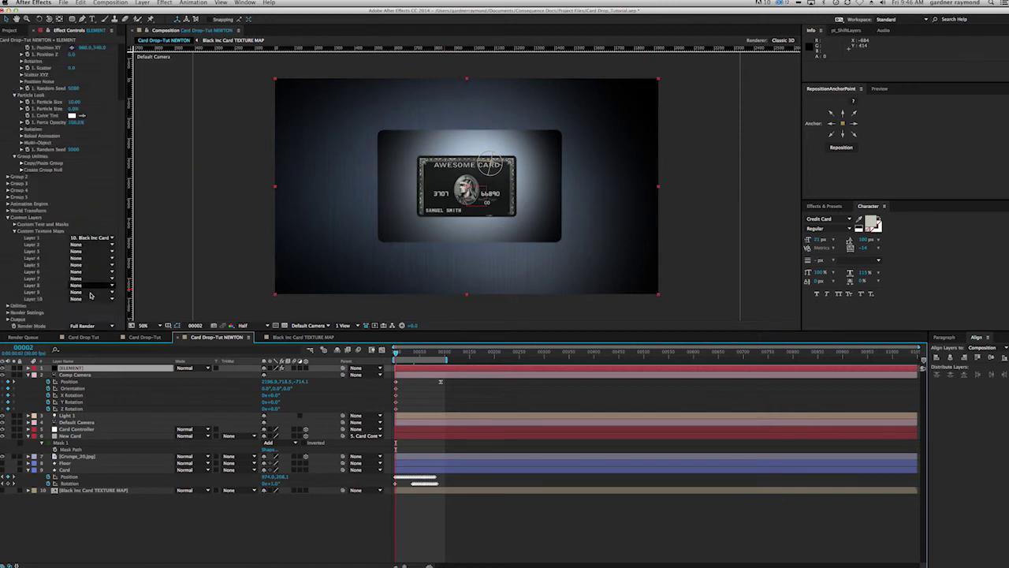
click(8, 313)
scroll(8, 319, down, 3)
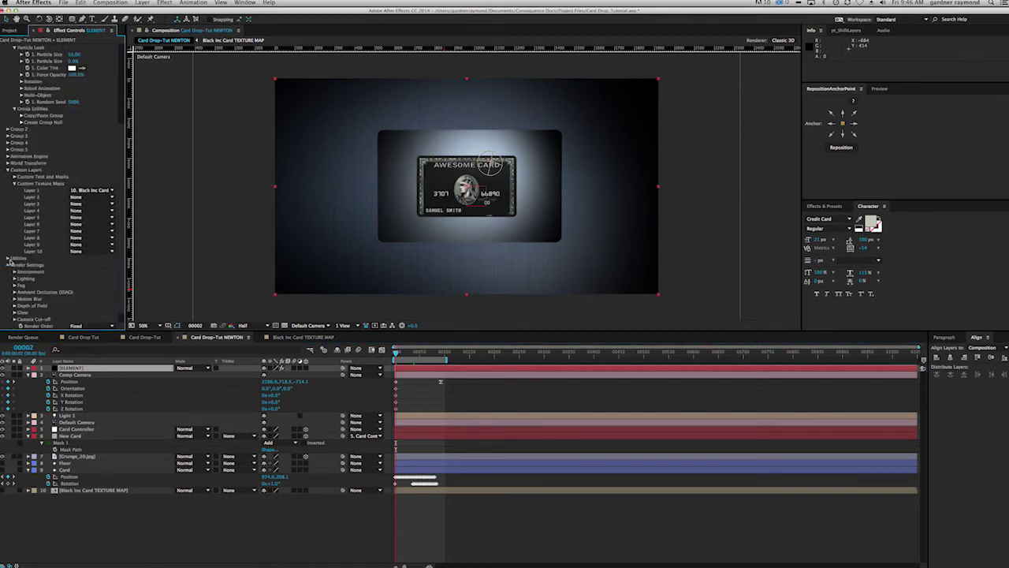
scroll(9, 236, up, 3)
click(7, 209)
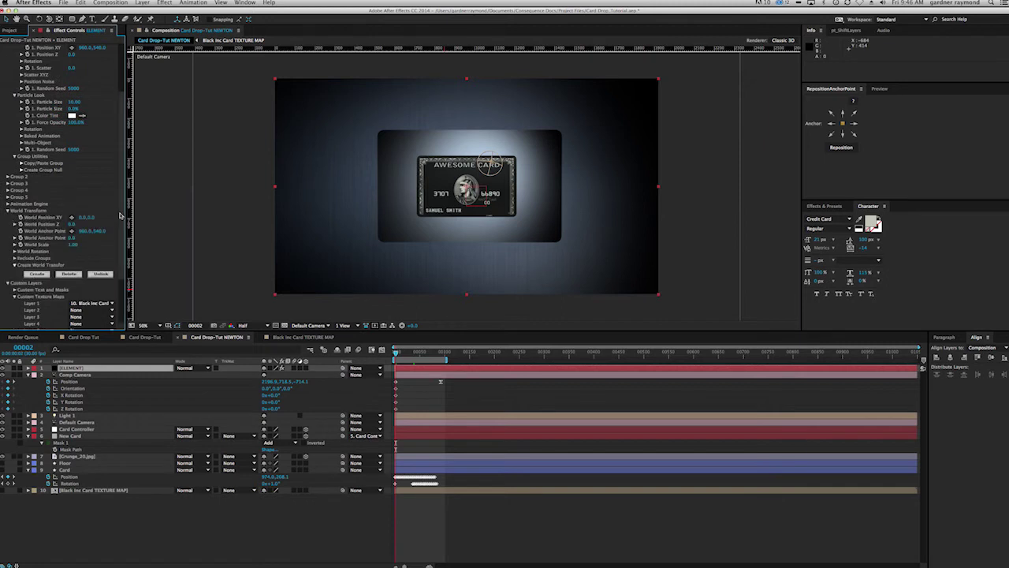
scroll(123, 223, down, 2)
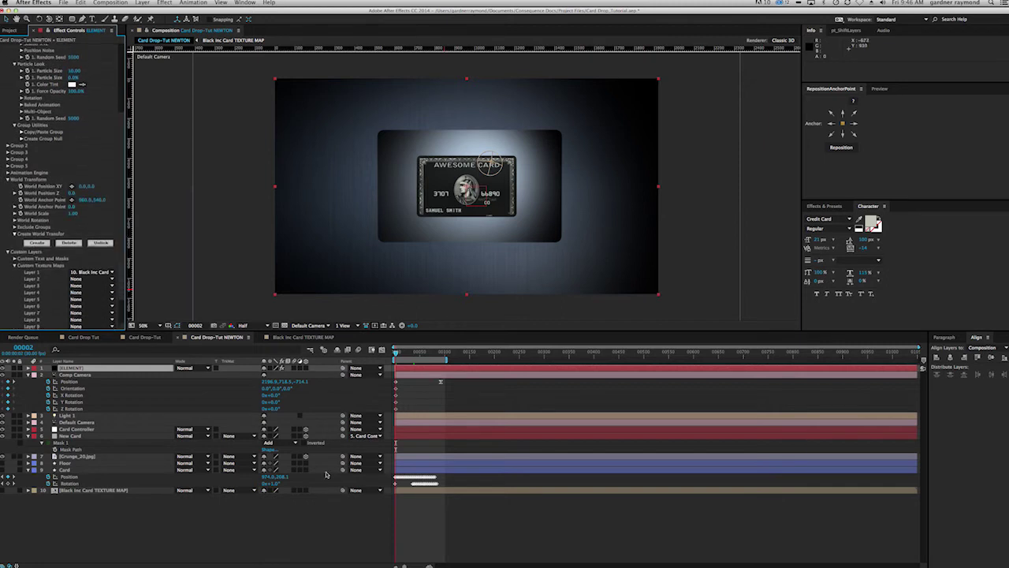
Step: Reveal New Card's modified properties, including its Position and Y Rotation expressions, with UU
click(79, 437)
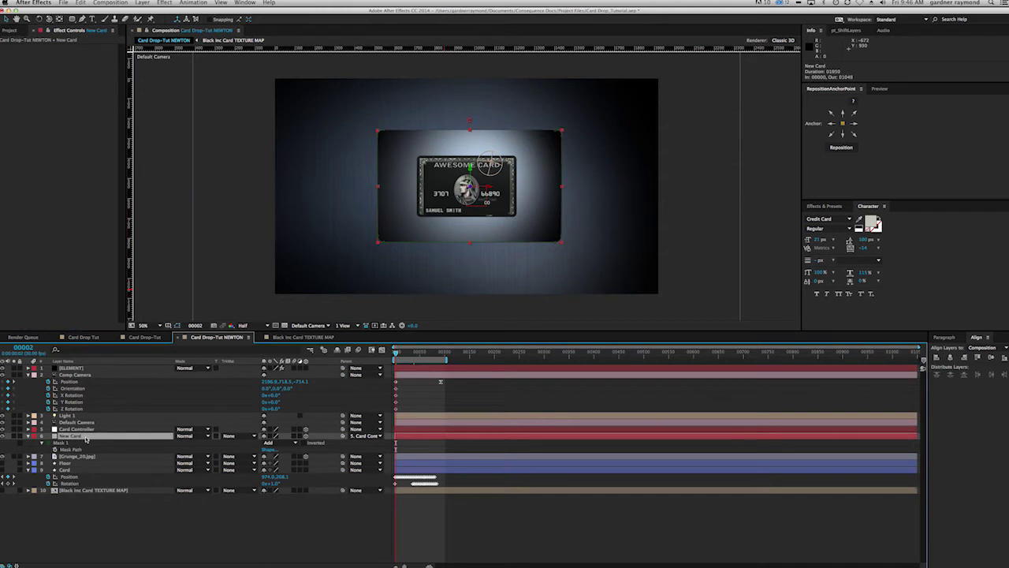
key(u)
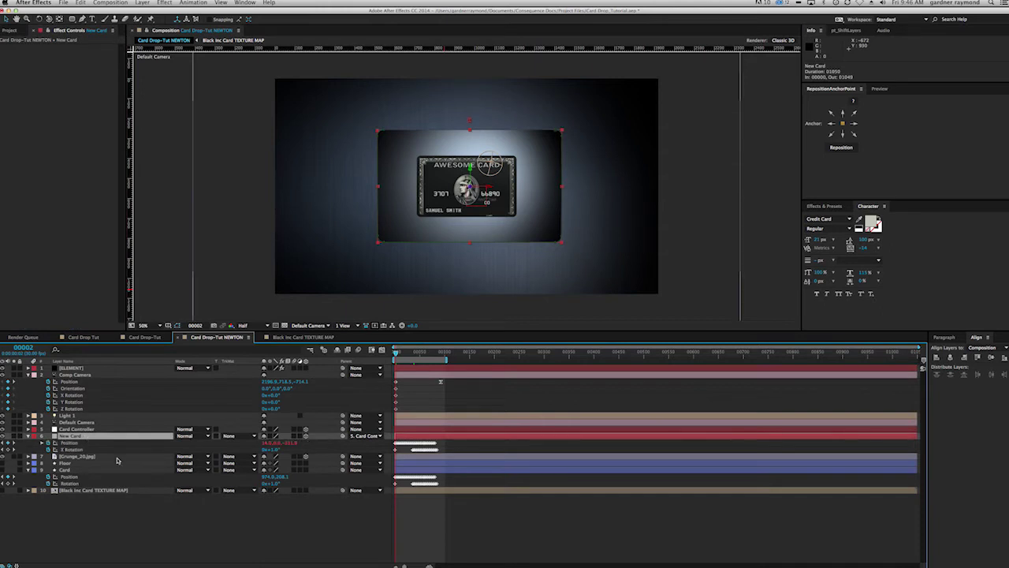
key(u)
key(u)
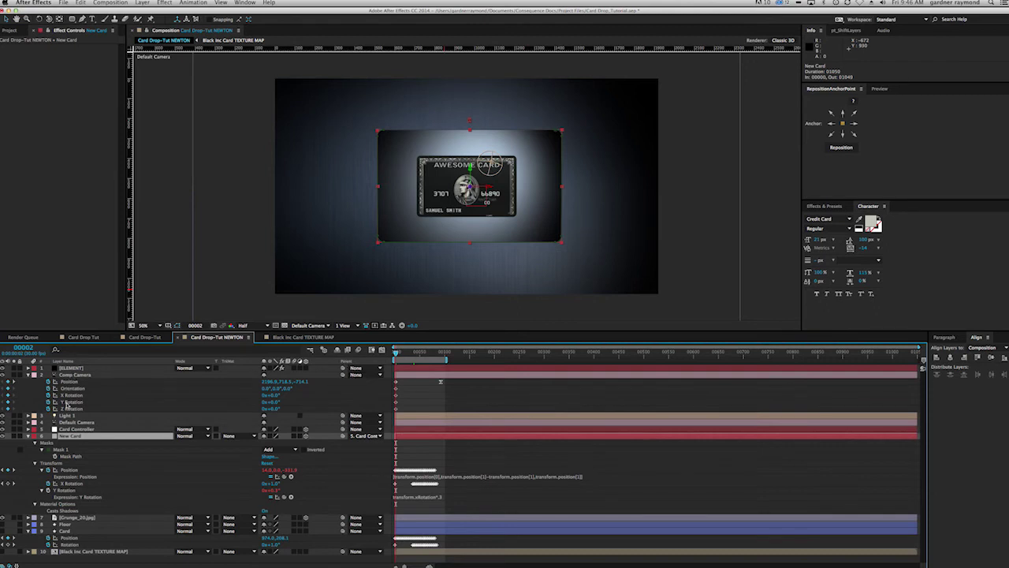
click(73, 367)
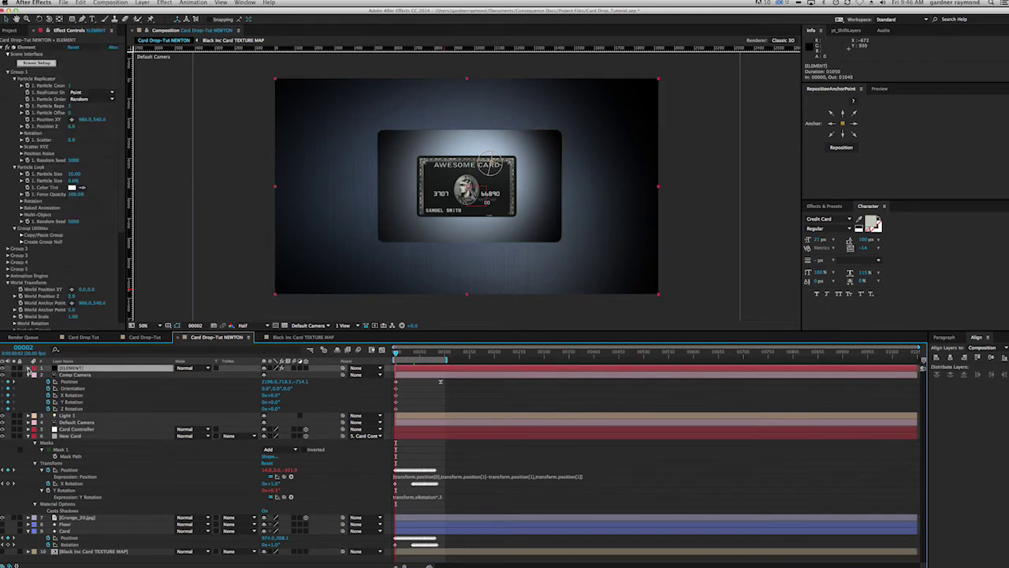
Step: Twirl open the ELEMENT layer's World Transform and World Rotation properties in an enlarged timeline
click(28, 368)
click(34, 382)
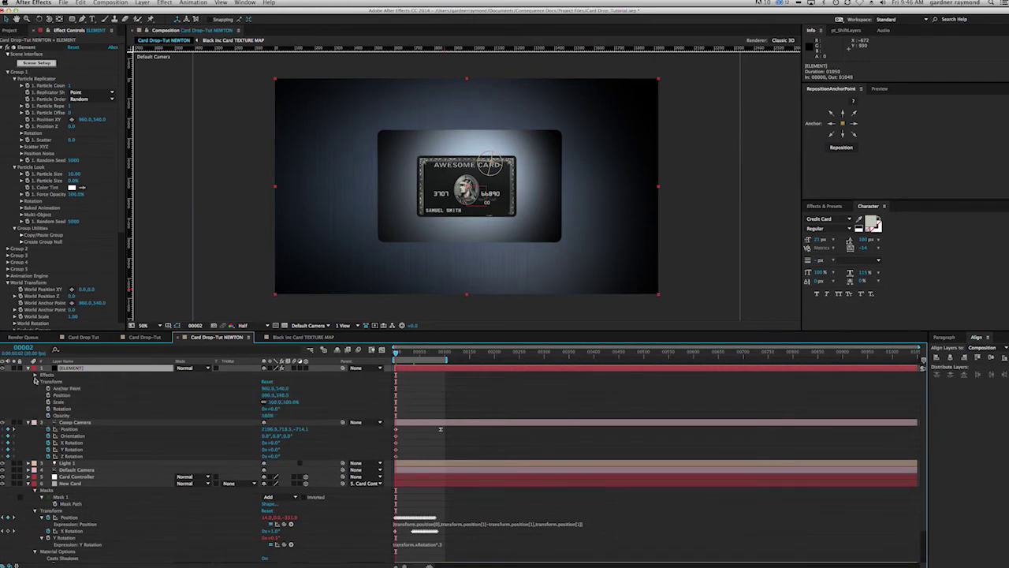
click(35, 381)
click(34, 374)
click(41, 381)
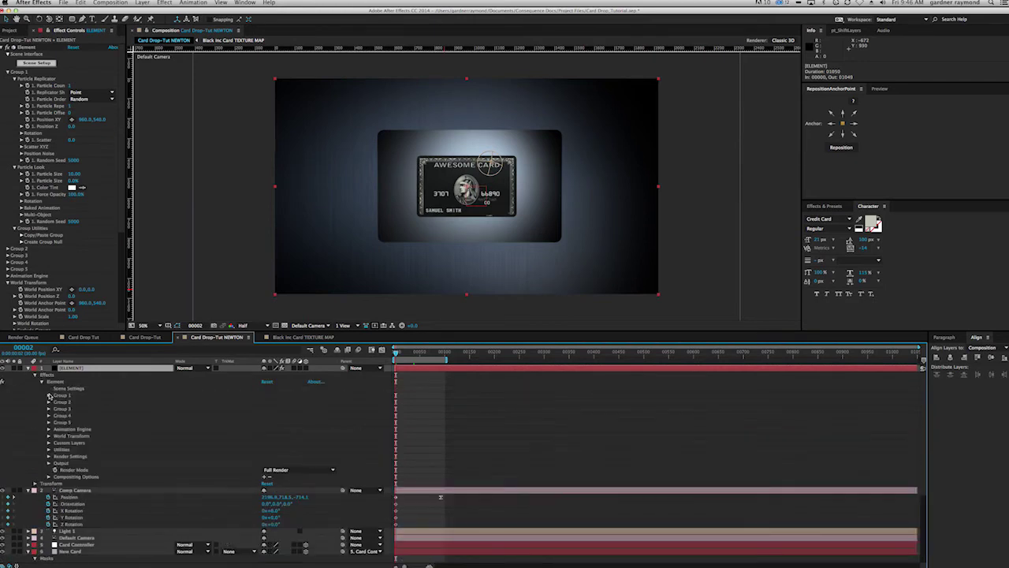
click(48, 437)
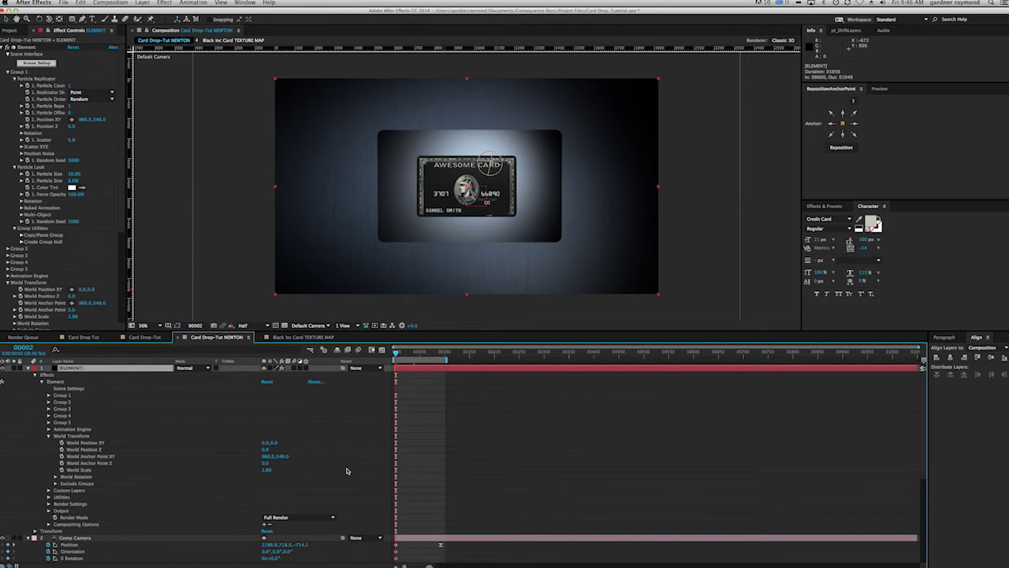
key(grave)
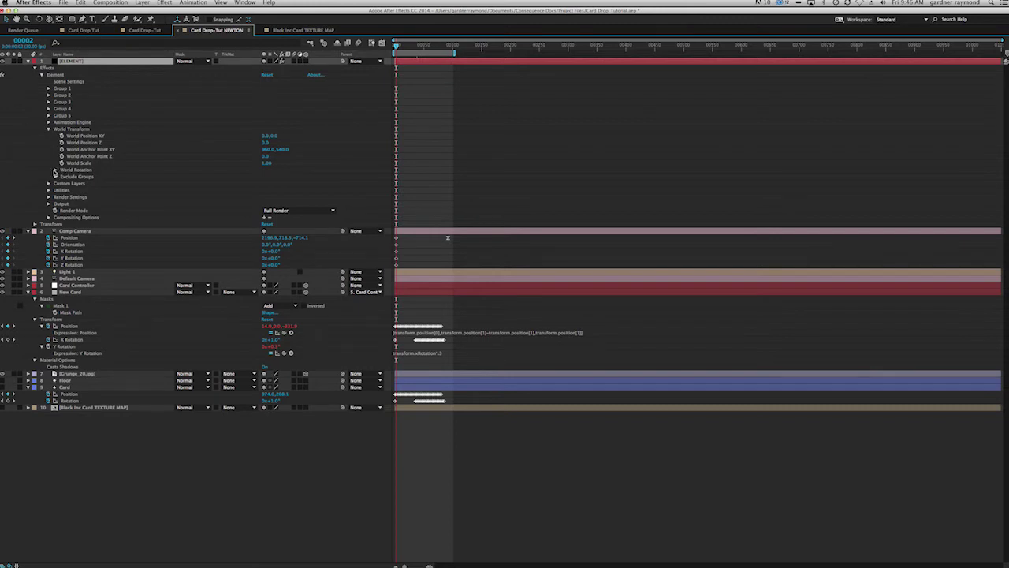
click(55, 171)
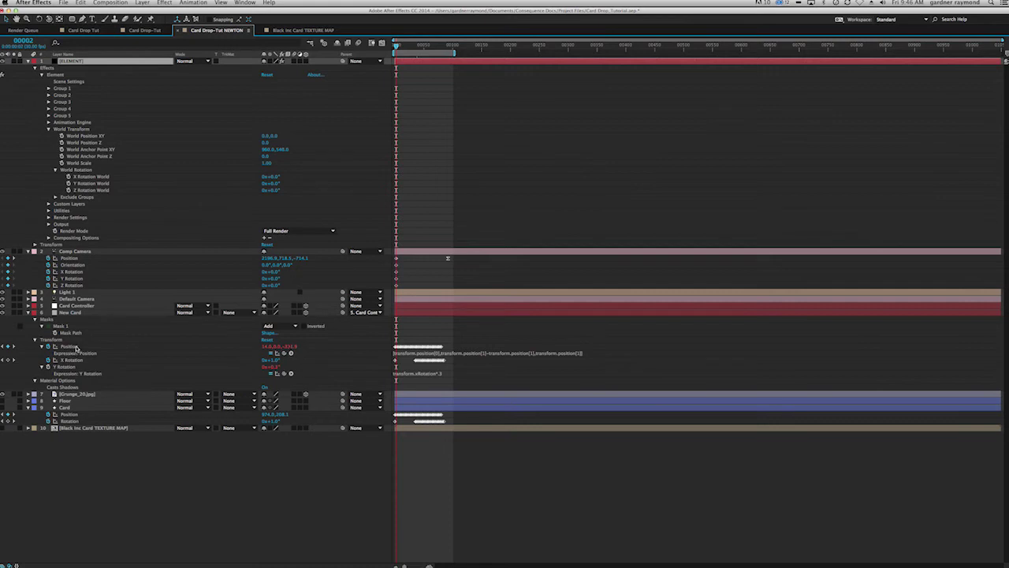
Step: Add a World Position XY keyframe reading 960.0, 0.0 at the first frame
click(394, 45)
click(69, 347)
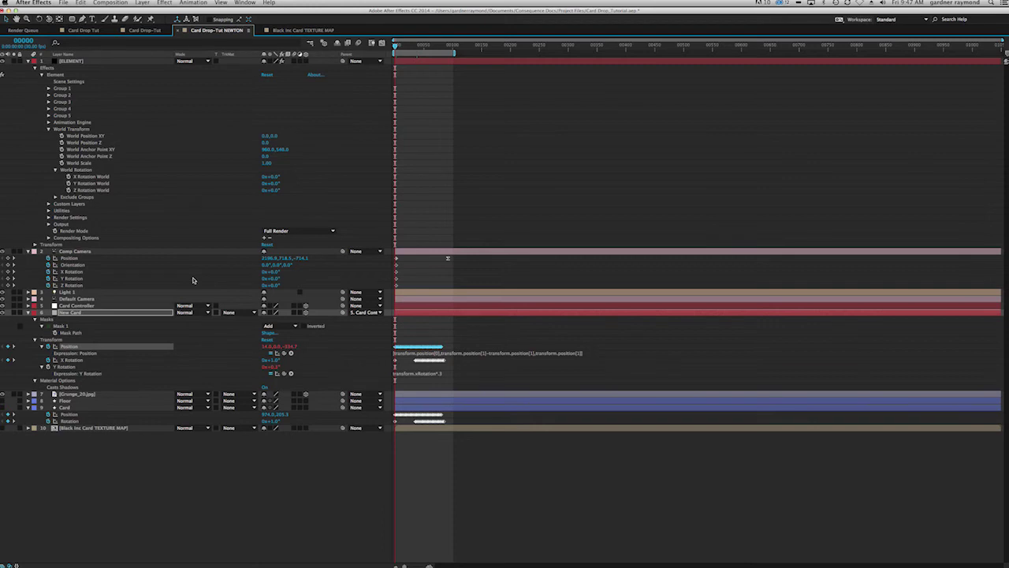
click(91, 136)
key(super+v)
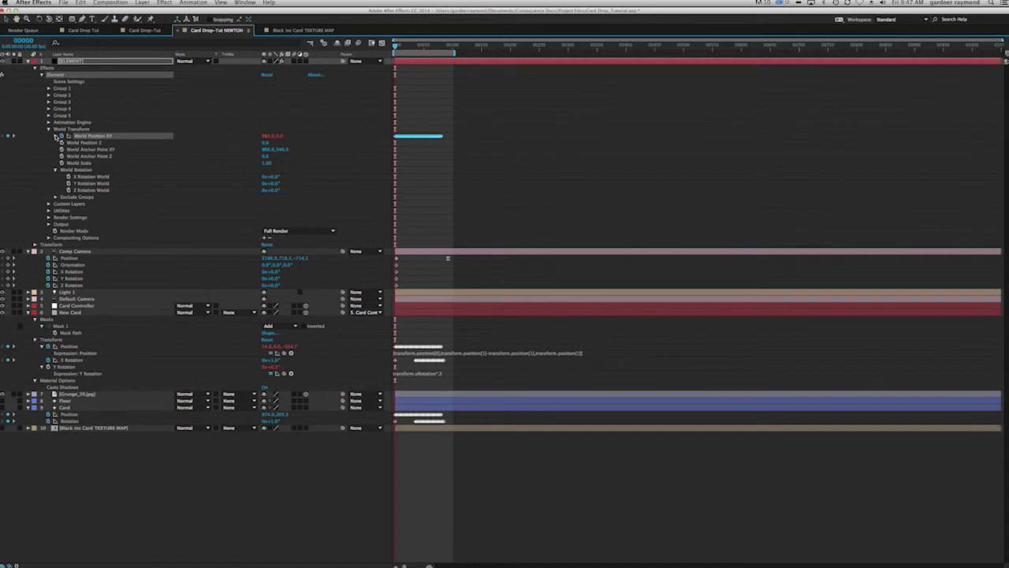
Step: Link Element's World Position XY and World Position Z to New Card's position with expressions
text([transform.position[0],transform.position[1]-transform.position[1],transform.position[1]])
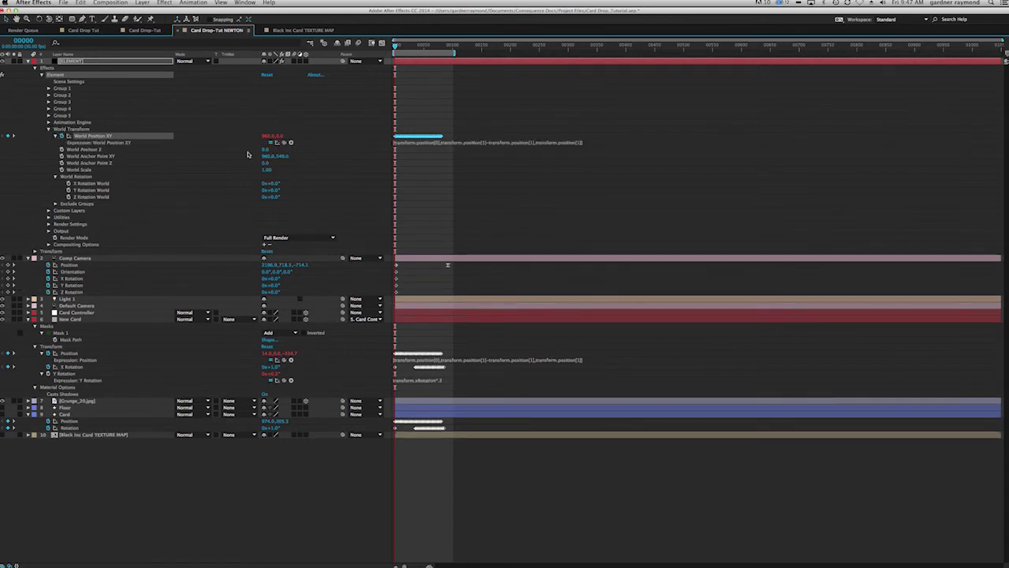
click(60, 150)
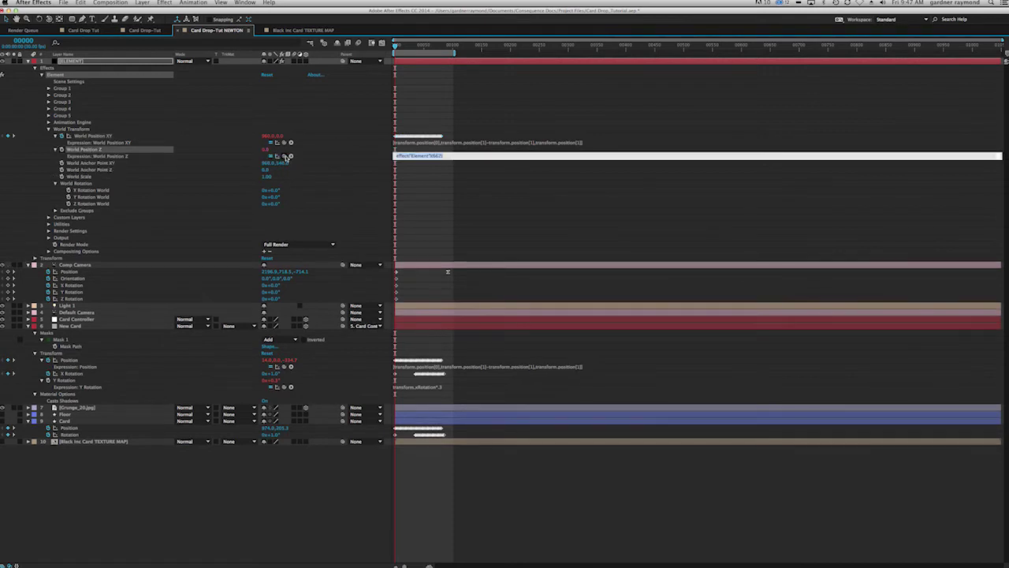
drag(284, 156, 289, 359)
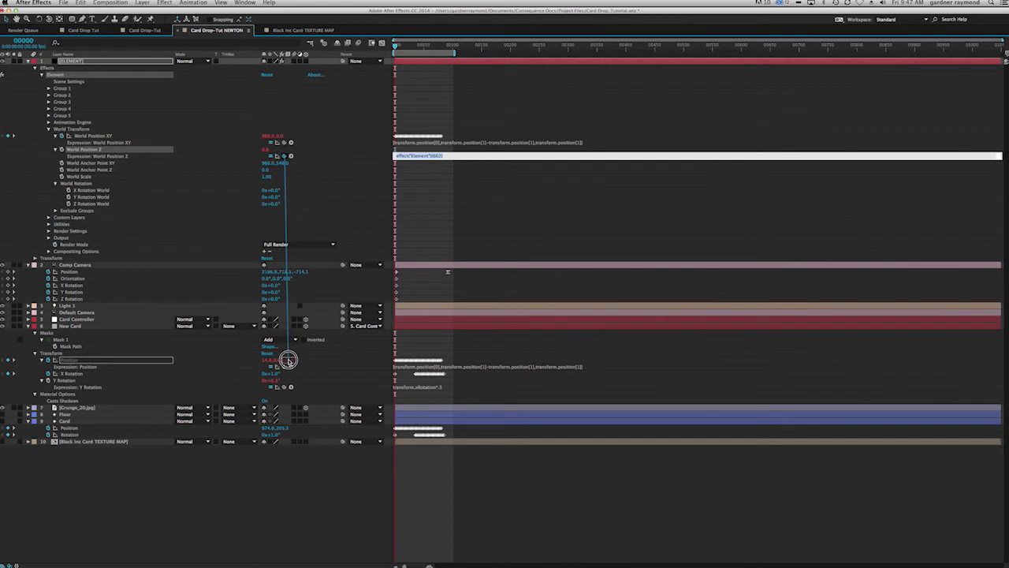
key(KP_Enter)
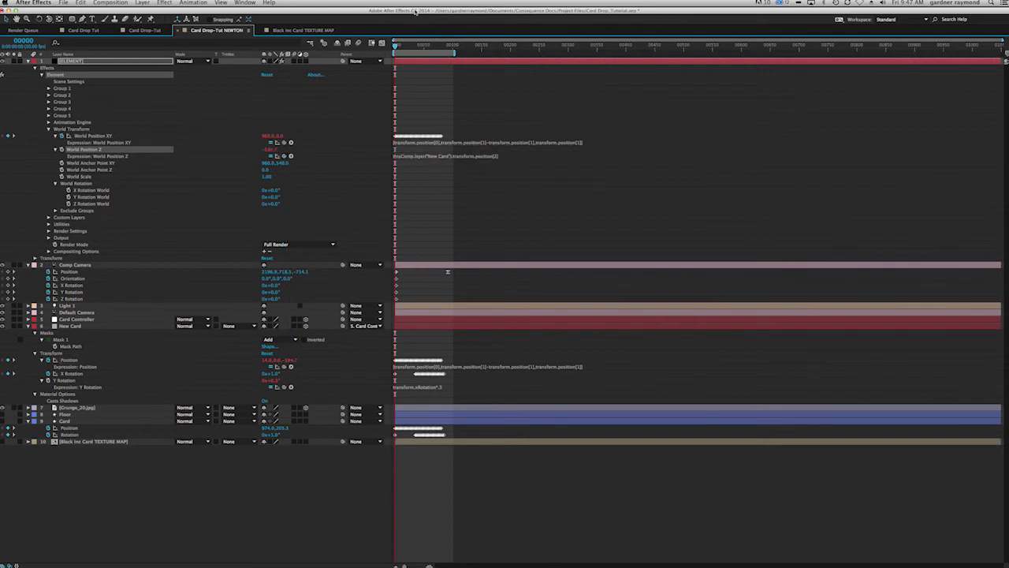
drag(396, 45, 395, 45)
Step: Link Element's X and Y Rotation World to New Card's X and Y rotation
alt+click(69, 190)
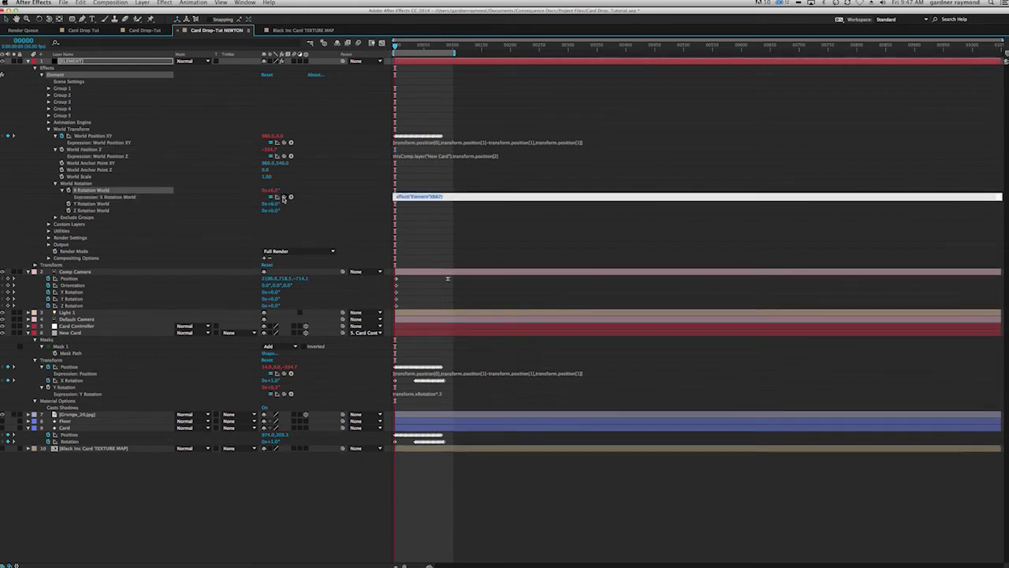
drag(285, 196, 73, 381)
alt+click(69, 204)
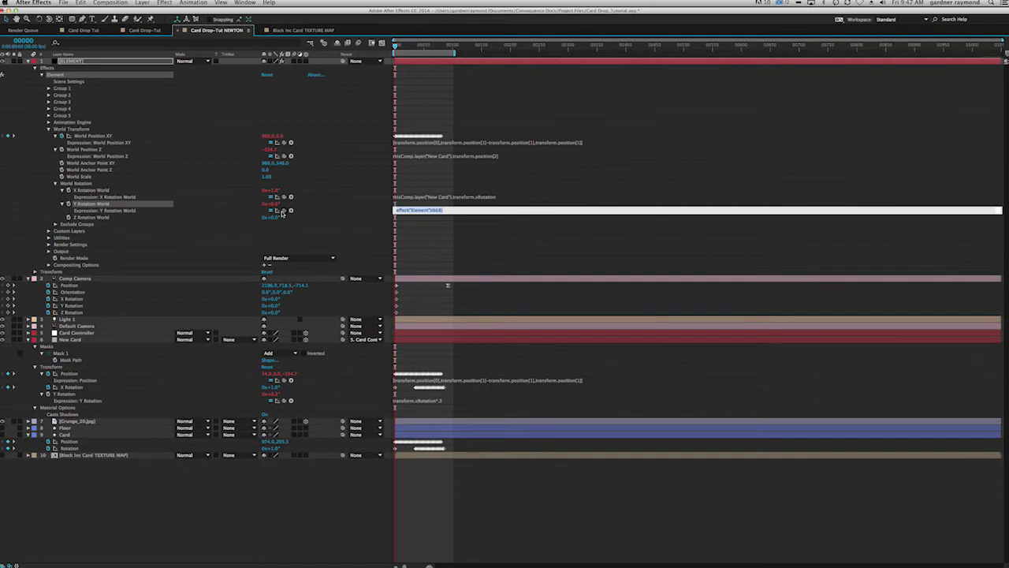
drag(283, 212, 71, 395)
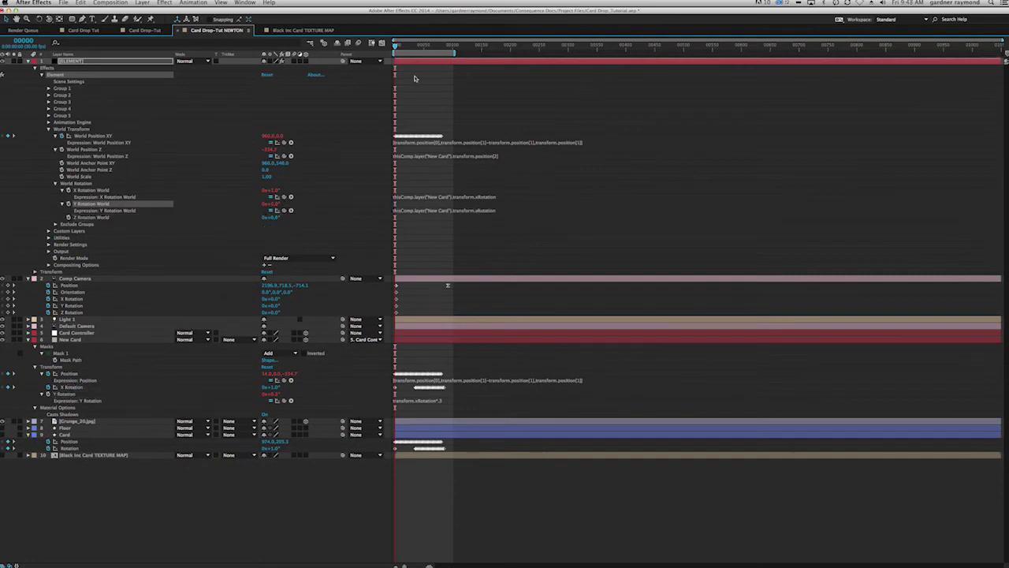
key(grave)
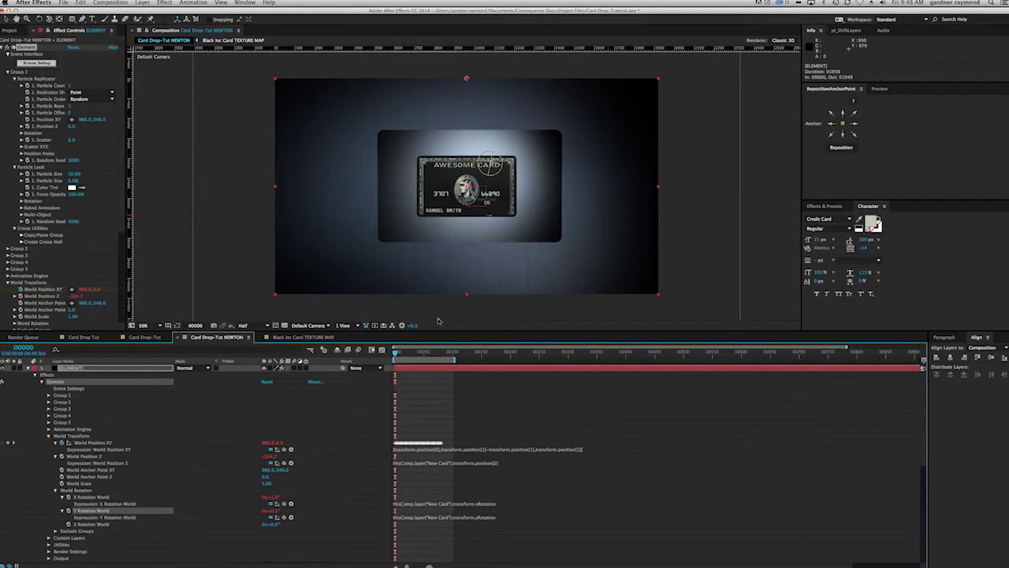
Step: Collapse ELEMENT and Comp Camera, show only New Card's Material Options, toggle its visibility, select ELEMENT
click(29, 369)
click(28, 376)
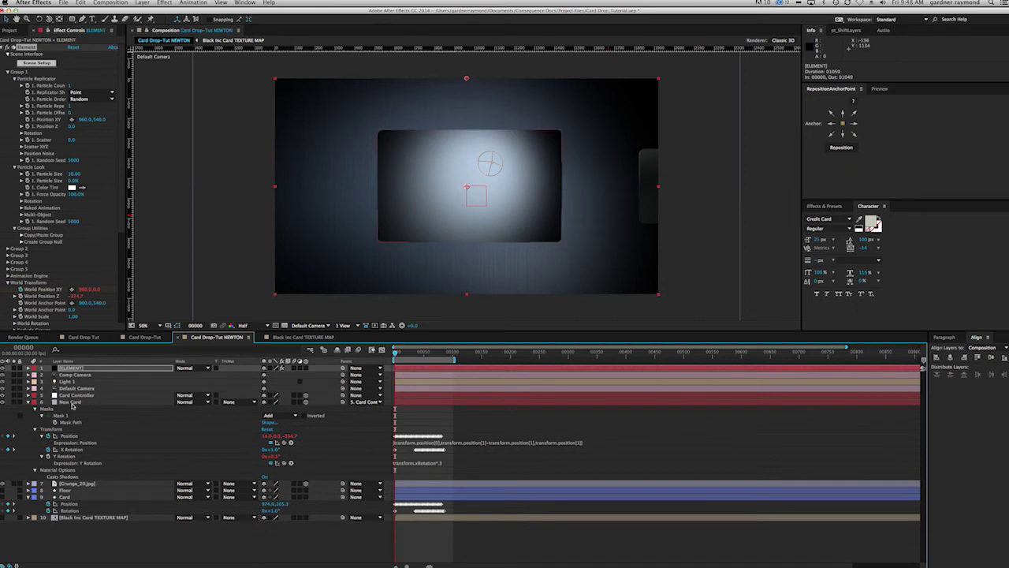
click(70, 402)
key(a)
key(a)
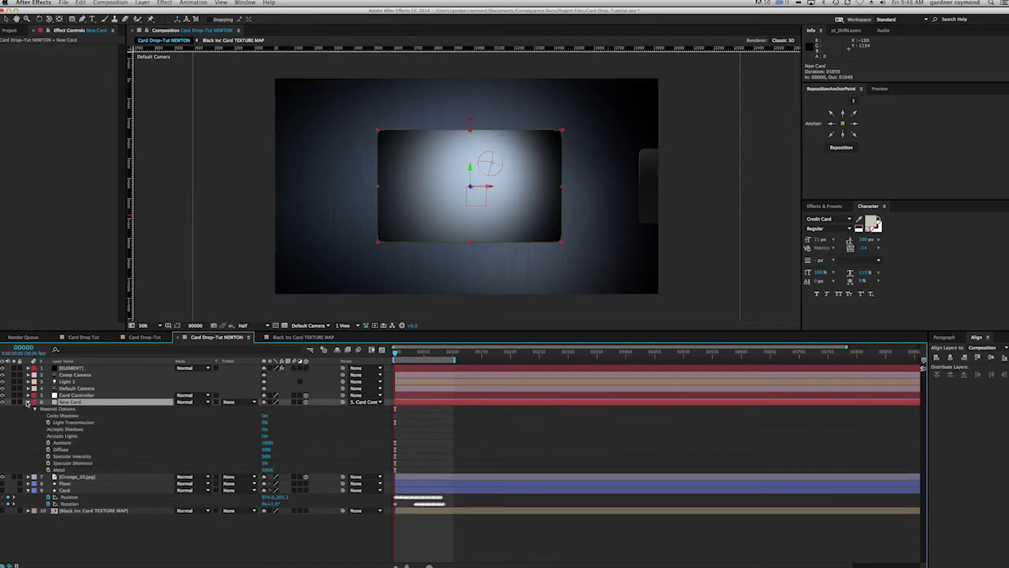
click(3, 402)
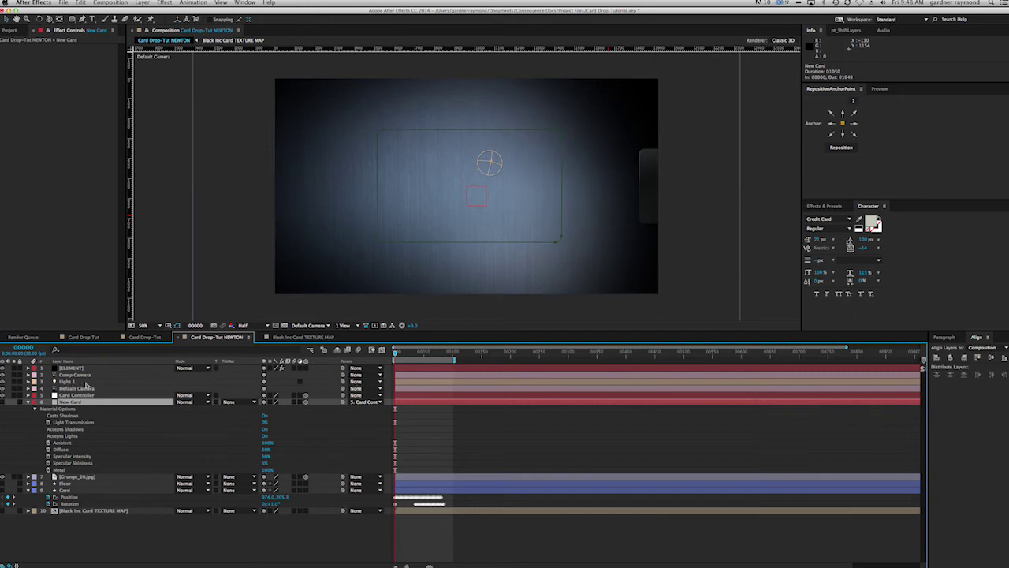
click(3, 403)
click(71, 367)
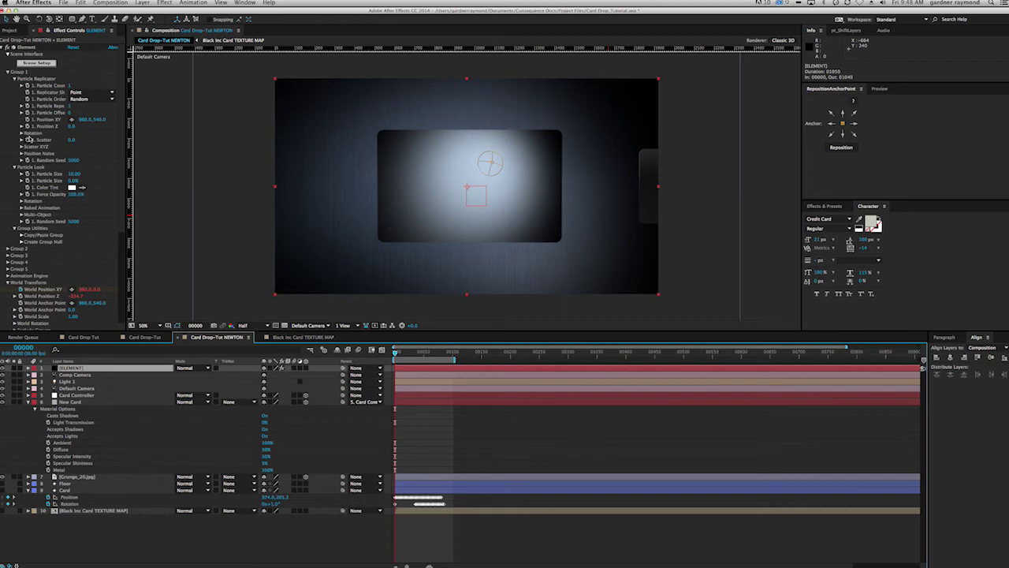
Step: Align the Element card over New Card with Position XY 12.0,534.0 and Particle Size 15.30
drag(89, 121, 2, 118)
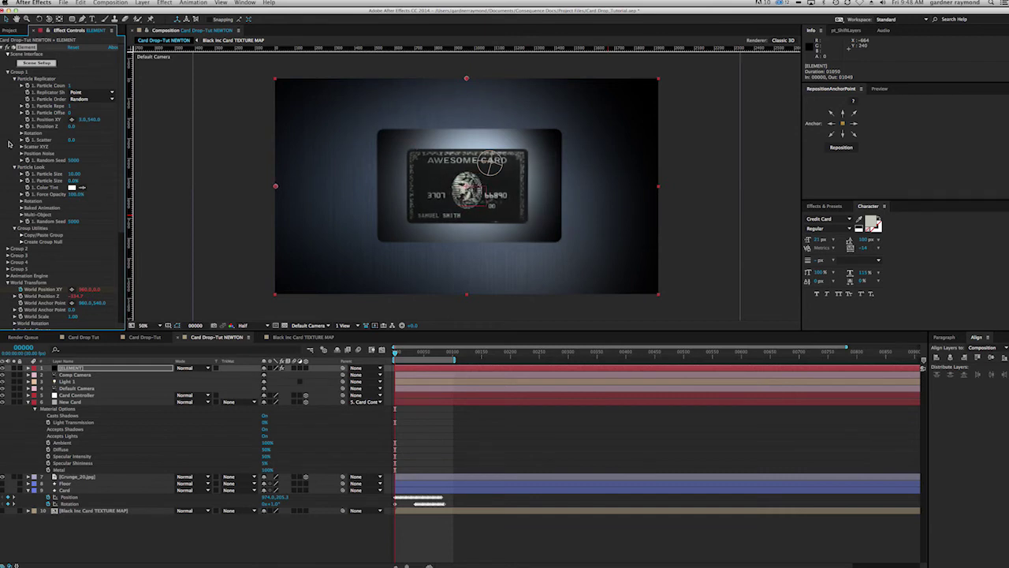
drag(68, 182, 273, 160)
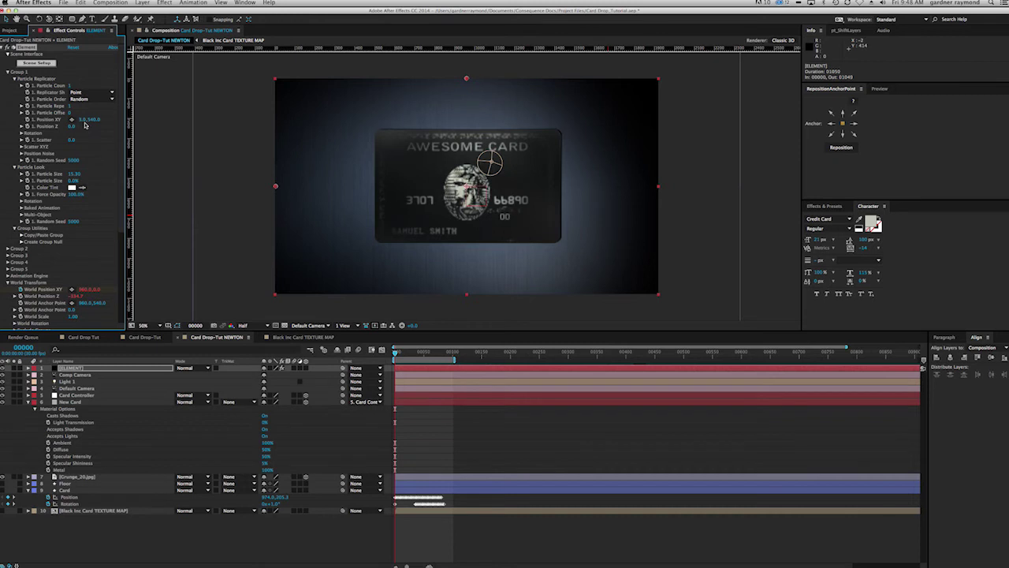
drag(82, 123, 98, 126)
click(96, 121)
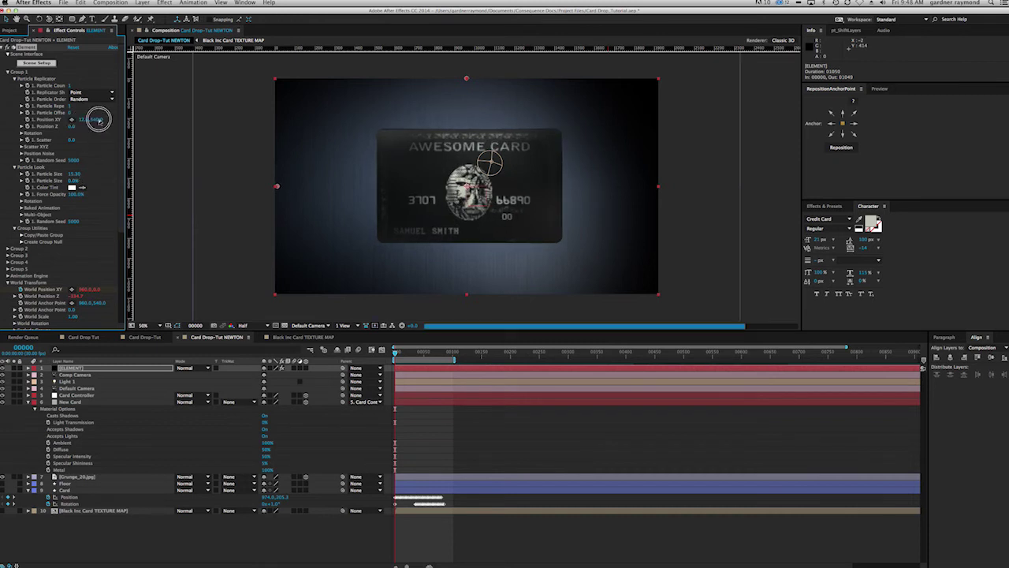
drag(94, 119, 91, 120)
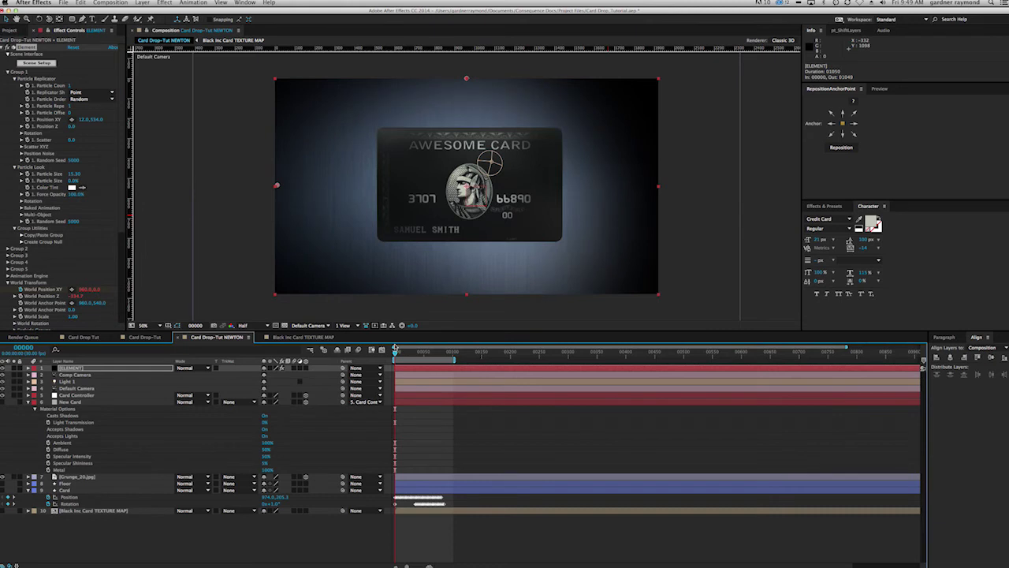
drag(396, 354, 431, 352)
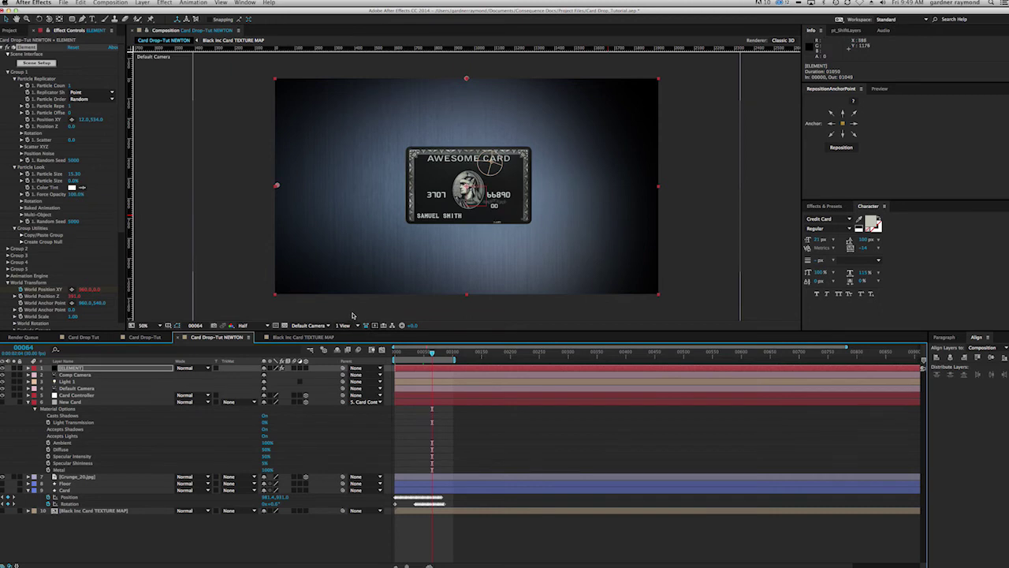
Step: Switch the composition viewer to the Comp Camera view
click(358, 326)
click(321, 325)
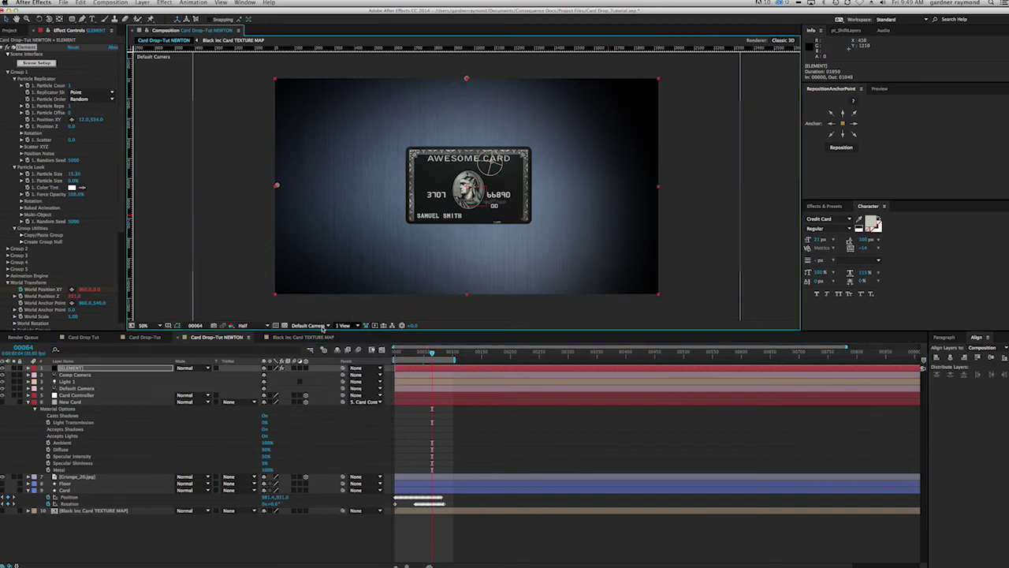
click(322, 326)
click(322, 350)
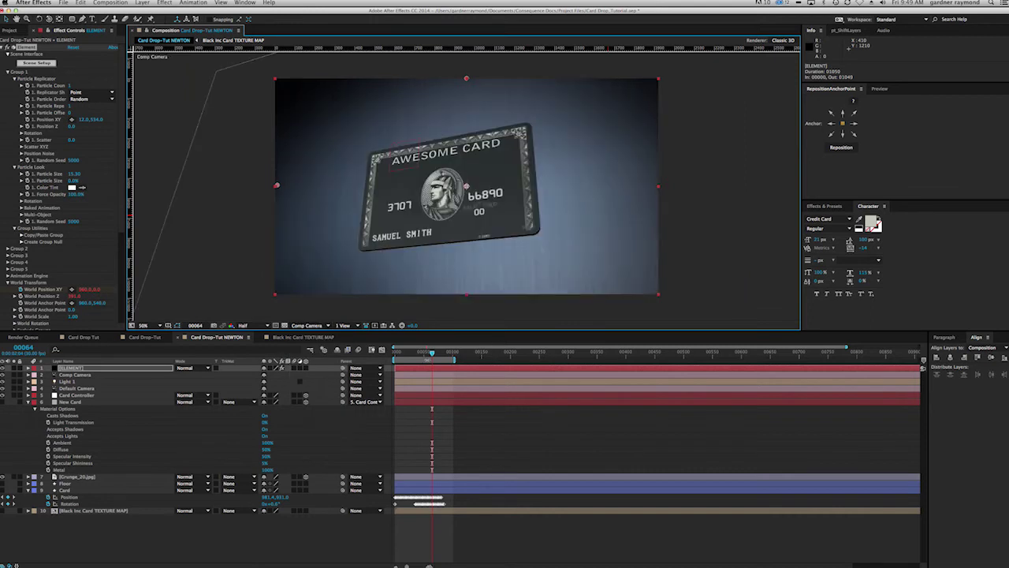
Step: RAM-preview the card's drop from an early frame, then select the New Card layer
drag(432, 354, 401, 354)
key(KP_0)
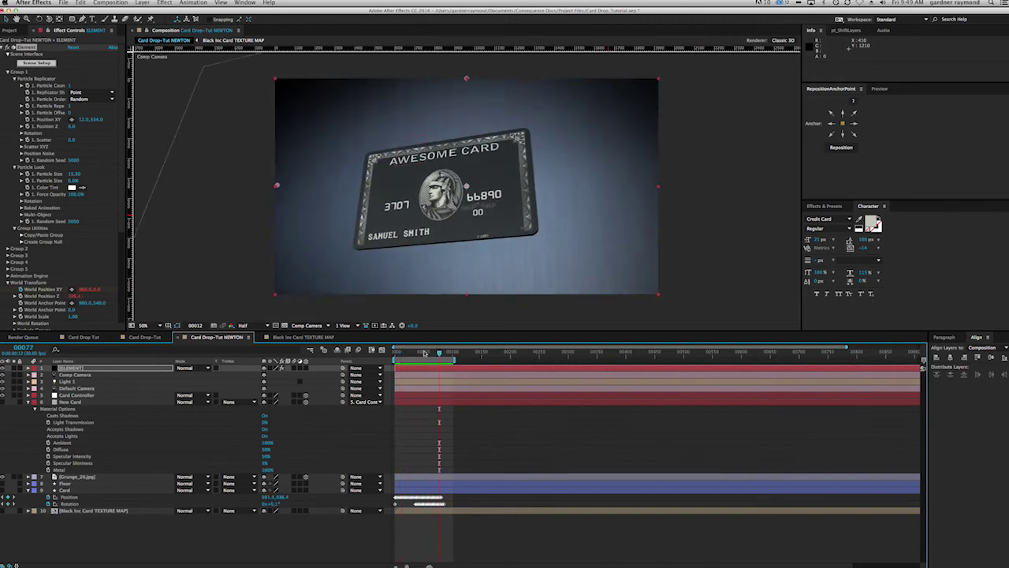
drag(438, 352, 405, 352)
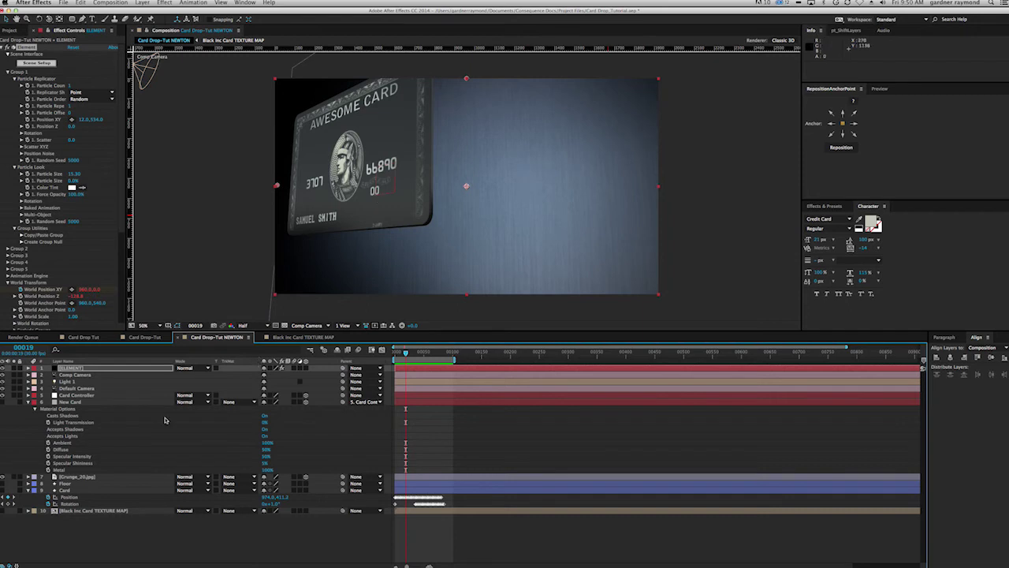
click(33, 426)
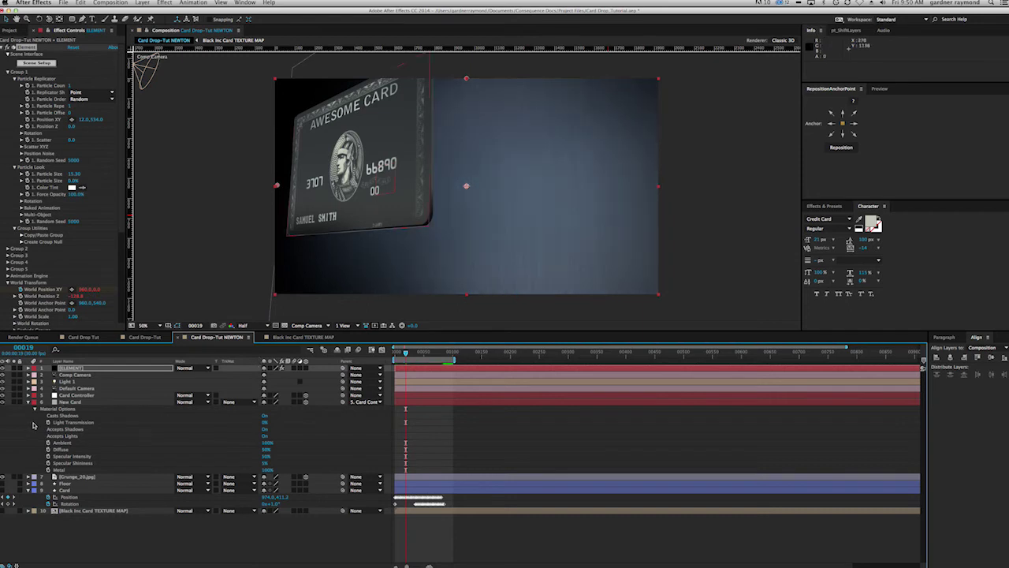
click(73, 403)
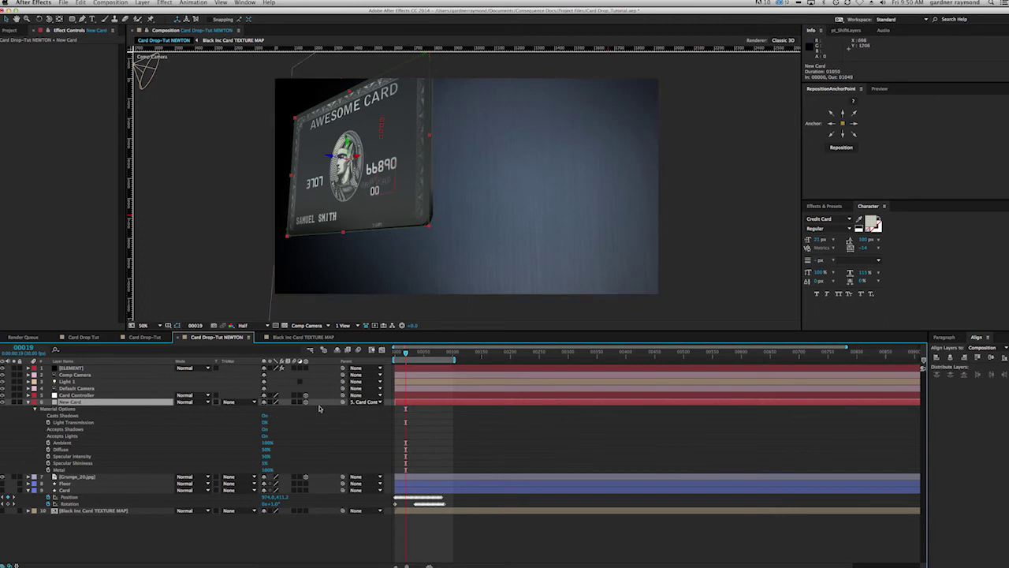
Step: Make the card layer cast shadows only and RAM-preview the drop with the new shadows
click(264, 417)
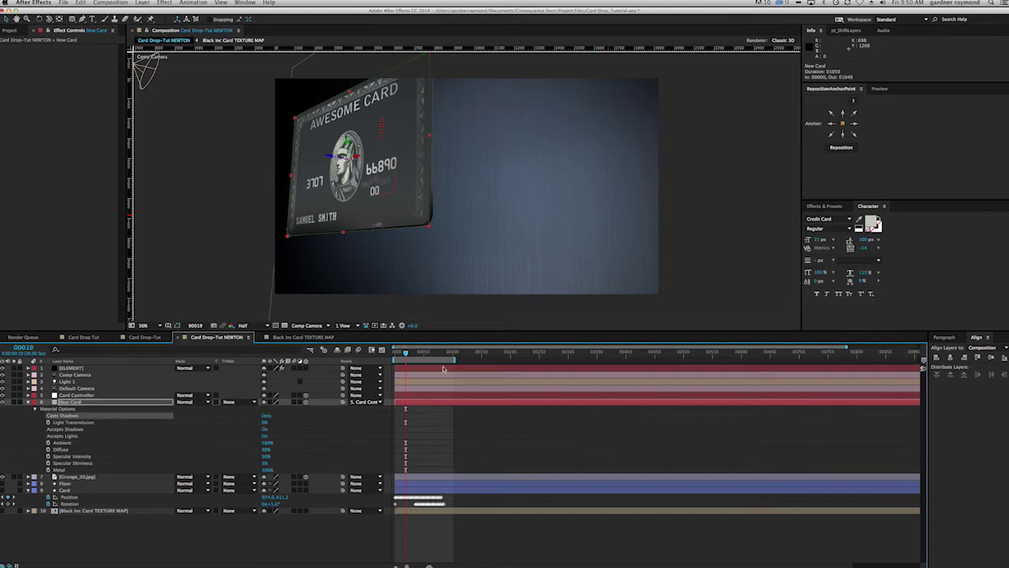
drag(406, 355, 412, 353)
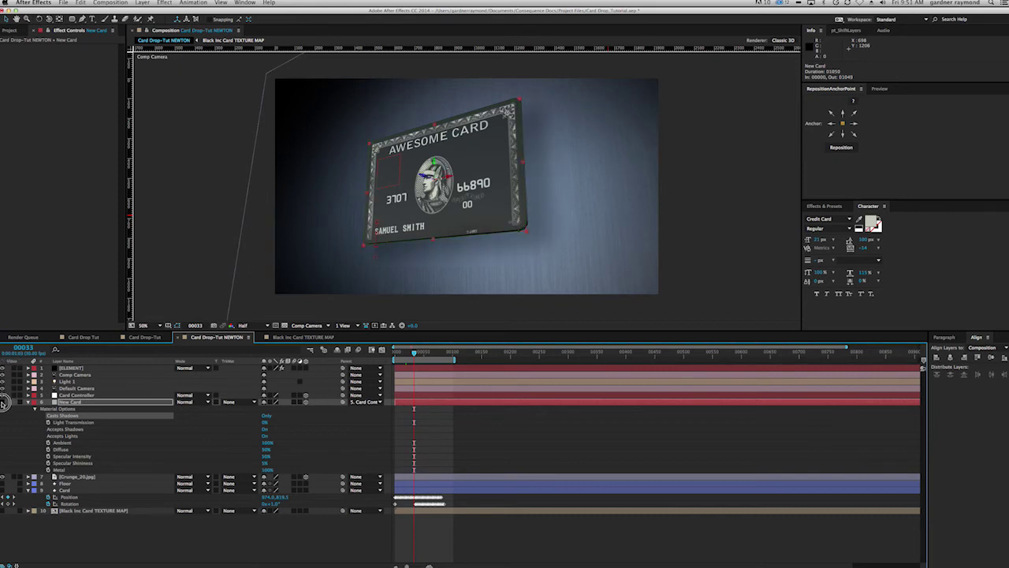
drag(413, 354, 406, 355)
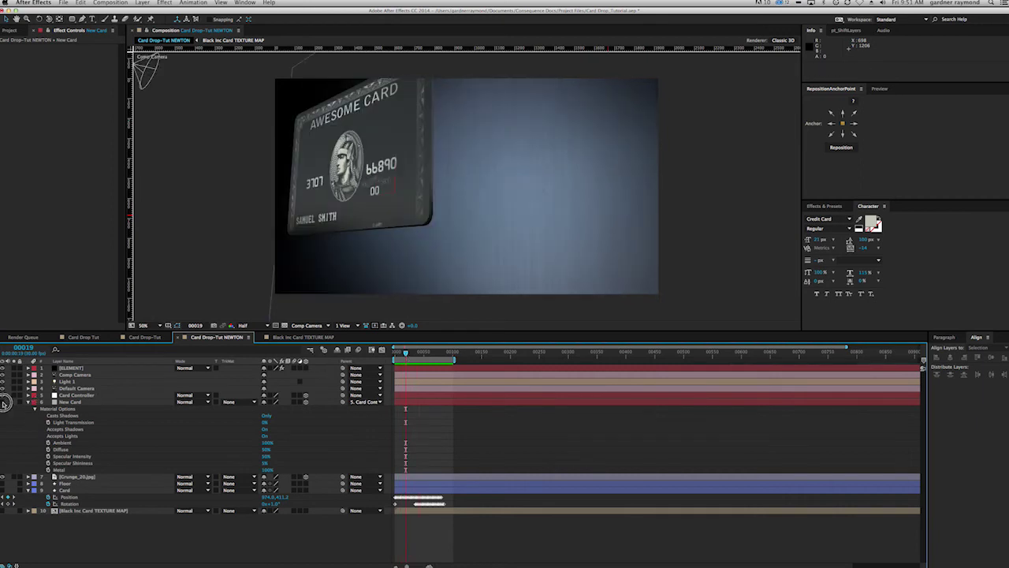
key(KP_0)
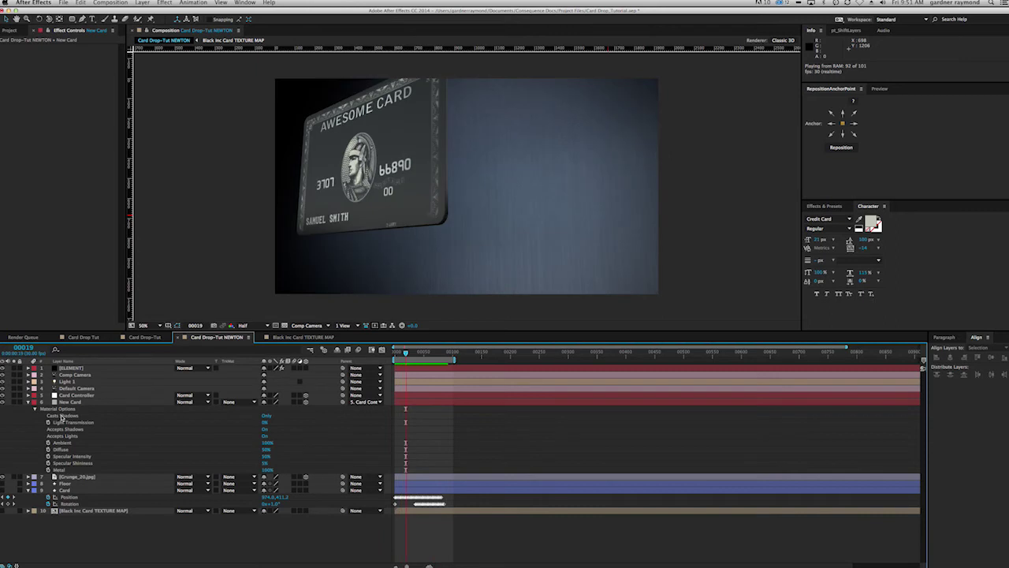
Step: Stop the preview and move forward to the card's landing pose around frames 81–91
key(space)
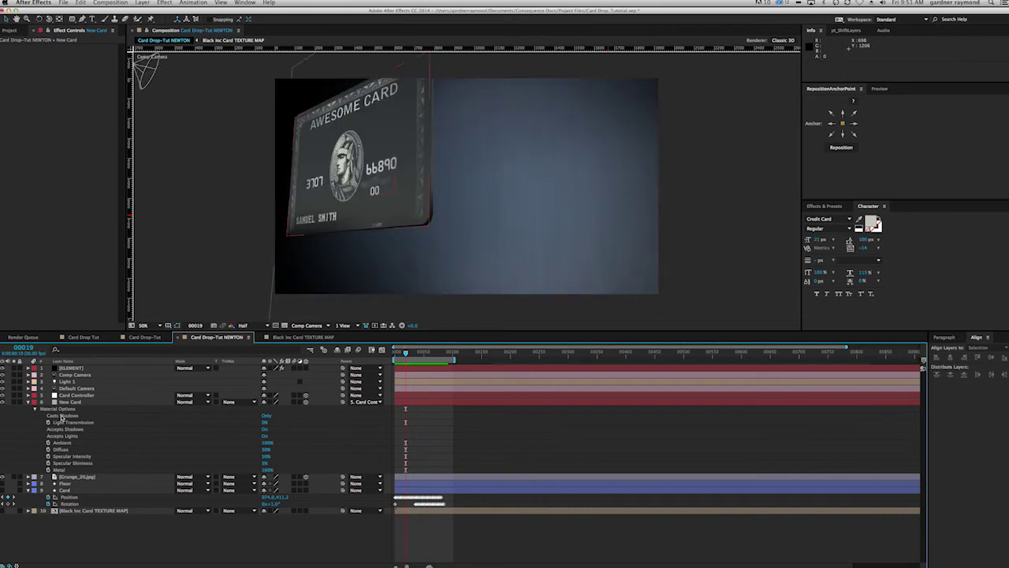
drag(405, 352, 413, 352)
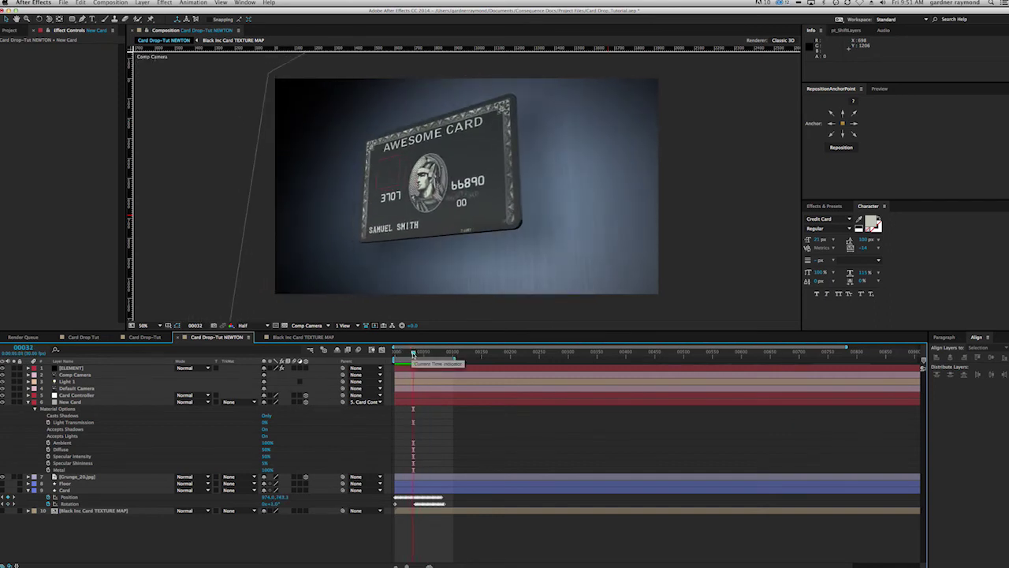
drag(413, 353, 448, 353)
Step: On ELEMENT, collapse Group 1, World Transform and Custom Layers, and expand Render Settings > Lighting
click(69, 368)
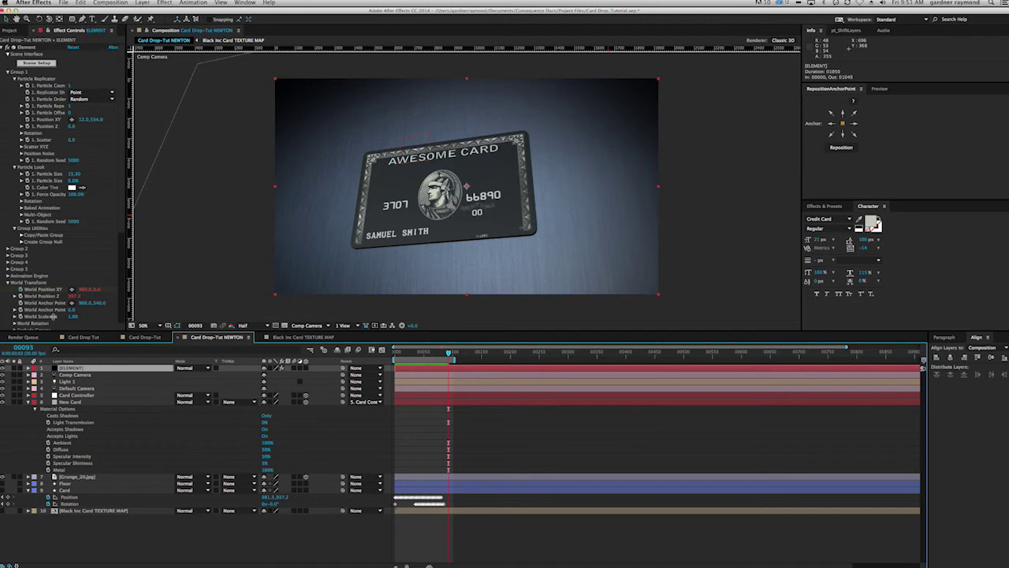
click(12, 78)
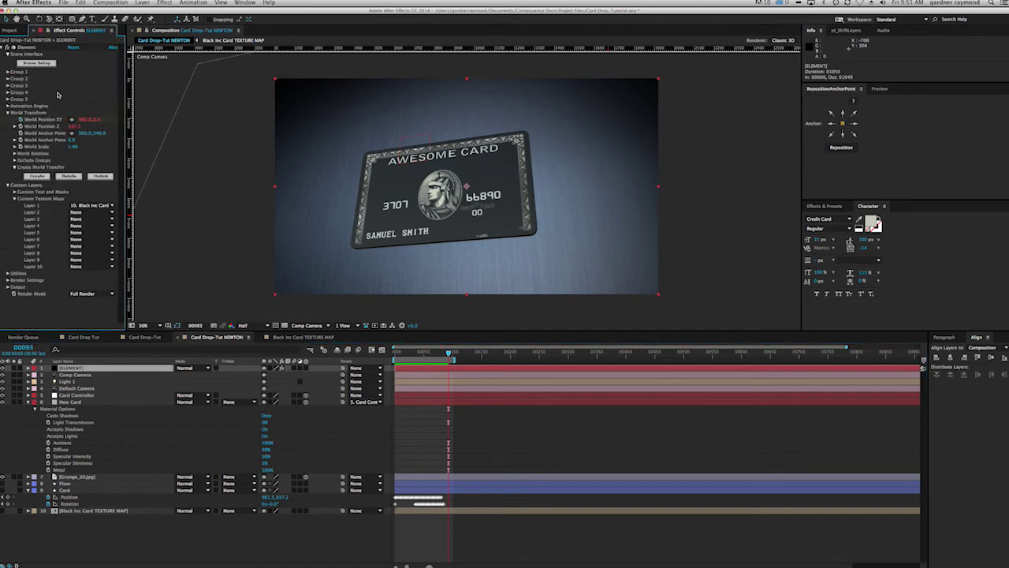
click(9, 113)
click(8, 119)
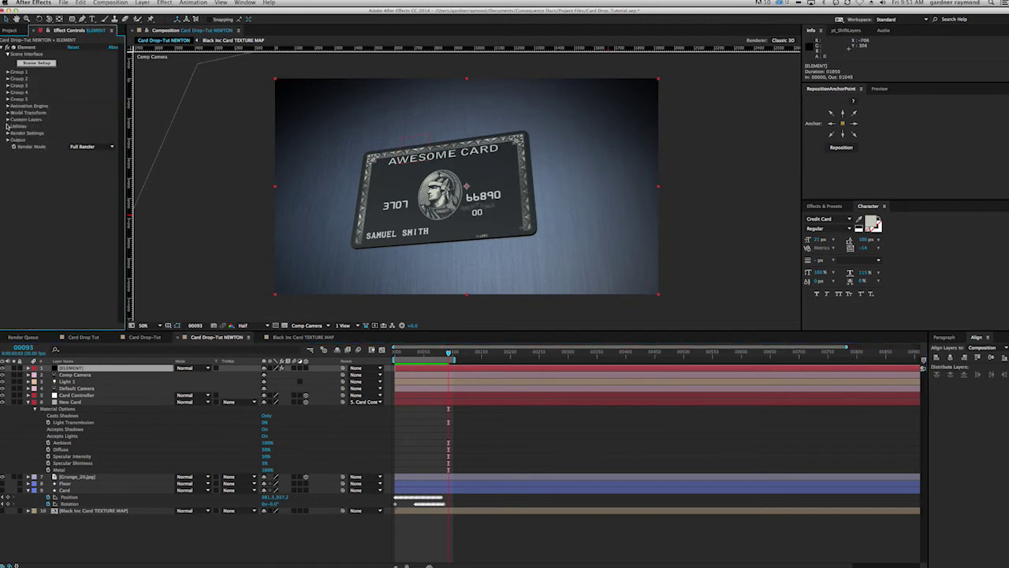
click(8, 133)
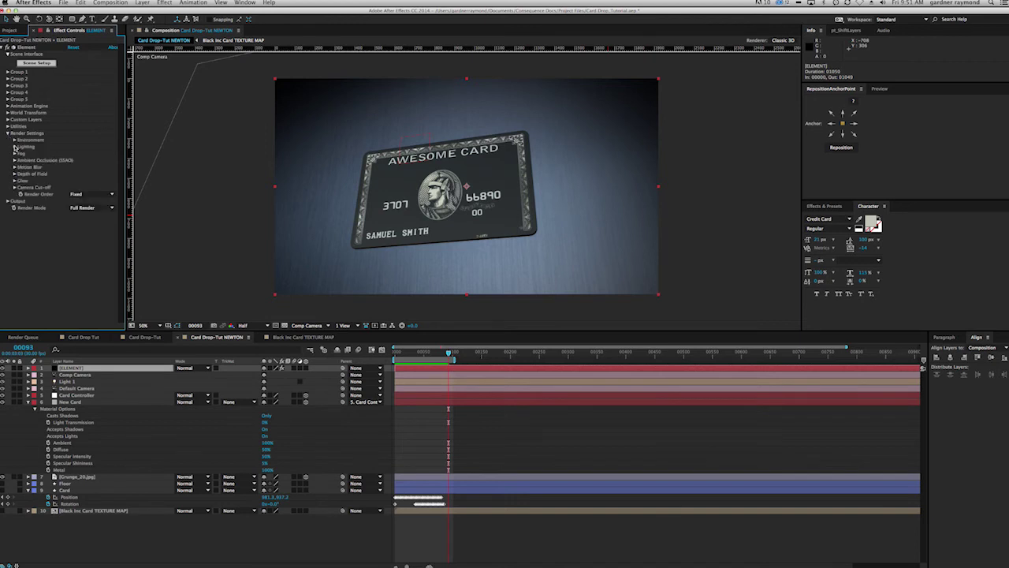
click(14, 146)
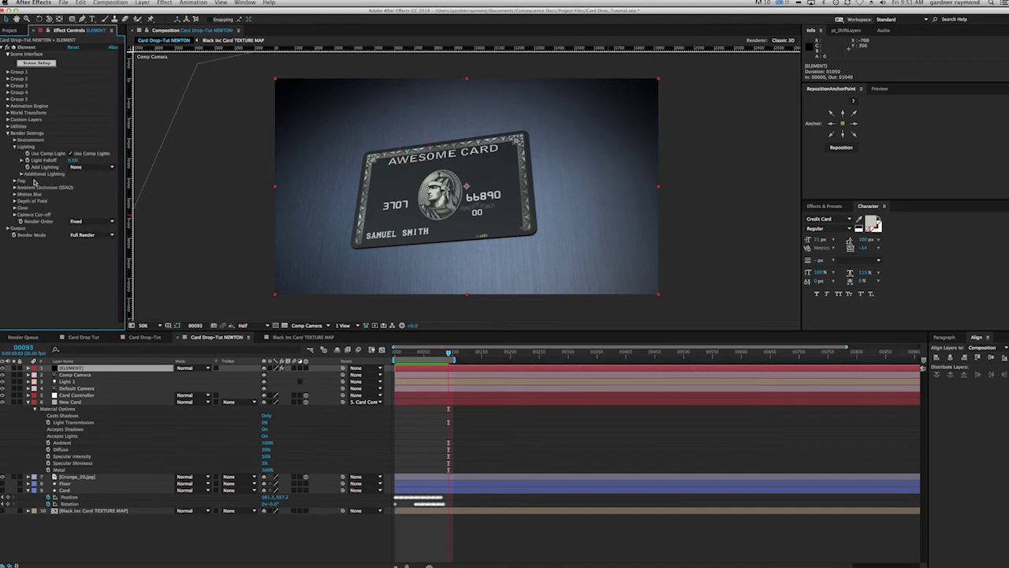
Step: Toggle Use Comp Lights off and back on while checking an early frame of the drop
click(70, 154)
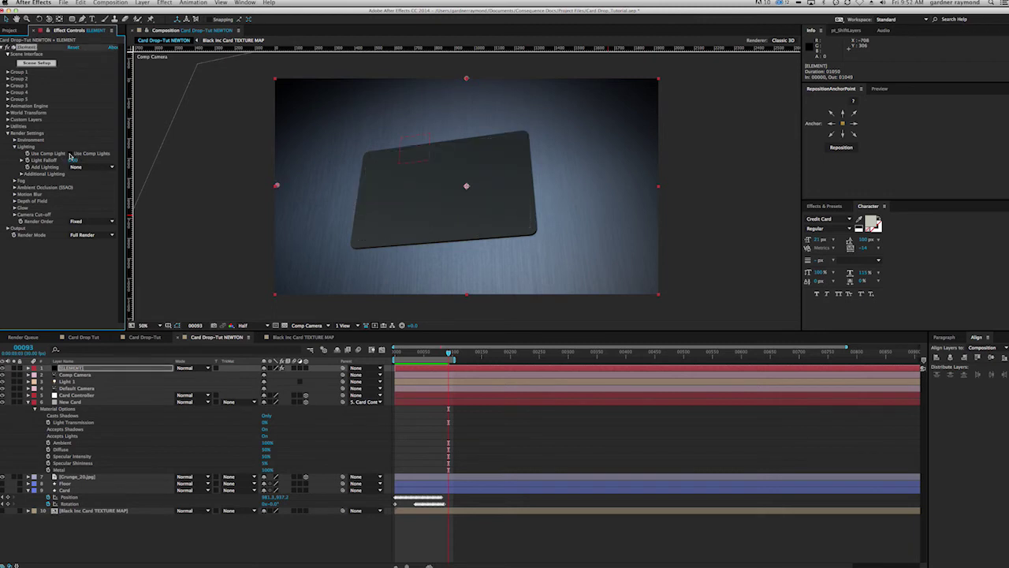
drag(444, 352, 408, 353)
click(71, 154)
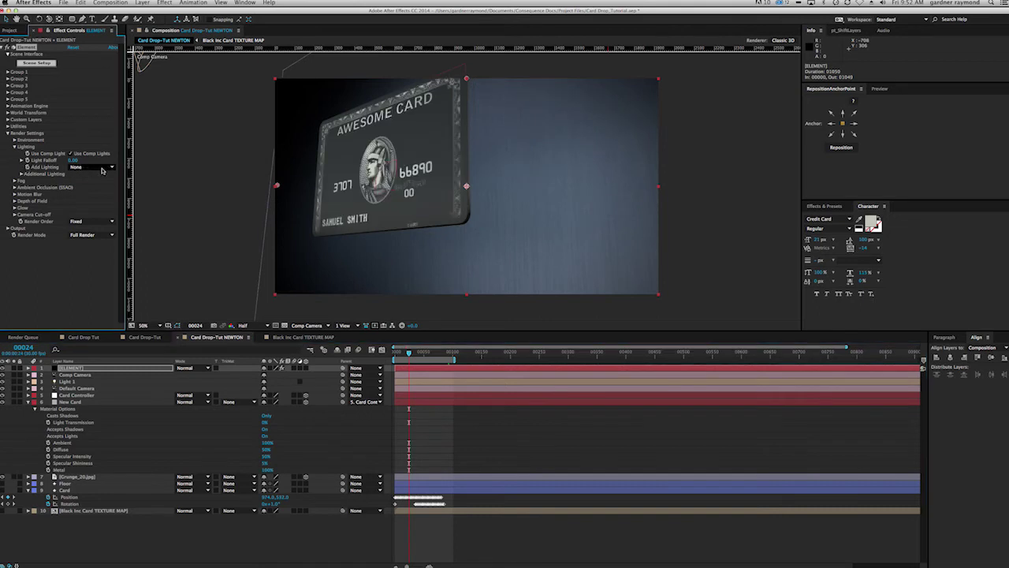
Step: Add the Cinema lighting preset and turn off Use Comp Lights
click(102, 169)
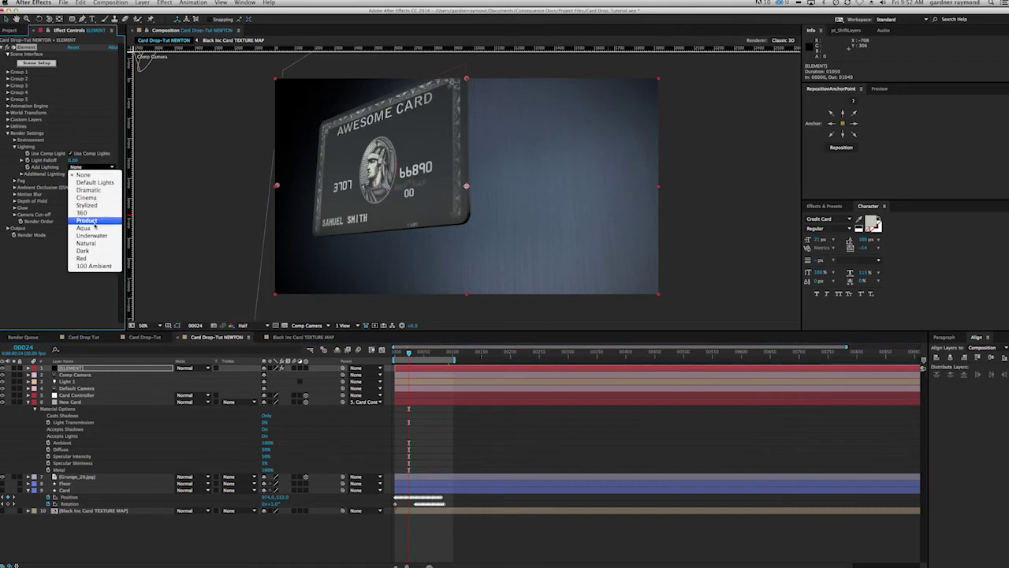
click(89, 197)
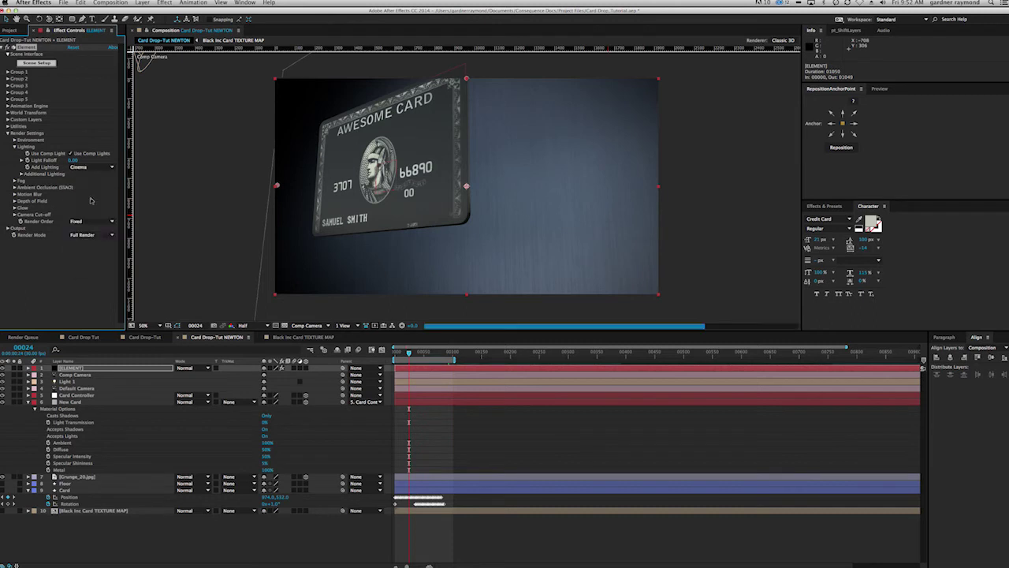
click(71, 155)
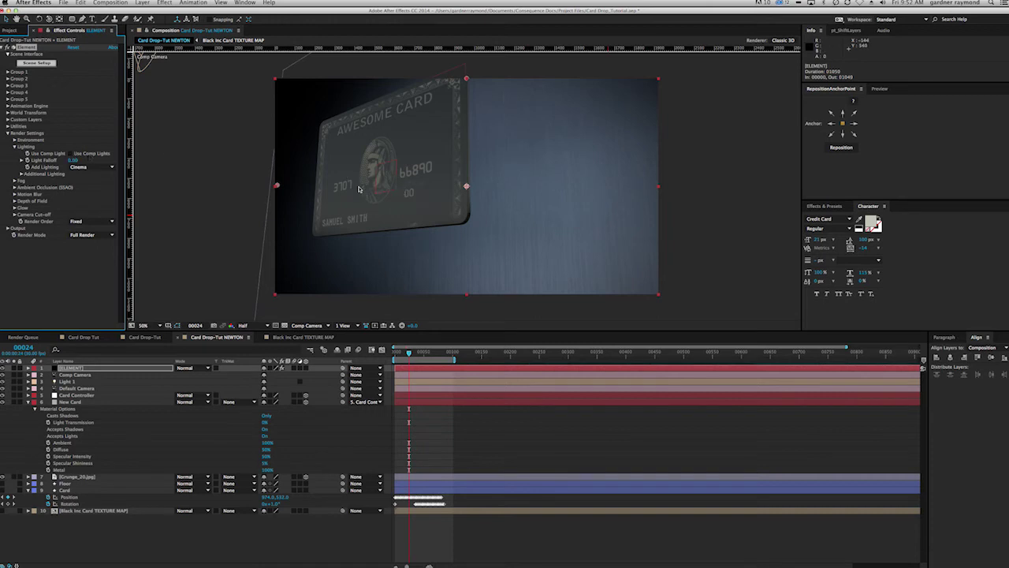
Step: Switch Add Lighting to Stylized and raise Additional Lighting Brightness Mult to 153%
click(100, 170)
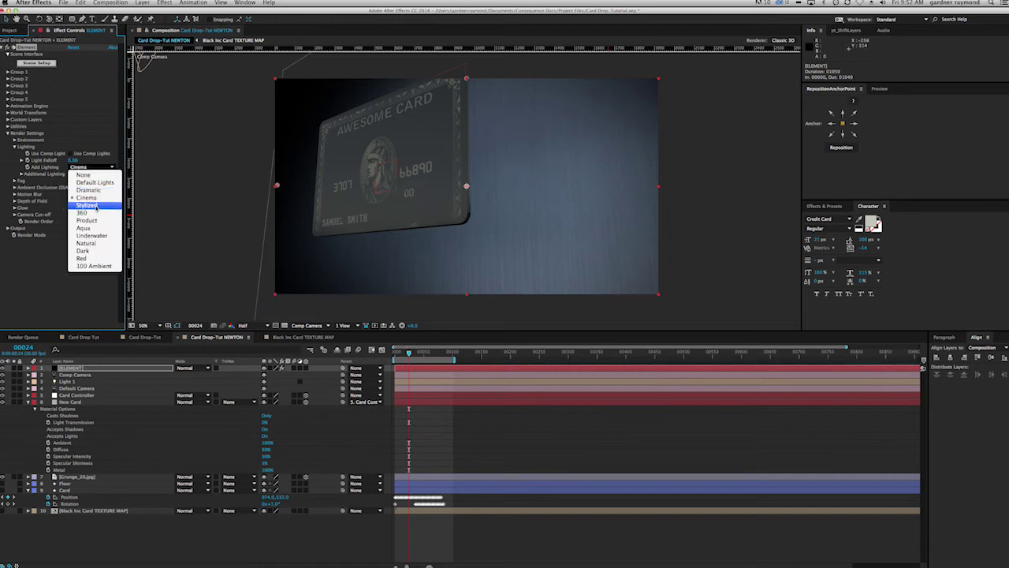
click(96, 209)
click(22, 174)
drag(75, 180, 104, 186)
click(29, 187)
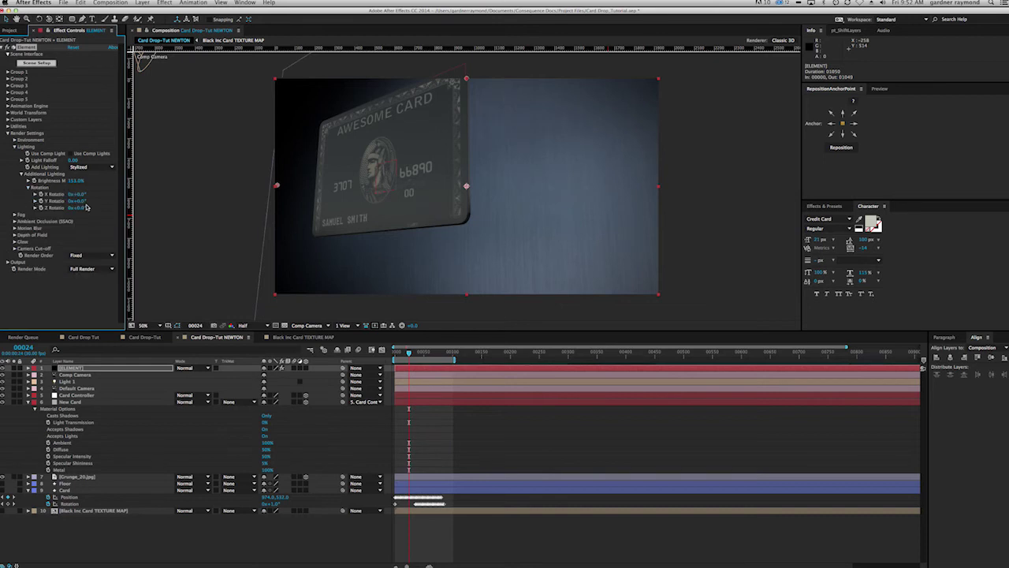
Step: Rotate the Stylized lighting to Y 154°, X 293° and Z about -29°, checking a later frame
drag(85, 203, 144, 200)
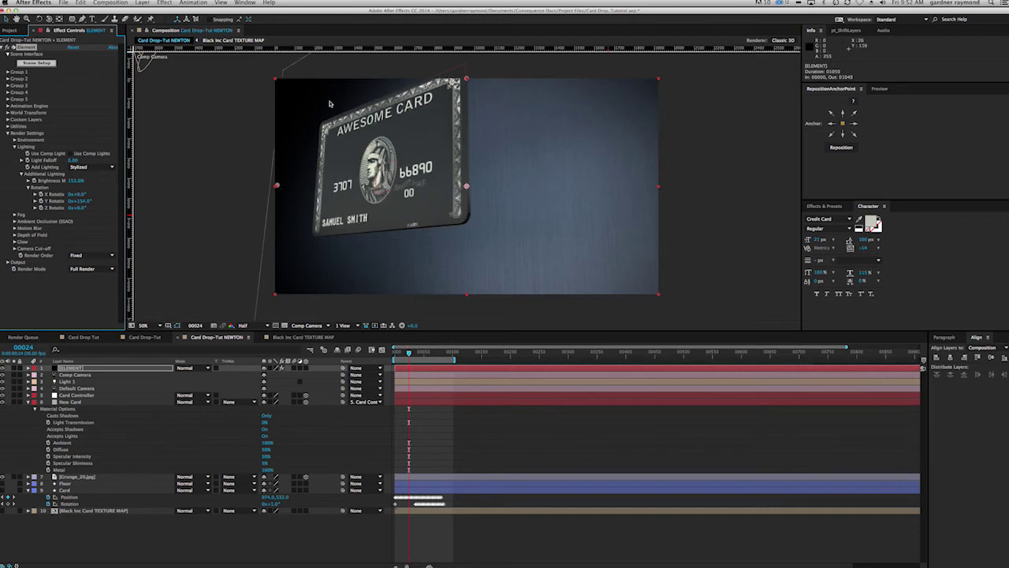
drag(79, 199, 178, 197)
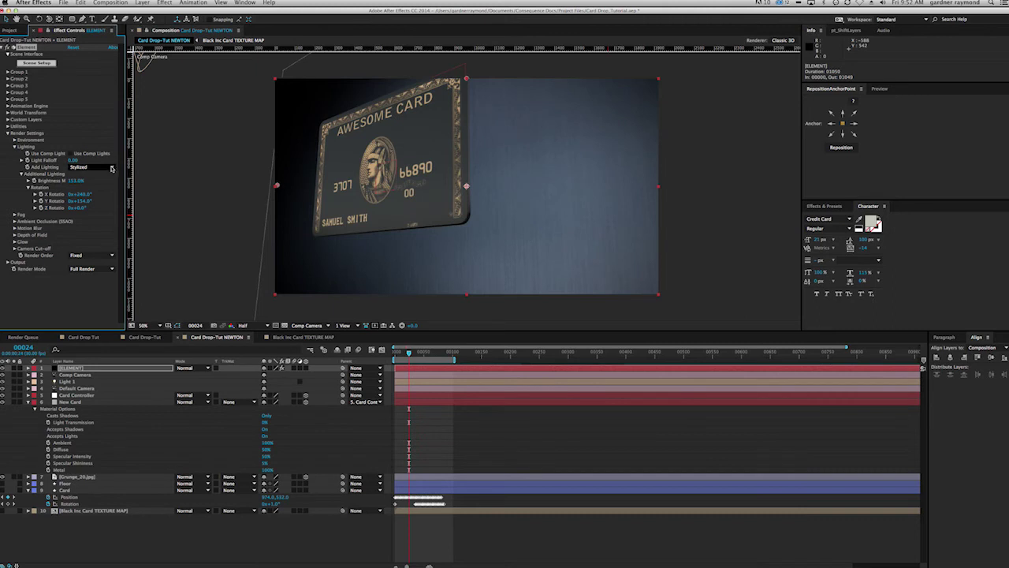
click(112, 168)
click(100, 168)
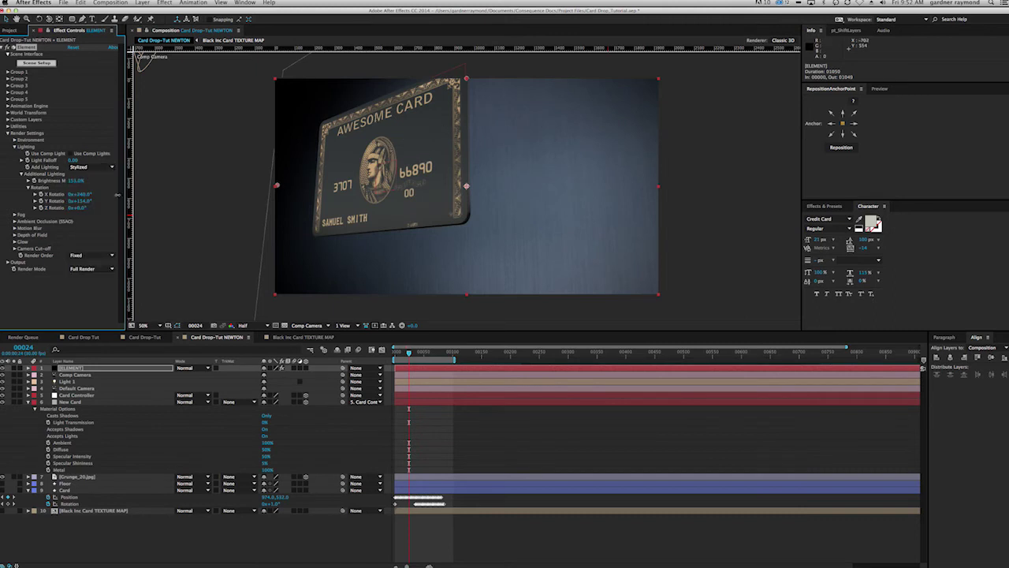
drag(85, 199, 187, 194)
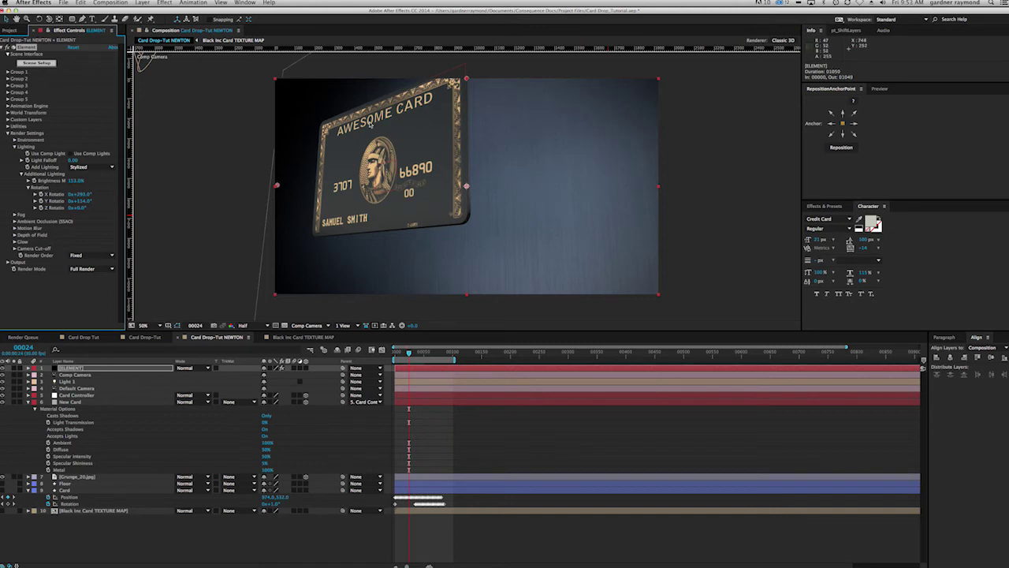
drag(83, 208, 72, 207)
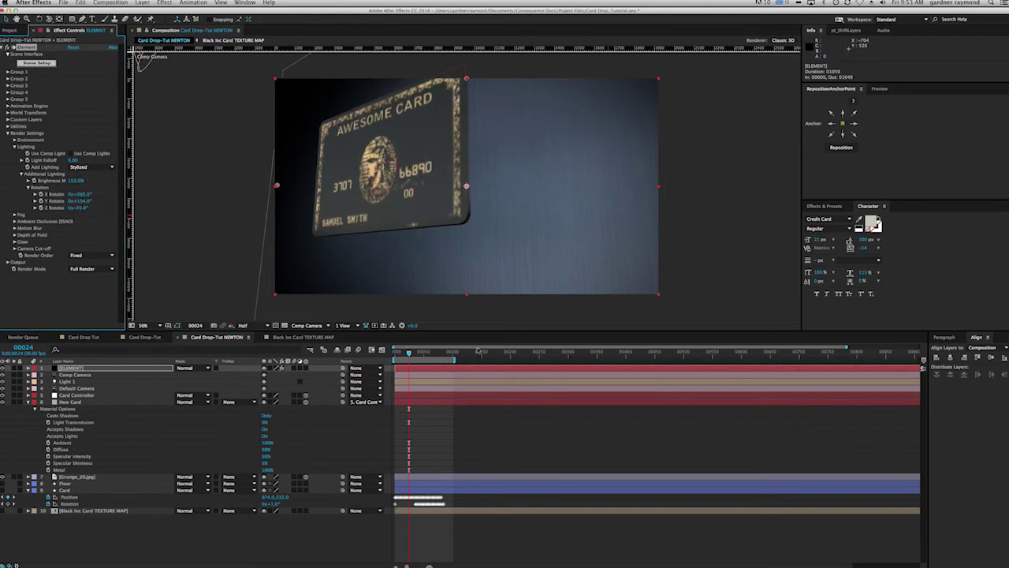
drag(410, 353, 445, 355)
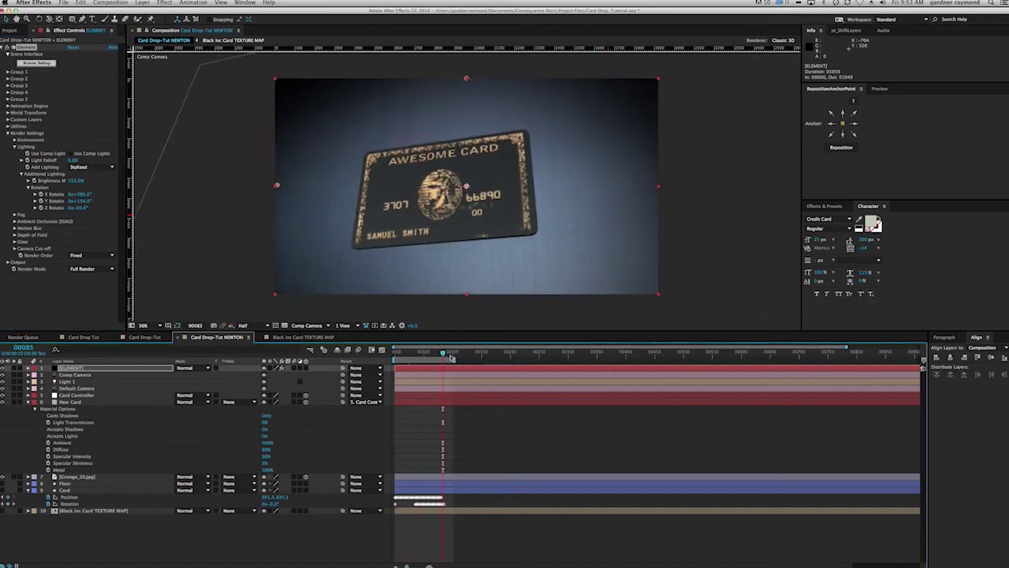
Step: Turn Use Comp Lights back on, lower brightness to 101%, and switch Add Lighting to Cinema
click(69, 155)
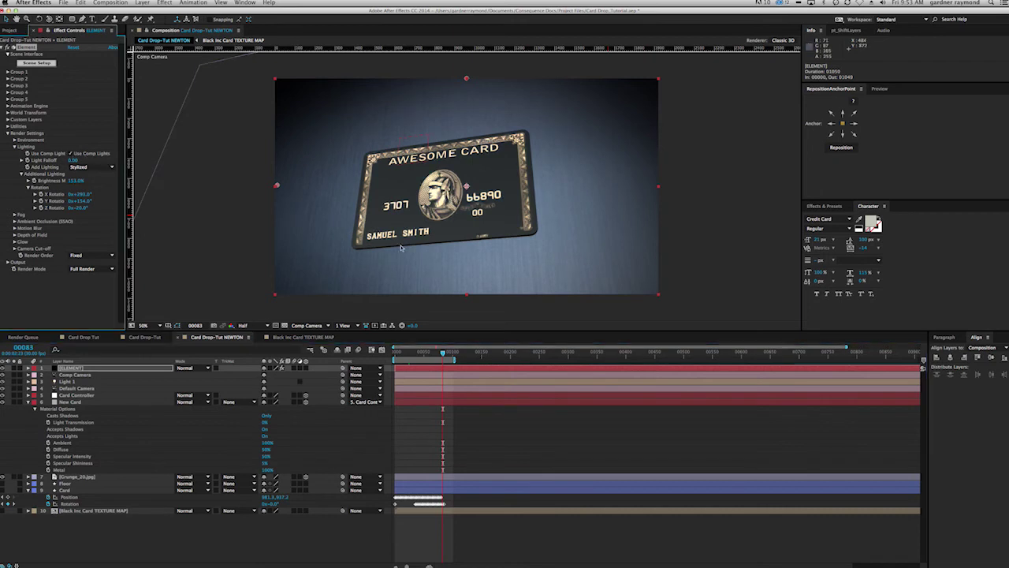
drag(73, 182, 47, 181)
click(95, 167)
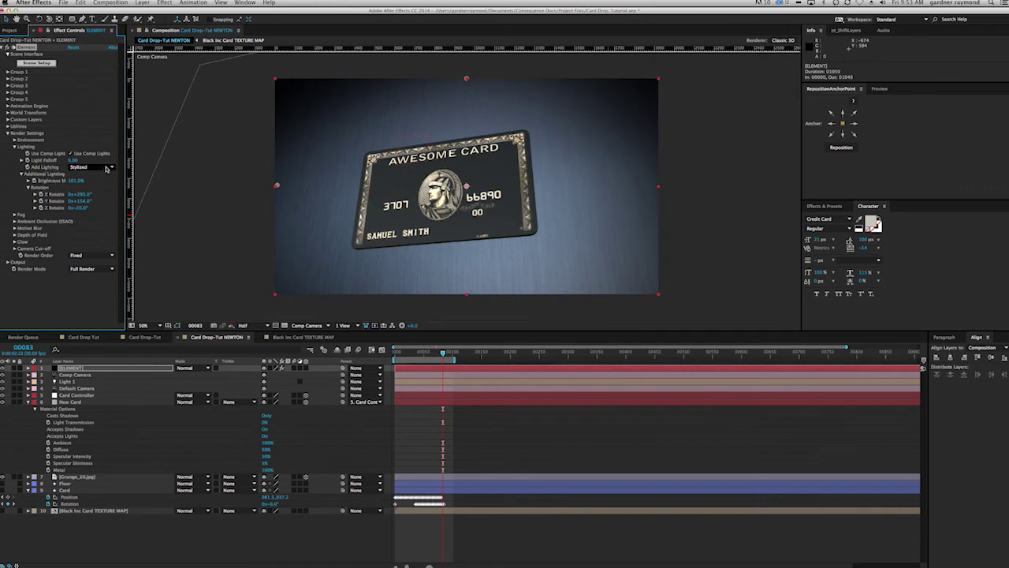
click(102, 201)
Step: Rotate the Cinema lighting to X 1x+37° and Y 138°, checking an early frame
drag(88, 201, 4, 198)
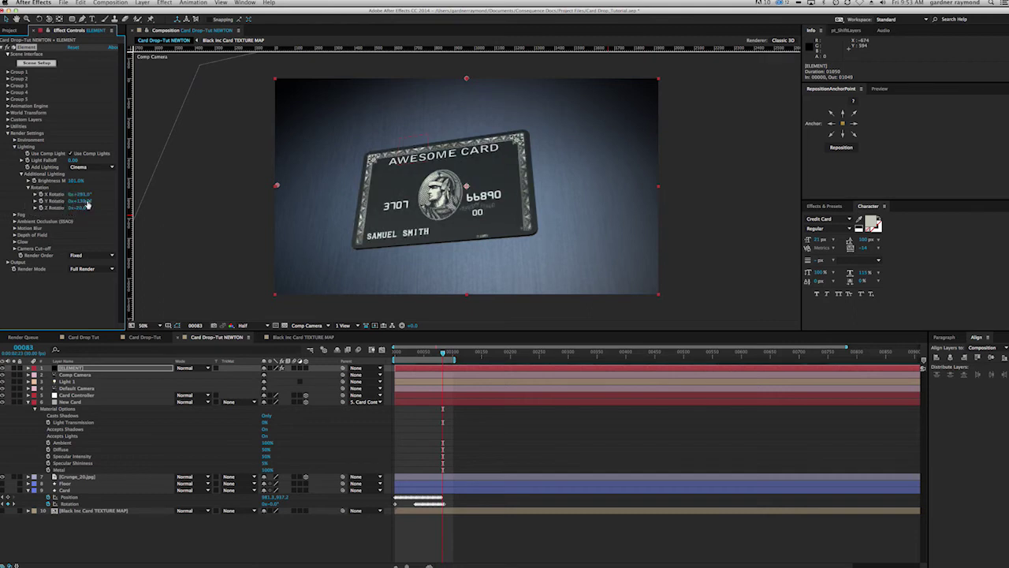
drag(81, 194, 138, 196)
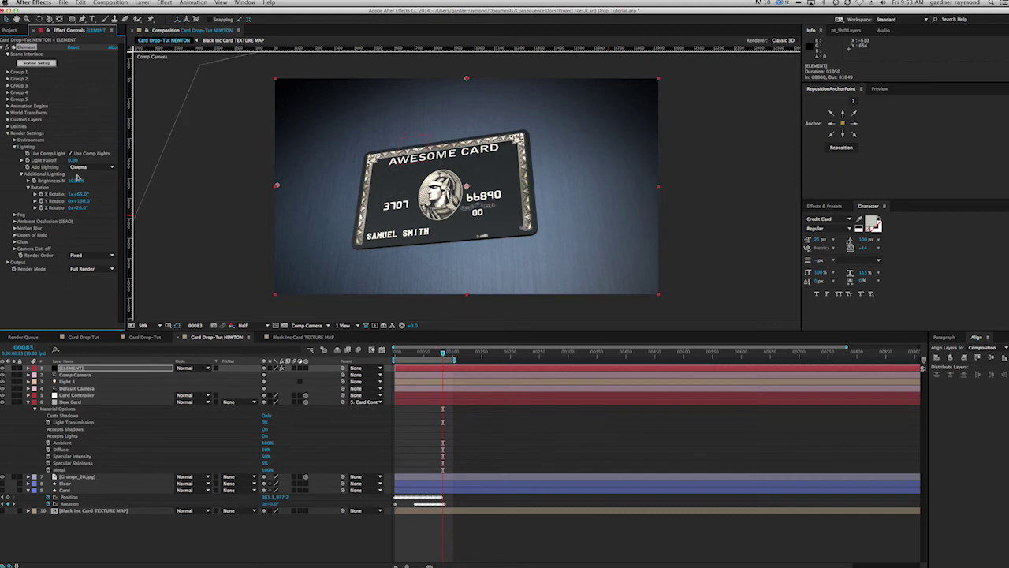
drag(81, 197, 69, 195)
drag(443, 353, 411, 355)
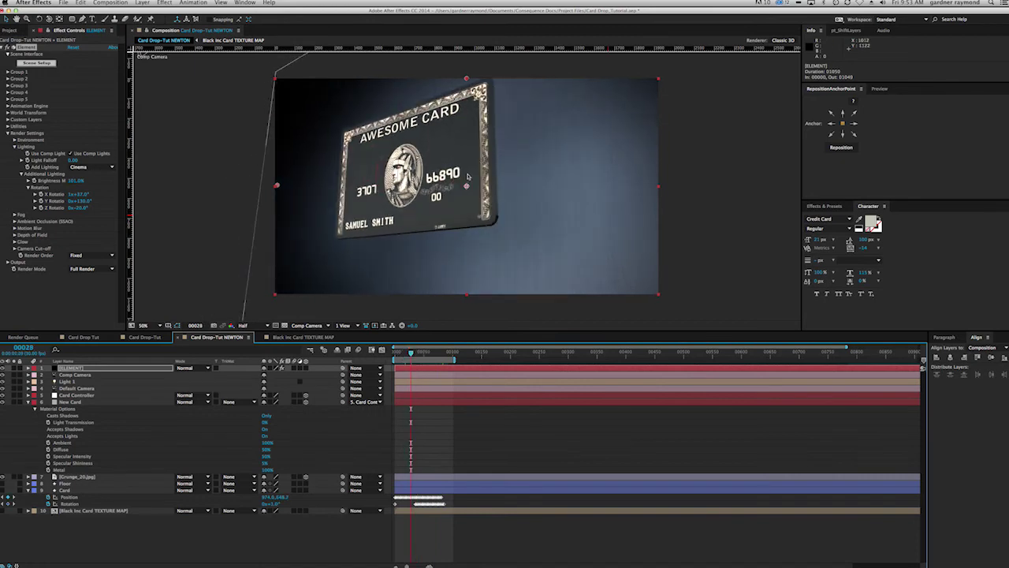
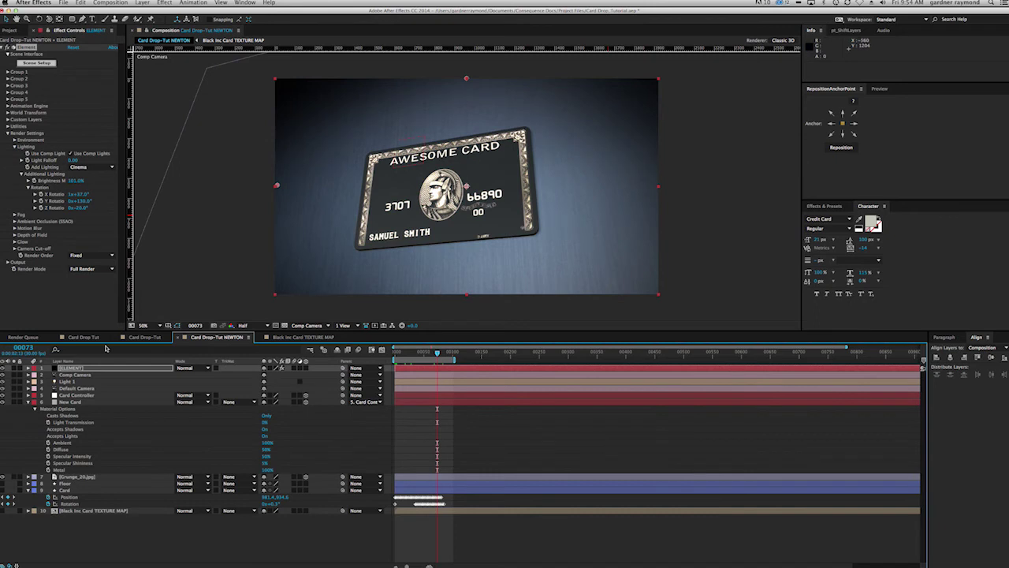
Step: Turn on Depth of Field for the Comp Camera
click(34, 402)
click(71, 375)
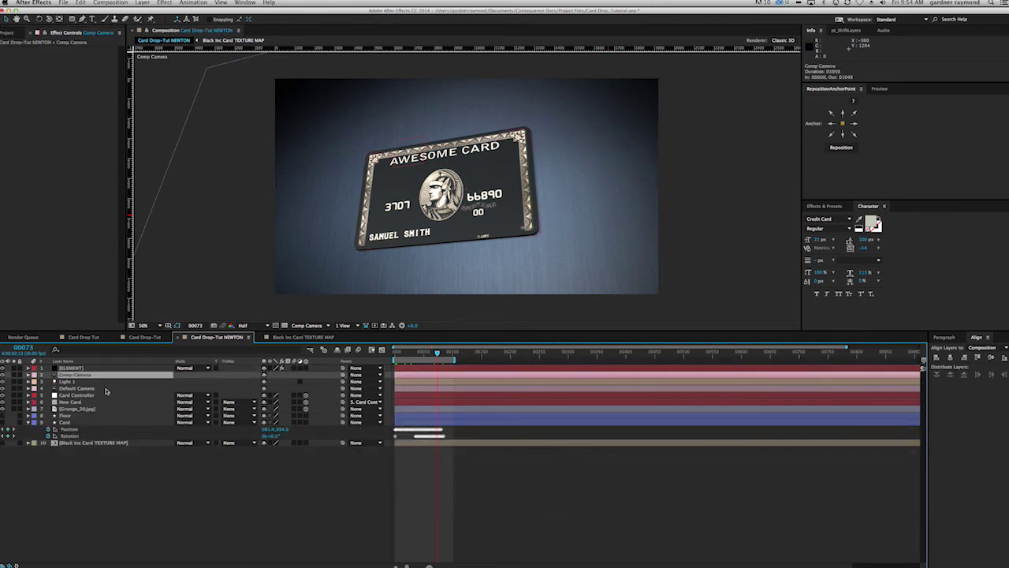
key(a)
key(a)
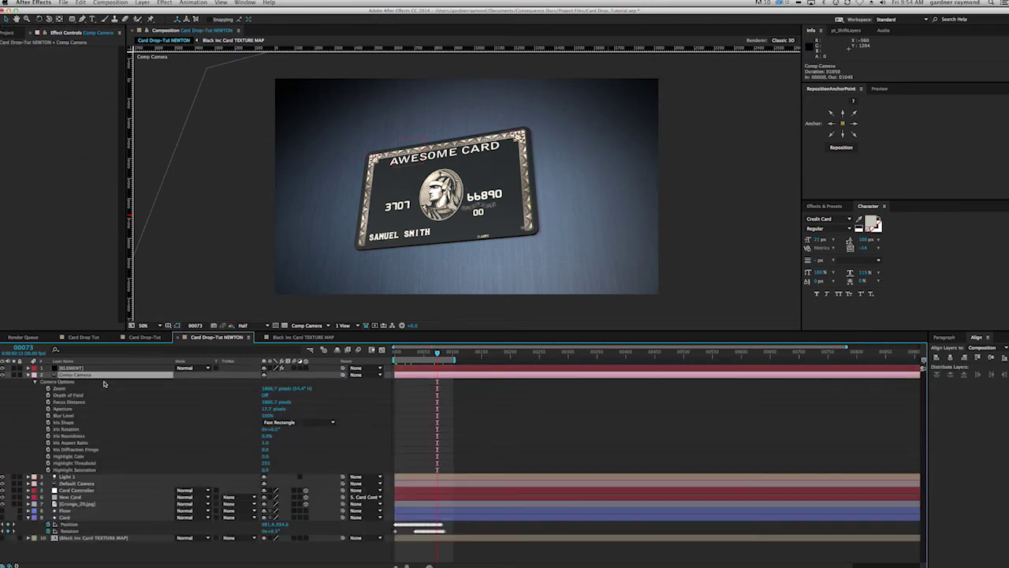
click(266, 394)
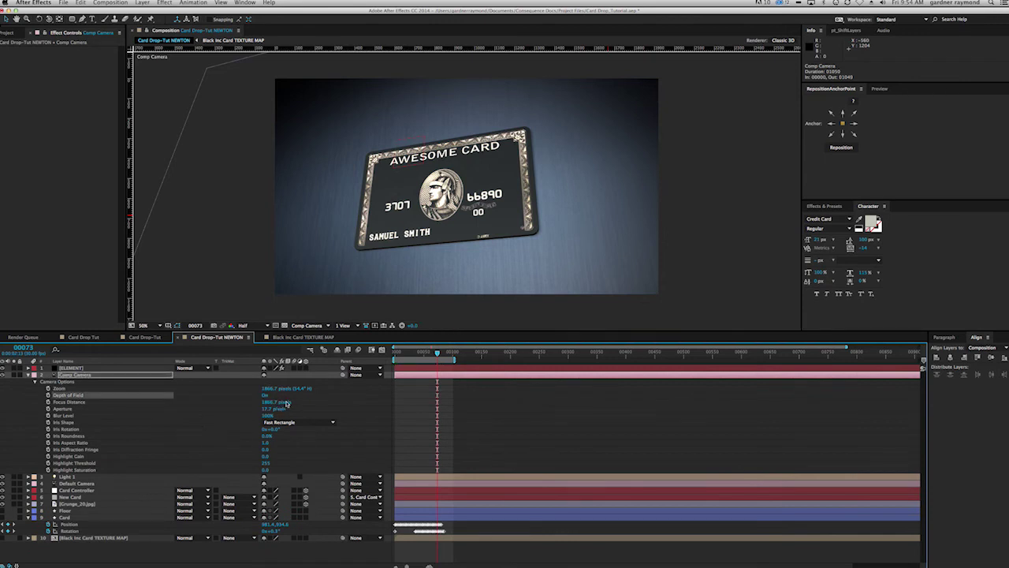
Step: Set the camera aperture to about 172.7 px, pull focus closer, and raise blur level to 421%
drag(266, 410, 471, 409)
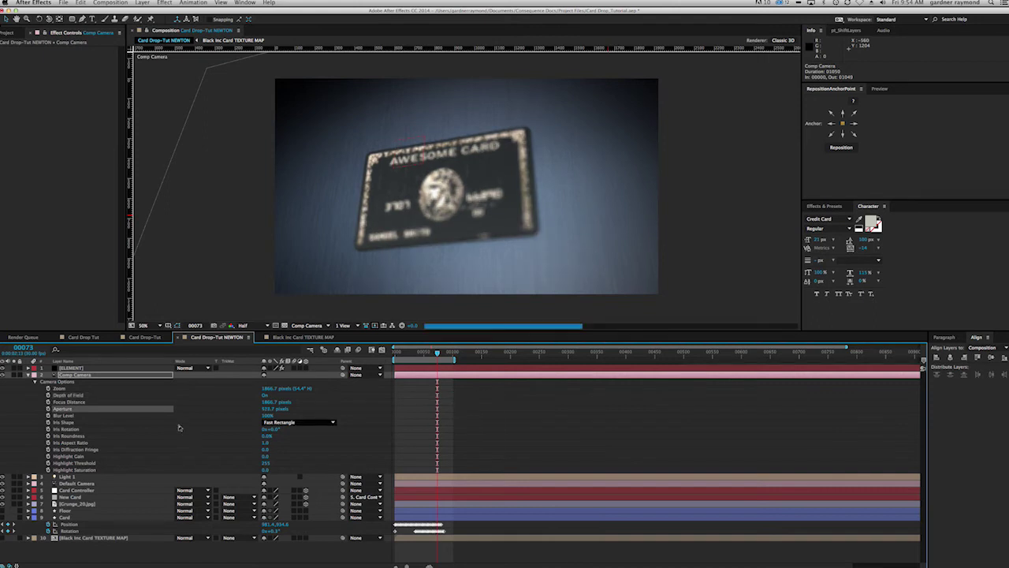
drag(271, 404, 137, 408)
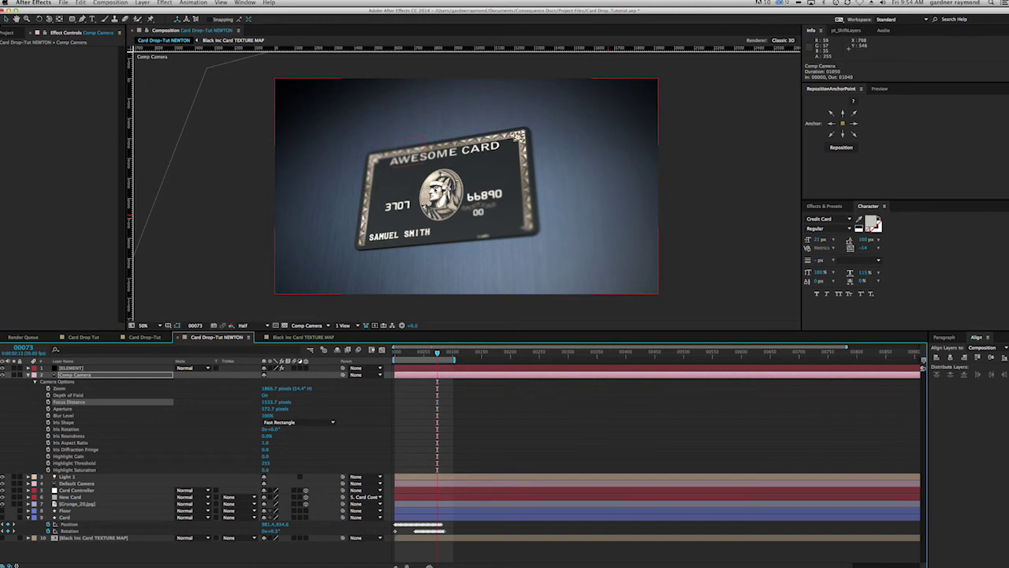
drag(268, 421, 393, 424)
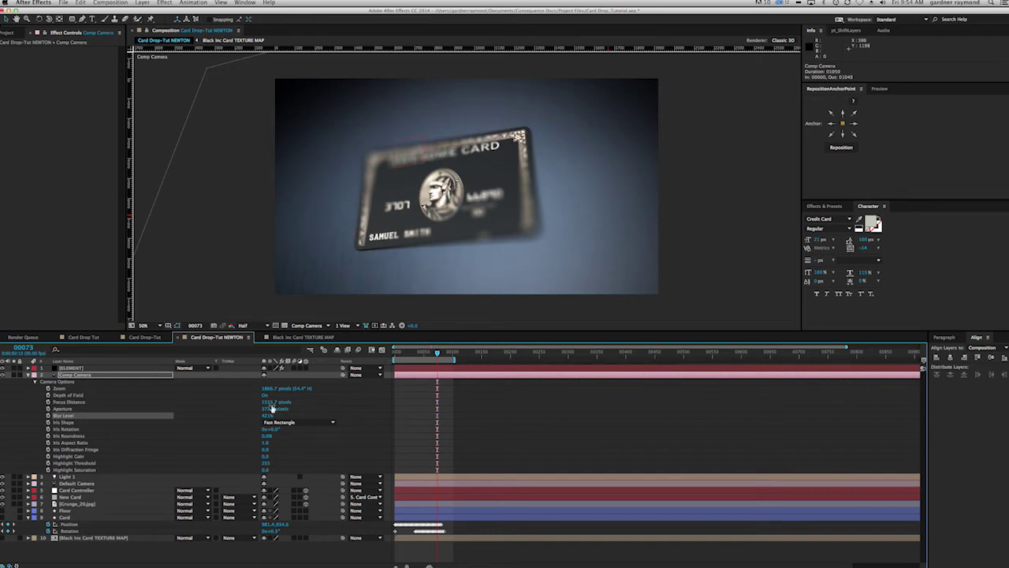
drag(269, 411, 138, 407)
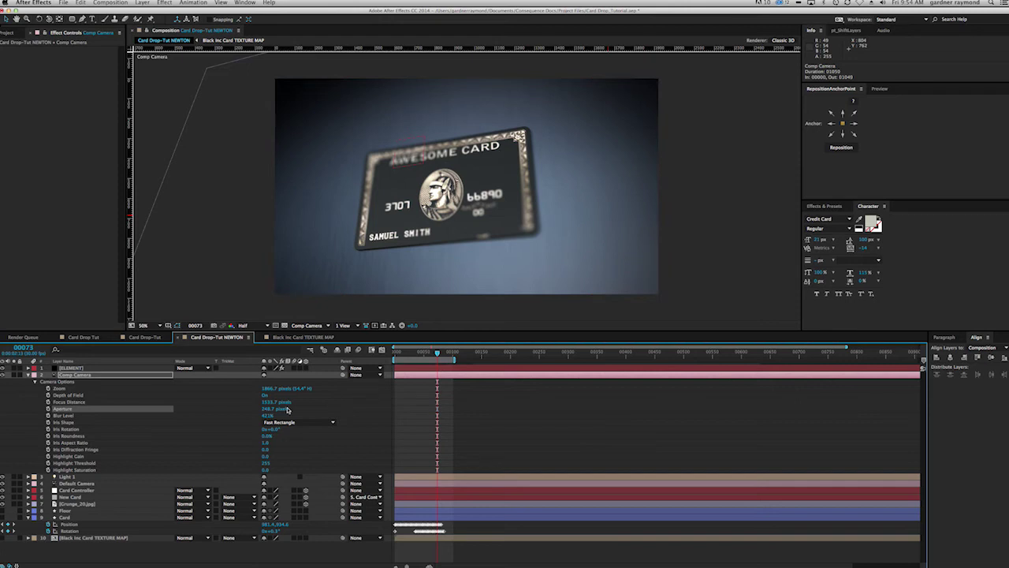
drag(271, 409, 237, 407)
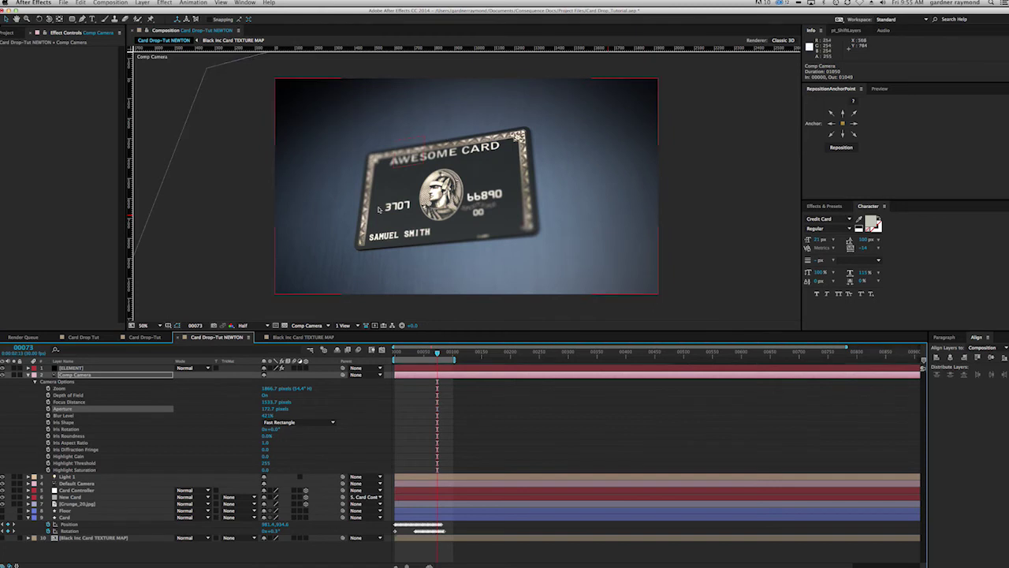
Step: Scrub between frames 20 and 53 to review how soft the card looks
drag(438, 362, 407, 353)
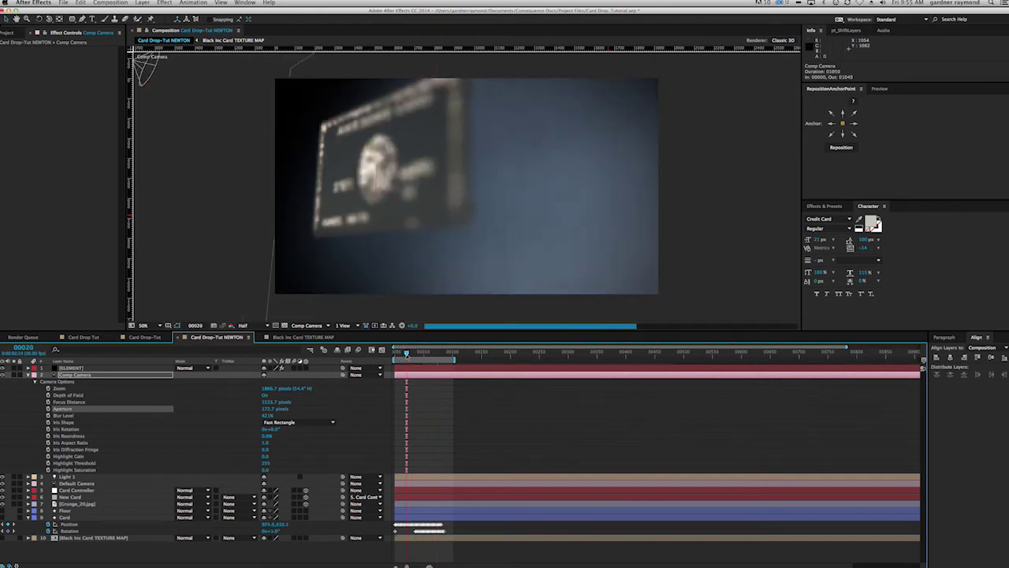
click(426, 352)
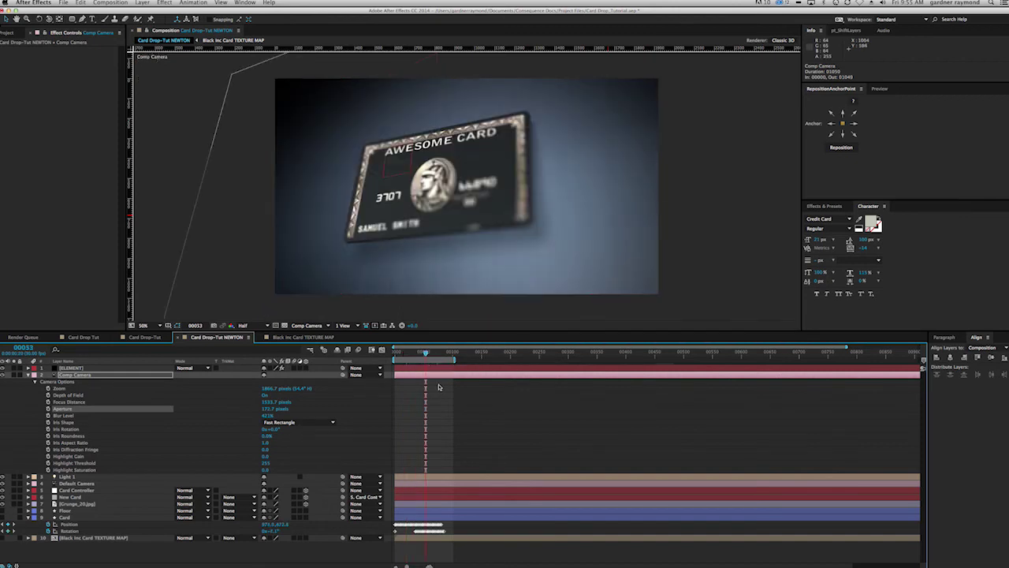
click(421, 353)
drag(421, 353, 409, 353)
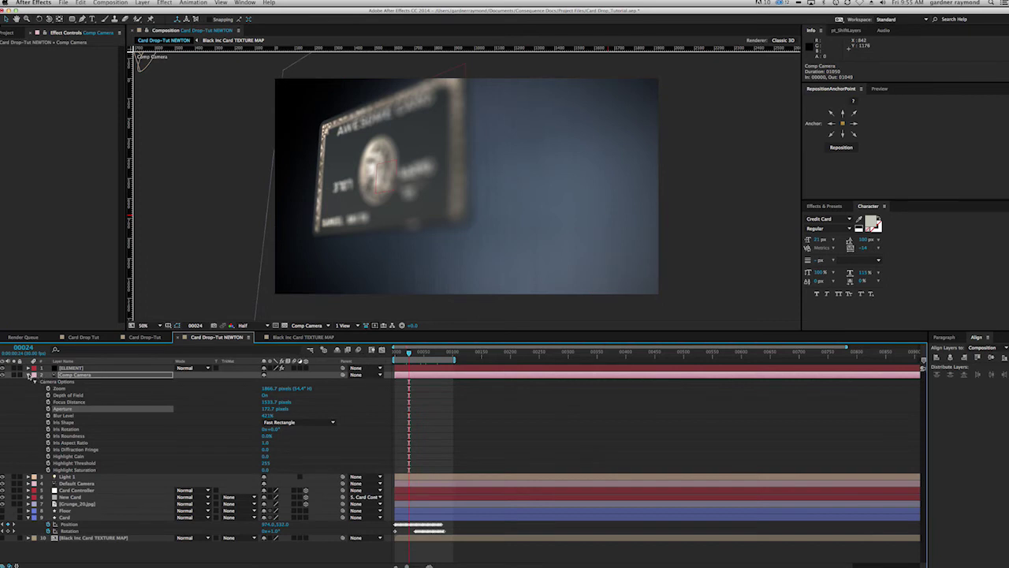
click(32, 376)
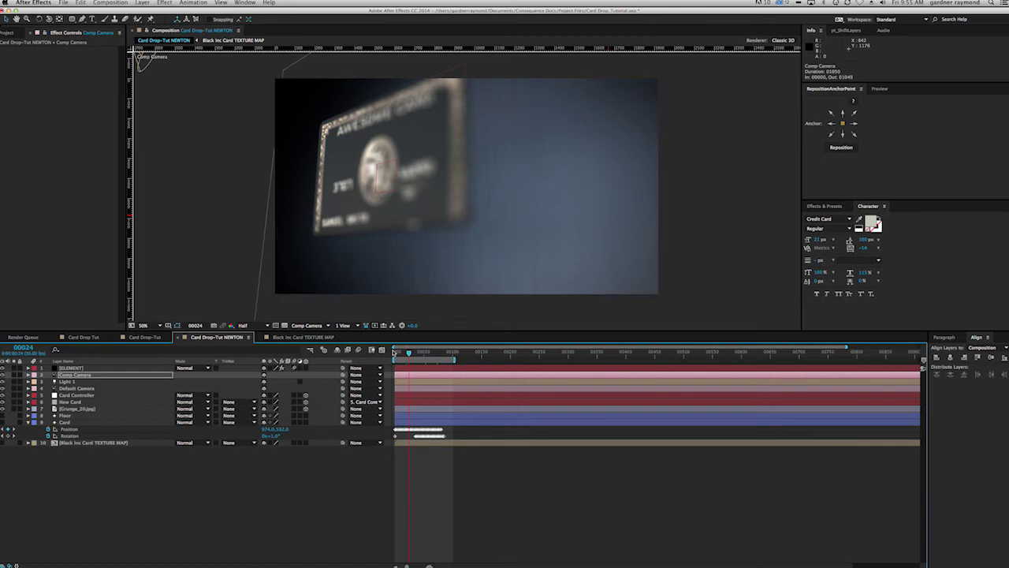
Step: Enable composition motion blur and switch the Comp Camera's depth of field off
click(359, 350)
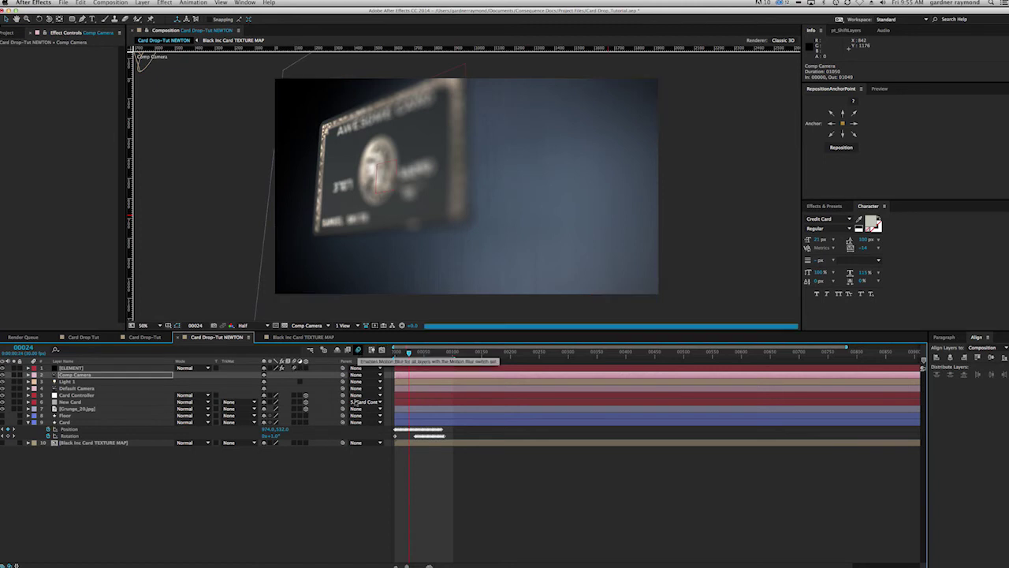
drag(408, 352, 429, 353)
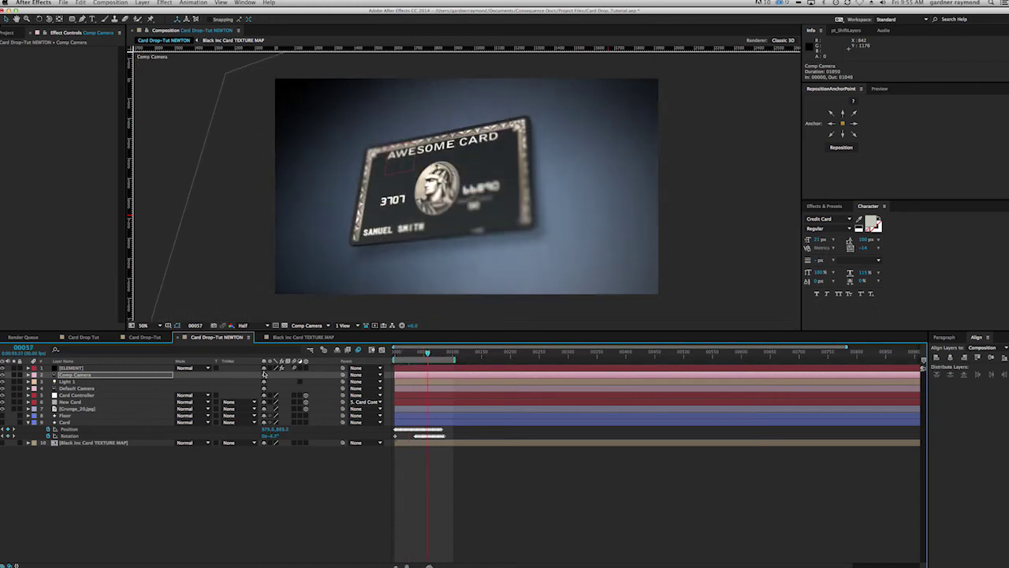
click(74, 375)
key(a)
key(a)
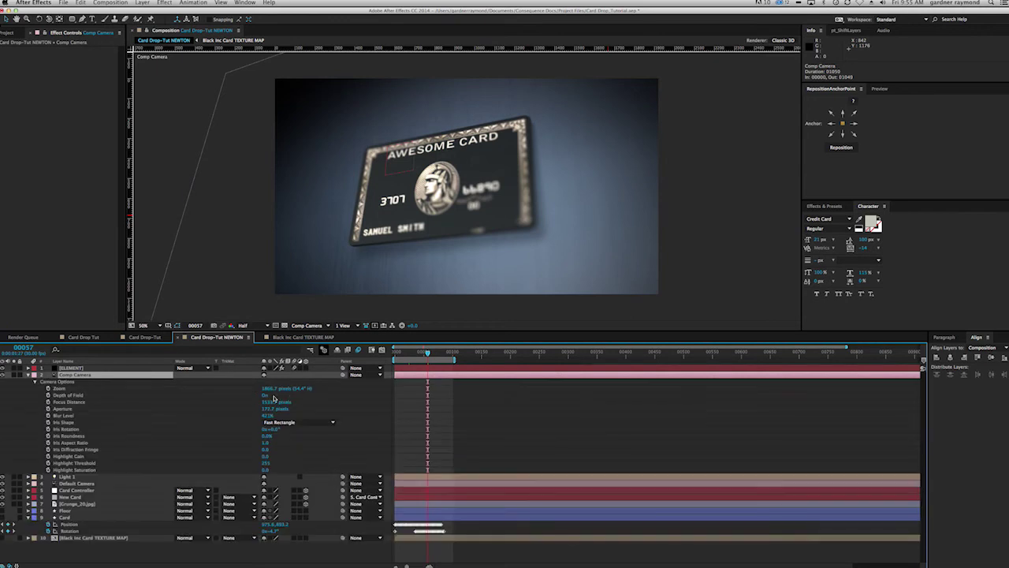
click(266, 395)
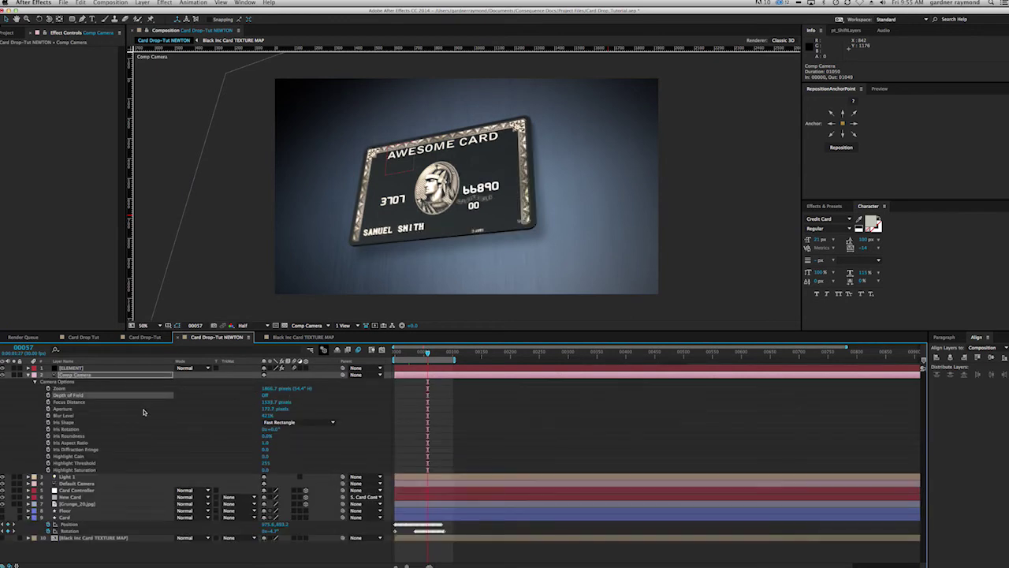
Step: Preview the card drop and step through its landing frames
key(space)
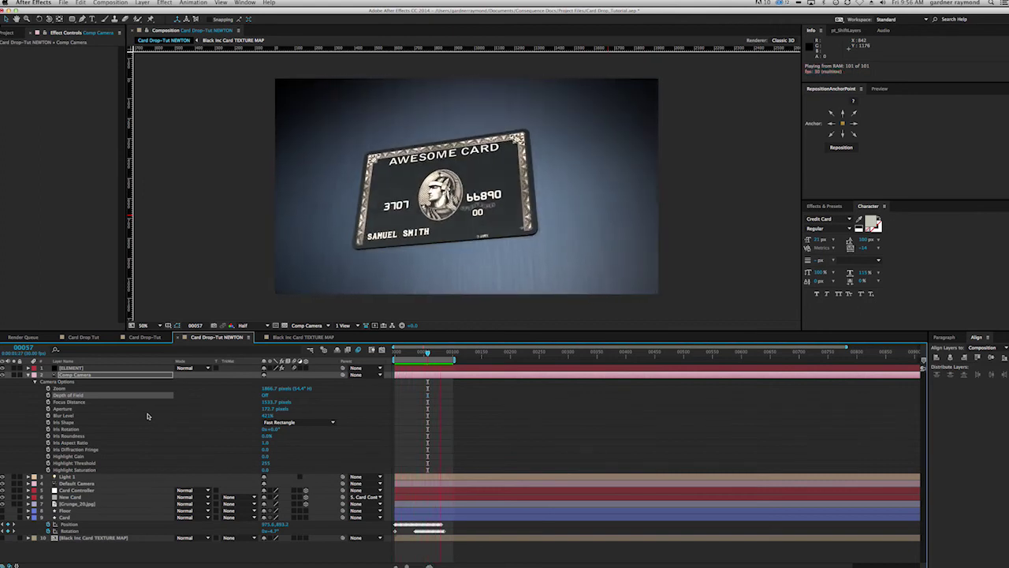
key(space)
drag(432, 354, 439, 358)
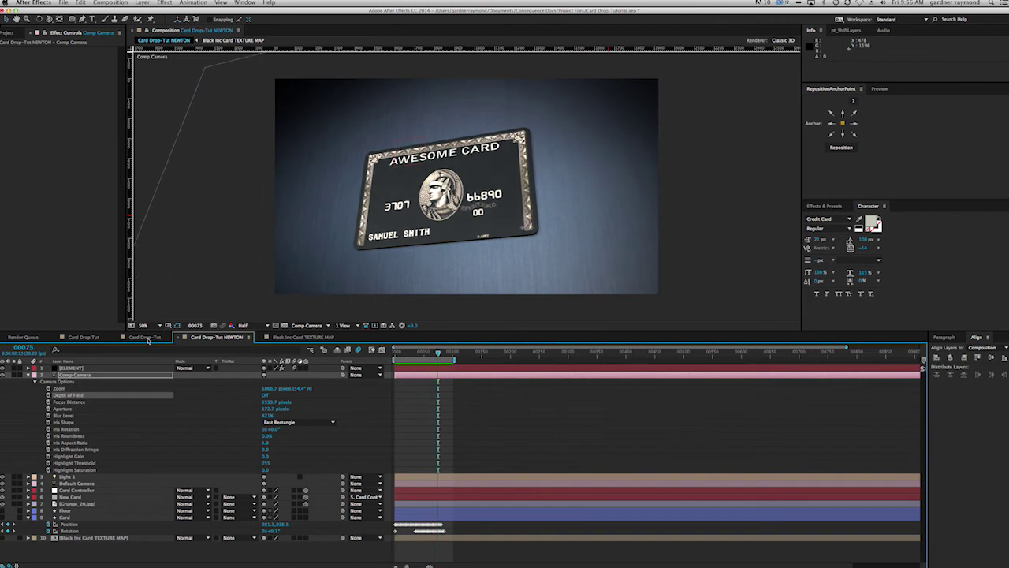
click(146, 337)
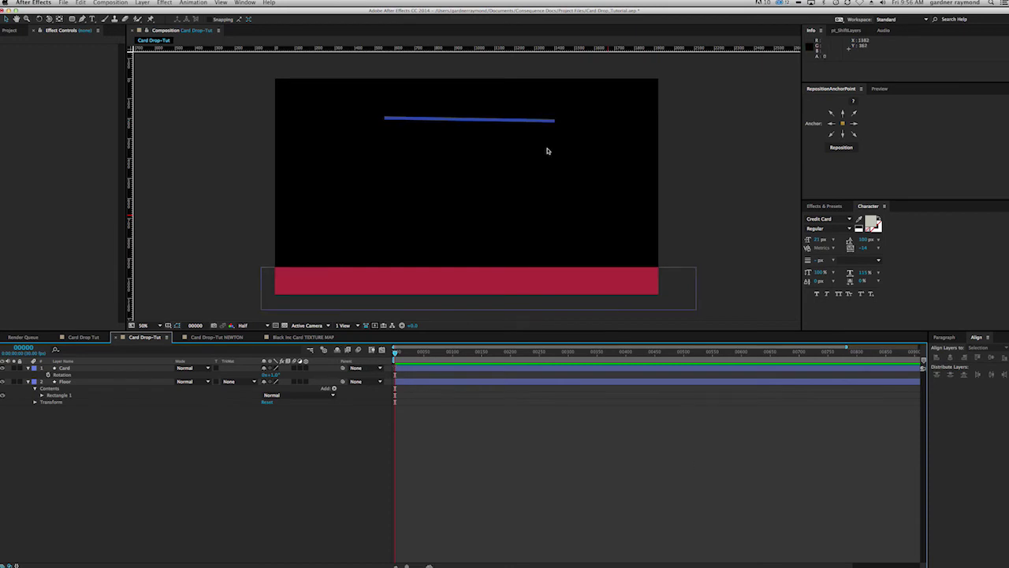
click(287, 337)
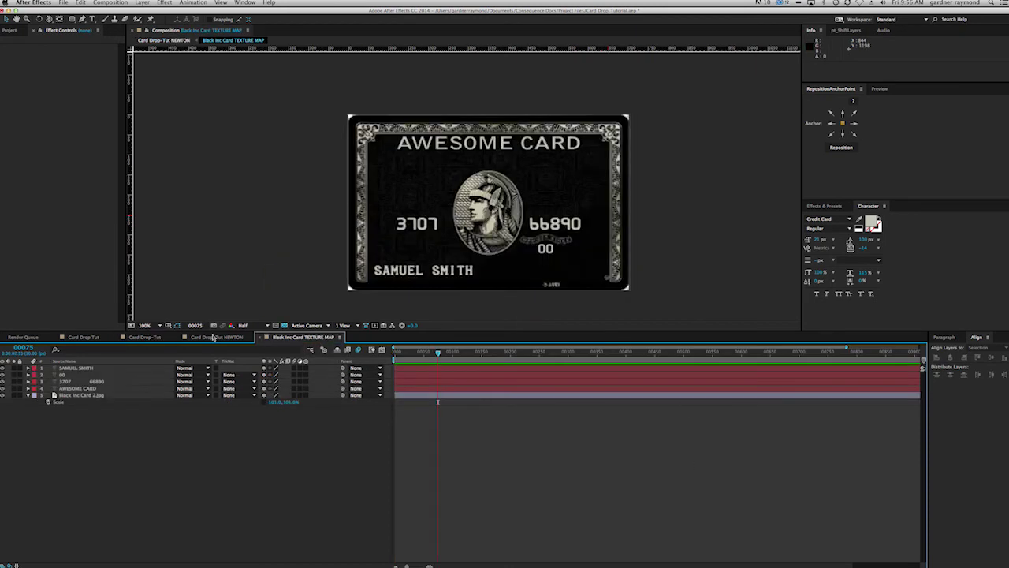
click(213, 337)
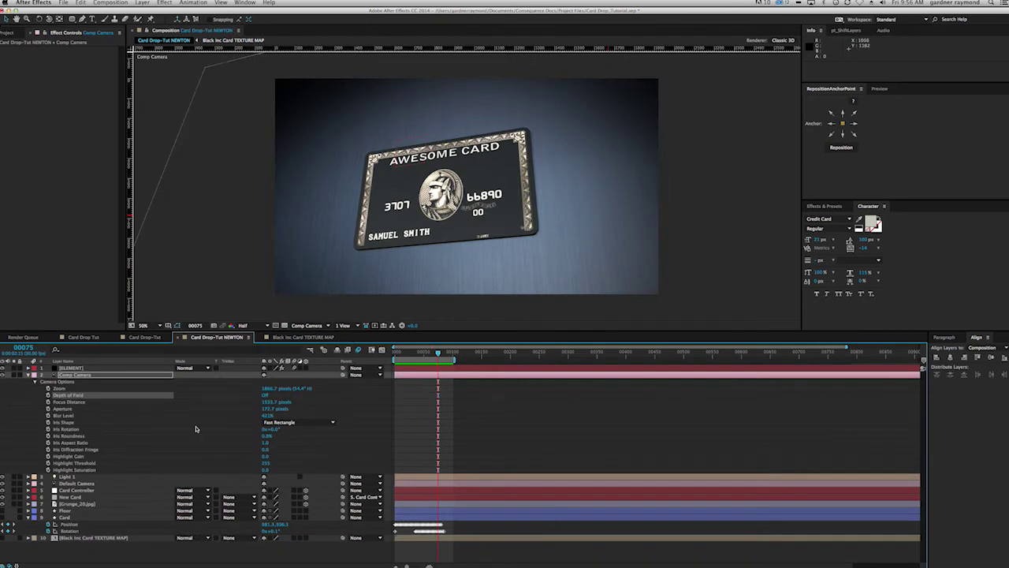
click(144, 338)
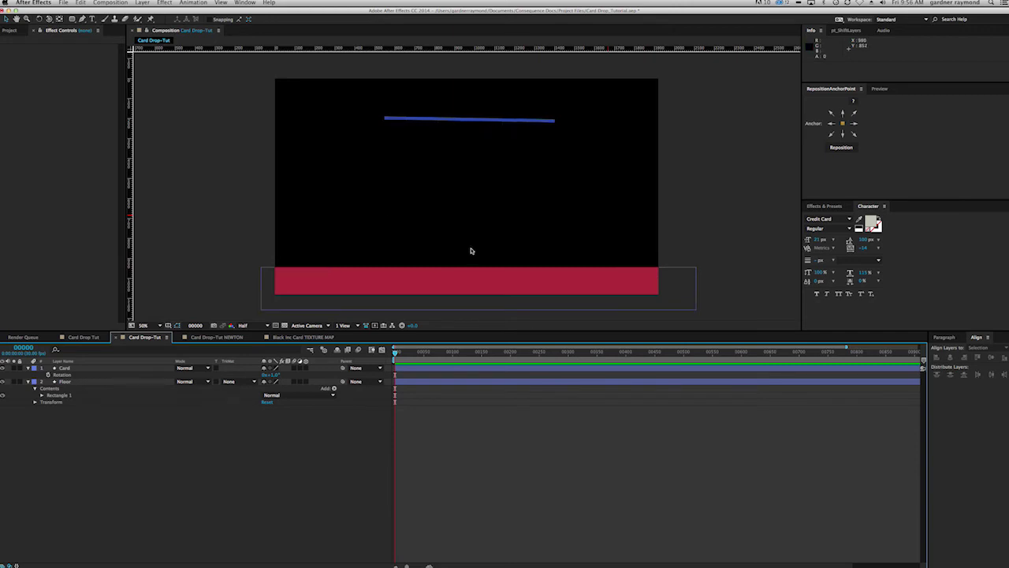
click(476, 283)
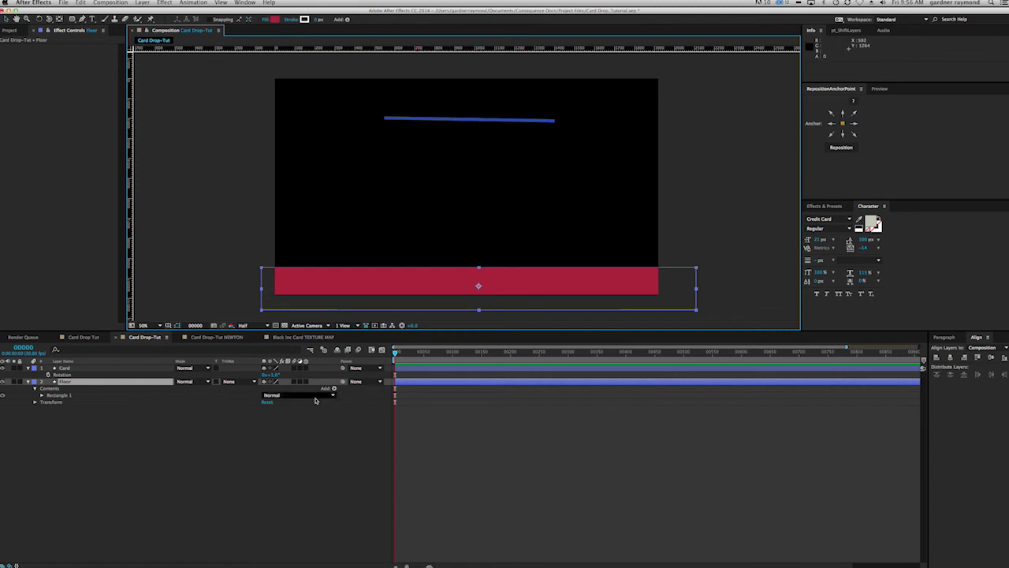
click(219, 338)
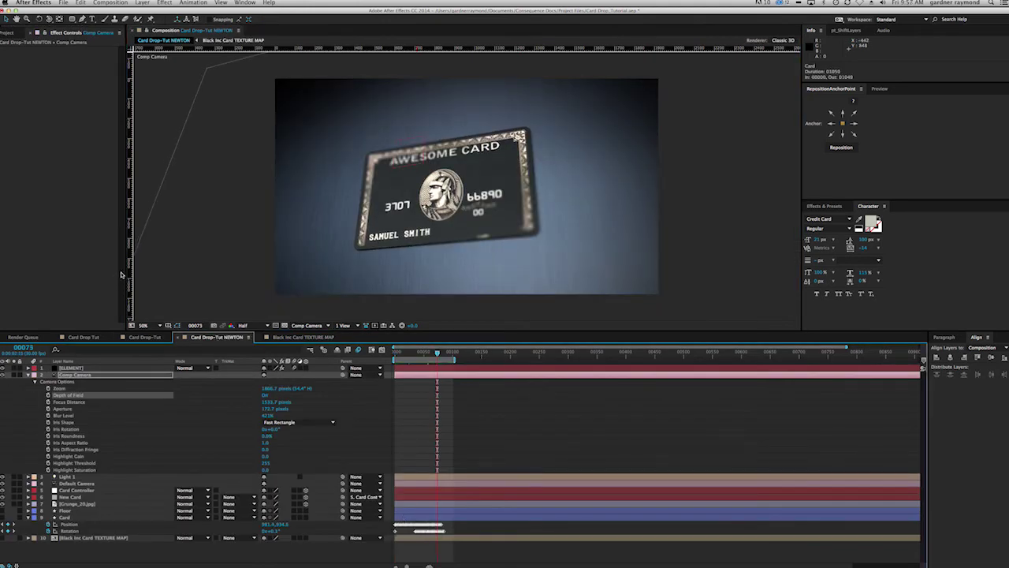
Step: Create a new black solid layer named 'Of'
key(super+y)
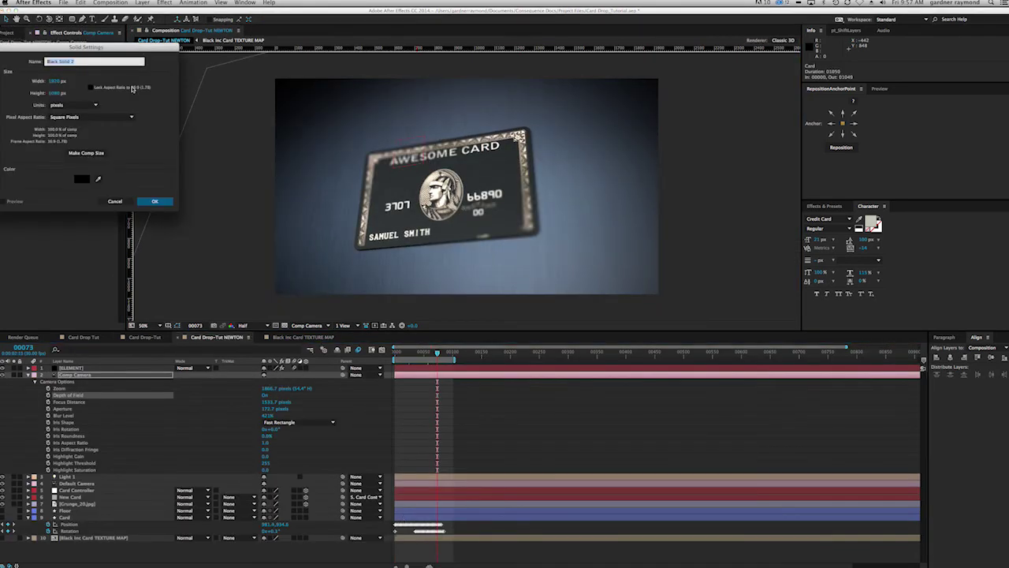
text(Of)
click(154, 200)
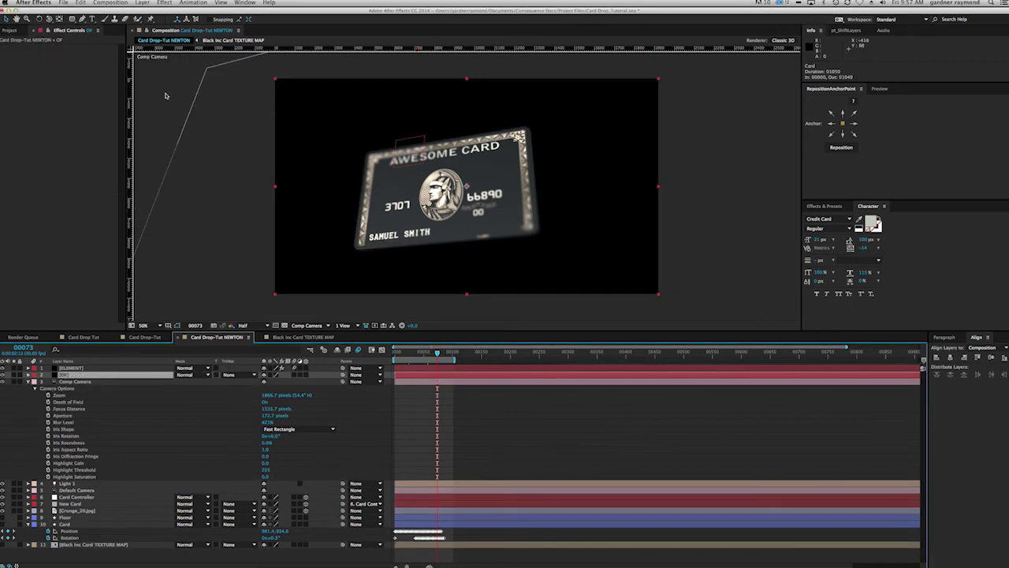
Step: Apply Video Copilot Optical Flares to the solid
click(166, 3)
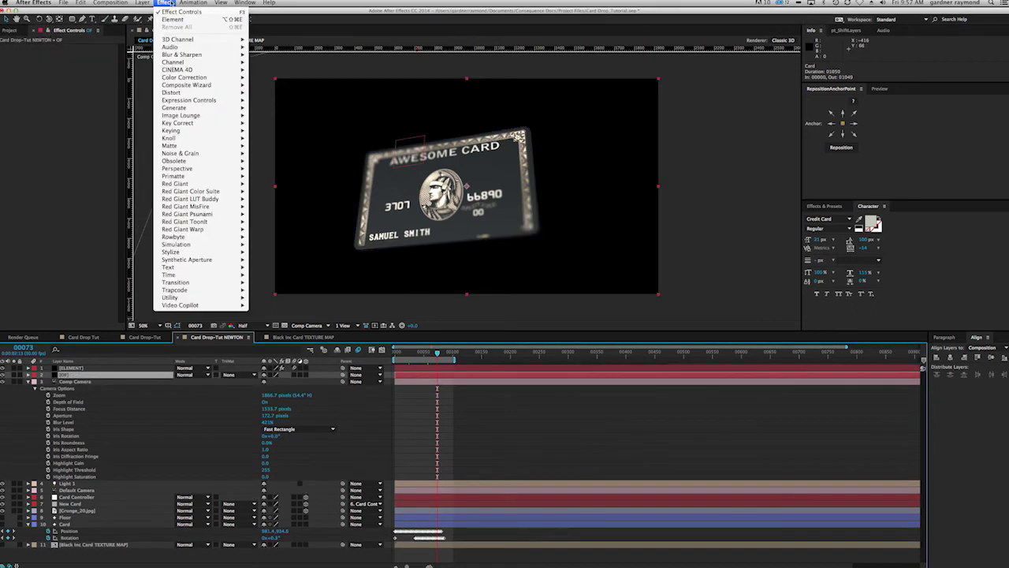
mouse_move(177, 307)
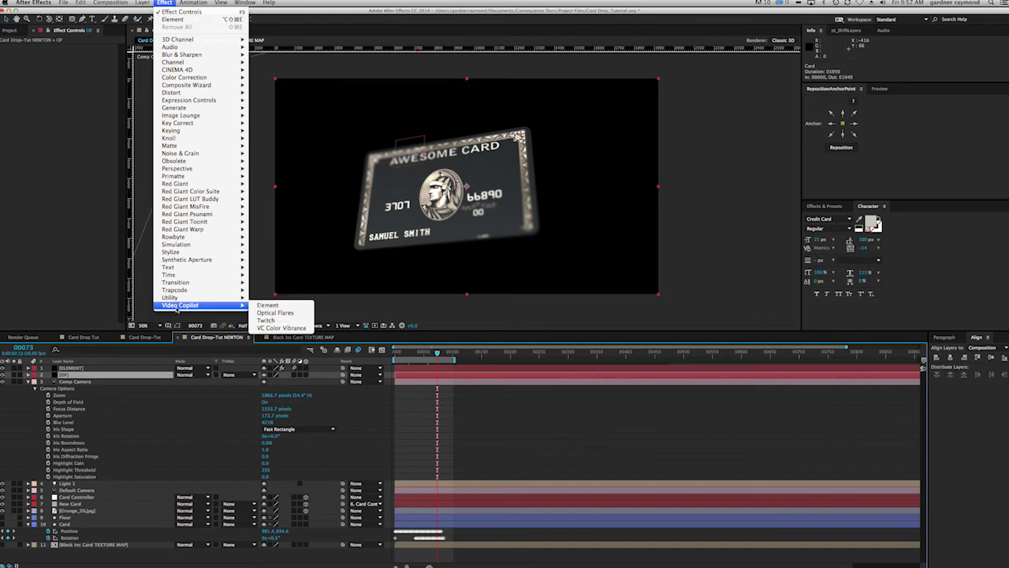
click(276, 313)
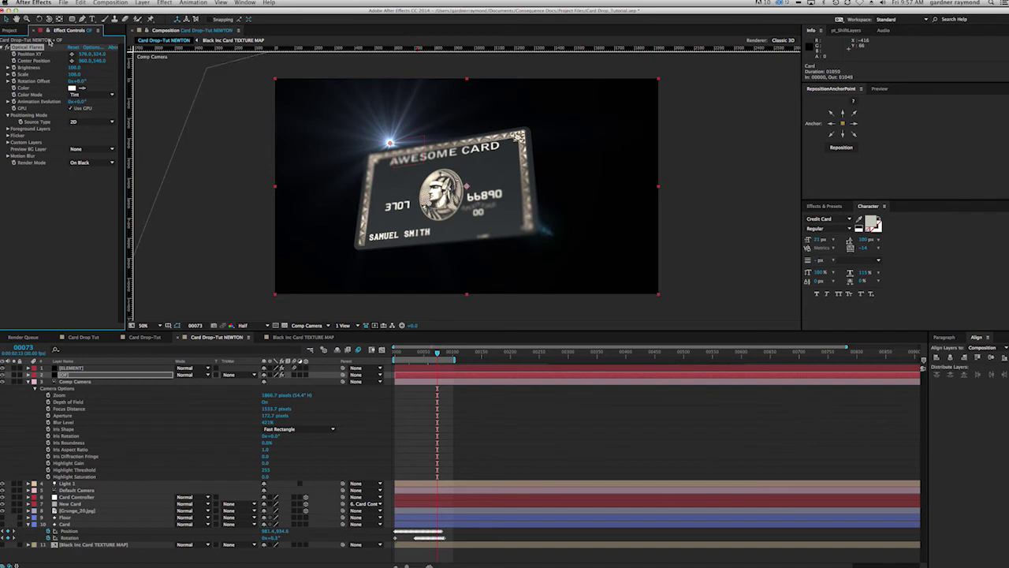
Step: Load the Light > Beached flare preset and position the light at upper right
drag(125, 85, 143, 79)
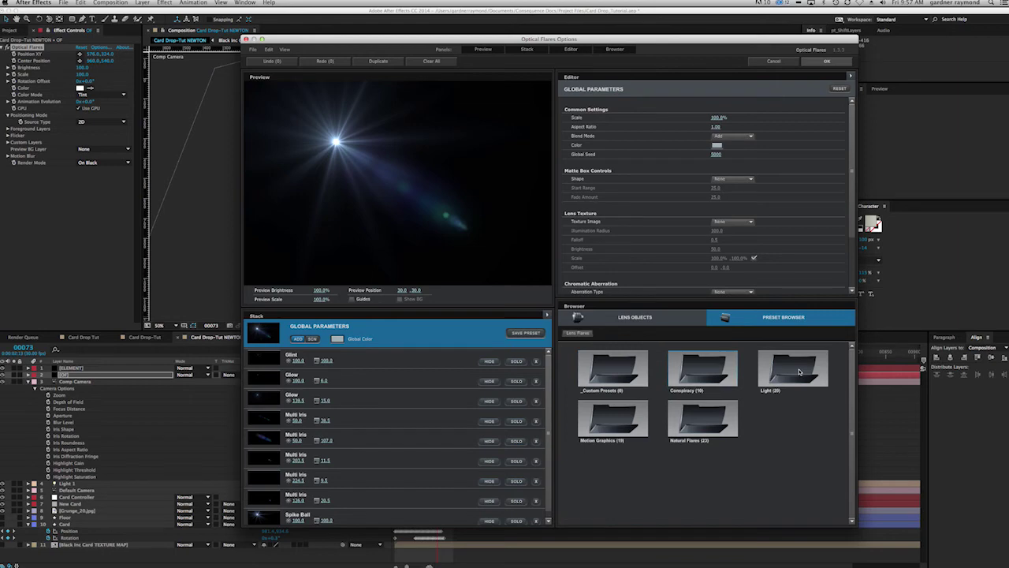
click(799, 372)
click(798, 372)
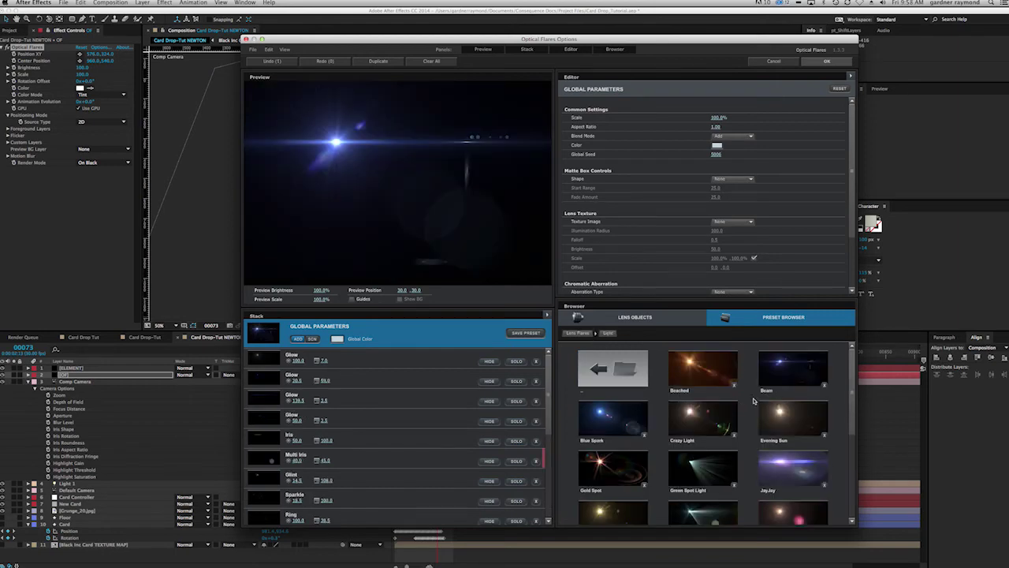
scroll(754, 400, down, 1)
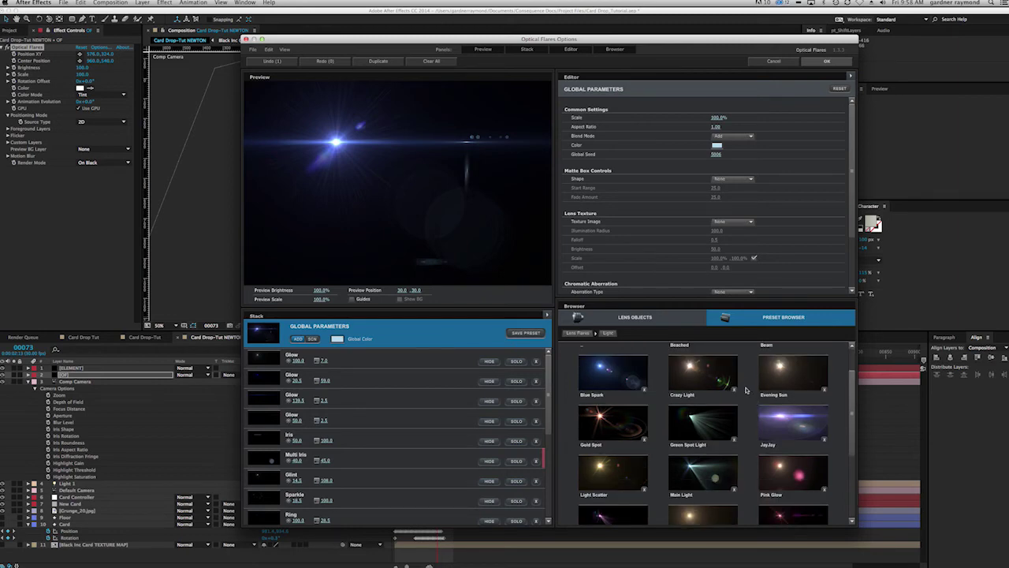
scroll(746, 389, up, 1)
double_click(698, 371)
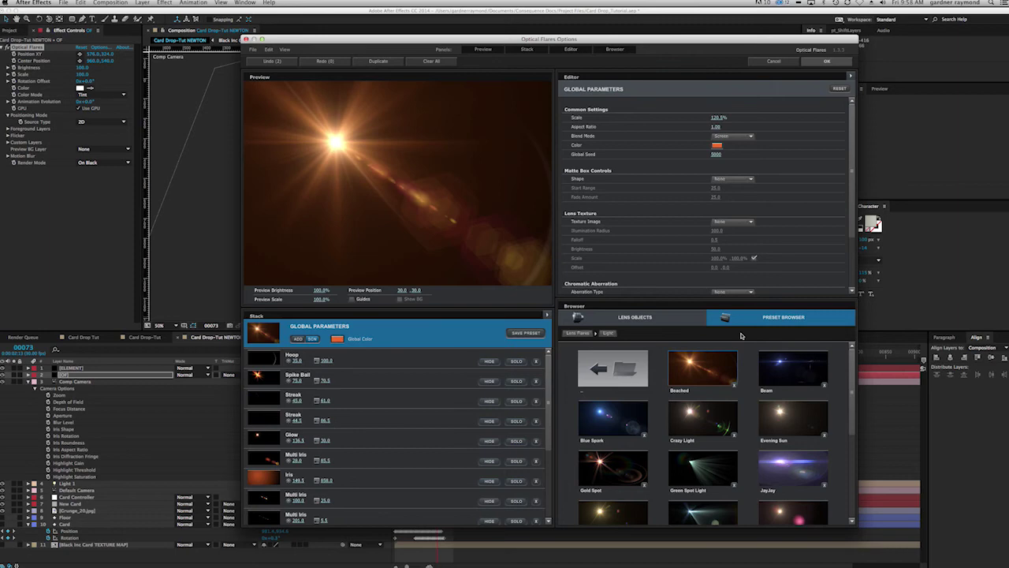
drag(442, 142, 515, 119)
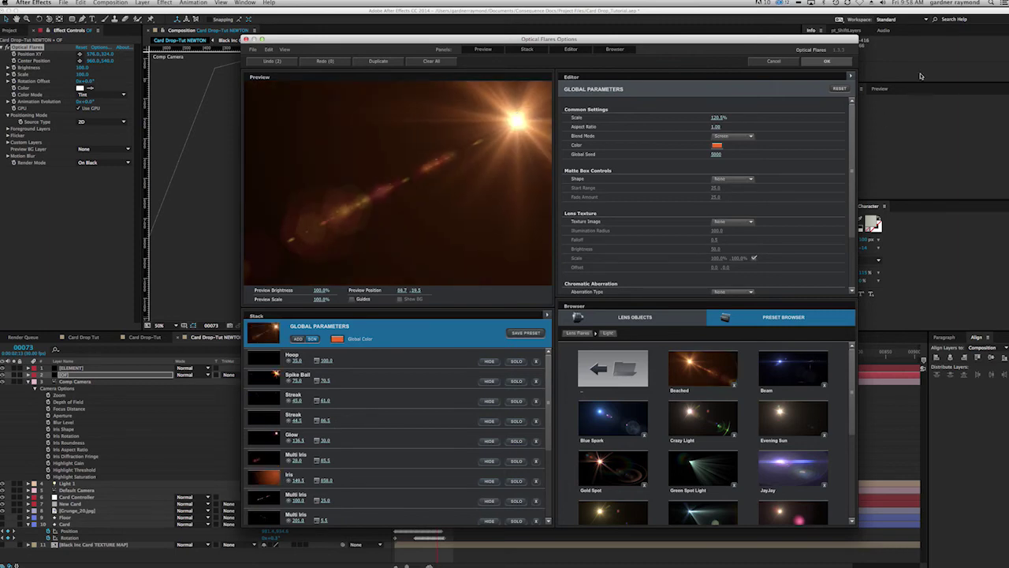
Step: Hide the Multi Iris, Iris, Streak and other flare elements, then apply the flare
click(493, 502)
drag(544, 432, 549, 506)
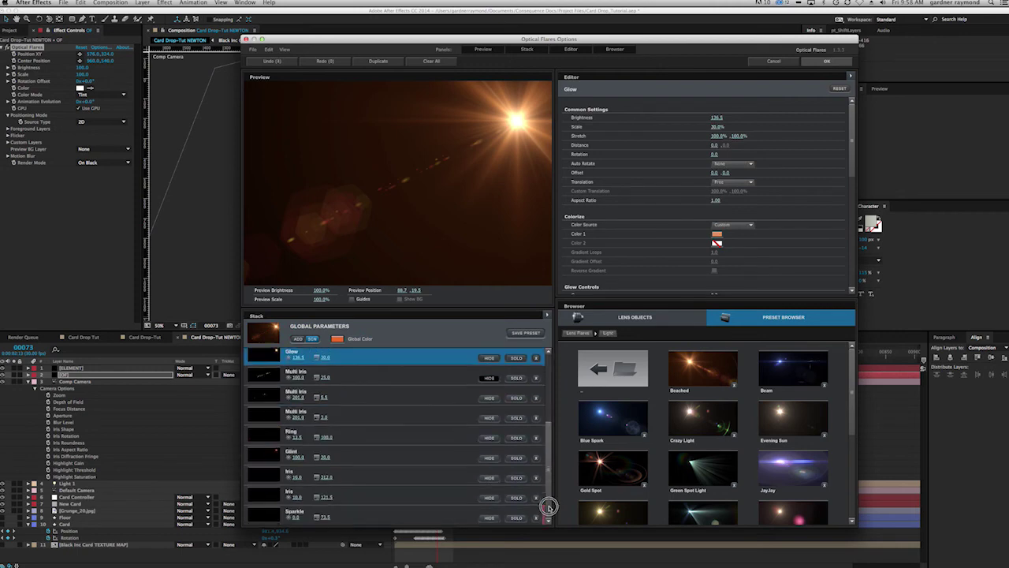
click(490, 399)
click(488, 478)
drag(548, 461, 547, 363)
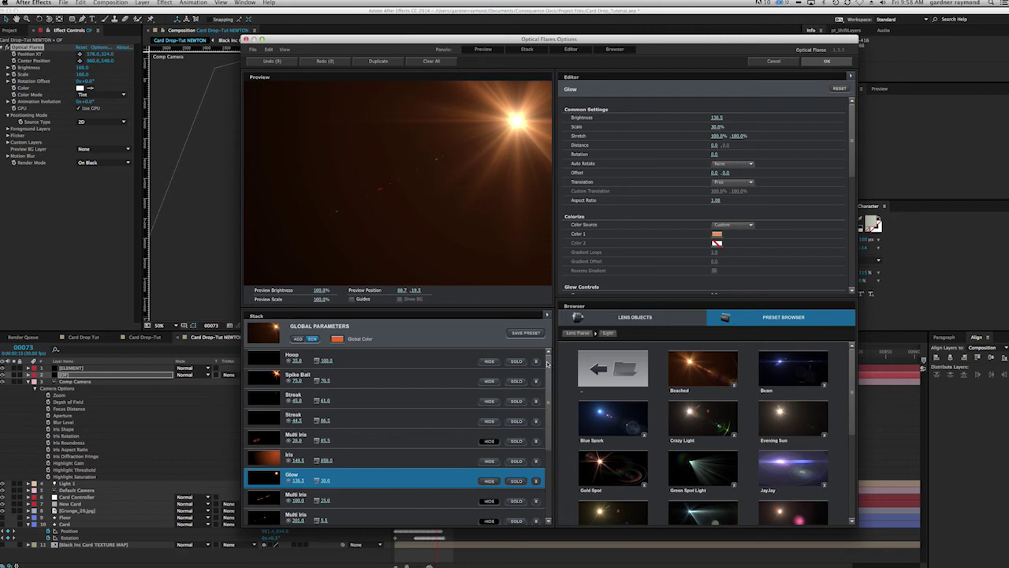
click(489, 401)
drag(547, 424, 545, 459)
scroll(545, 471, down, 1)
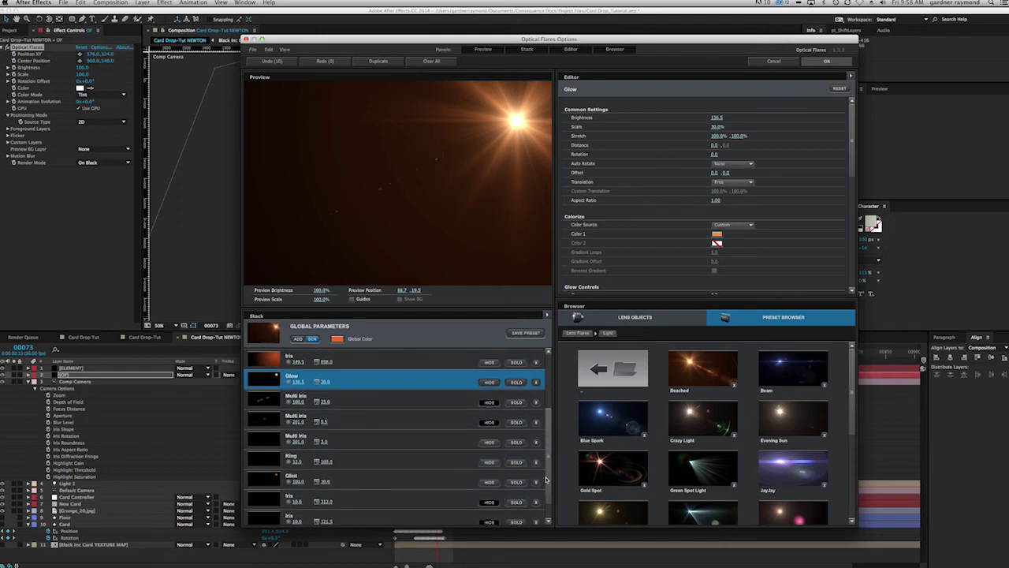
click(490, 464)
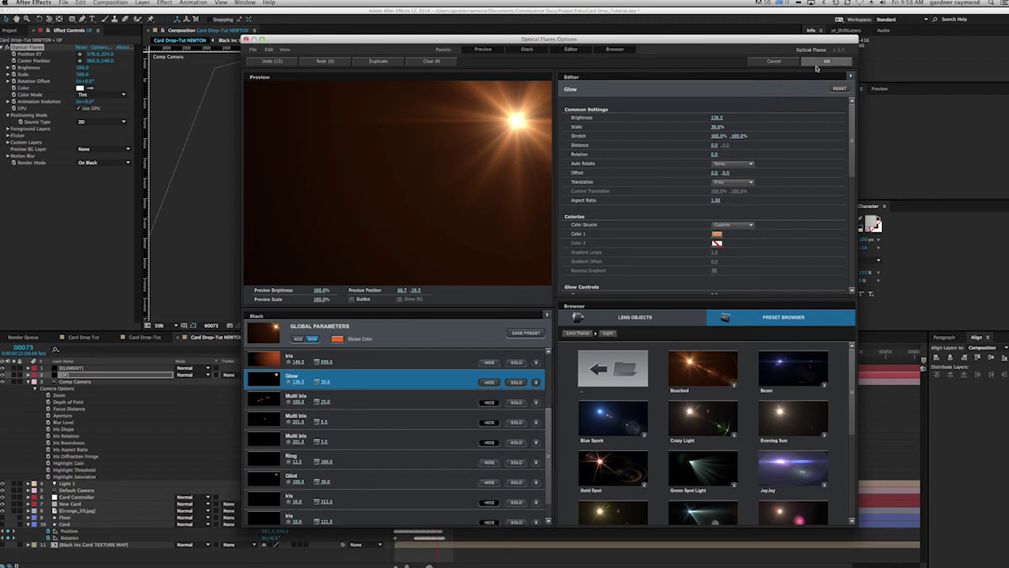
click(824, 61)
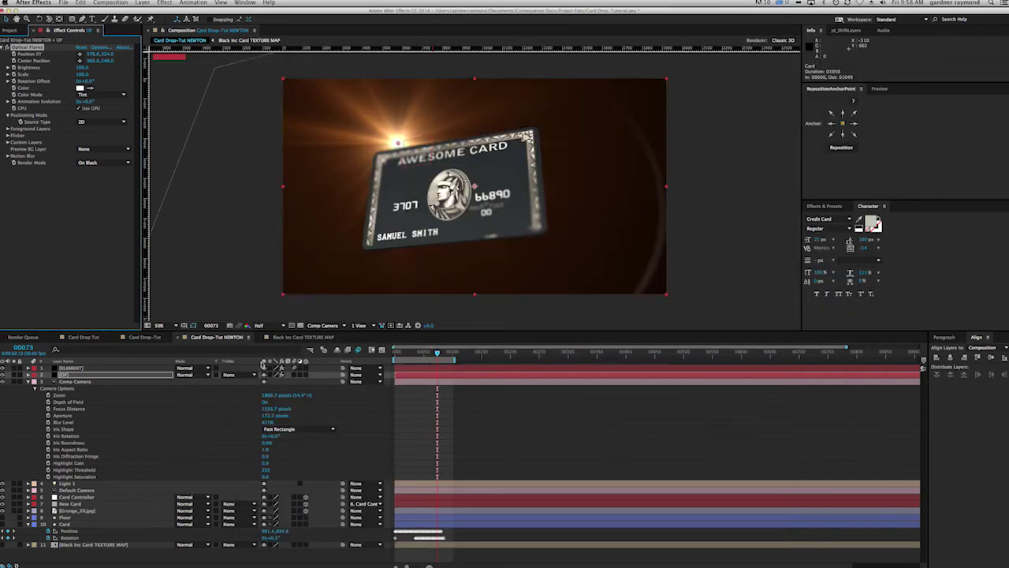
Step: Set the OF flare layer's blending mode to Add
click(253, 373)
click(193, 375)
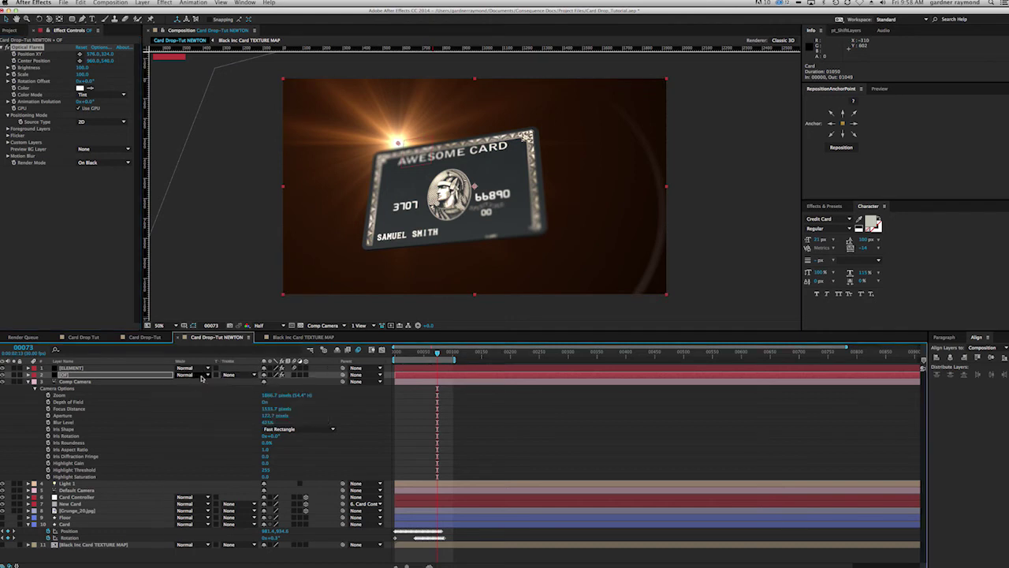
click(193, 375)
click(190, 328)
Step: Drag the flare centre past the top-right corner and toggle the layer to compare
drag(398, 143, 771, 37)
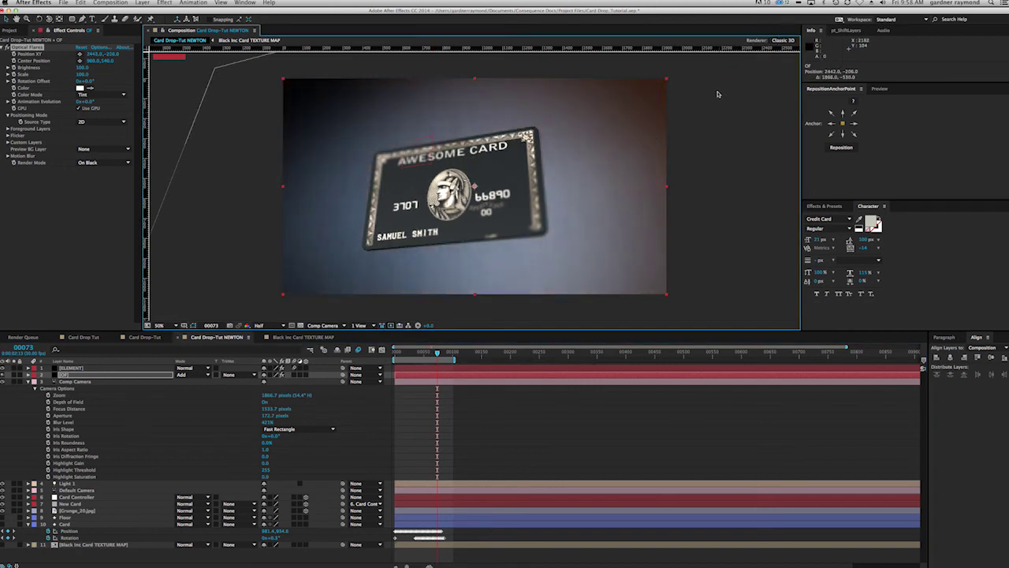
drag(438, 354, 449, 356)
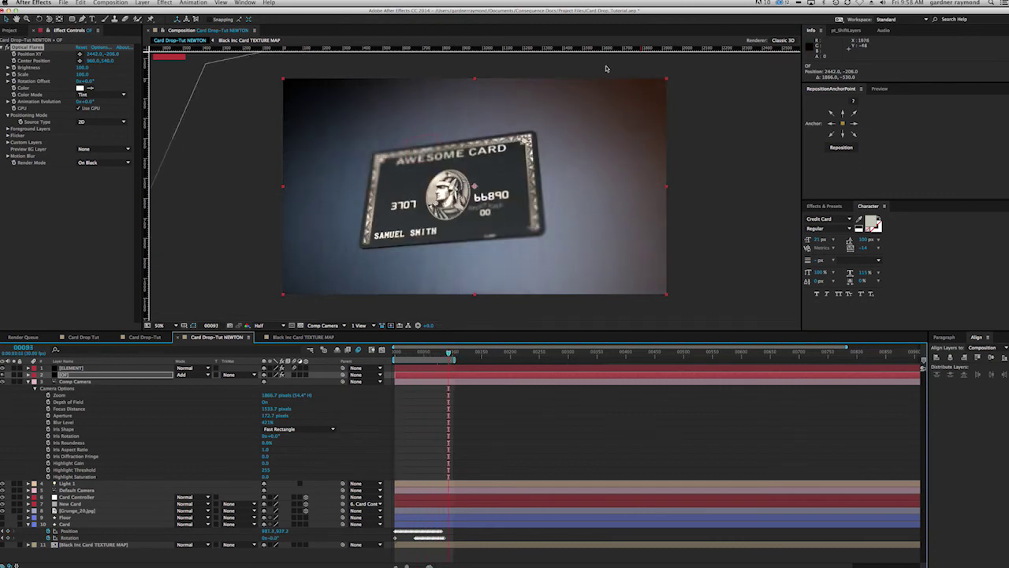
click(3, 375)
click(3, 375)
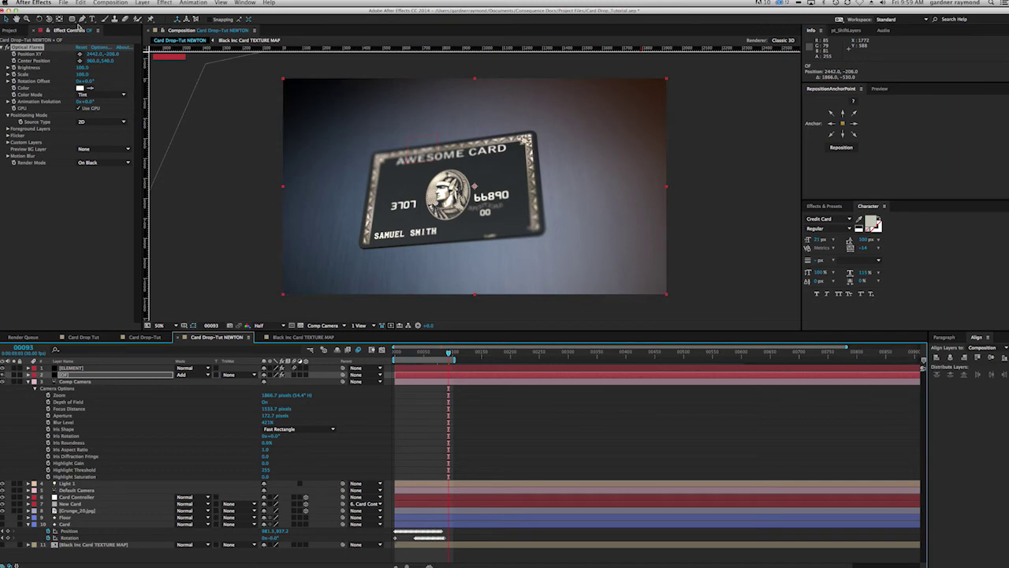
Step: Un-hide the Multi Iris element in Optical Flares Options and apply the change
click(103, 51)
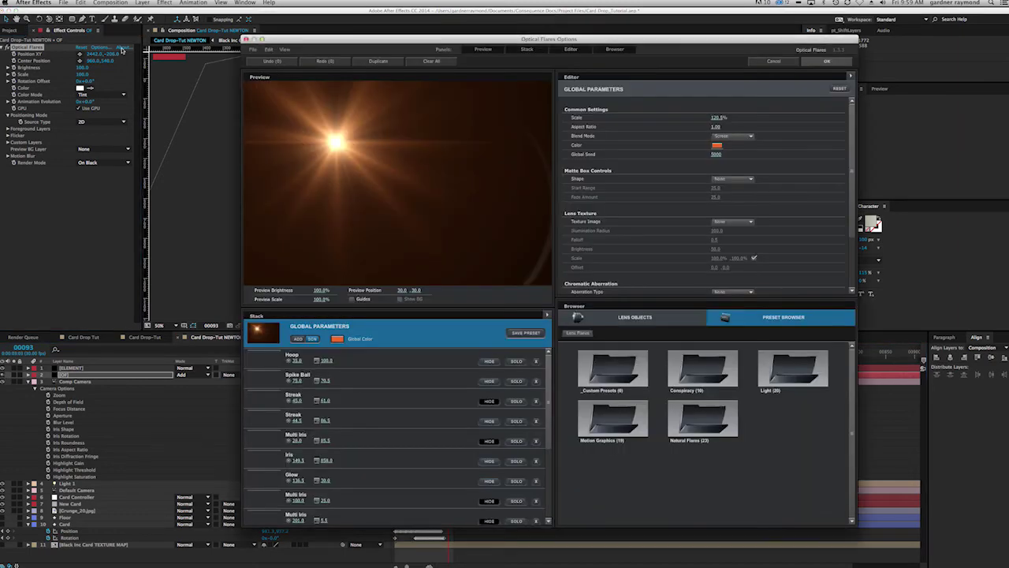
click(491, 443)
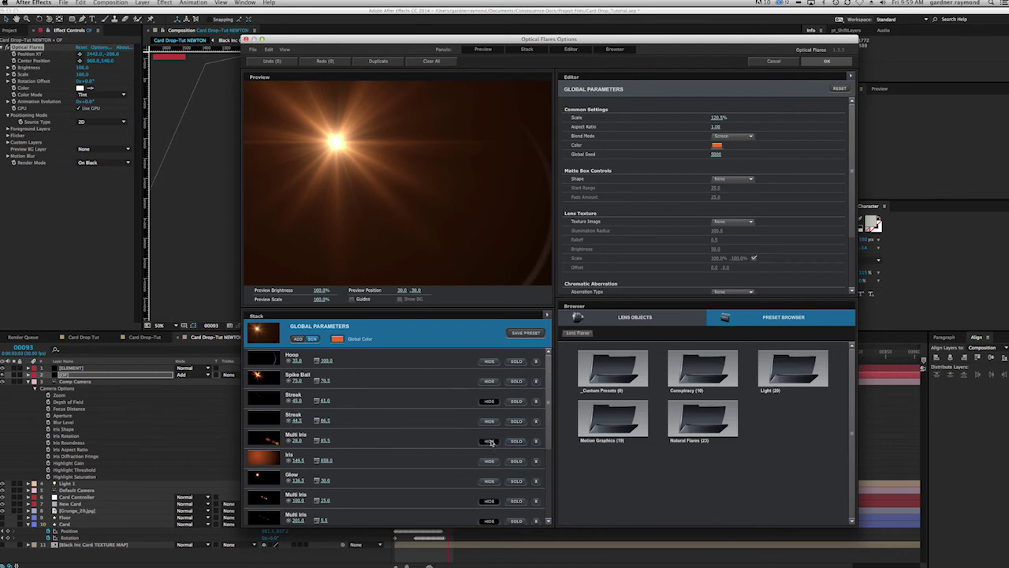
click(490, 443)
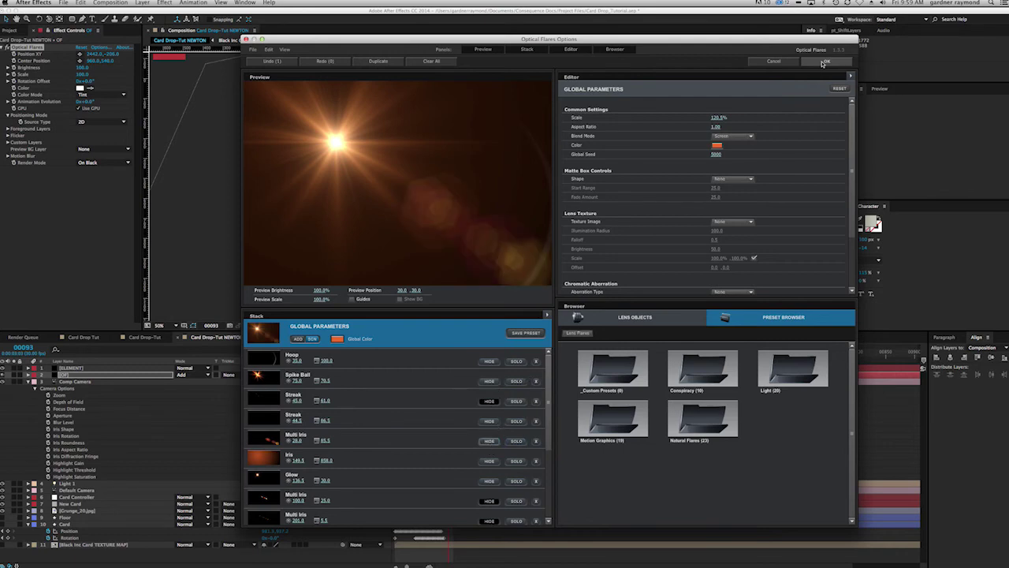
click(824, 62)
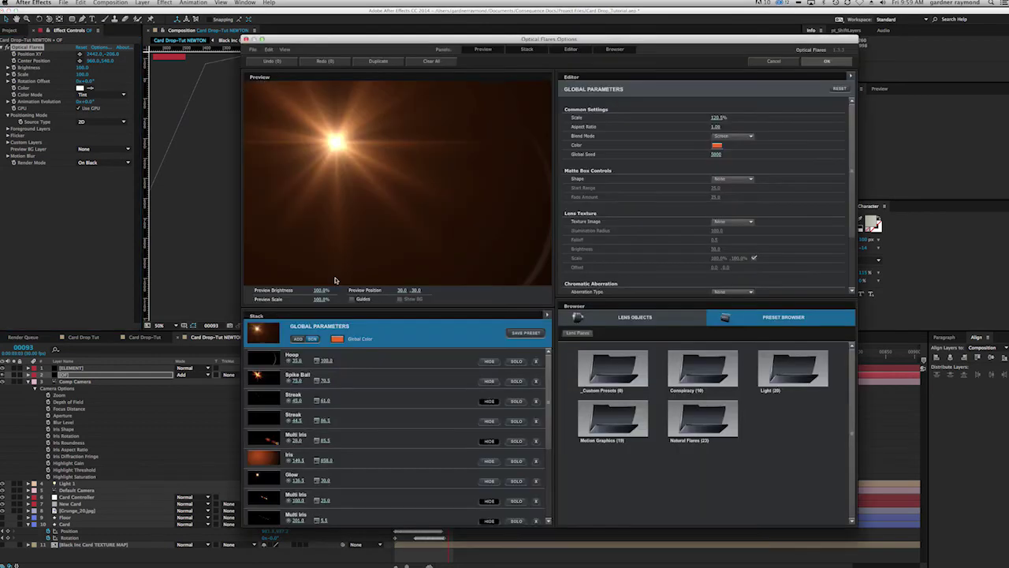
click(489, 442)
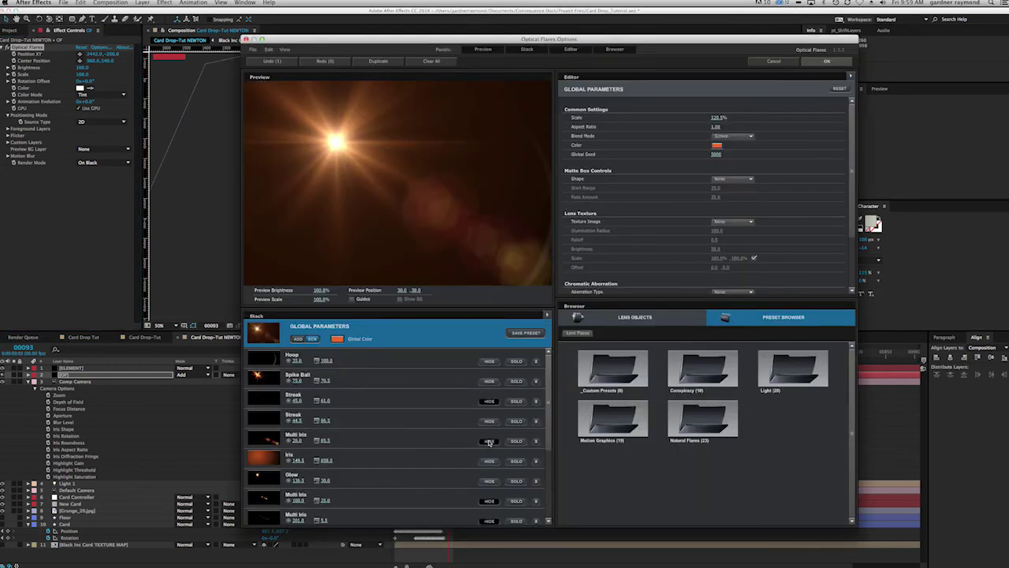
click(826, 62)
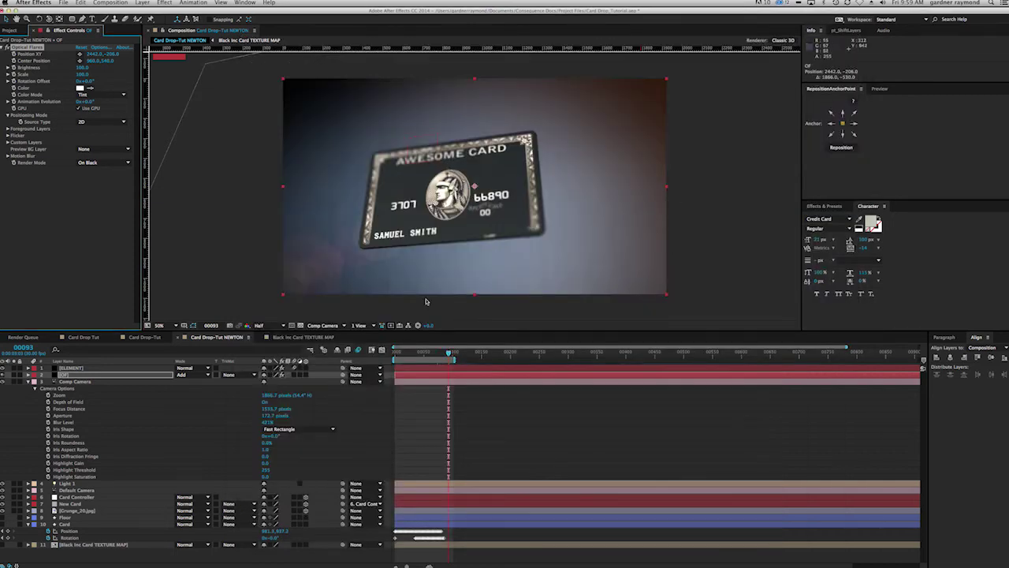
Step: Set the Optical Flares source type to 3D and scrub through the shot to frame 88 to check it
drag(448, 353, 444, 352)
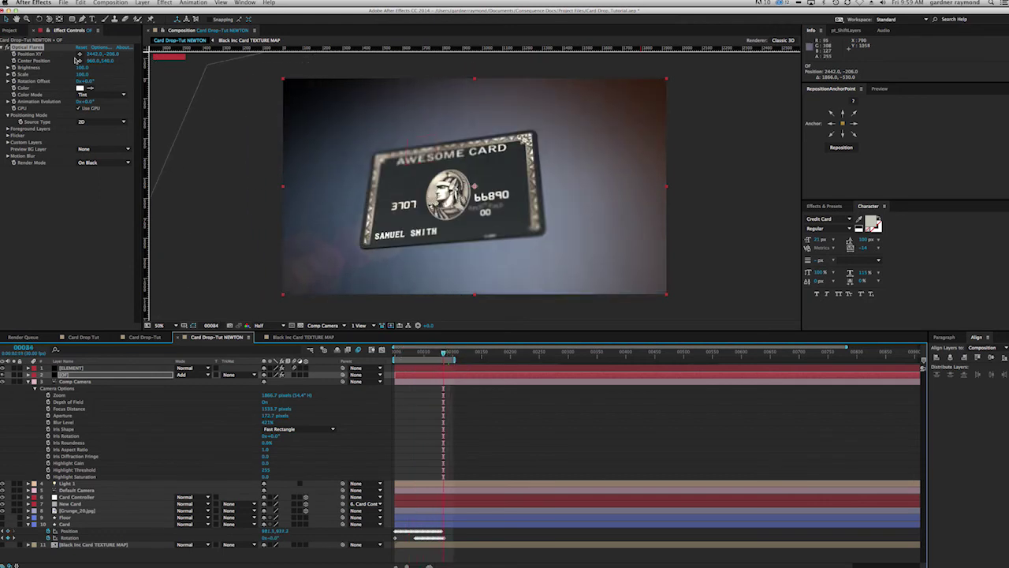
click(119, 123)
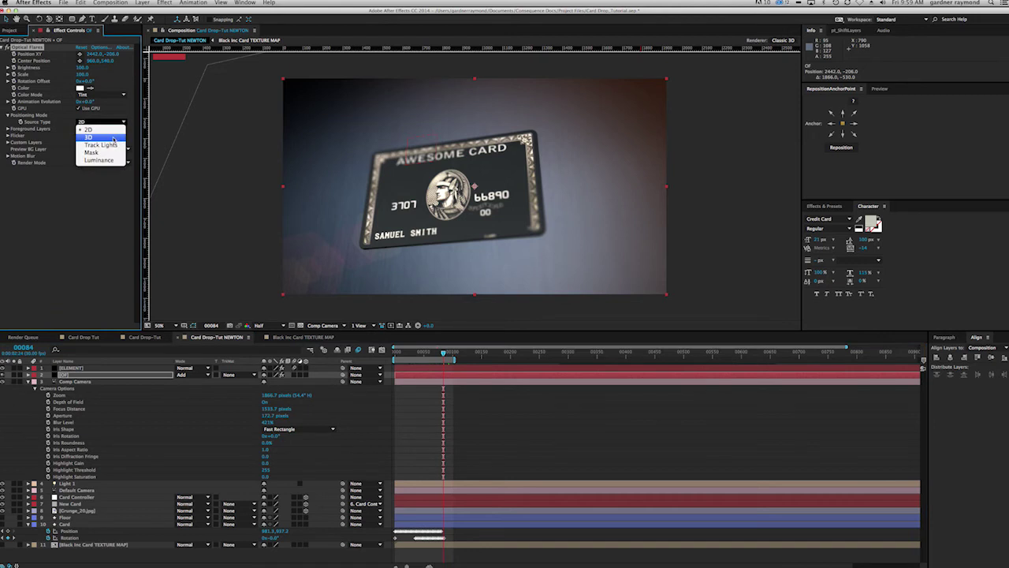
click(112, 138)
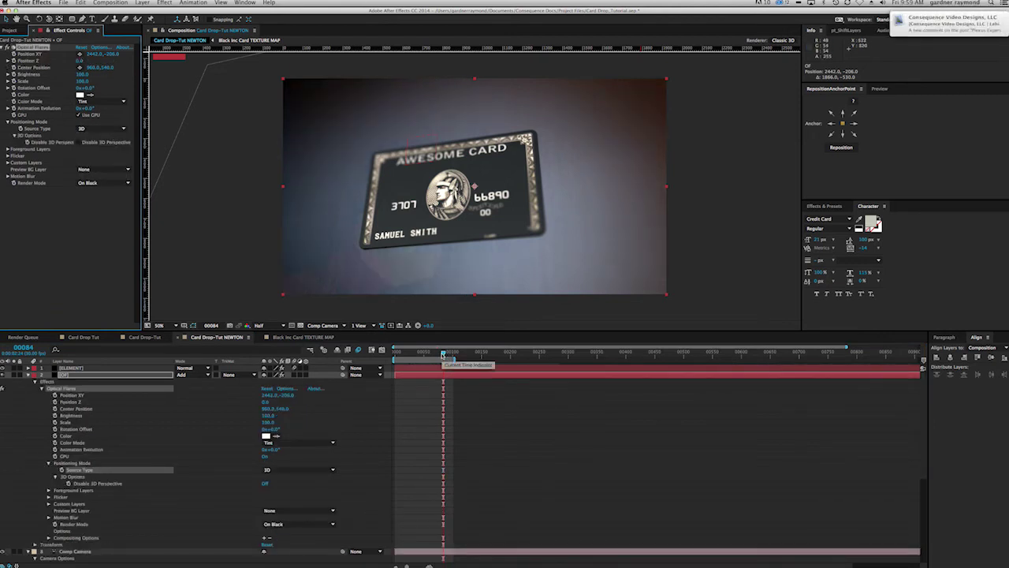
drag(428, 354, 397, 353)
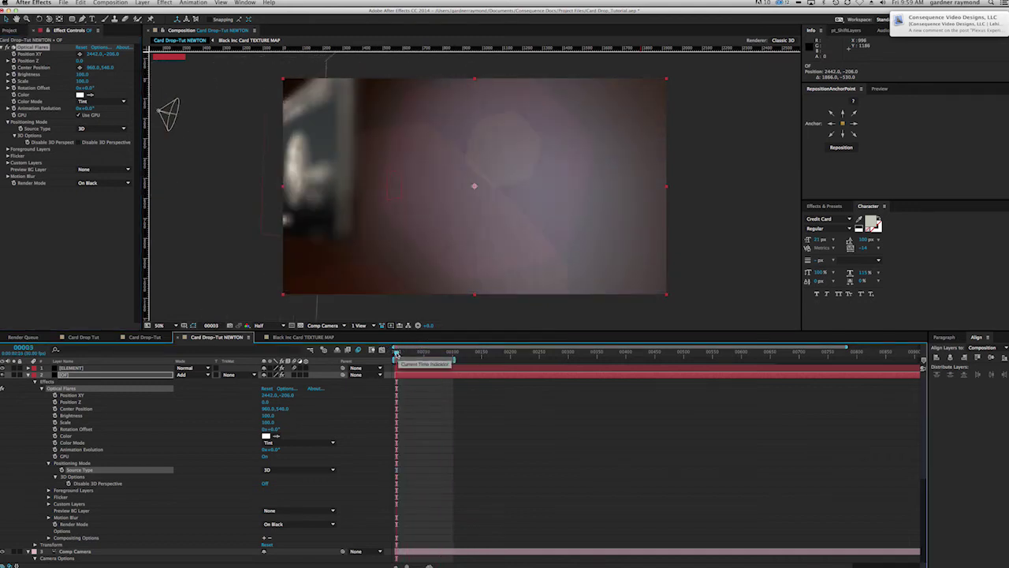
drag(396, 352, 451, 356)
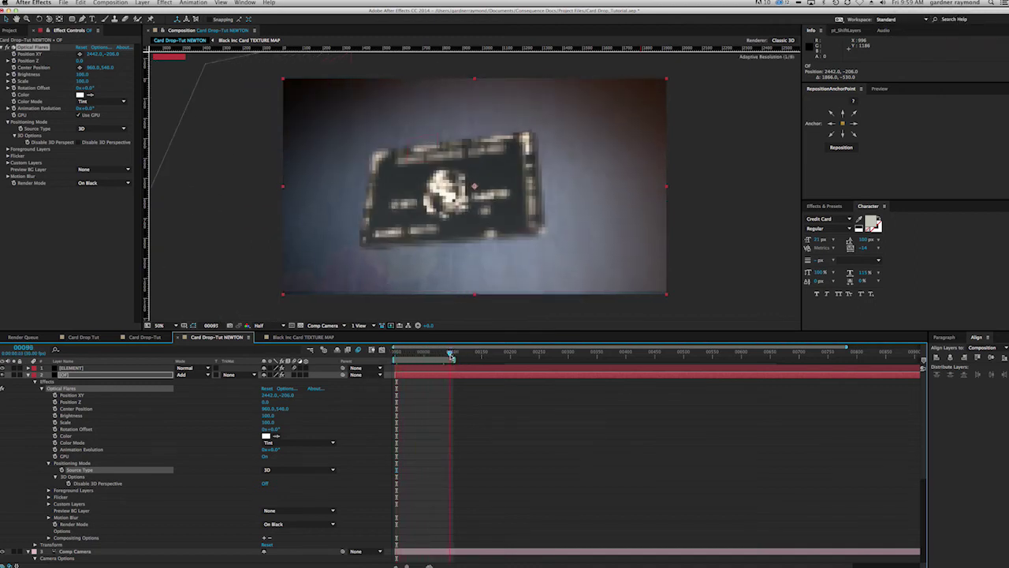
drag(450, 359, 445, 353)
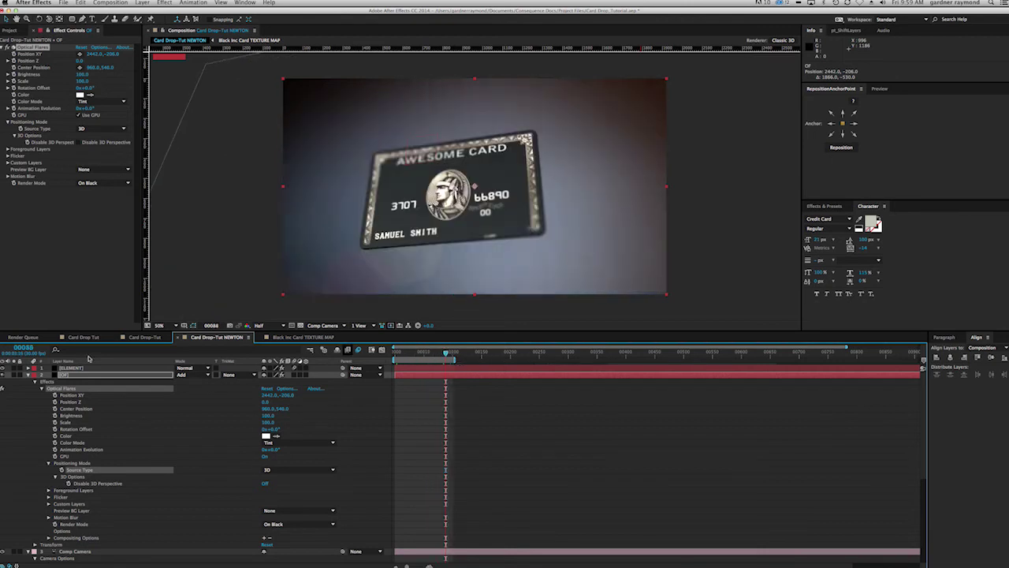
click(27, 376)
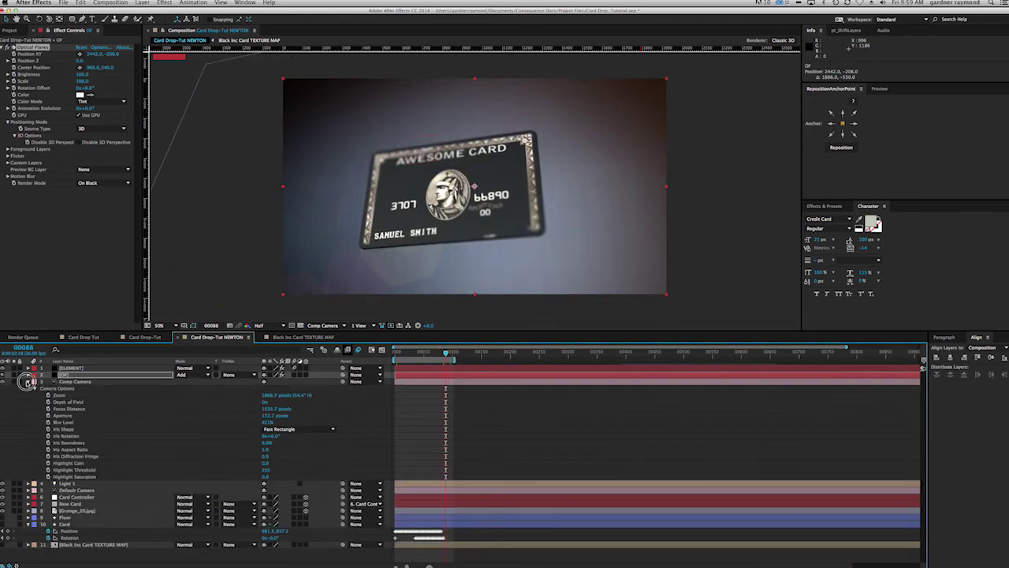
Step: Collapse the camera options, try the OF layer above [ELEMENT] and back, then deselect layers
click(28, 382)
drag(69, 375, 72, 369)
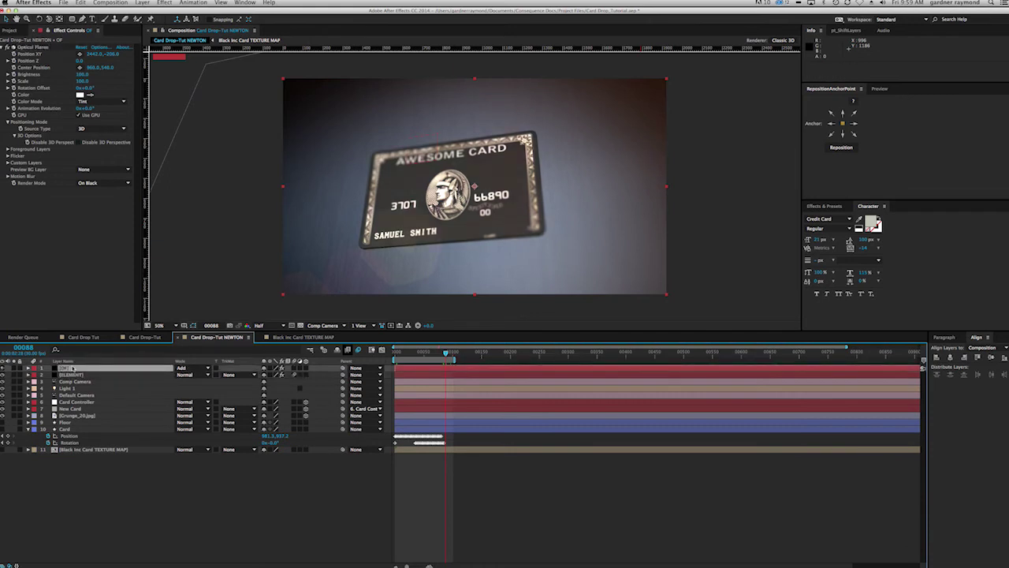
drag(69, 368, 71, 367)
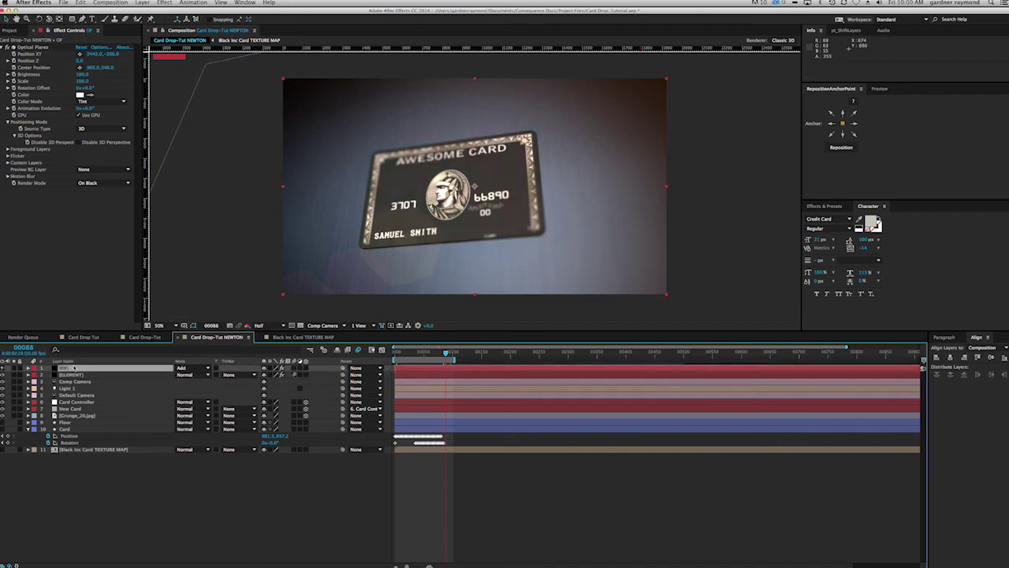
click(98, 510)
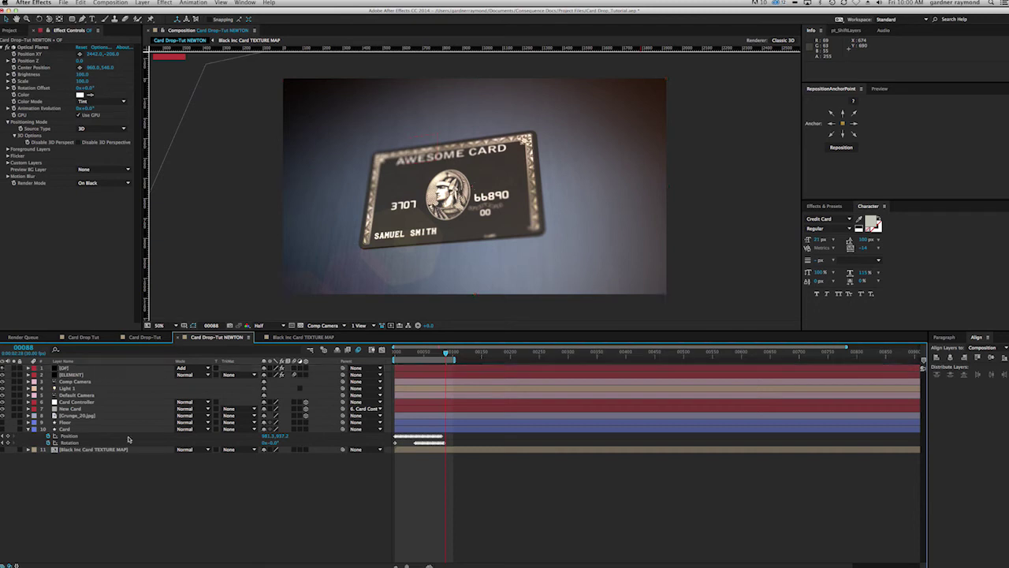
click(142, 3)
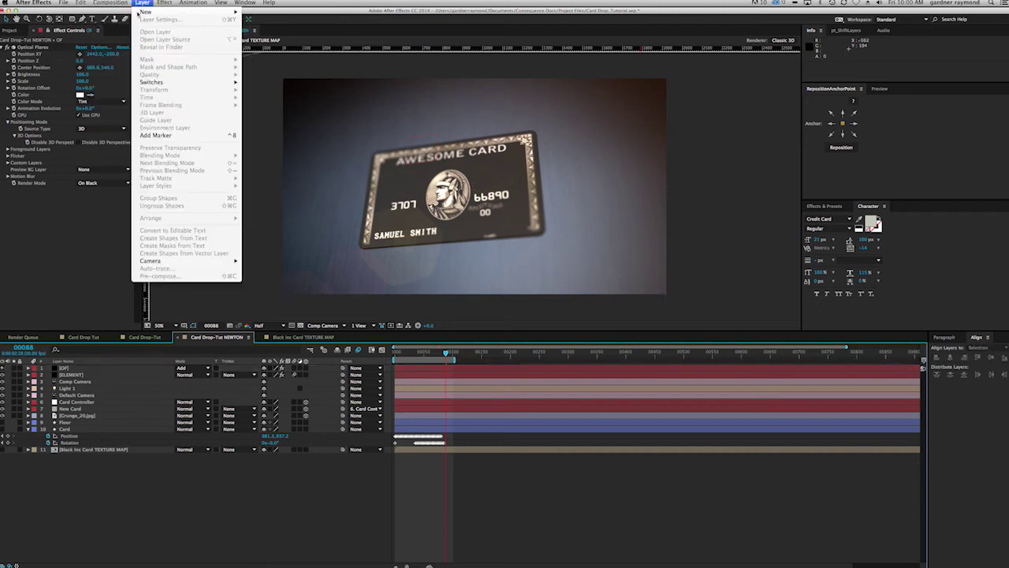
Step: Add an adjustment layer with Curves bent into a contrast-boosting S-curve
mouse_move(150, 12)
click(307, 60)
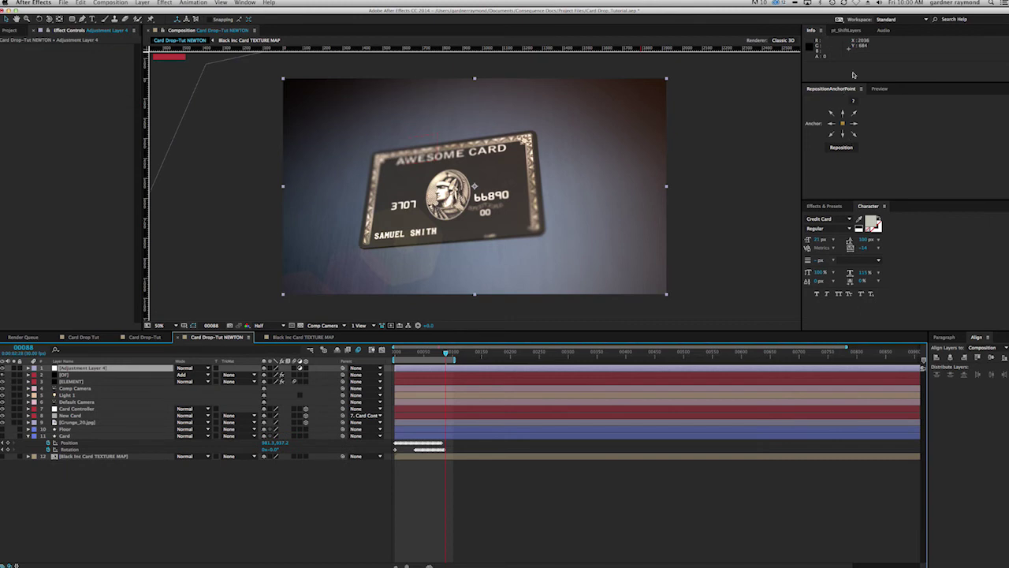
click(838, 207)
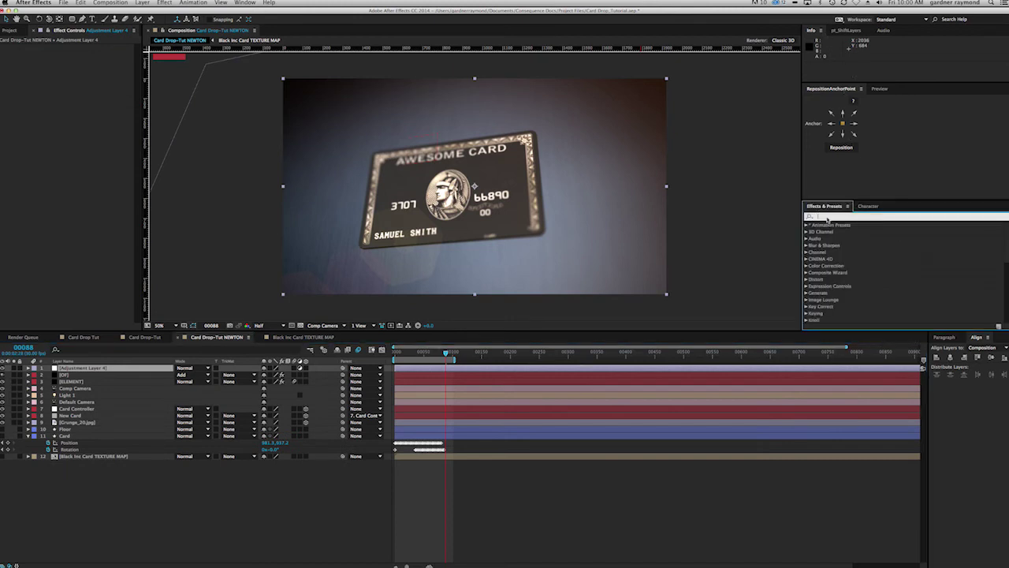
click(827, 217)
text(curv)
drag(812, 255, 104, 367)
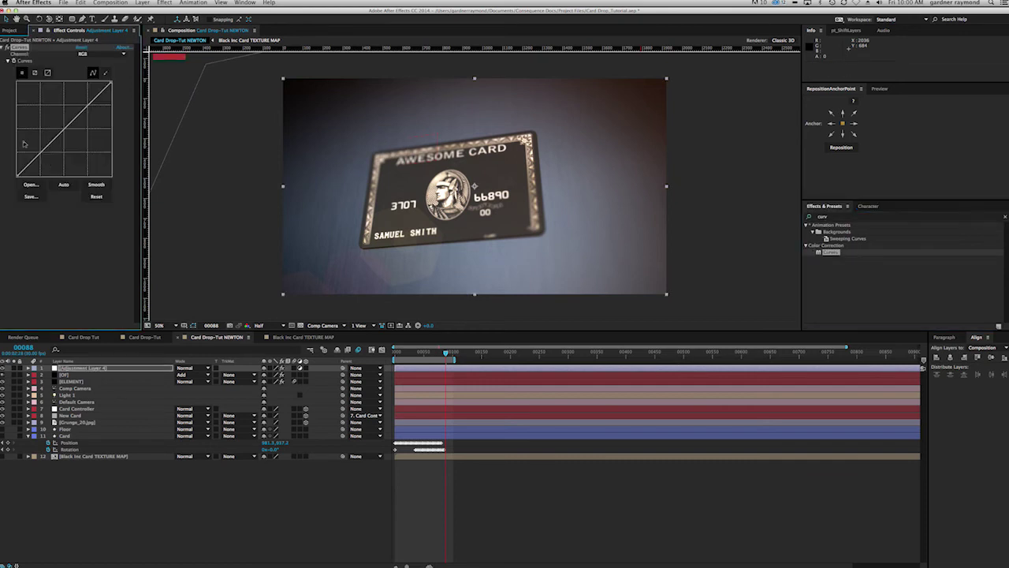
drag(44, 149, 45, 157)
drag(89, 102, 84, 105)
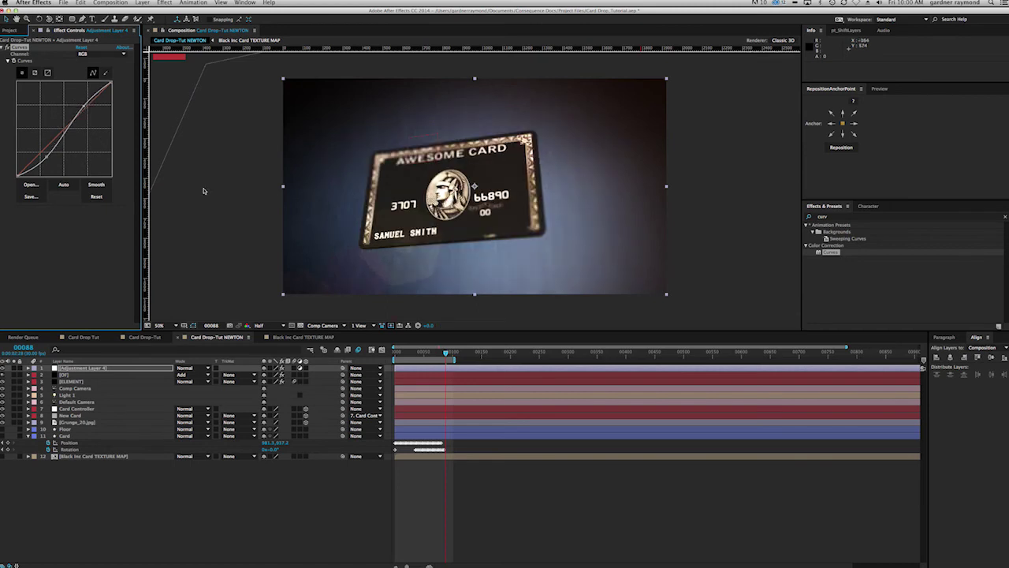
drag(44, 155, 43, 156)
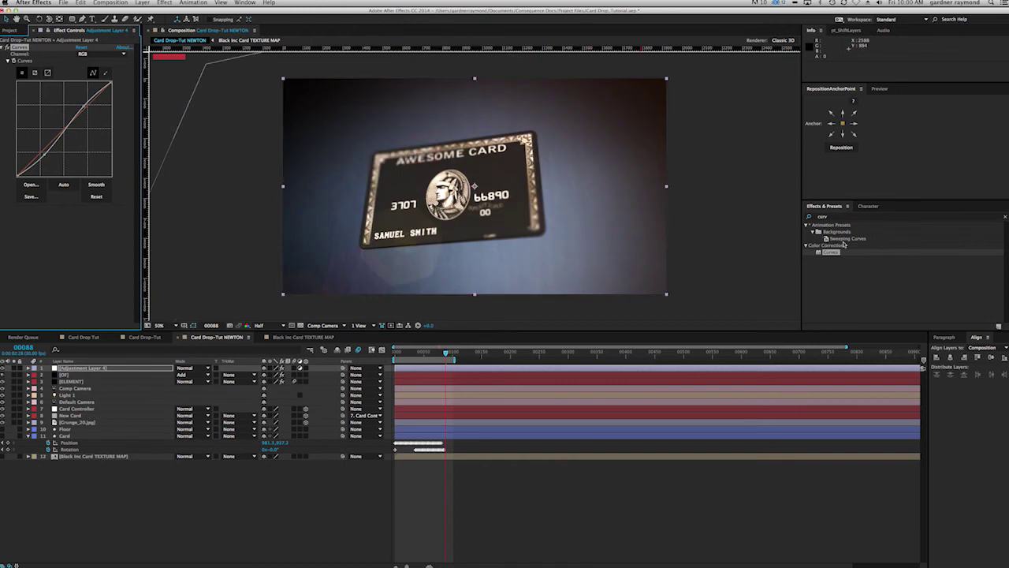
Step: Add Hue/Saturation below Curves on the adjustment layer and collapse both effects
click(829, 217)
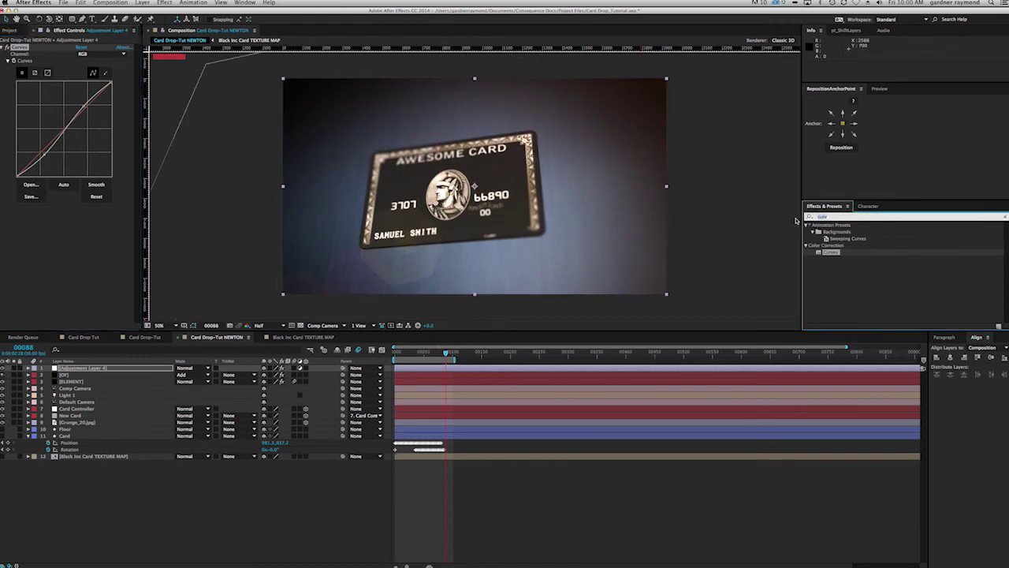
text(hue)
click(832, 259)
drag(833, 259, 62, 285)
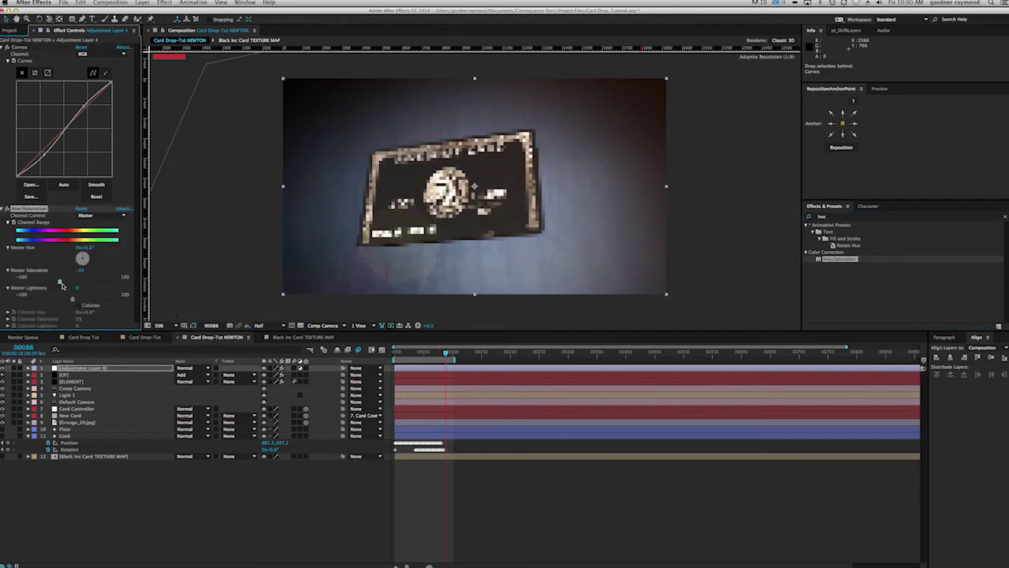
click(7, 209)
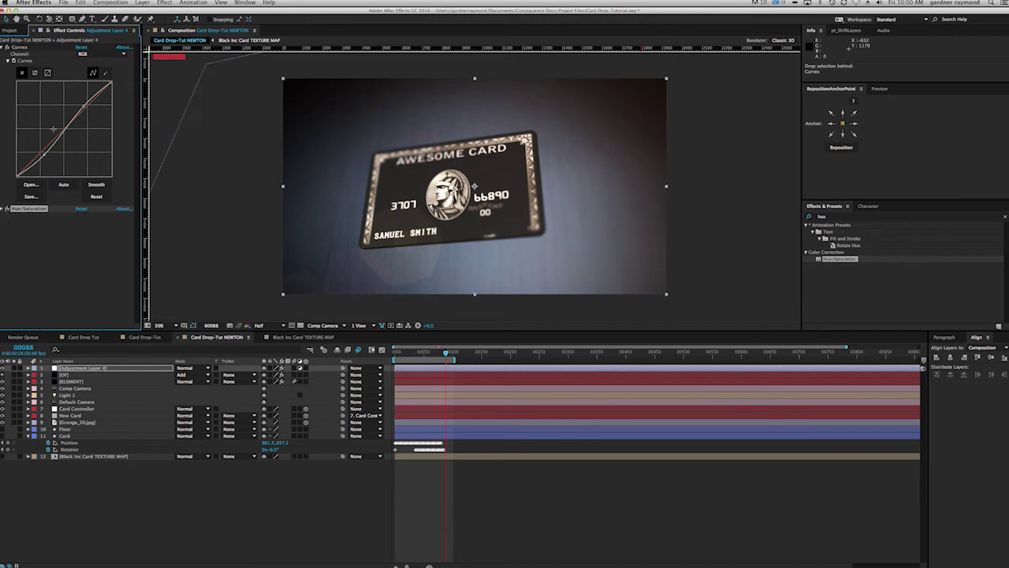
click(4, 48)
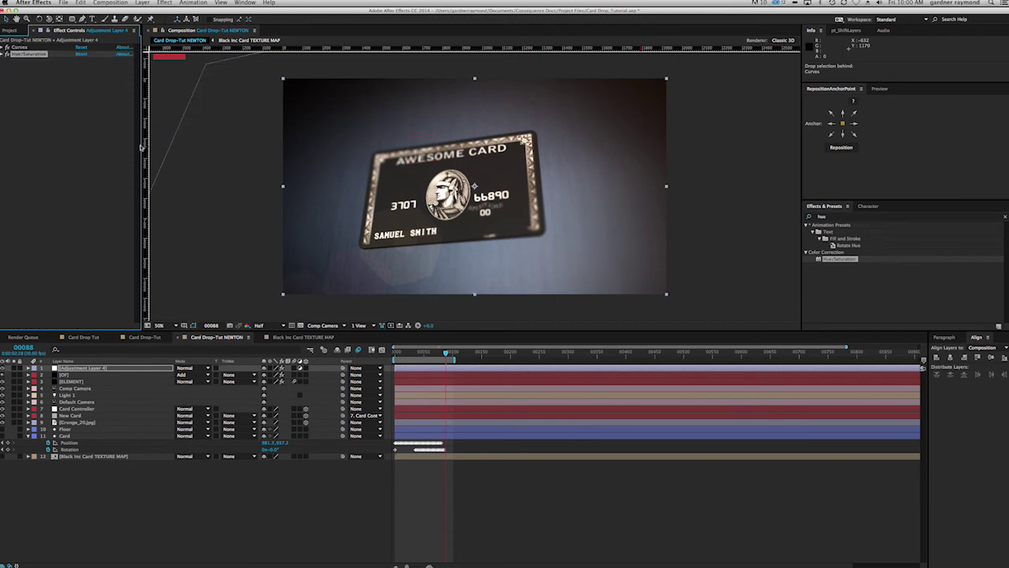
Step: Add a full-frame ellipse mask set to Subtract with 444 px feather on Adjustment Layer 4
click(71, 19)
double_click(71, 18)
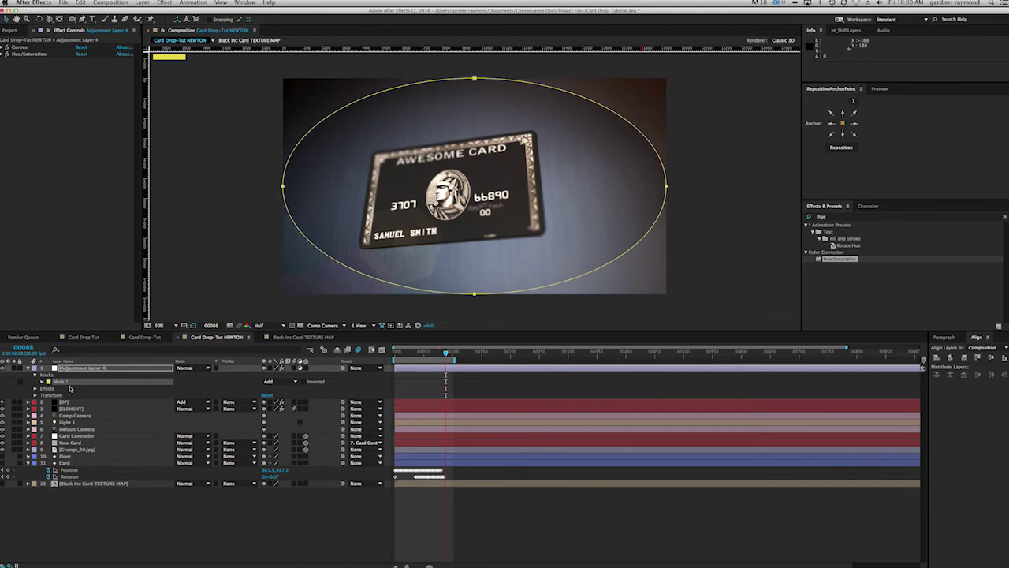
click(281, 382)
click(284, 405)
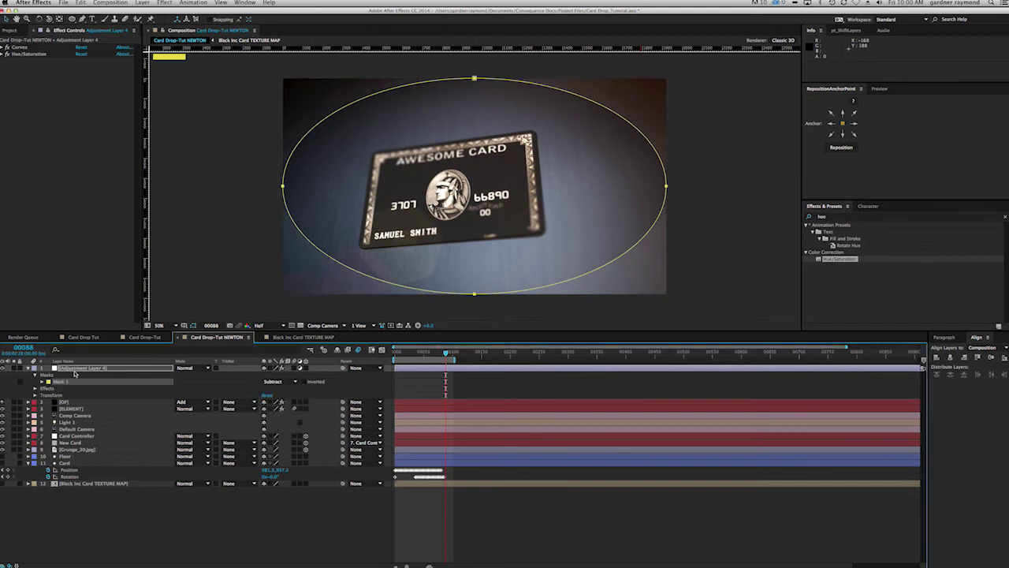
key(f)
drag(277, 384, 412, 386)
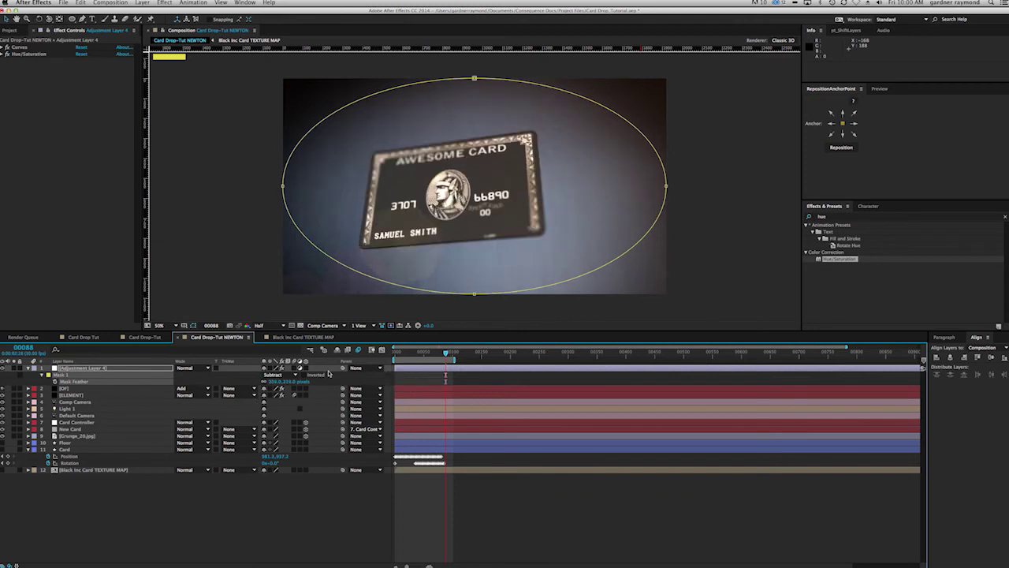
drag(289, 384, 329, 382)
Step: Toggle the vignette adjustment layer on and off to compare the graded look
click(109, 365)
key(t)
key(Return)
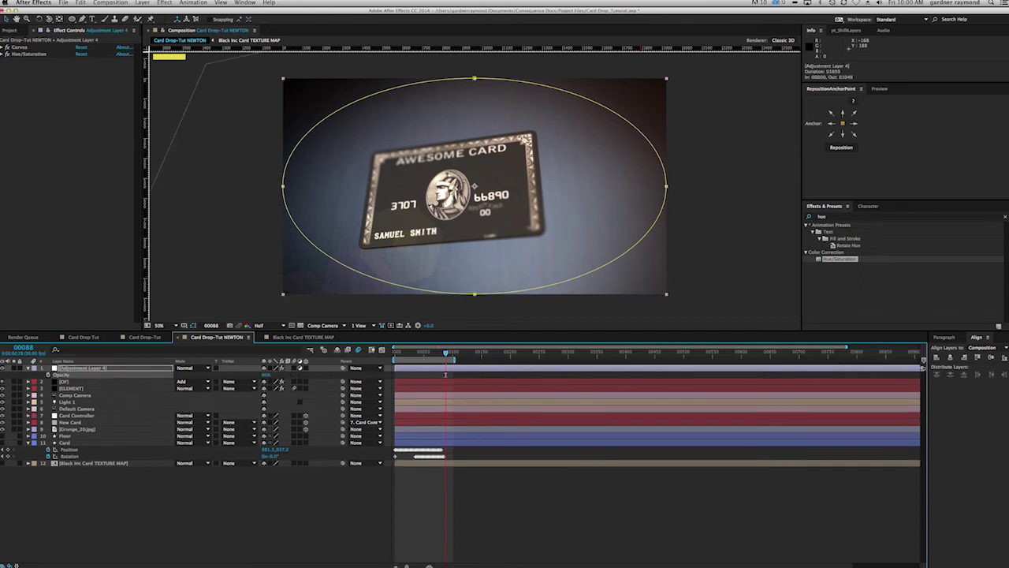
click(245, 512)
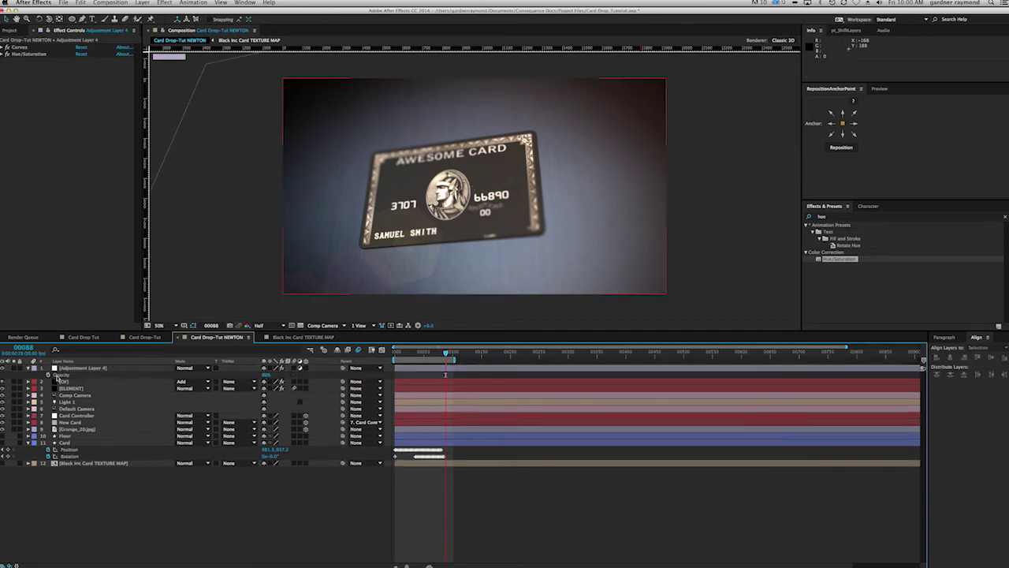
click(3, 368)
click(3, 368)
click(4, 368)
click(3, 368)
click(4, 368)
click(3, 368)
click(142, 2)
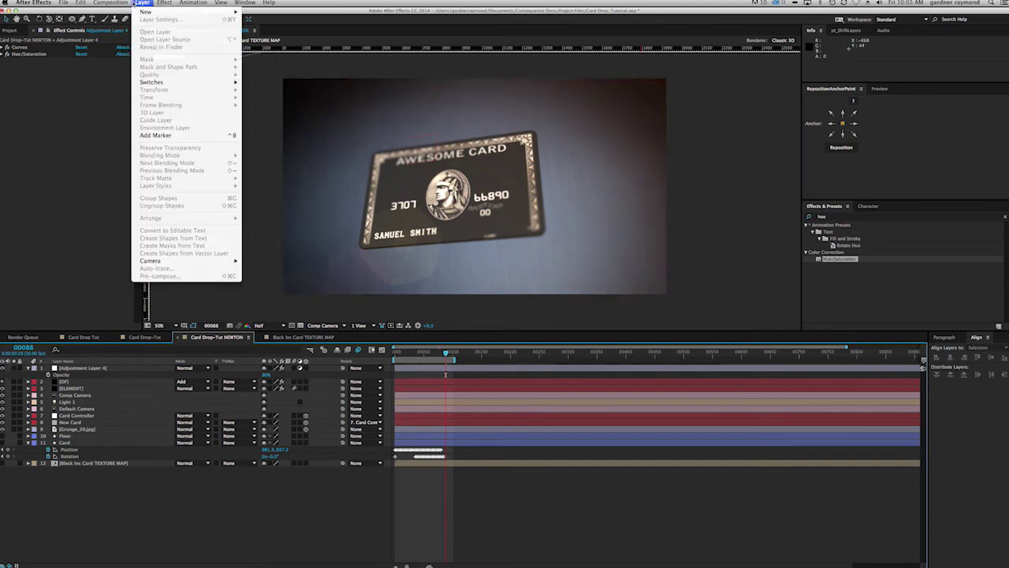
Step: Create Adjustment Layer 5 and apply the Add Grain effect to it
mouse_move(147, 12)
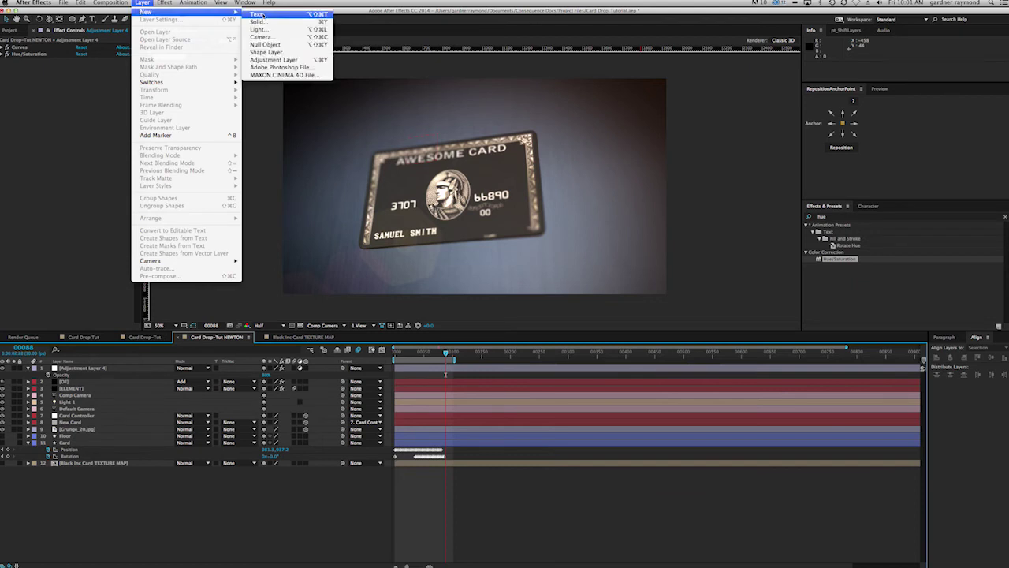
click(275, 59)
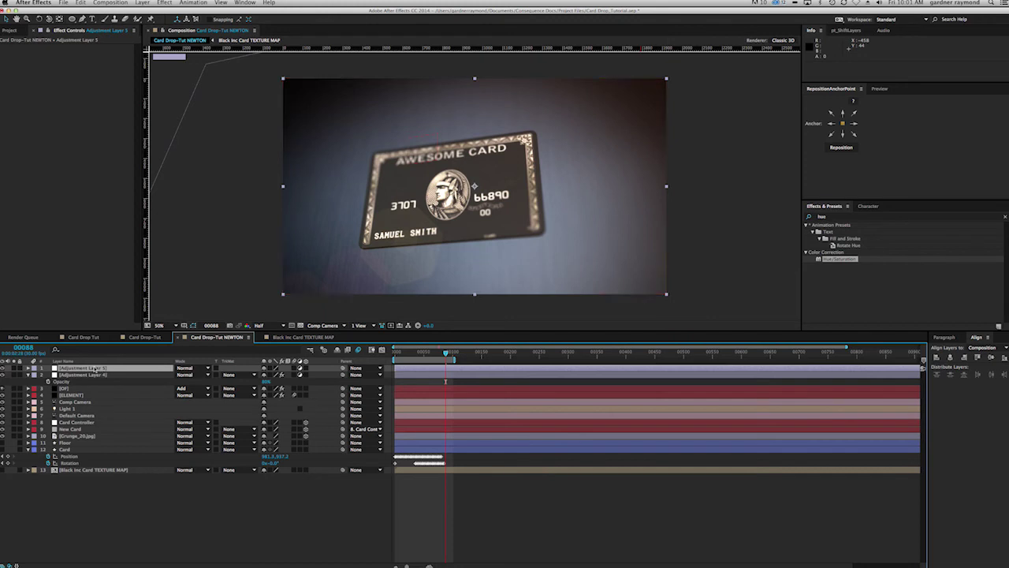
click(820, 217)
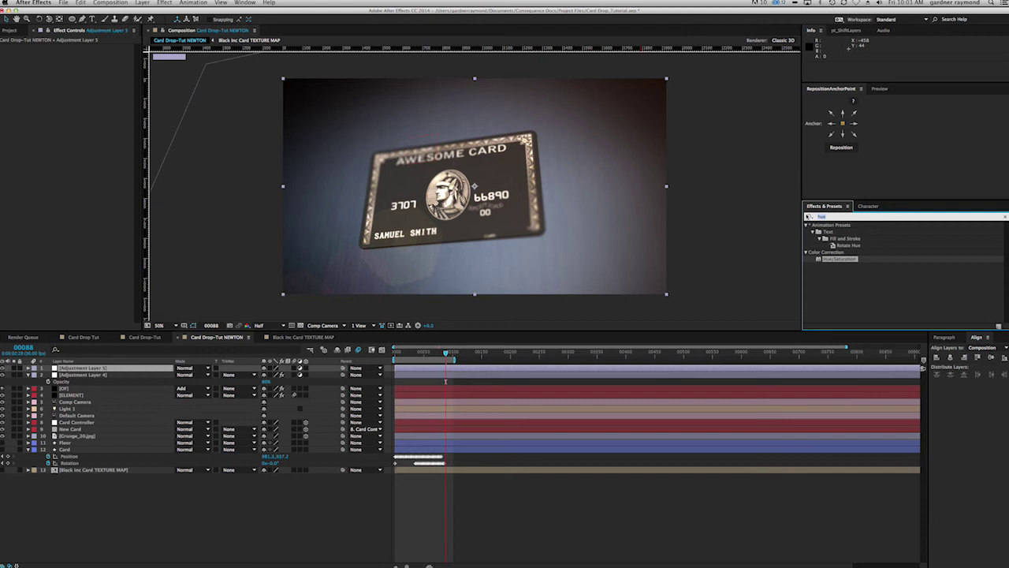
text(add g)
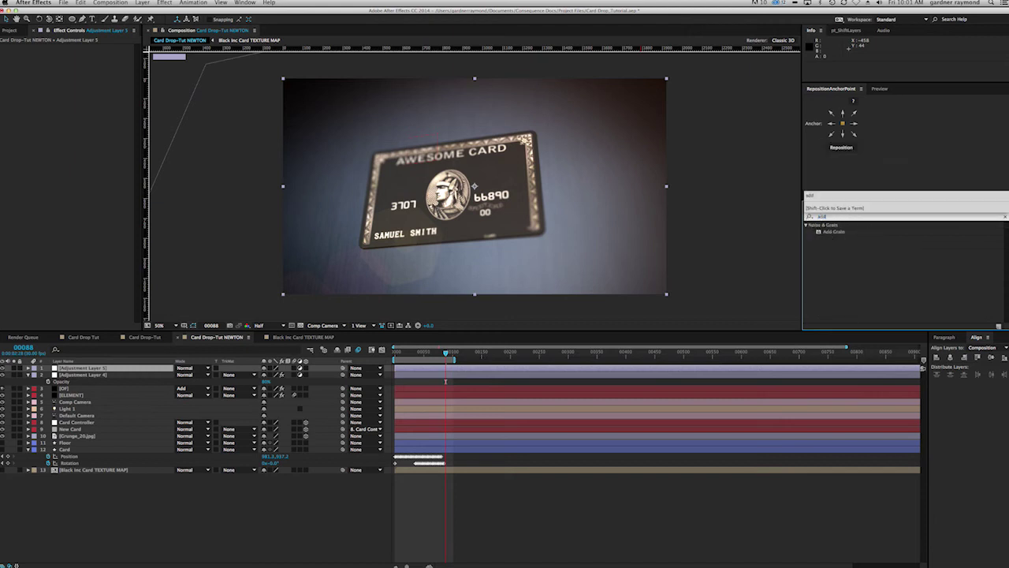
drag(835, 234, 96, 371)
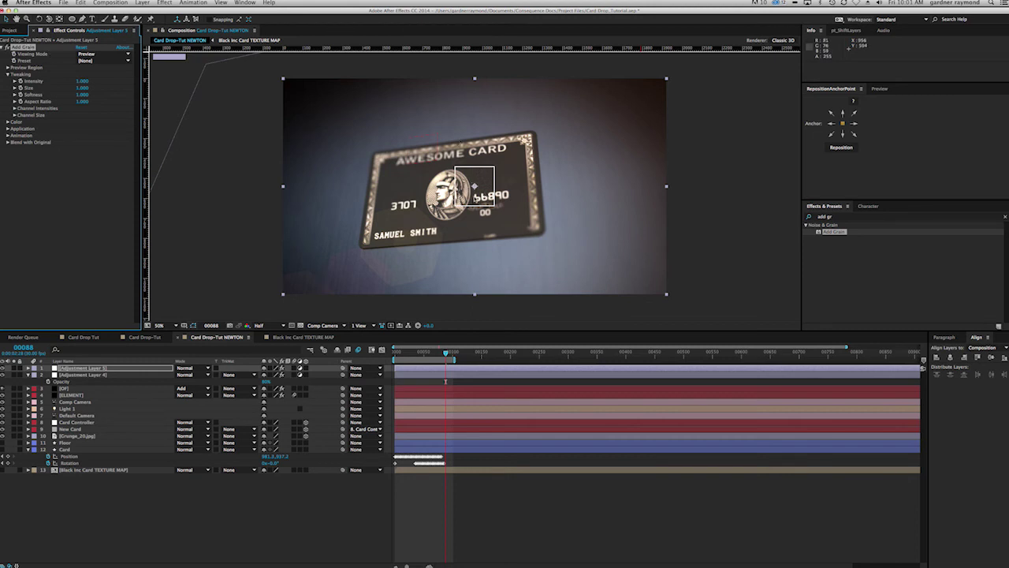
Step: Choose the Kodak Vision 500T (5279) grain preset and set the preview region to 500x500
click(126, 61)
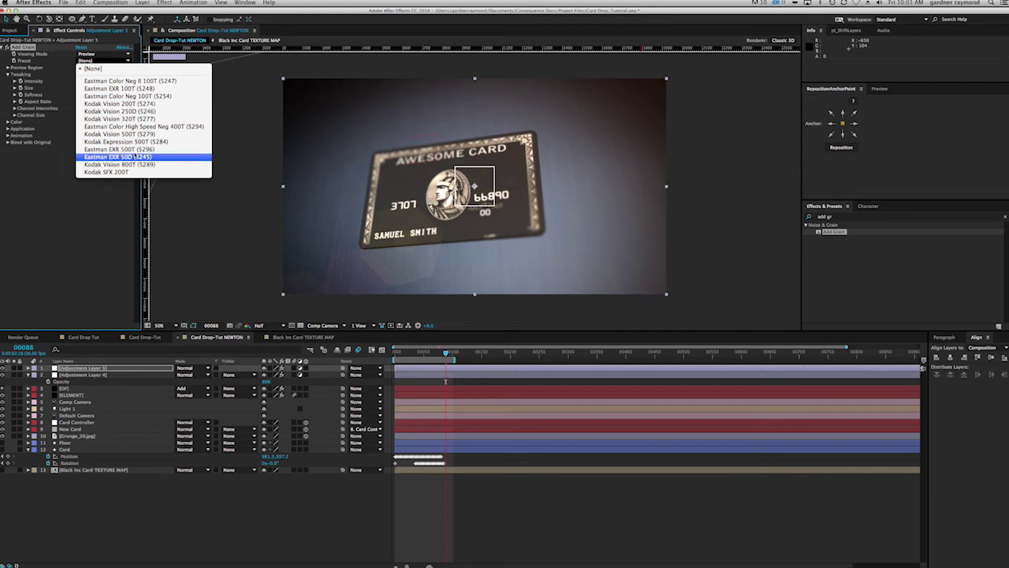
click(108, 134)
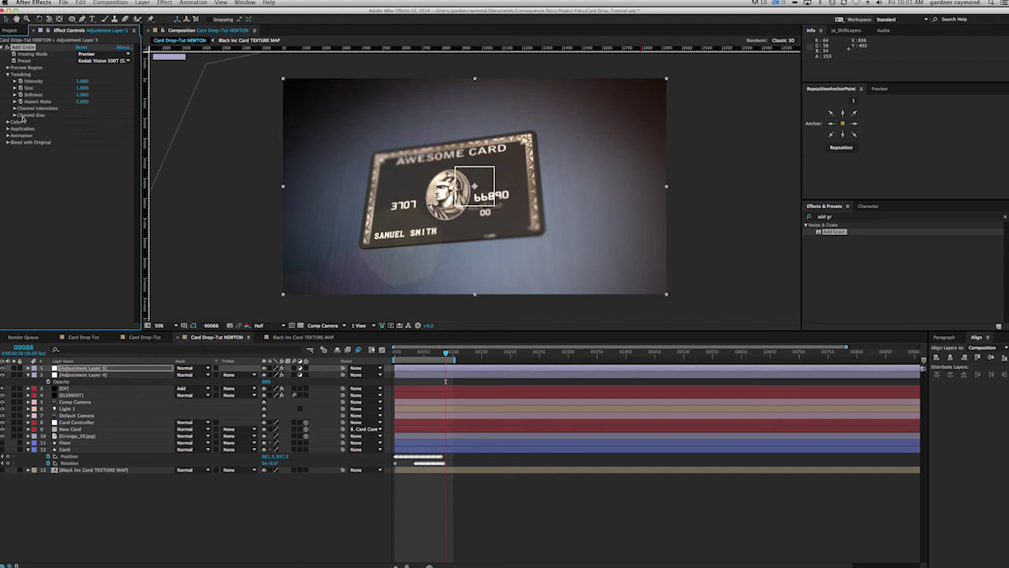
click(7, 68)
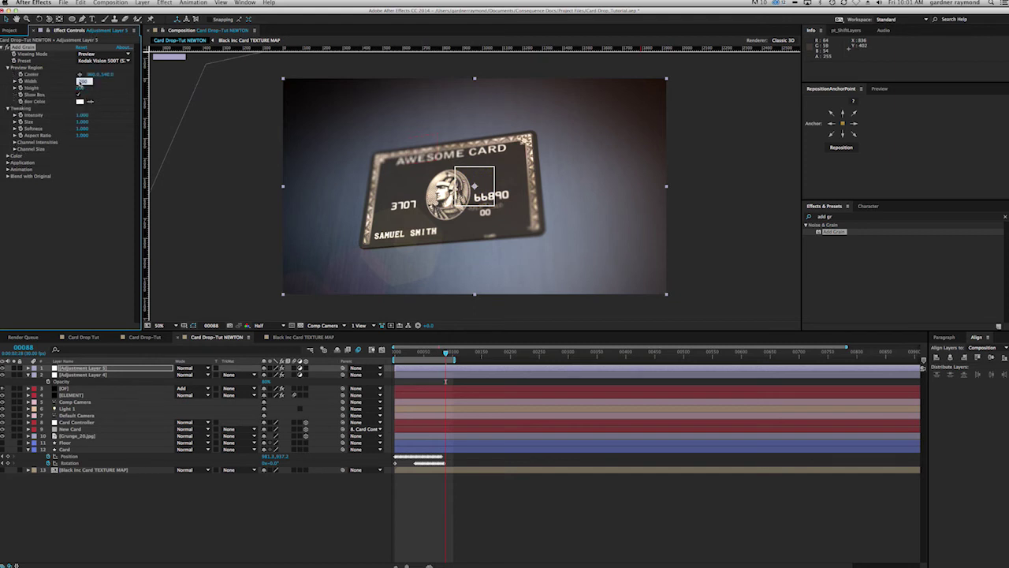
key(Tab)
key(Tab)
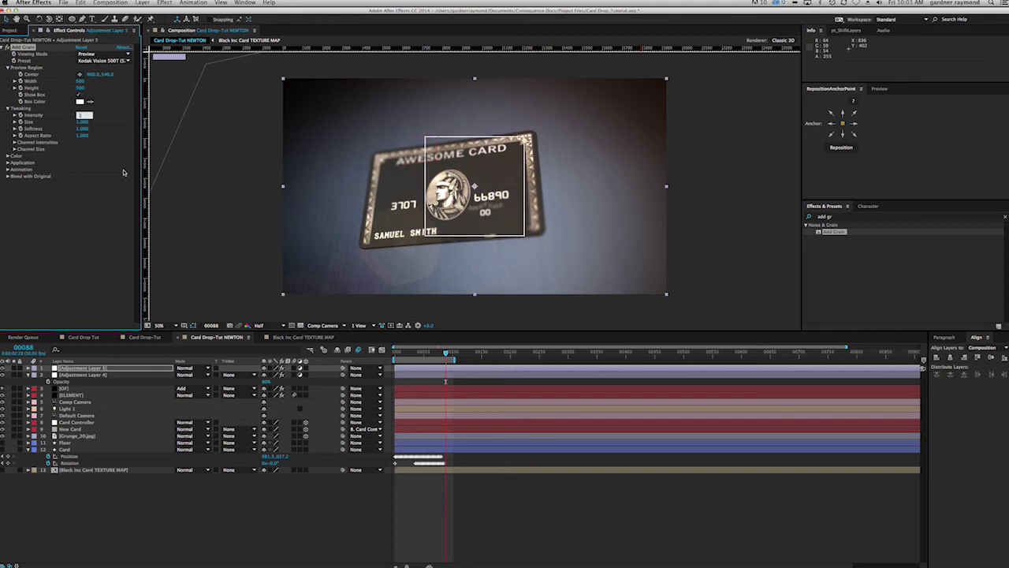
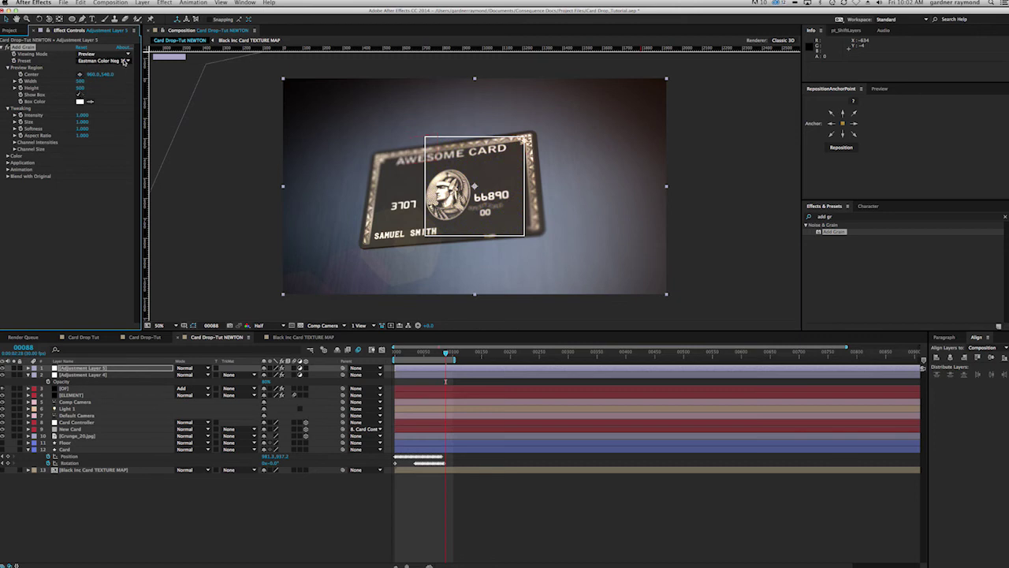
Step: Set the Add Grain Viewing Mode to Final Output so grain covers the whole frame
click(103, 53)
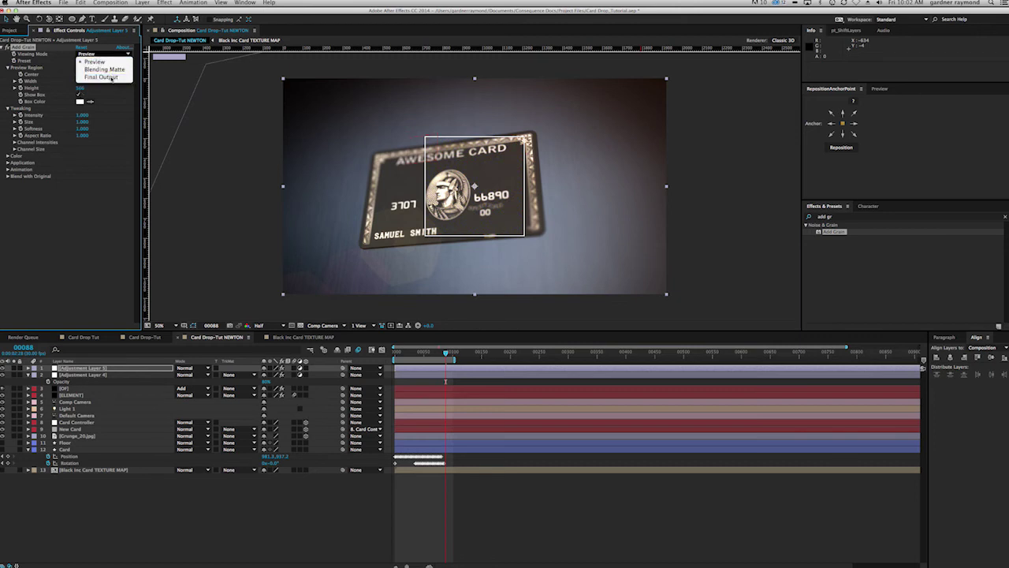
click(98, 80)
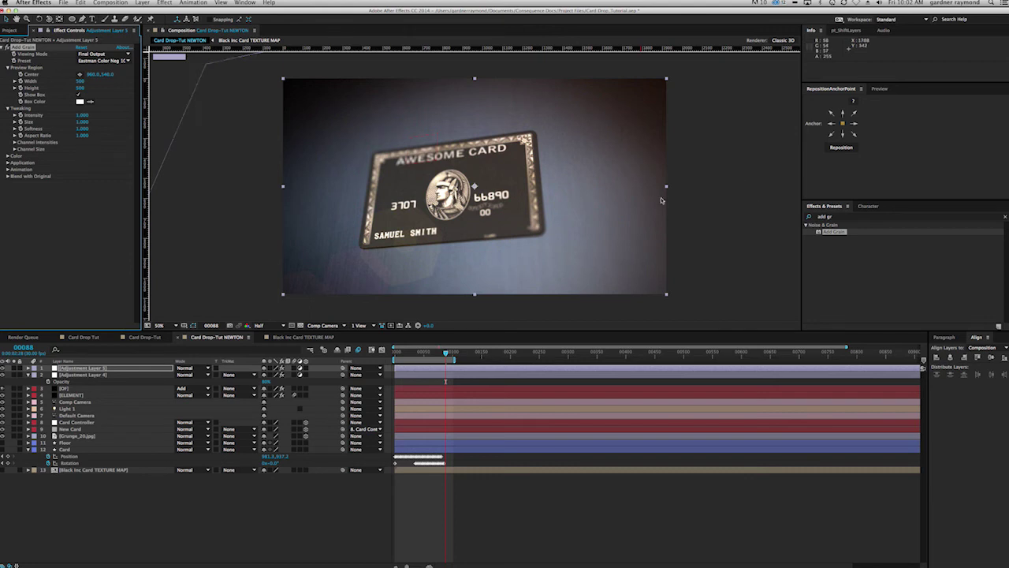
click(2, 370)
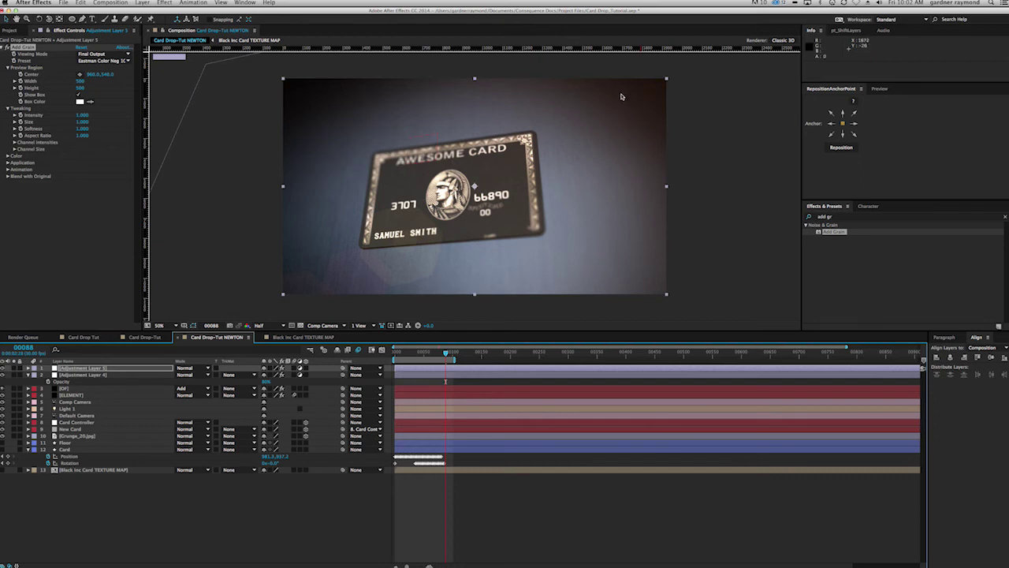
click(3, 370)
Step: Set grain Intensity to 0.5, Size to 0.5 and Softness to 0.3
click(85, 122)
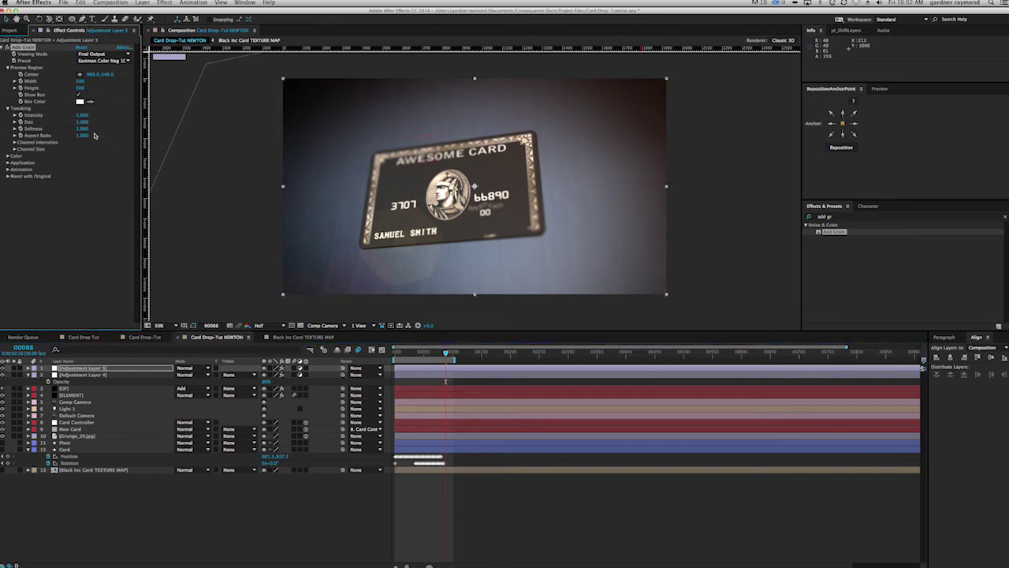
click(83, 116)
text(0.5)
key(Tab)
text(0.5)
key(Tab)
text(0.3)
key(Tab)
click(70, 218)
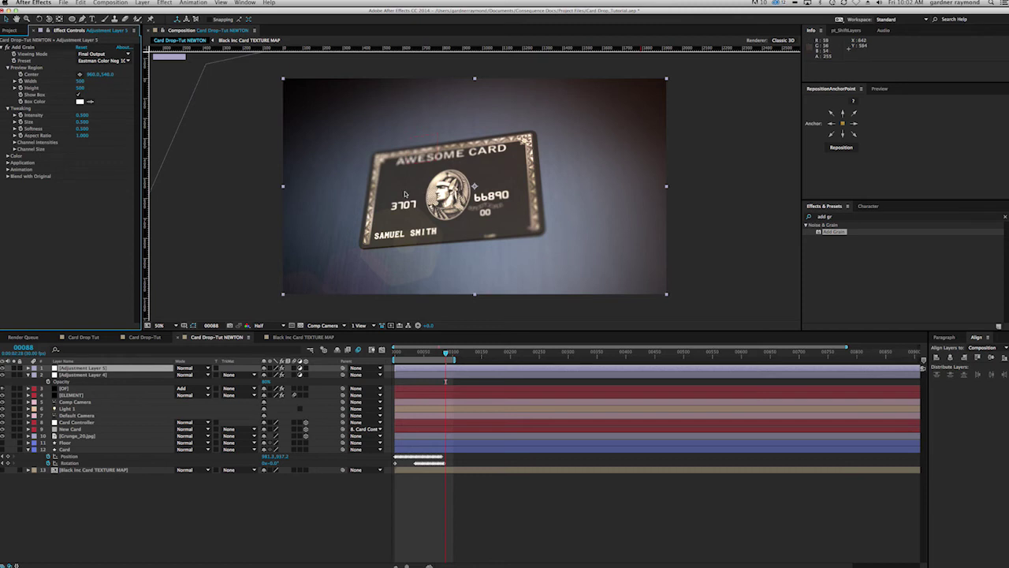
Step: Change the Add Grain preset to Kodak Vision 500T
click(3, 370)
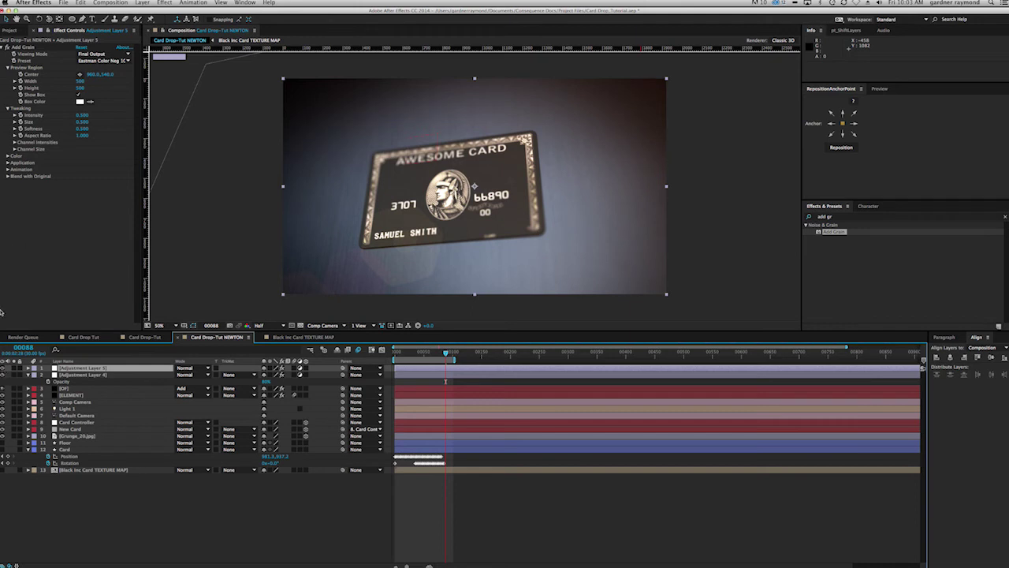
click(110, 62)
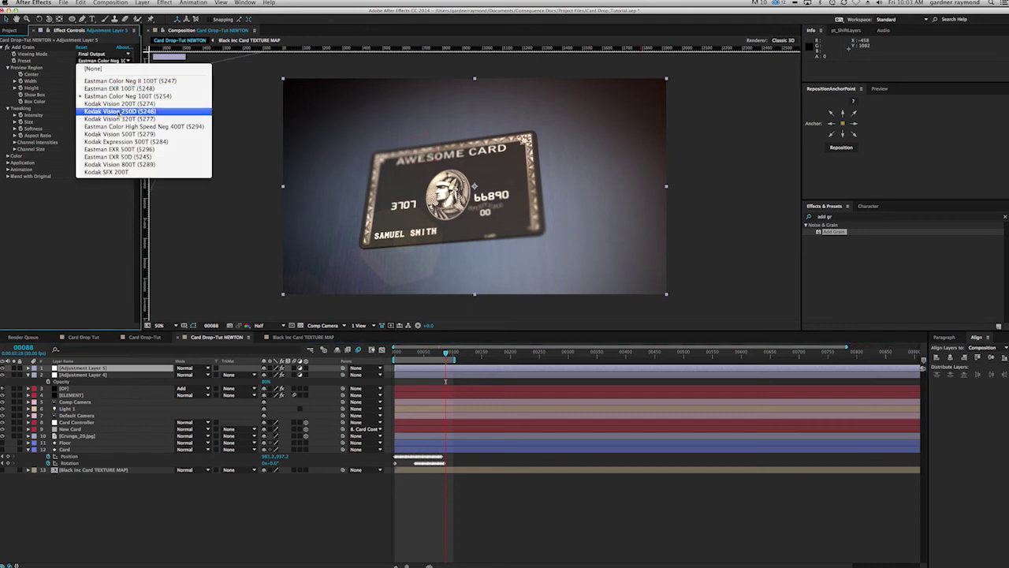
click(116, 134)
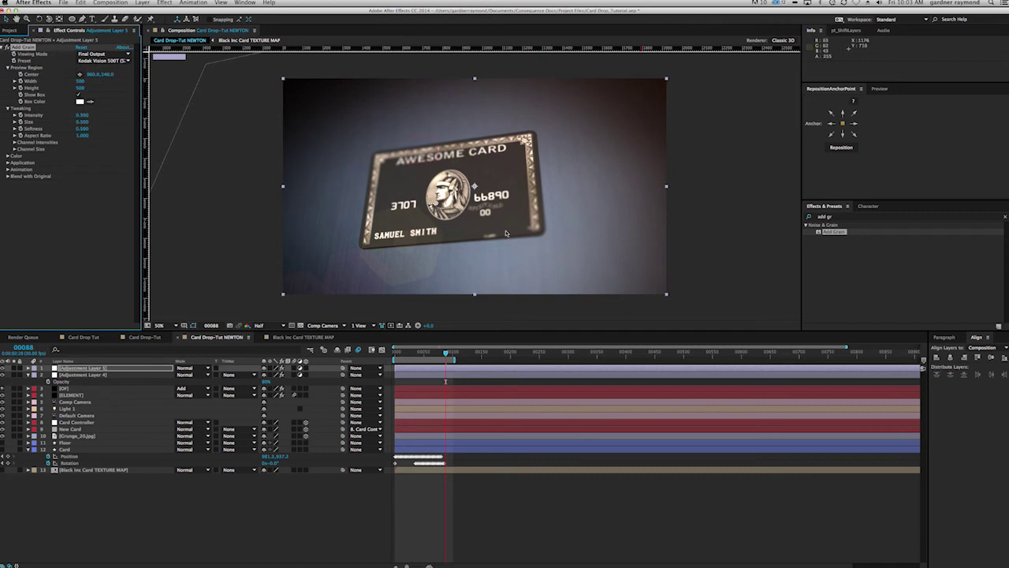
Step: Rename Adjustment Layer 5 to 'Add Grain'
drag(447, 353, 395, 355)
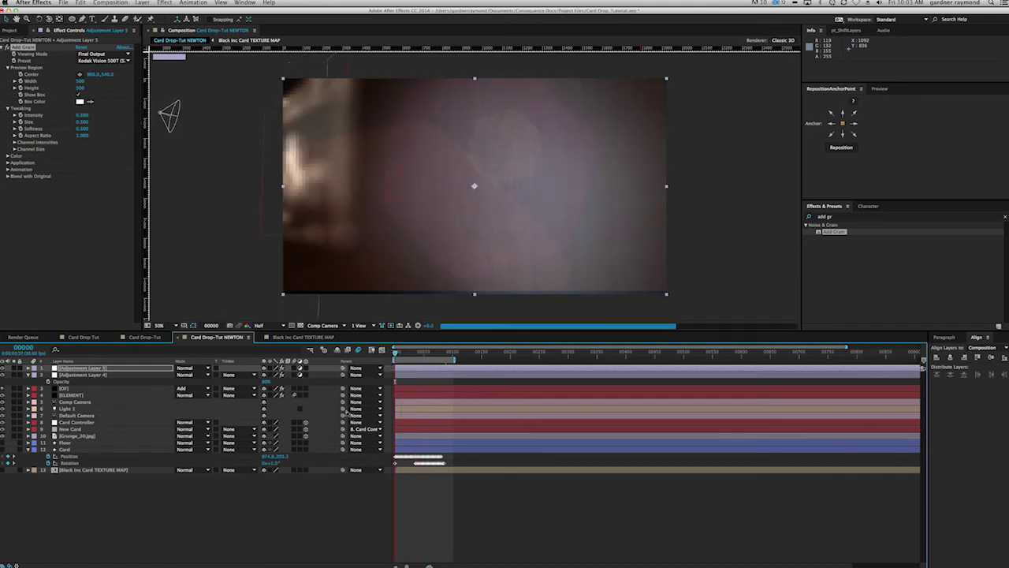
key(F2)
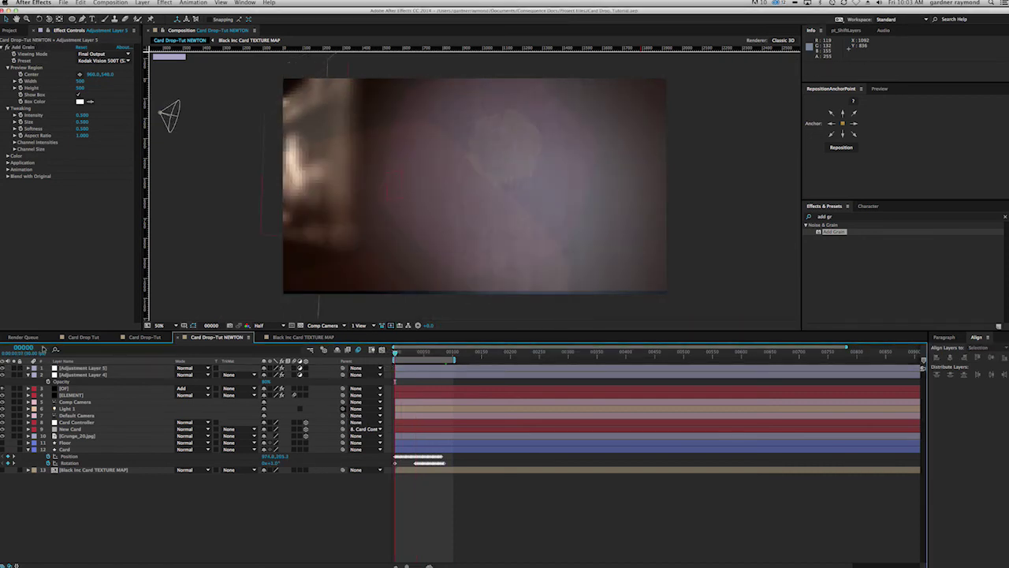
click(85, 369)
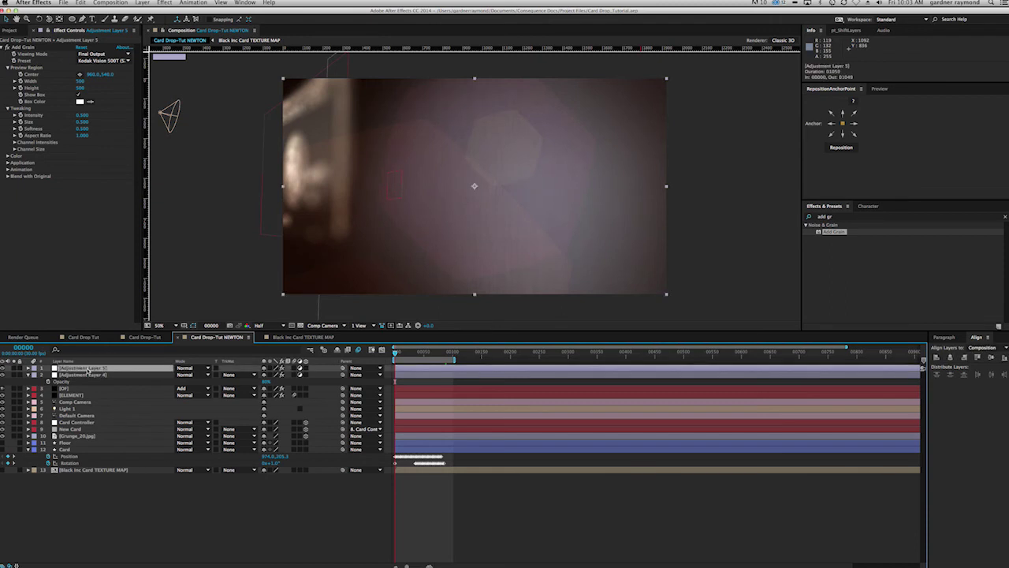
key(Return)
text(Add Grain)
key(Return)
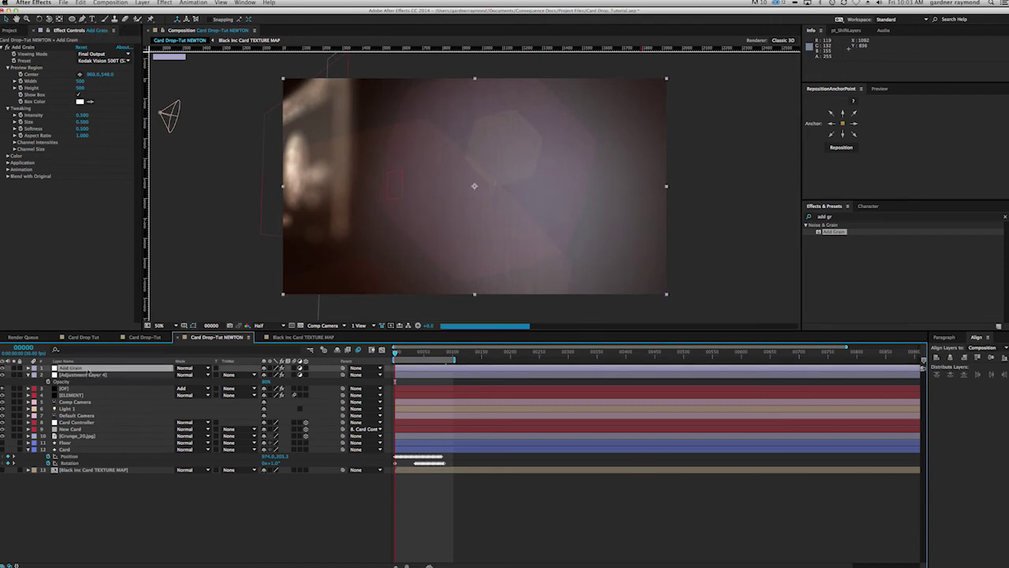
Step: Rename Adjustment Layer 4 to 'Curves/Sat', deselect layers and return to the first frame
drag(415, 355, 432, 354)
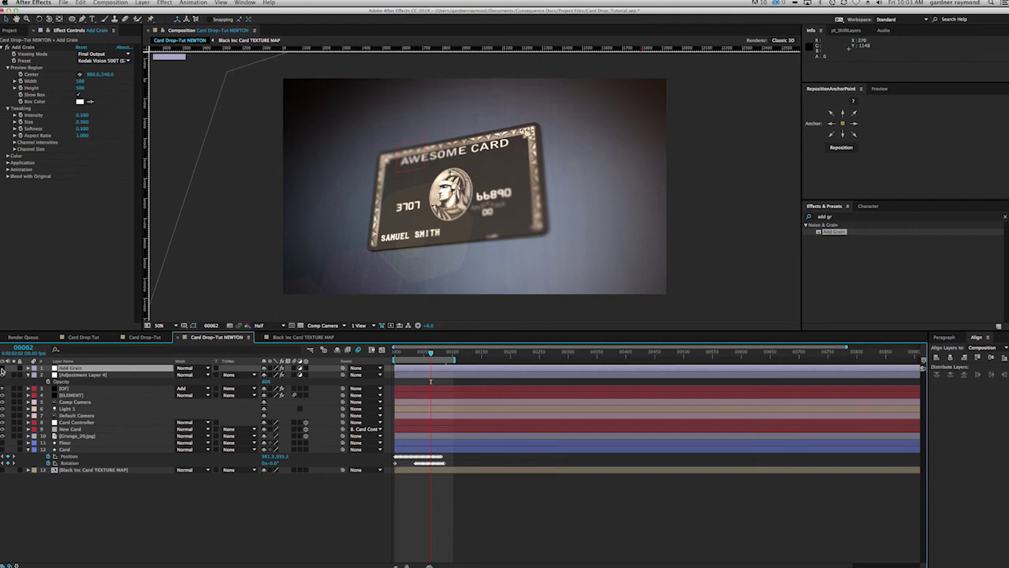
click(80, 375)
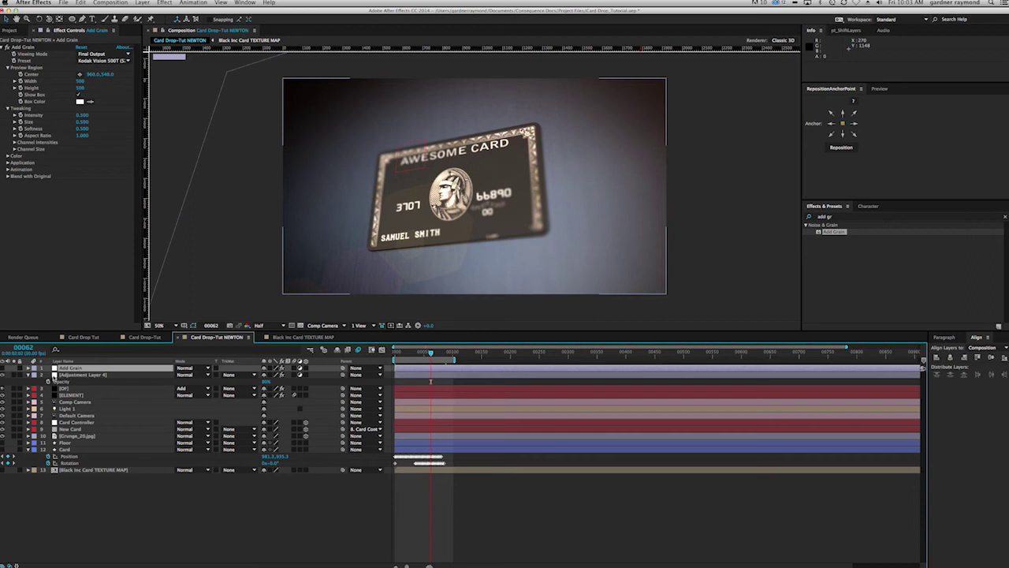
click(93, 375)
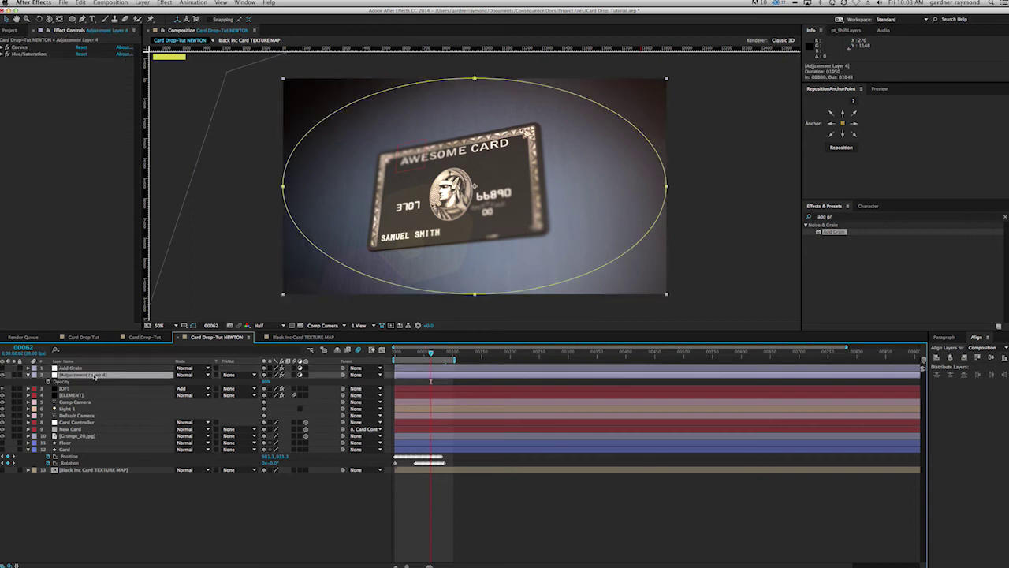
text(Curves/Sat)
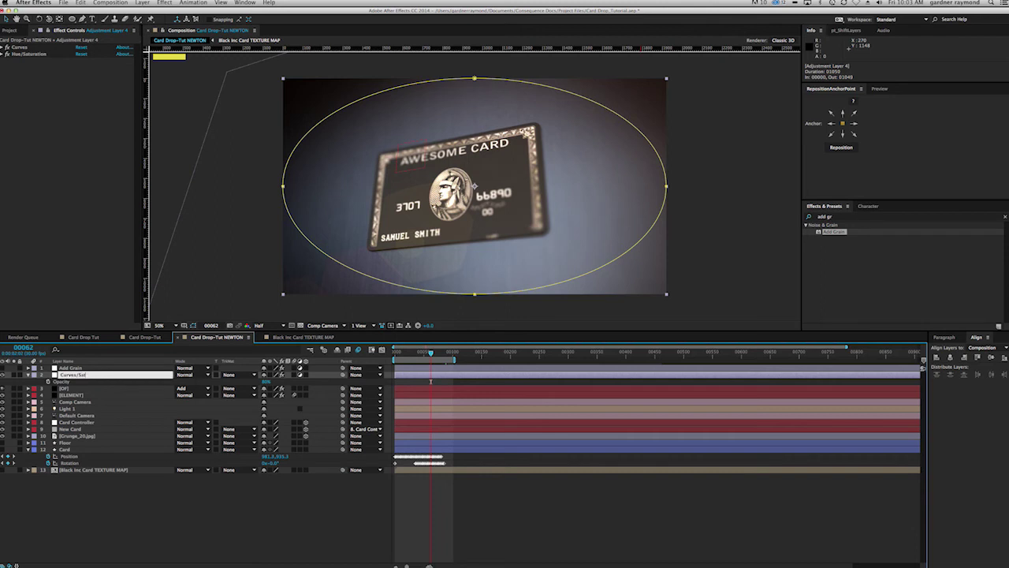
key(Return)
click(130, 558)
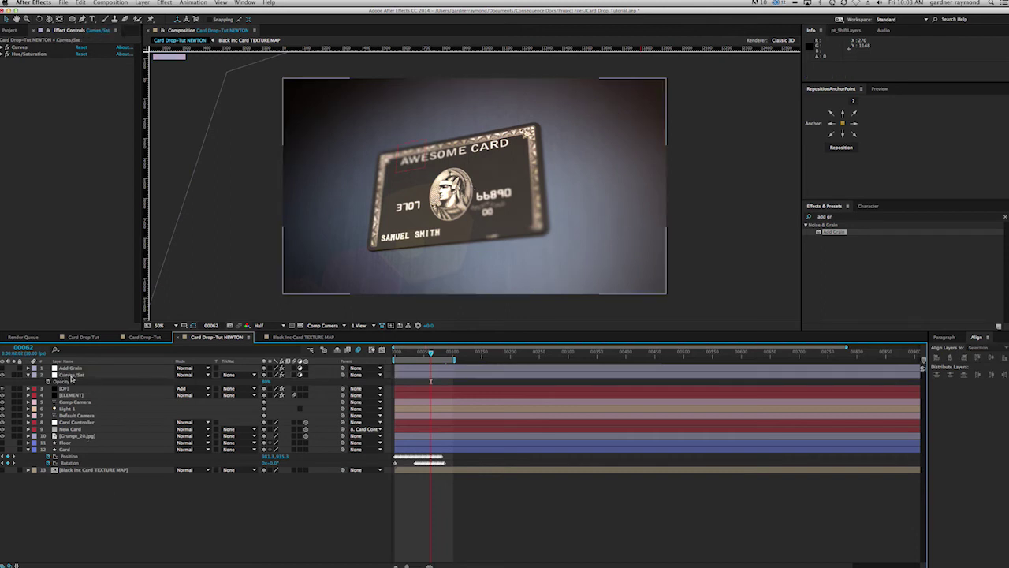
click(4, 369)
click(329, 514)
drag(432, 354, 393, 352)
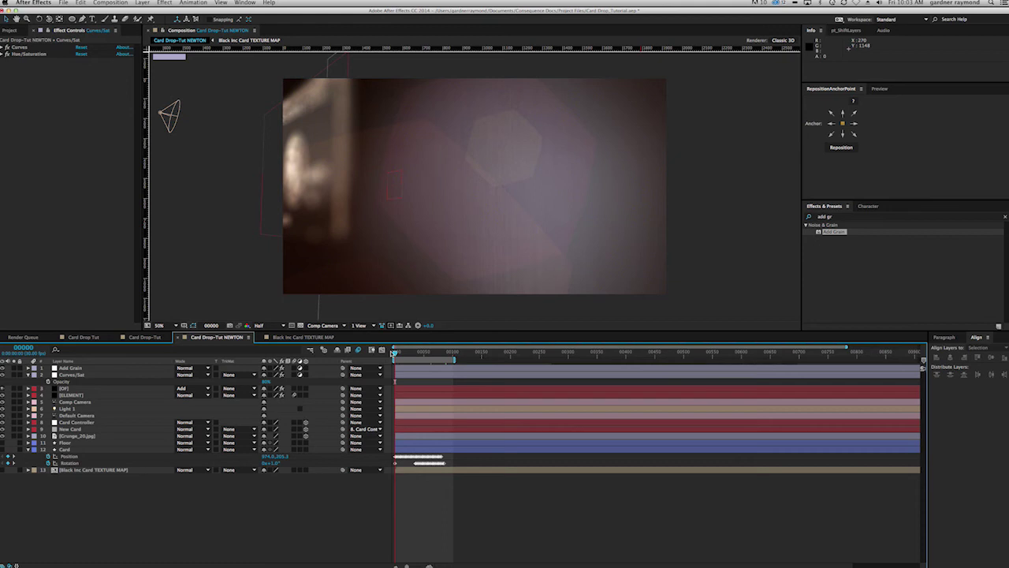
Step: RAM-preview the card drop animation, stop it, then show the Project panel's asset list
key(space)
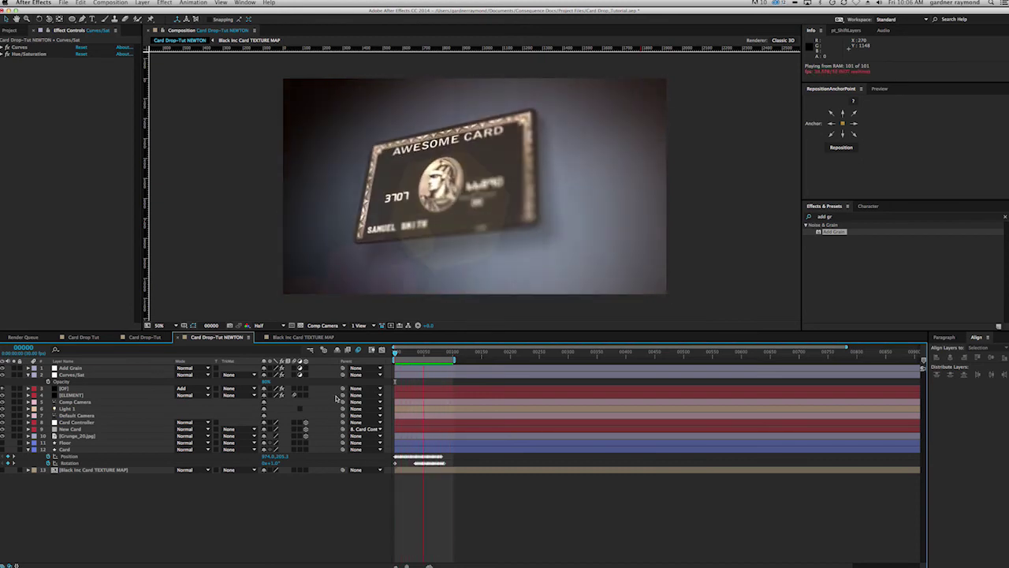
click(505, 217)
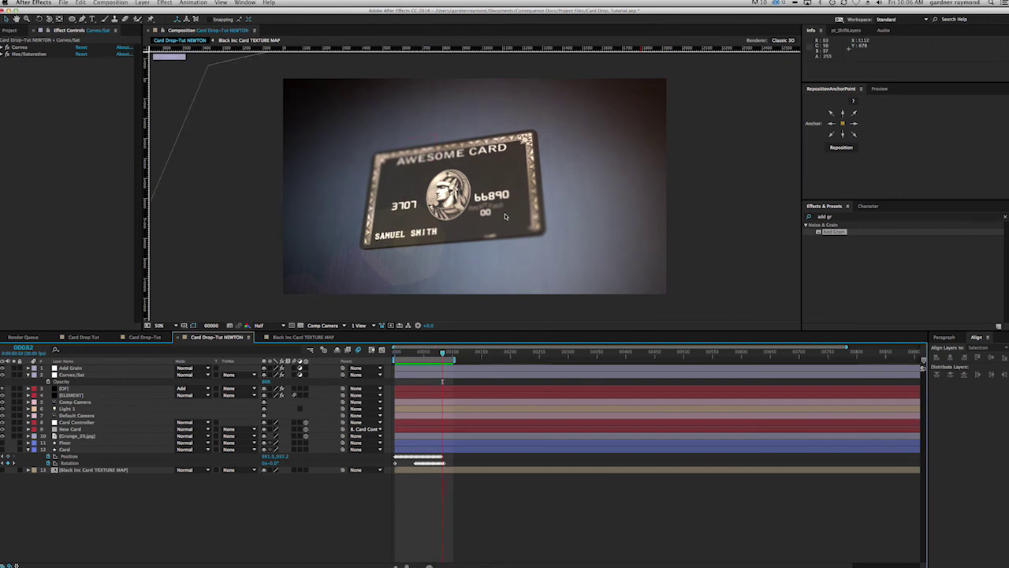
click(489, 161)
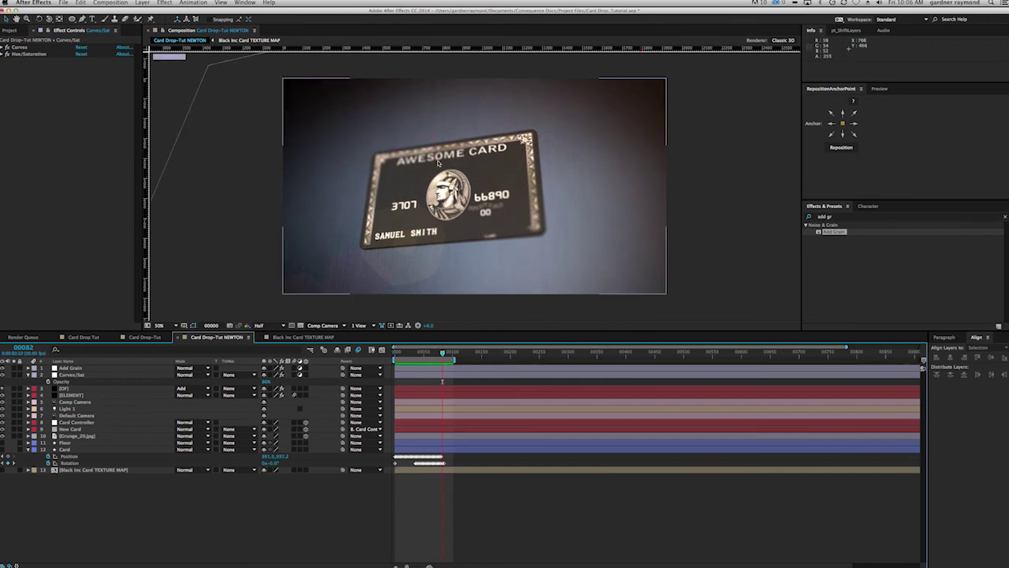
click(11, 31)
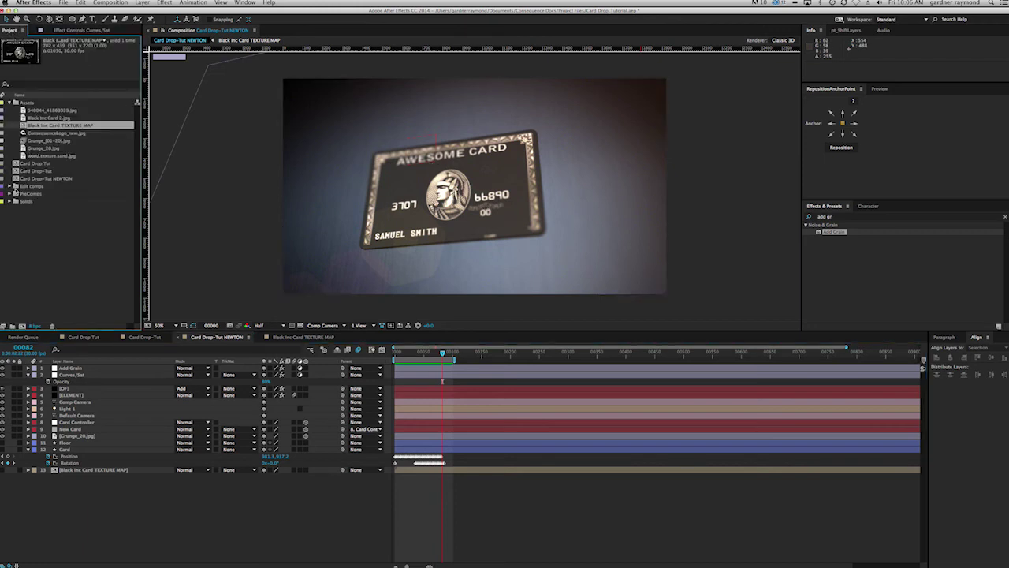
Step: Expand the Edit comps and PreComps folders and open the Hanging Ball 2 composition
click(12, 187)
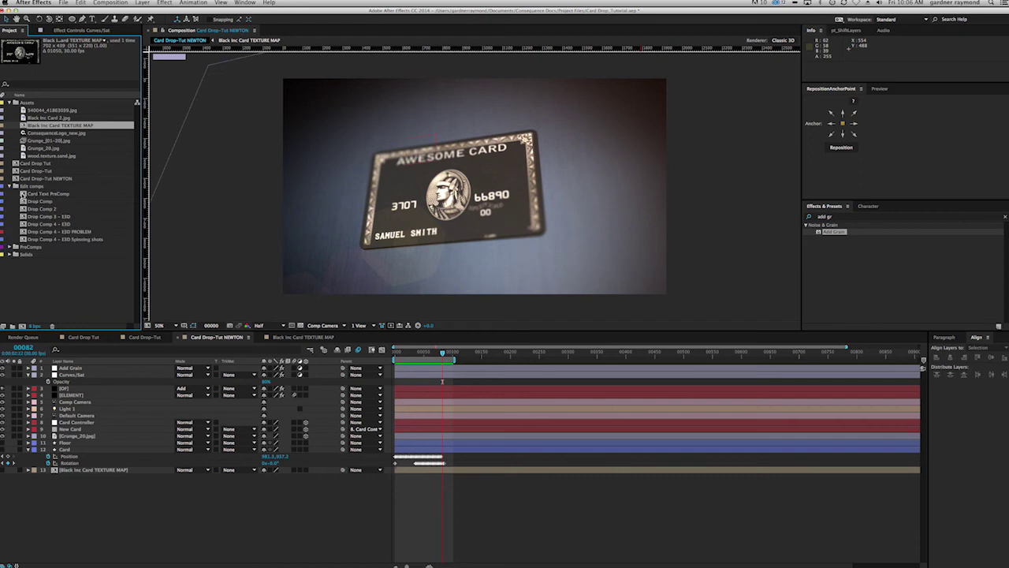
click(11, 247)
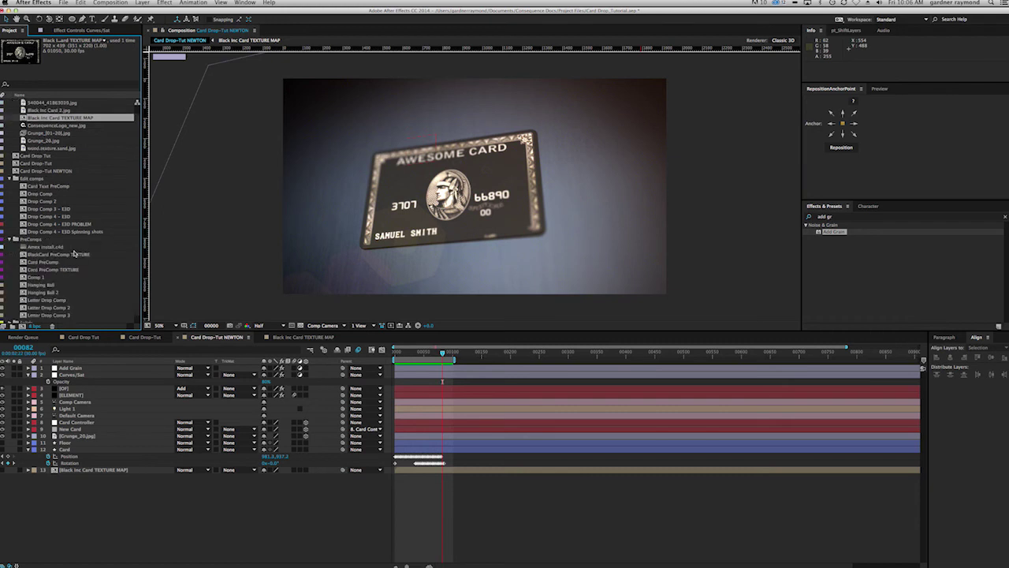
scroll(75, 254, down, 1)
double_click(43, 284)
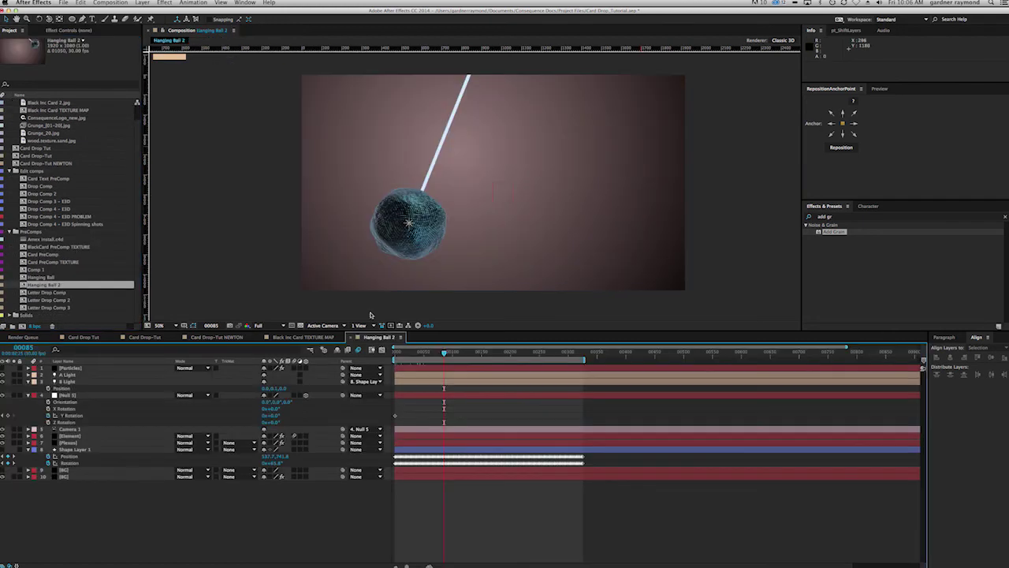
Step: Preview the swinging ball and scrub its swing with the Element layer's animated properties revealed
drag(444, 353, 404, 354)
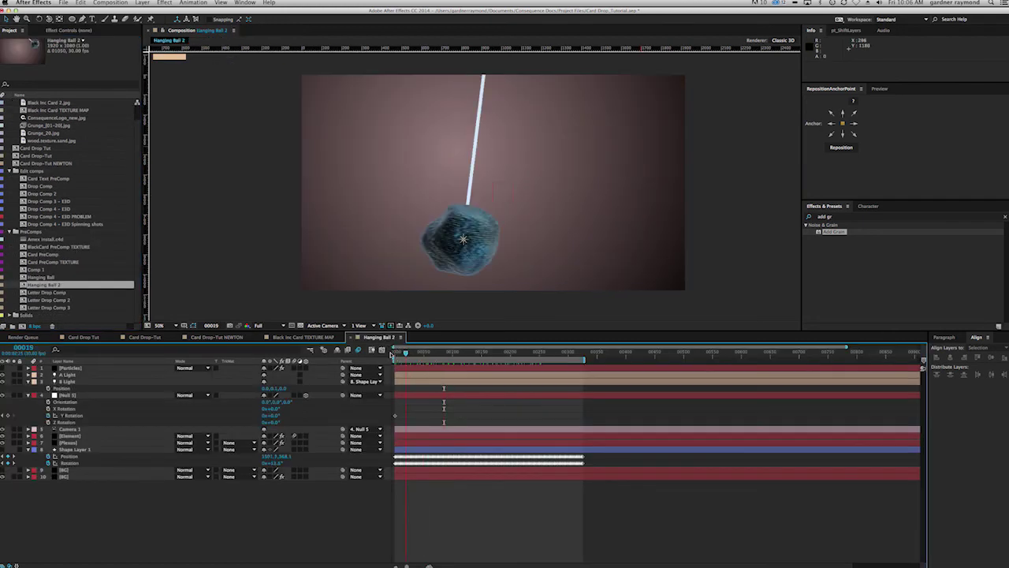
key(space)
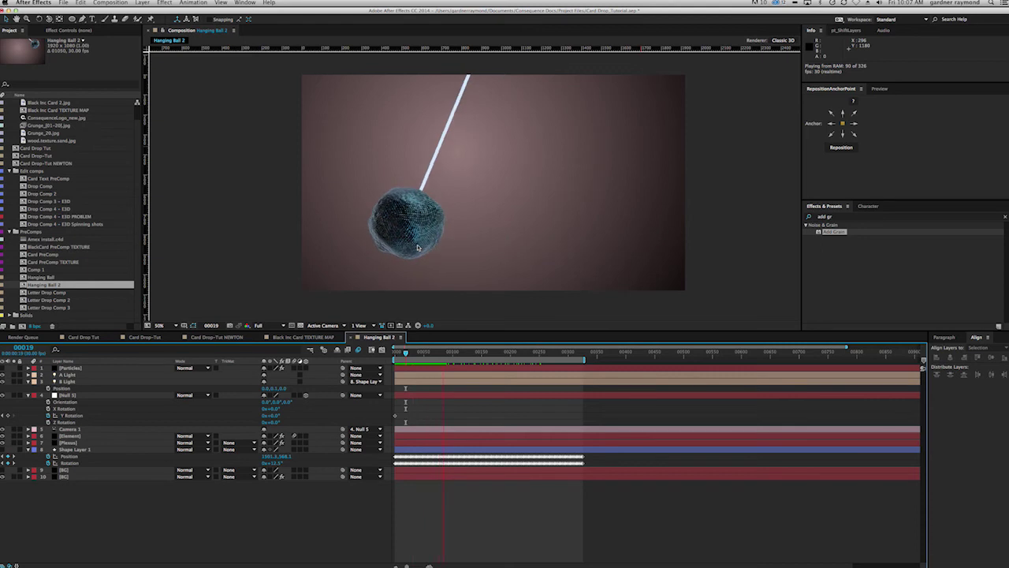
click(421, 352)
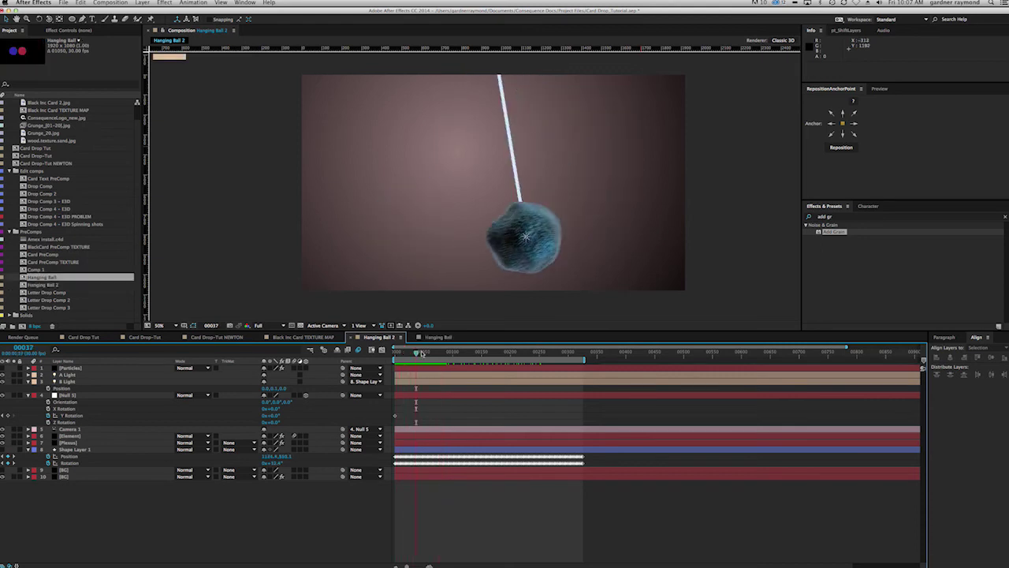
click(4, 449)
click(3, 436)
drag(418, 353, 438, 355)
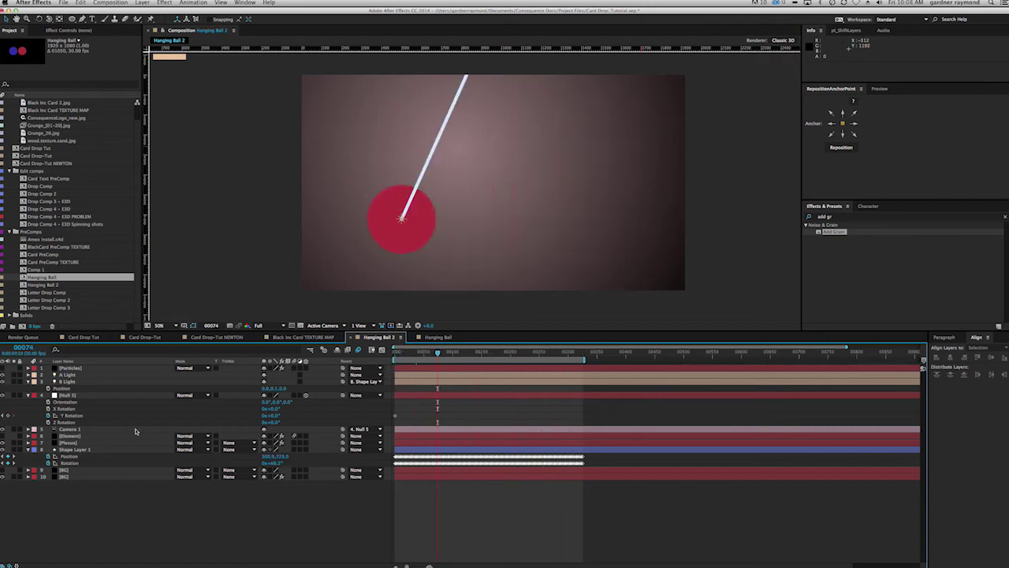
click(95, 436)
key(u)
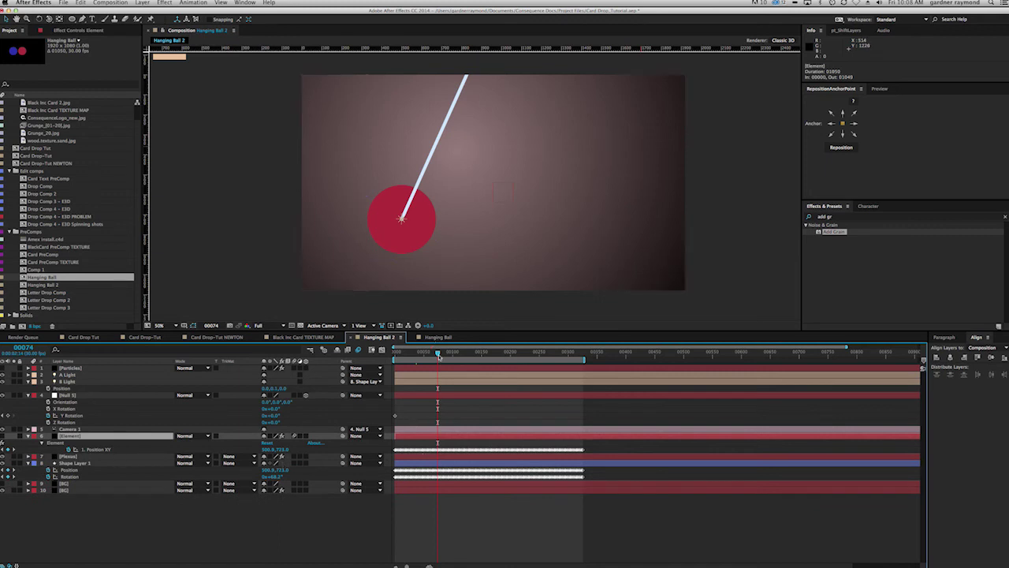
drag(441, 354, 465, 359)
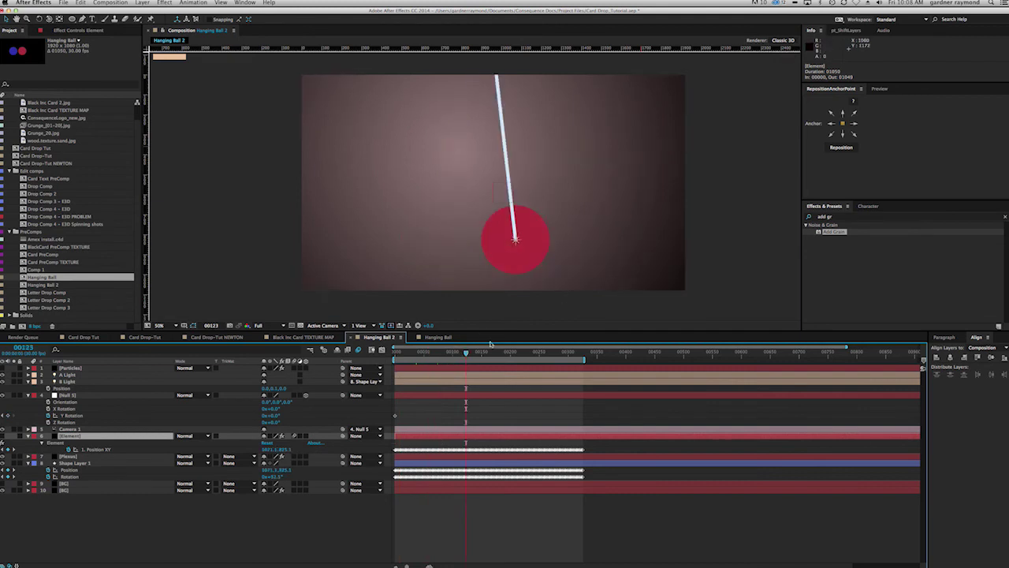
drag(462, 355, 487, 355)
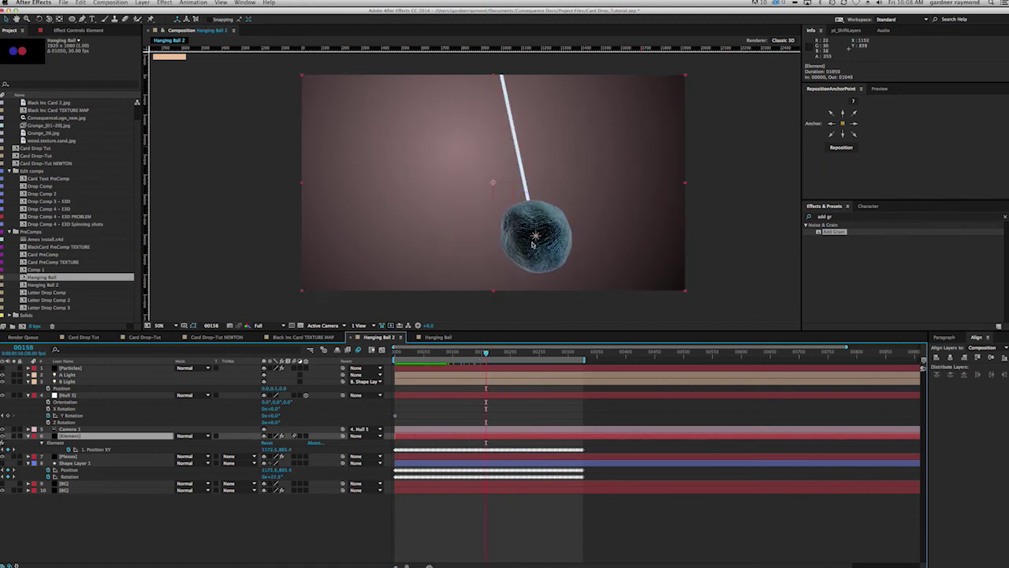
Step: Orbit the camera around the ball, undo the orbit, and close both Hanging Ball comps
key(c)
drag(534, 246, 392, 249)
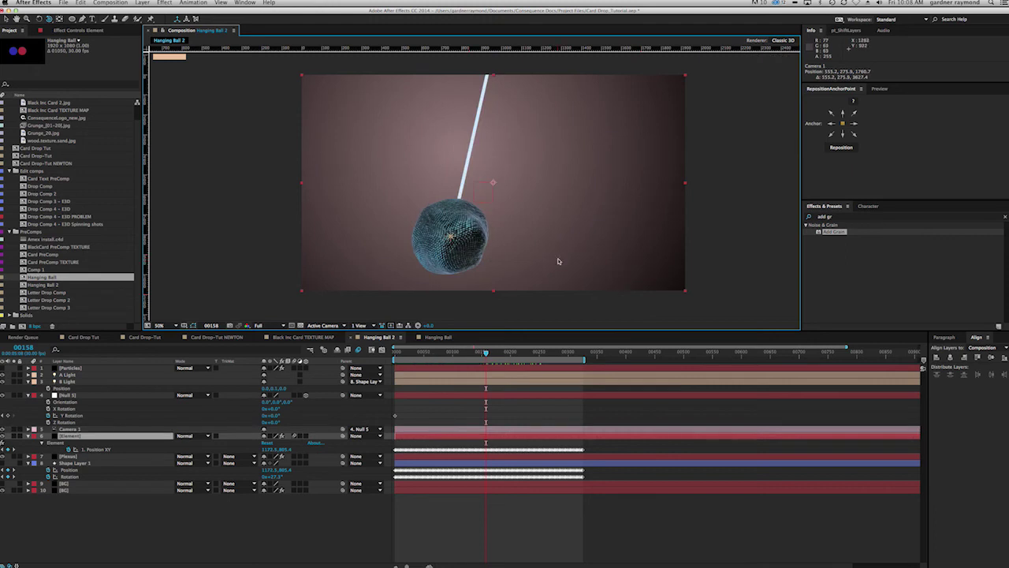
key(ctrl+z)
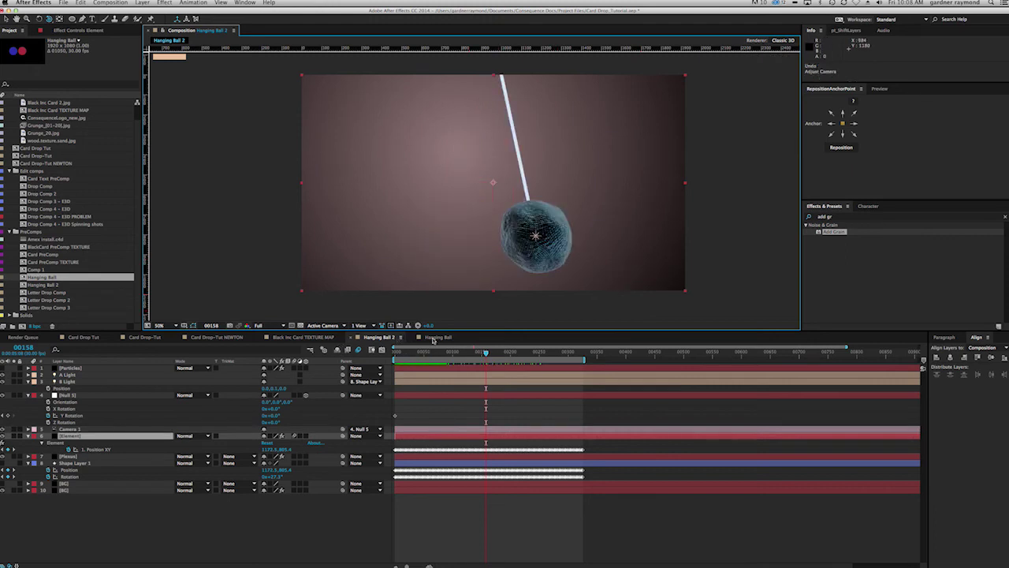
click(412, 340)
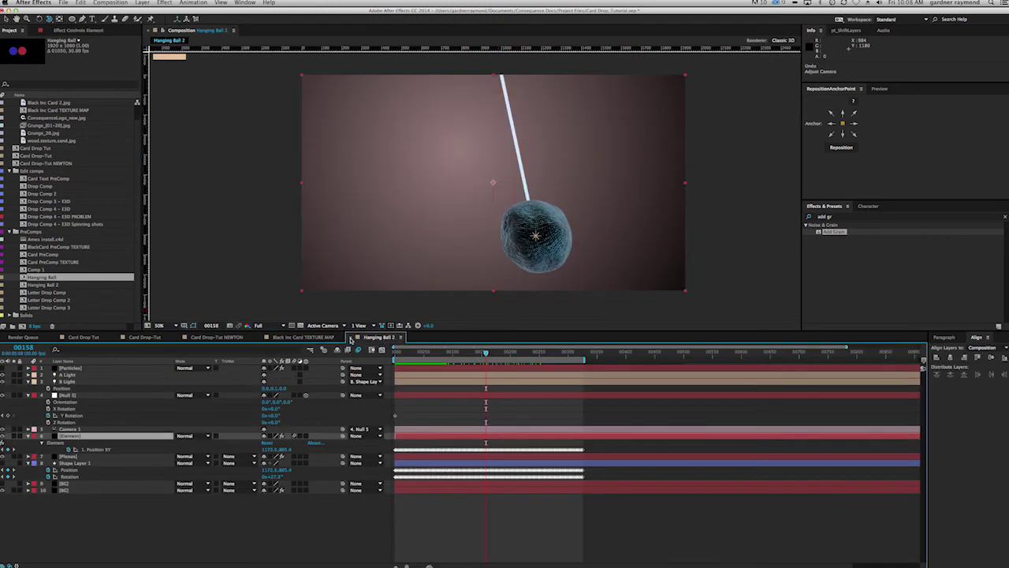
click(351, 340)
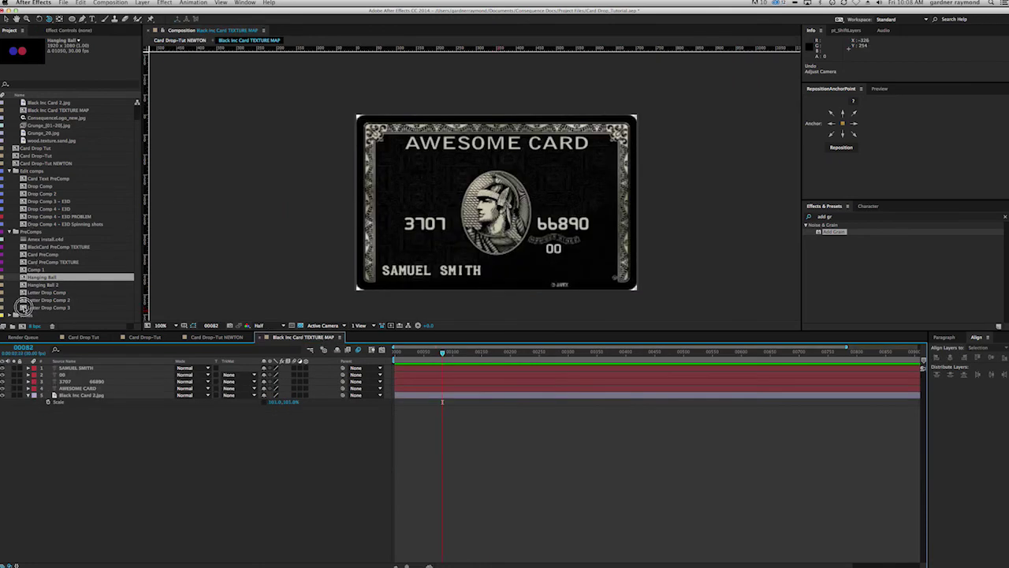
Step: Open Letter Drop Comp 3 and RAM-preview the 3D HELLO letter drop
double_click(25, 308)
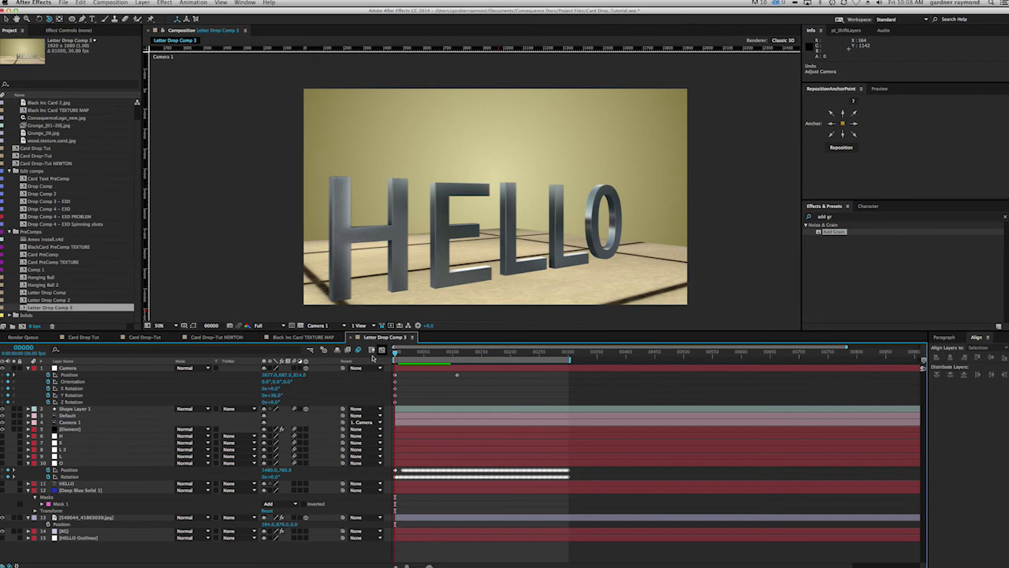
key(KP_0)
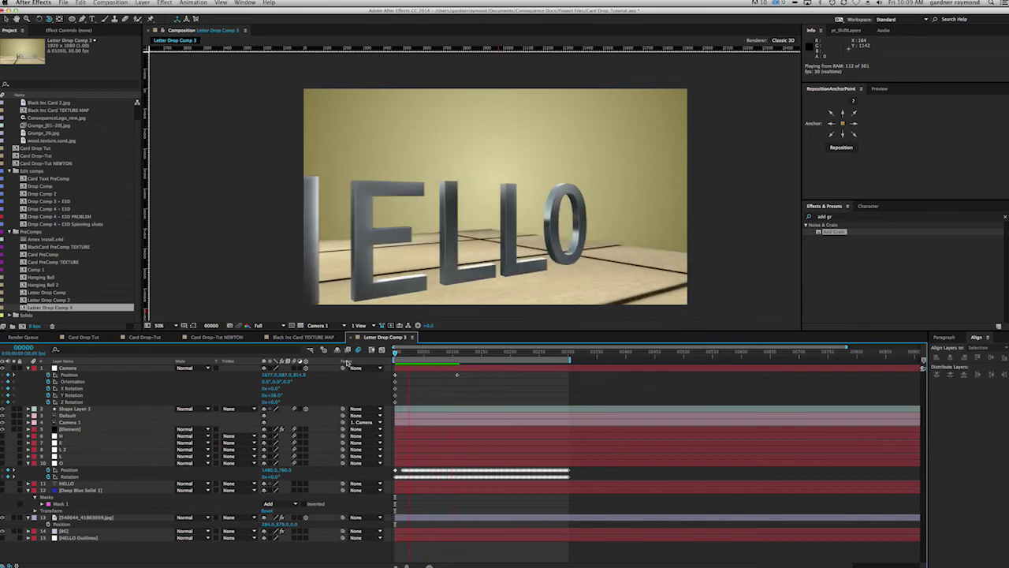
Step: Stop playback and show the Element layer's effect controls, expanding Element and collapsing Groups 2 and 3
click(77, 428)
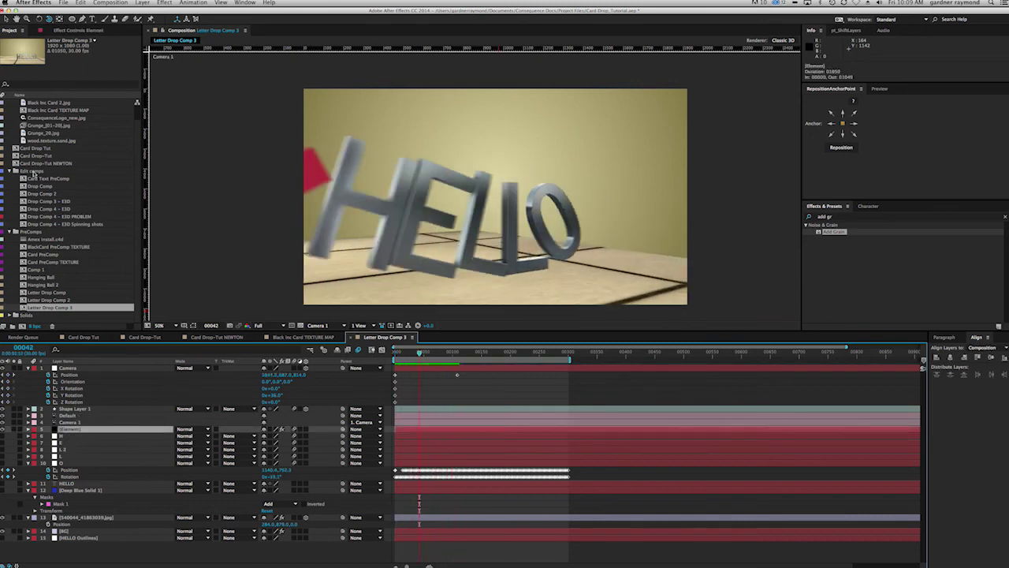
click(75, 30)
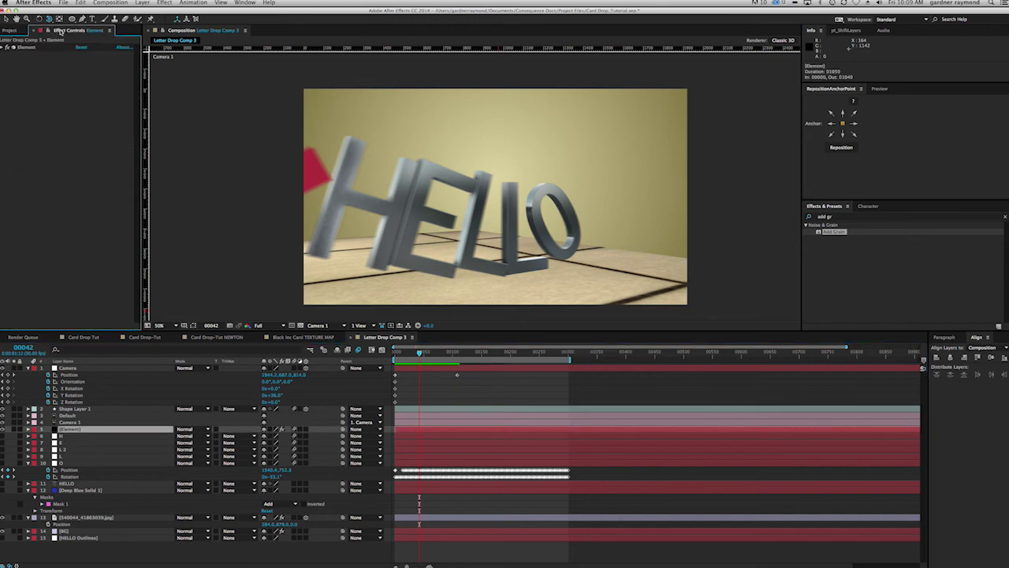
click(3, 48)
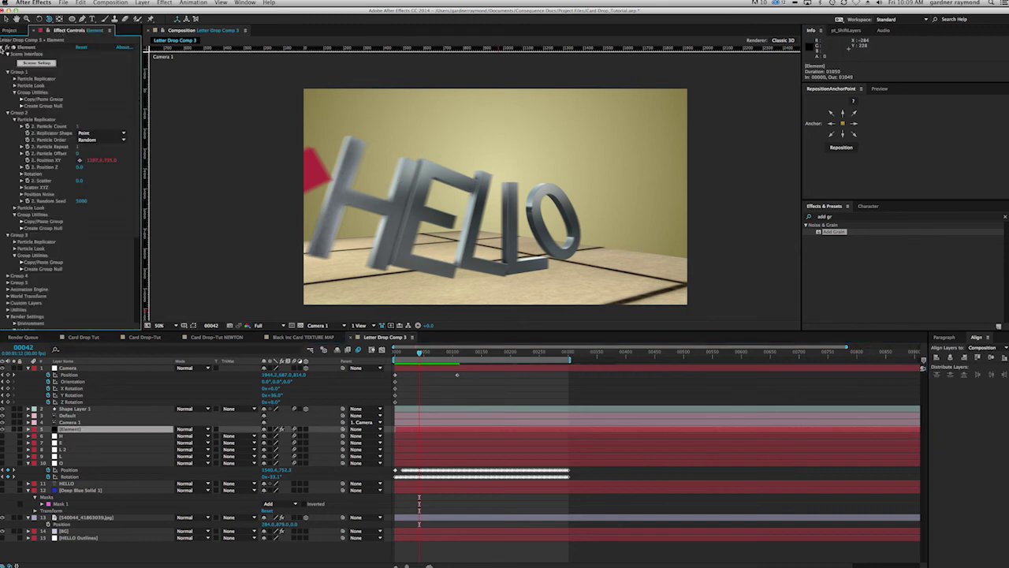
click(6, 114)
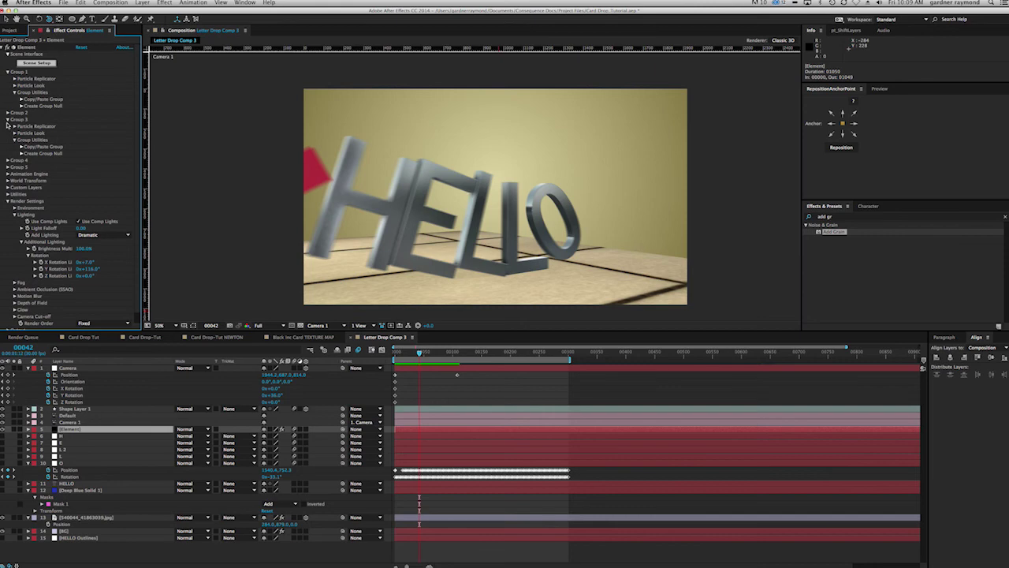
click(8, 120)
click(7, 134)
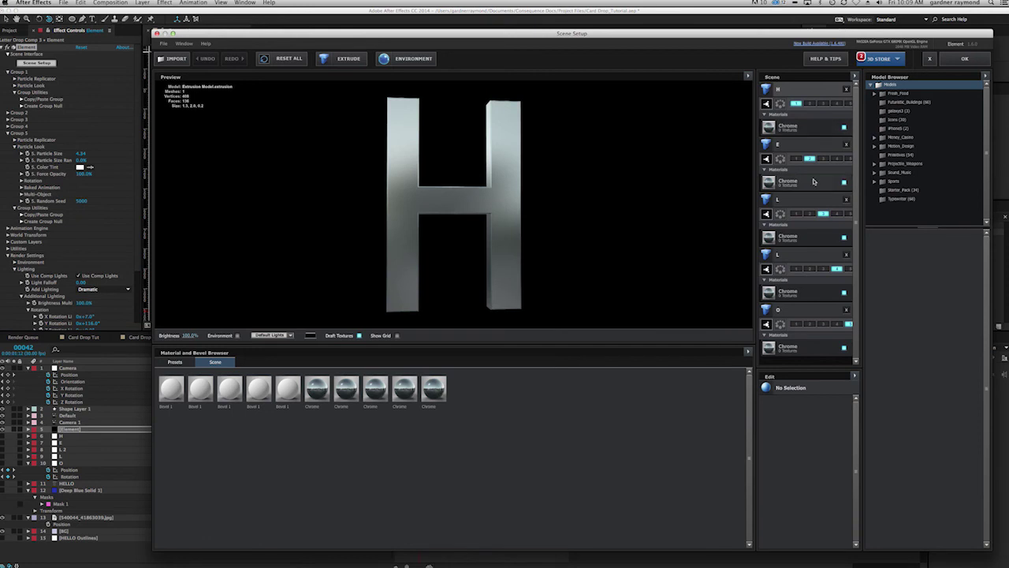
click(812, 182)
click(826, 239)
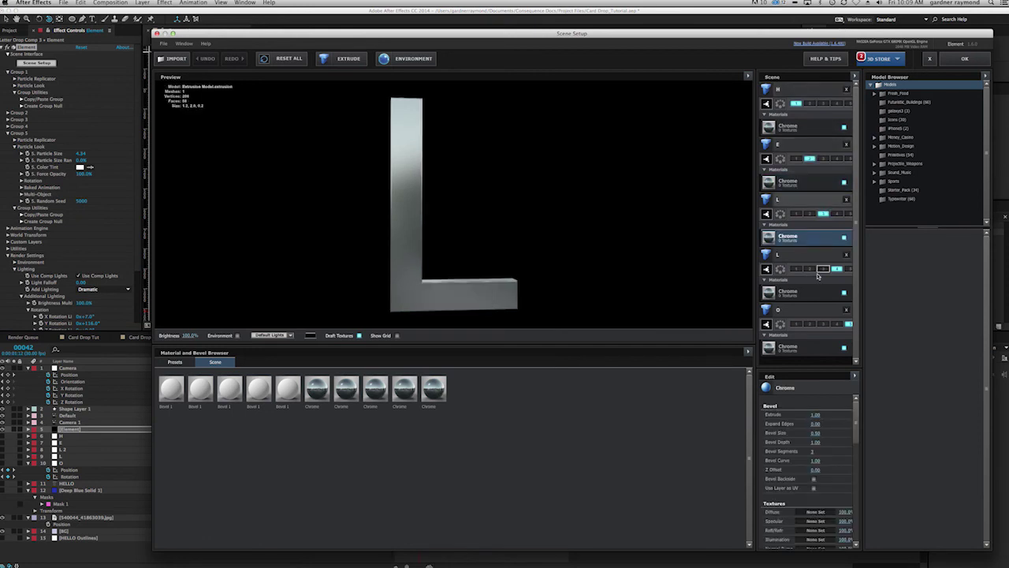
click(816, 292)
click(814, 349)
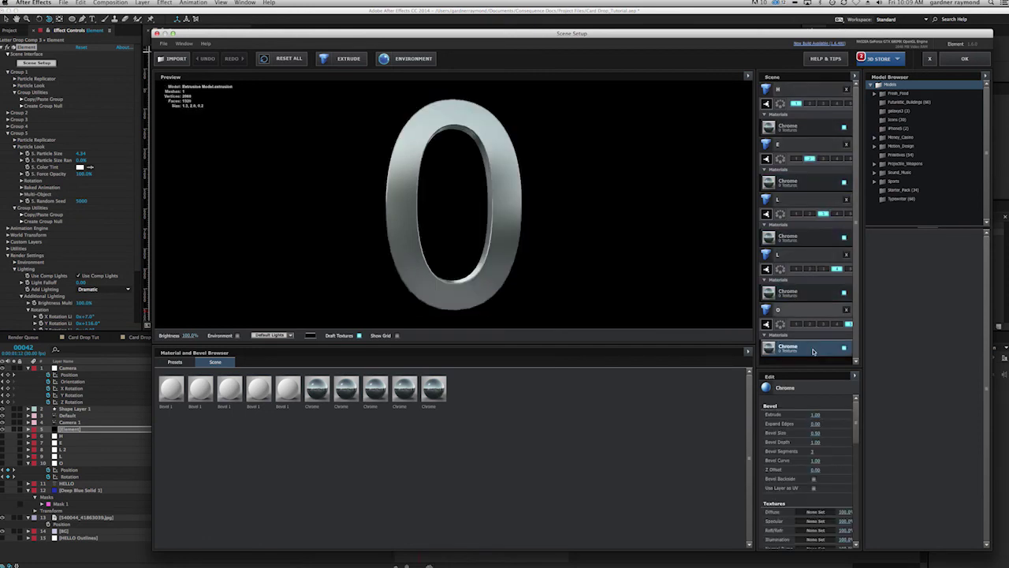
click(796, 254)
click(796, 198)
click(796, 143)
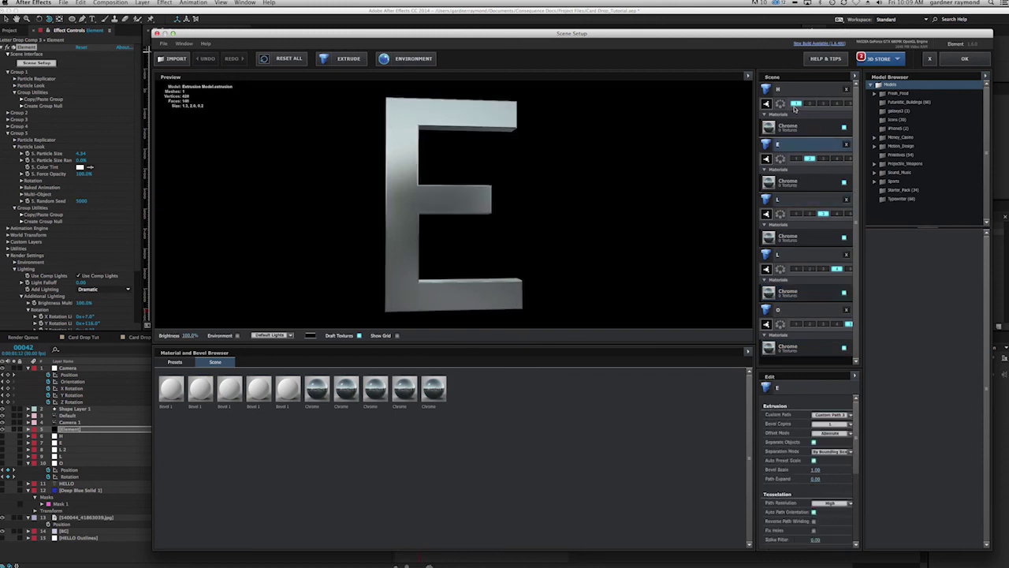
click(796, 89)
click(929, 59)
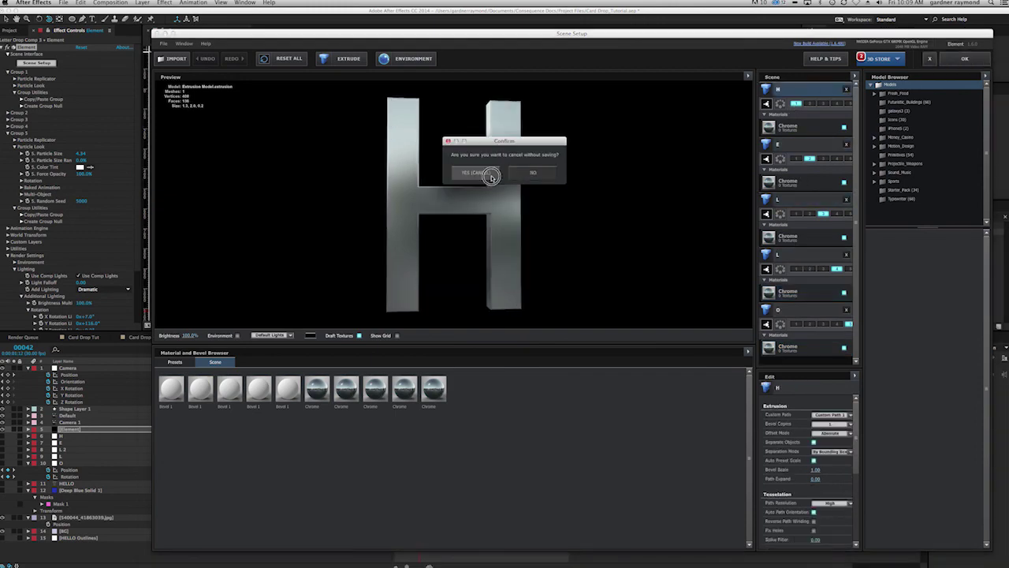
click(475, 172)
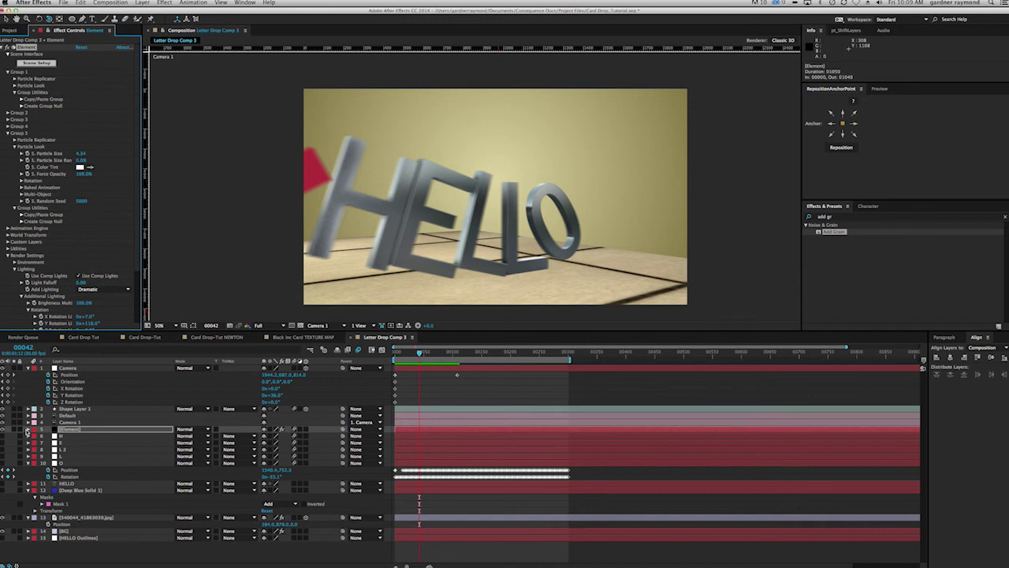
Step: Select the HELLO Outlines layer, then open Letter Drop Comp 2 from the Project panel
click(27, 431)
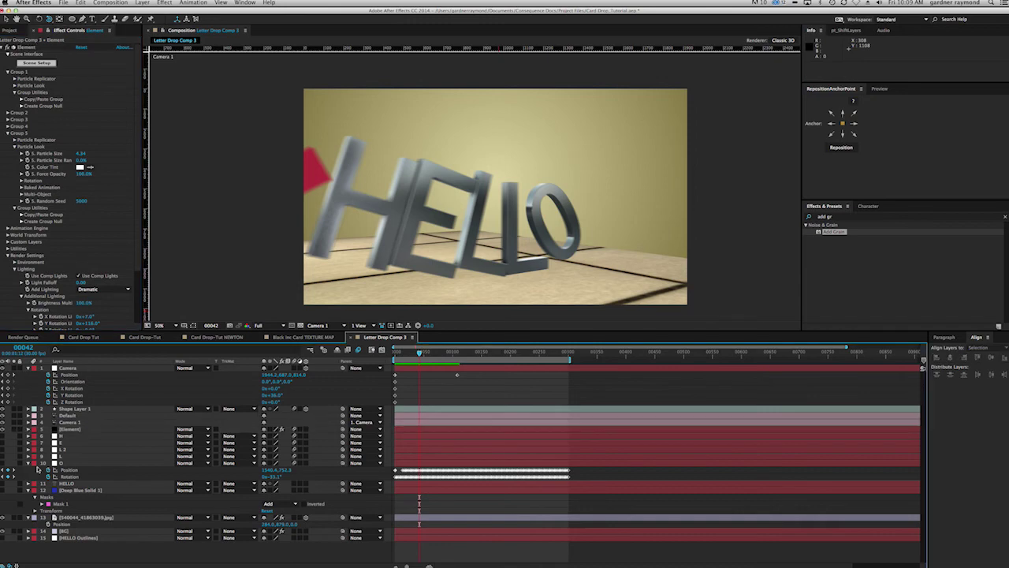
click(75, 537)
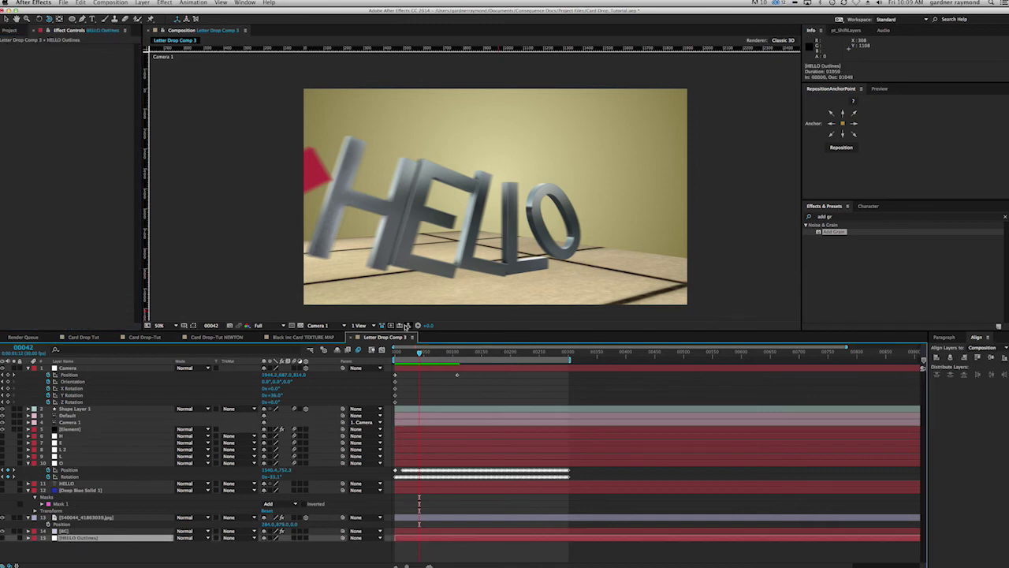
click(12, 31)
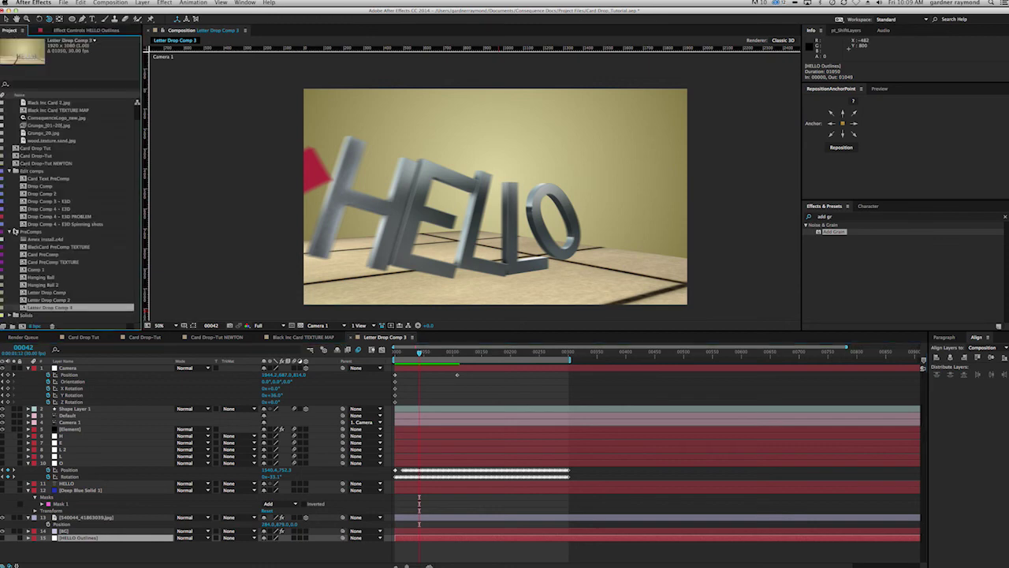
double_click(32, 300)
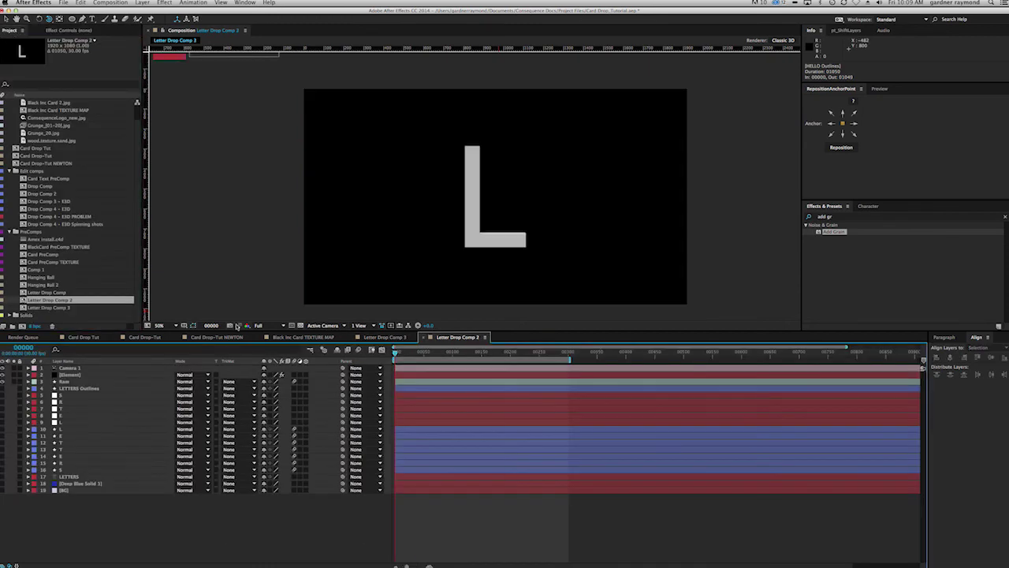
Step: Scrub the L letter animation, show the lower layers and hide the lavender background to reveal LETTERS
drag(400, 353, 484, 360)
click(2, 375)
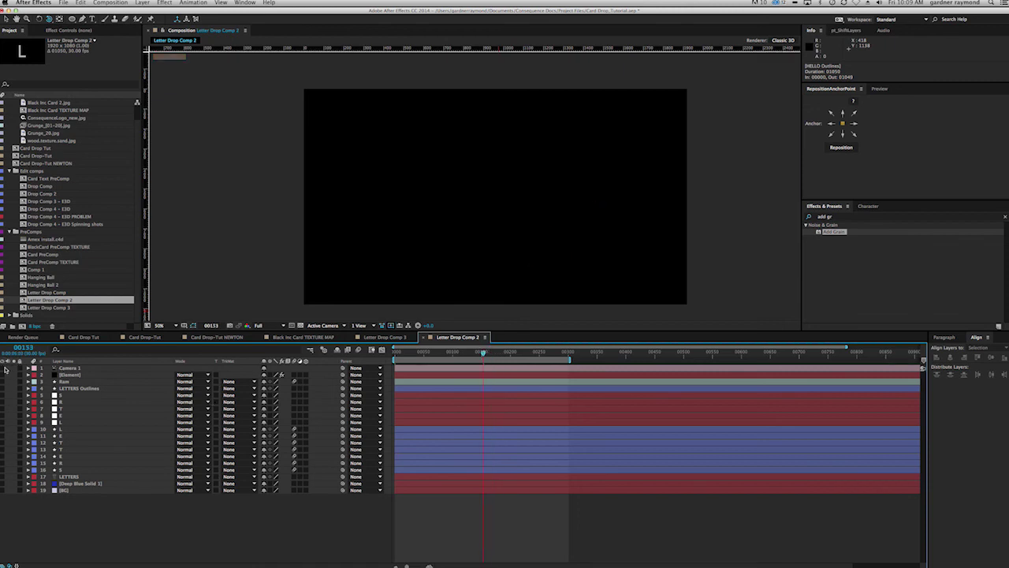
drag(2, 431, 3, 490)
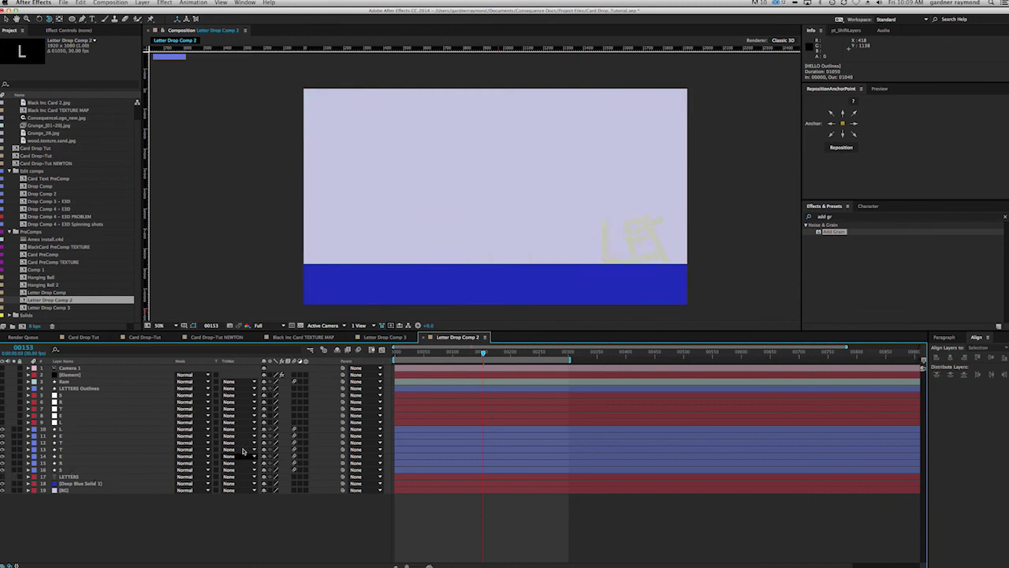
drag(483, 353, 394, 356)
click(7, 490)
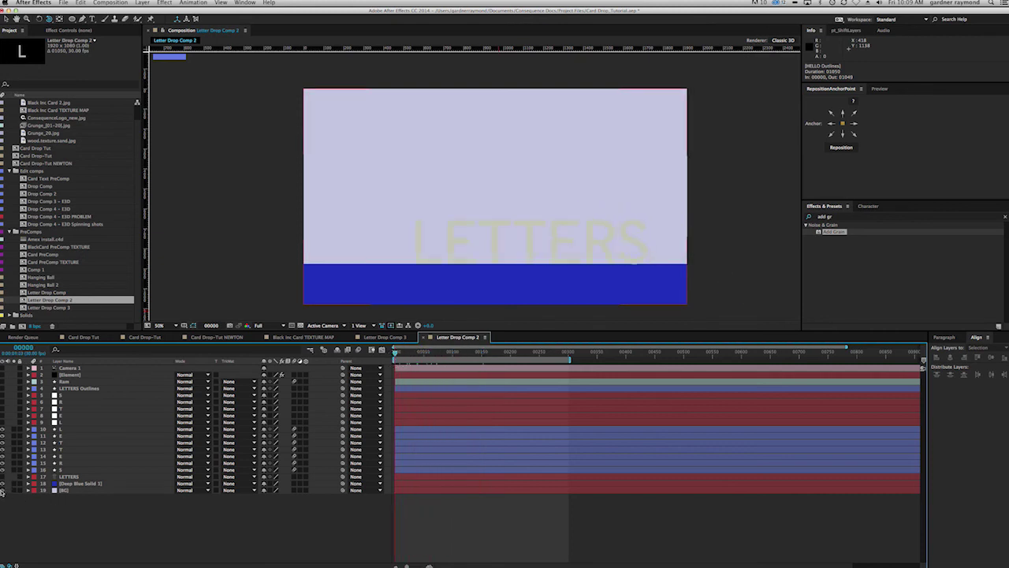
click(2, 493)
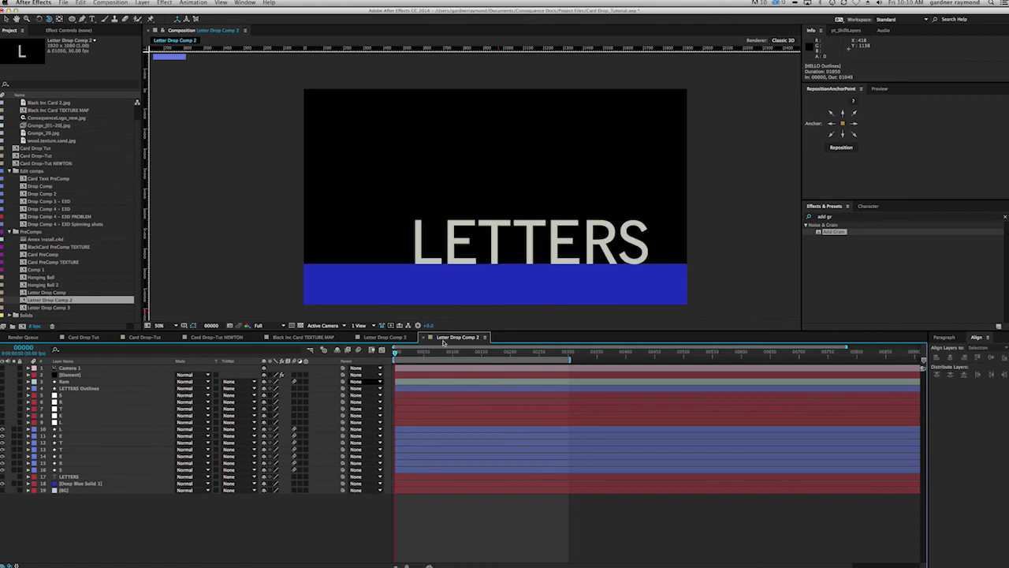
Step: Select the L, T and E letter layers in turn to inspect them
click(60, 431)
click(112, 444)
key(super+Down)
key(Down)
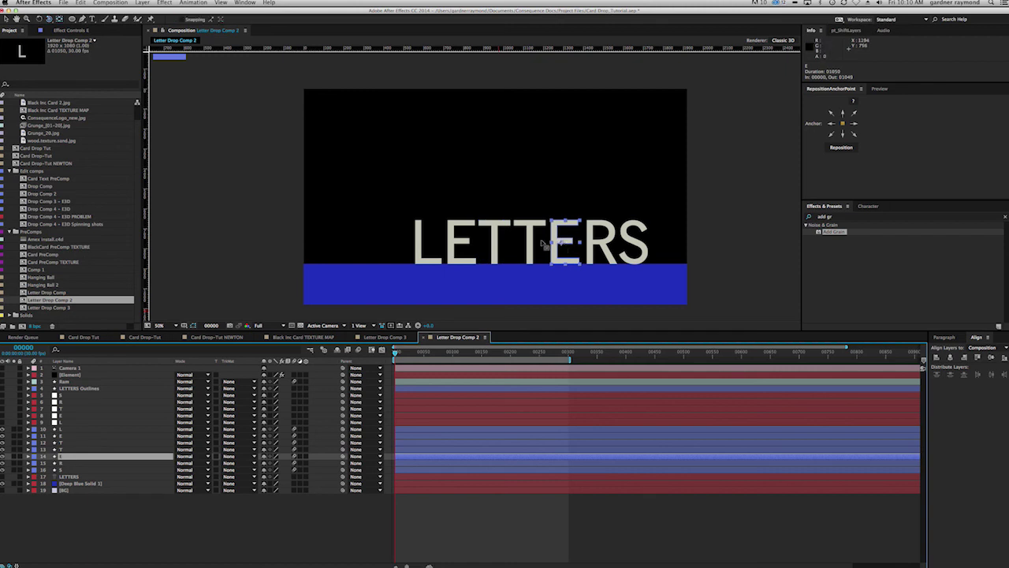
key(super+Up)
click(497, 249)
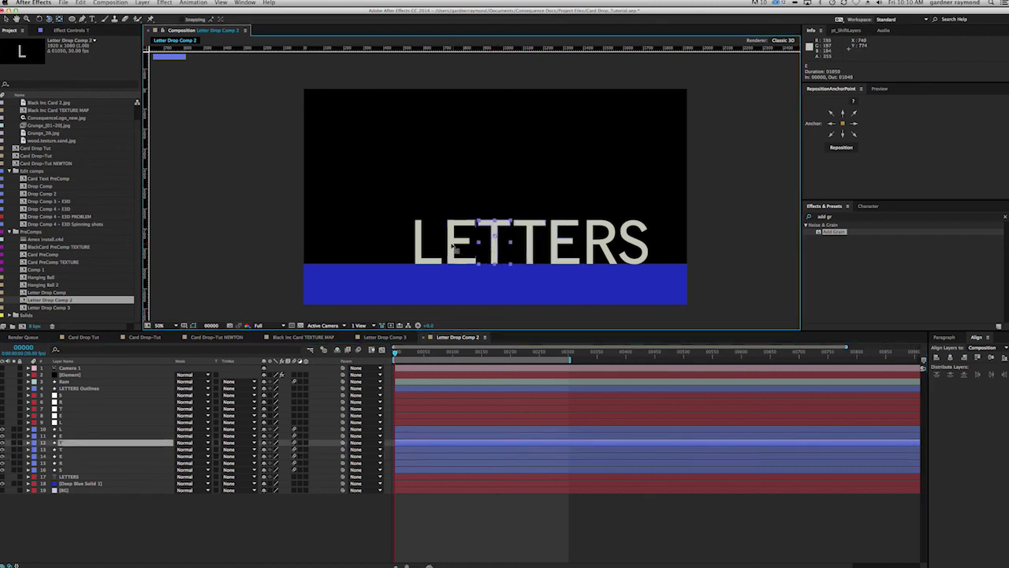
click(458, 249)
click(424, 250)
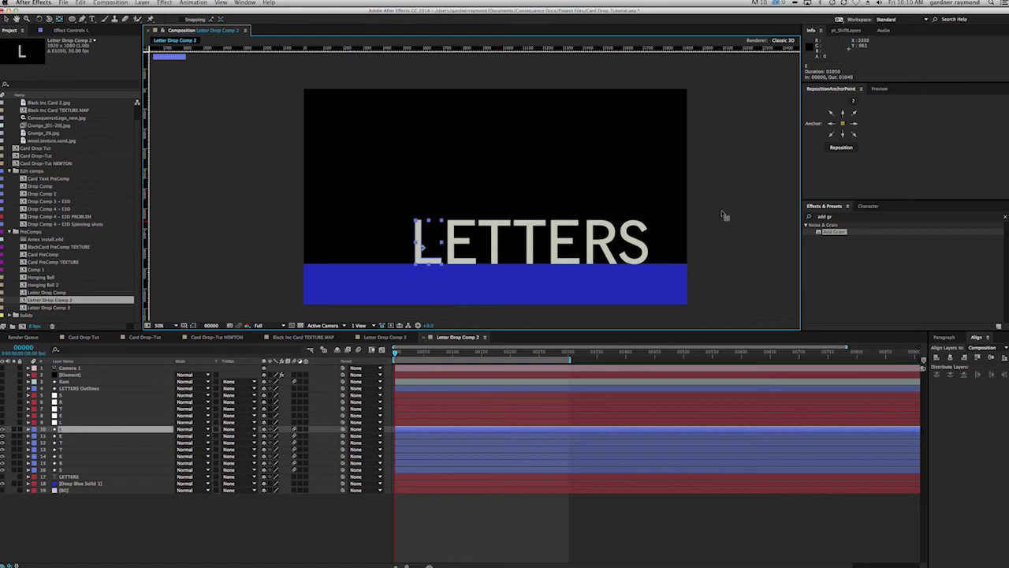
Step: Select each letter from E through S, then show the Element layer's Effect Controls
click(471, 236)
click(513, 239)
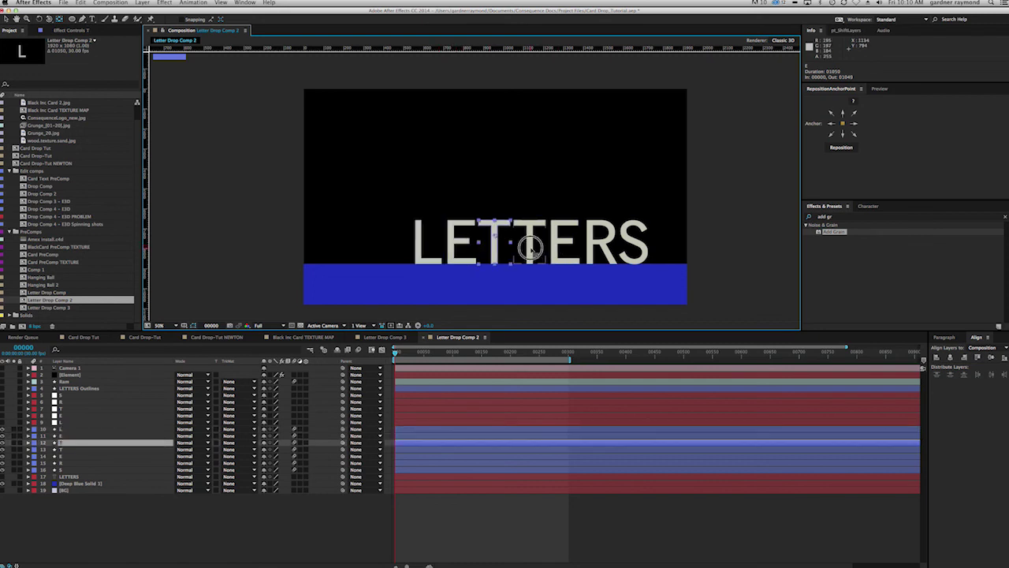
click(526, 243)
click(562, 246)
click(596, 243)
click(633, 241)
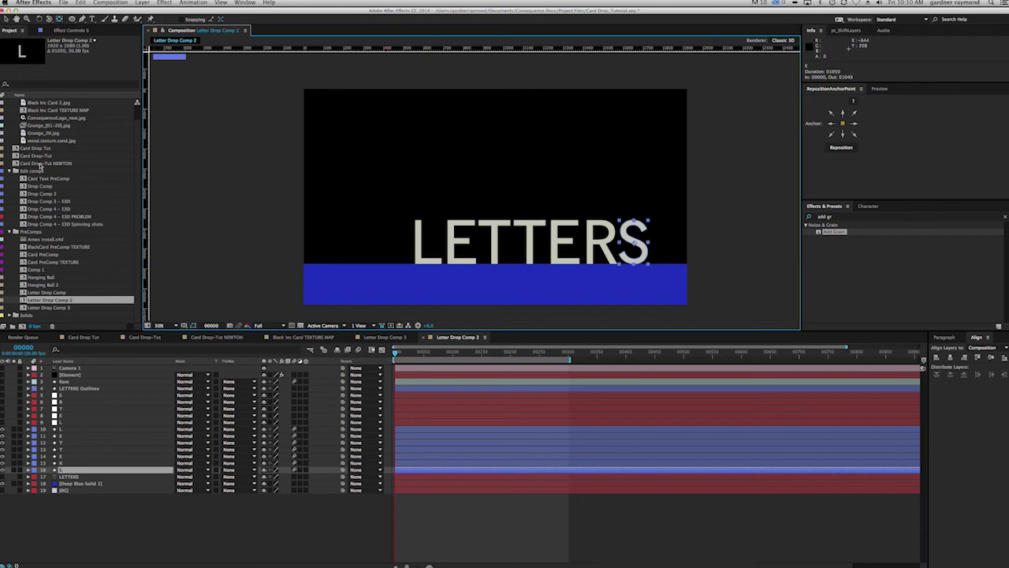
click(71, 30)
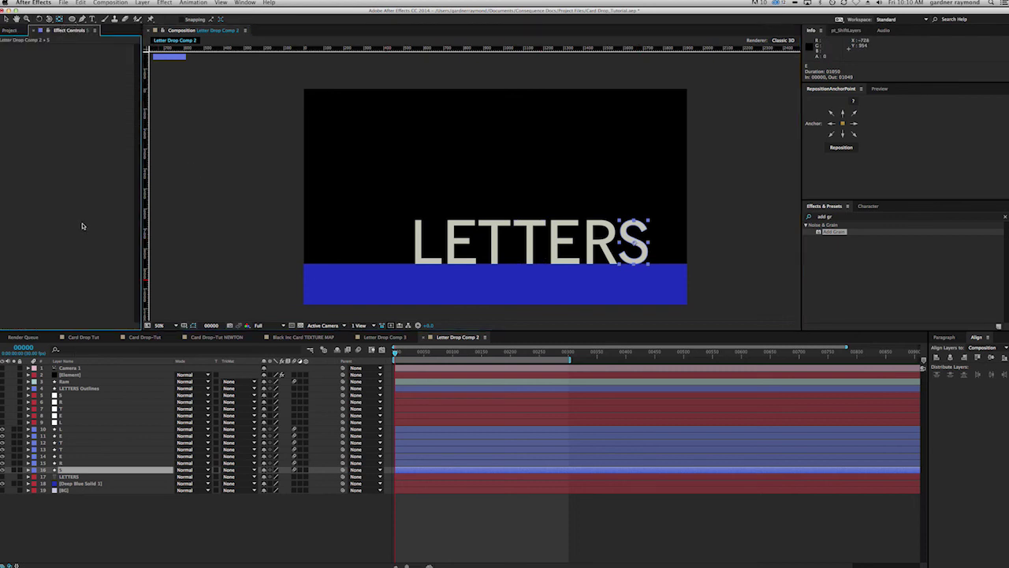
click(69, 375)
Step: Collapse Group 1 and inspect Group 2's Particle Replicator settings in the Element effect
click(9, 72)
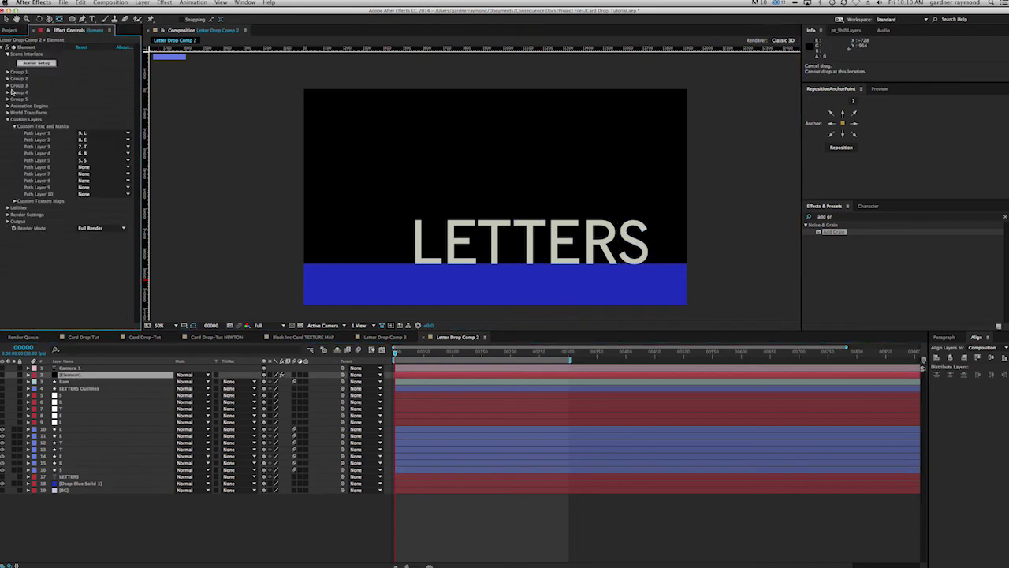
click(8, 79)
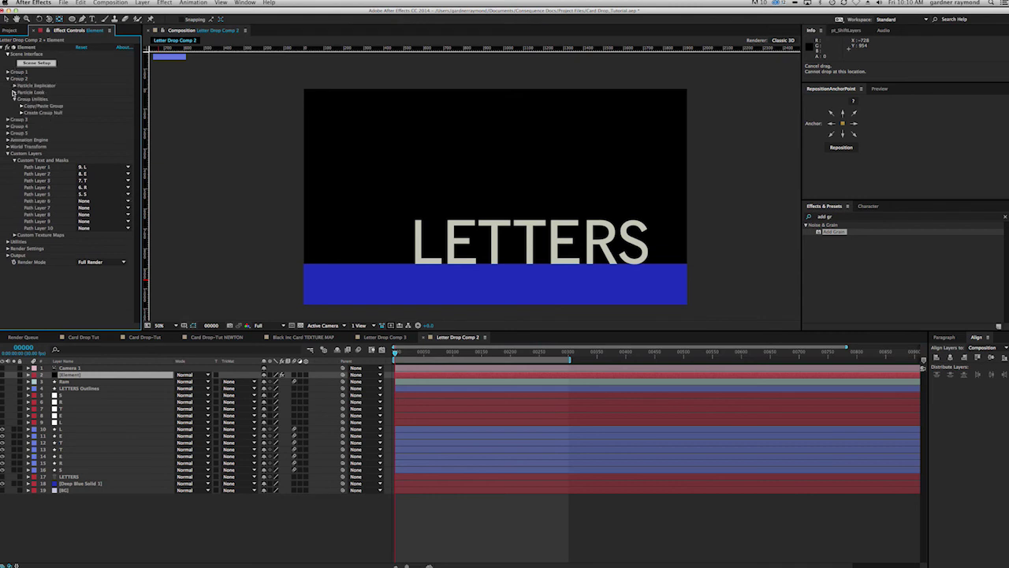
click(14, 86)
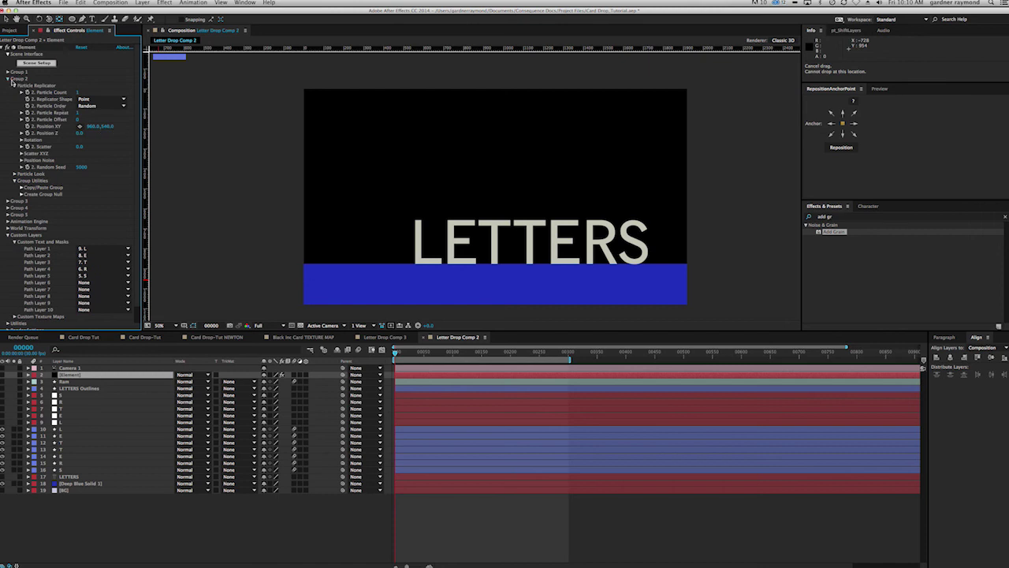
click(8, 79)
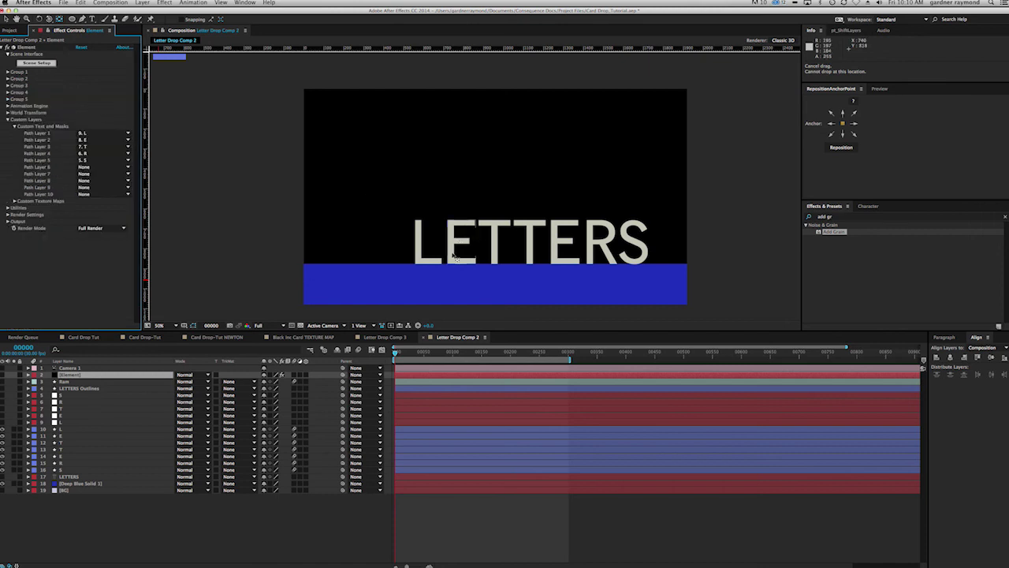
drag(486, 234, 54, 53)
Step: Select the two E letter layers, then bring the Element layer's effect settings back into focus
drag(403, 197, 462, 240)
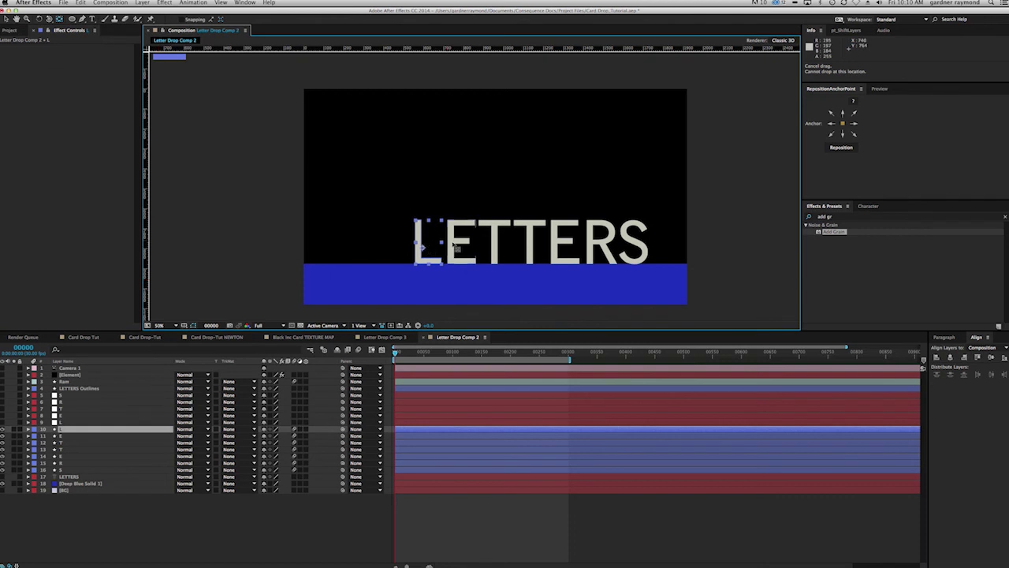
key(super+Down)
key(super+Down)
key(super+Down)
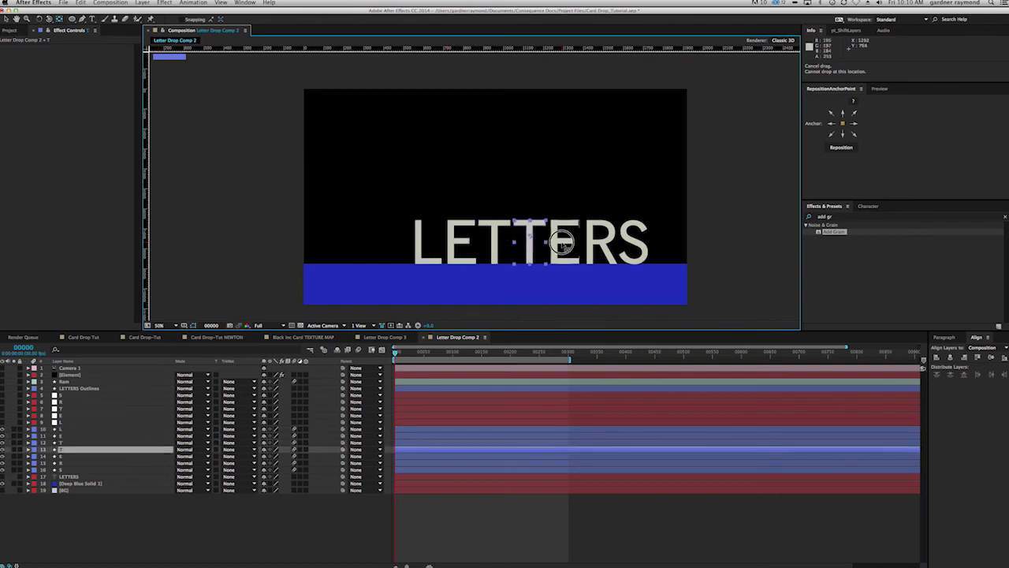
click(70, 375)
click(22, 53)
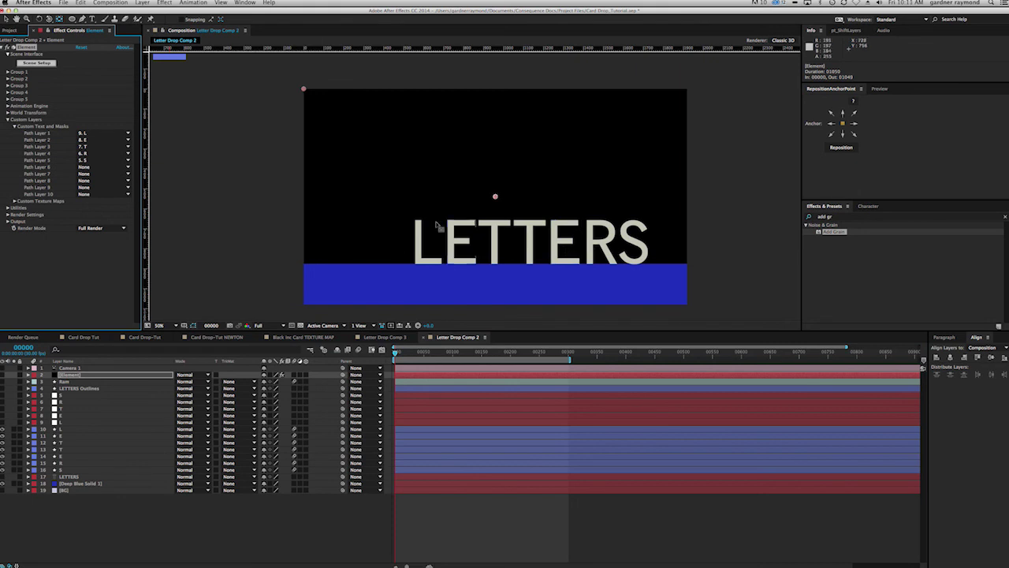
Step: Click through the letters from L to S and advance to frame 00054 where they tumble
click(570, 229)
click(533, 234)
click(498, 235)
click(462, 234)
click(424, 242)
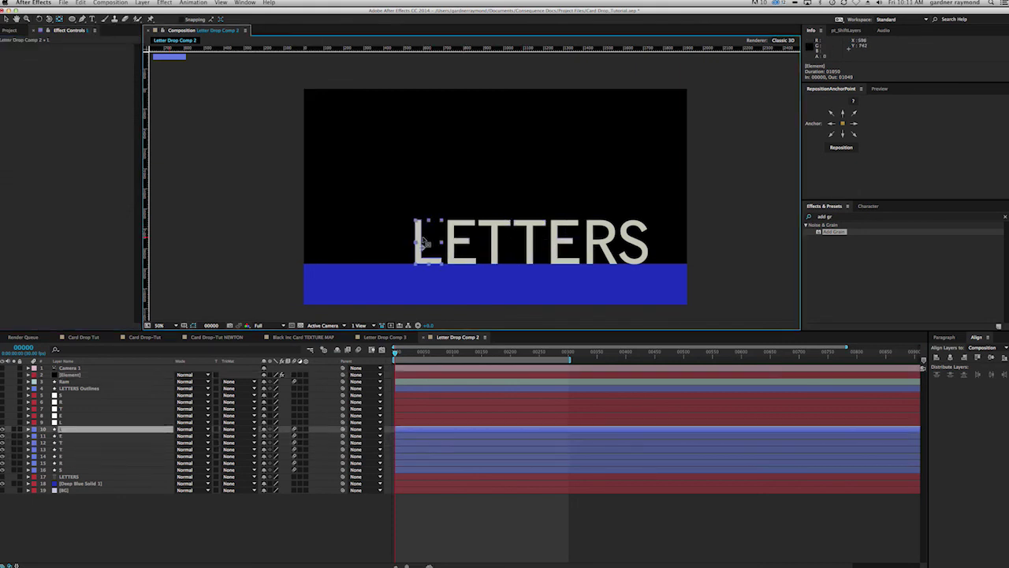
click(606, 248)
click(632, 262)
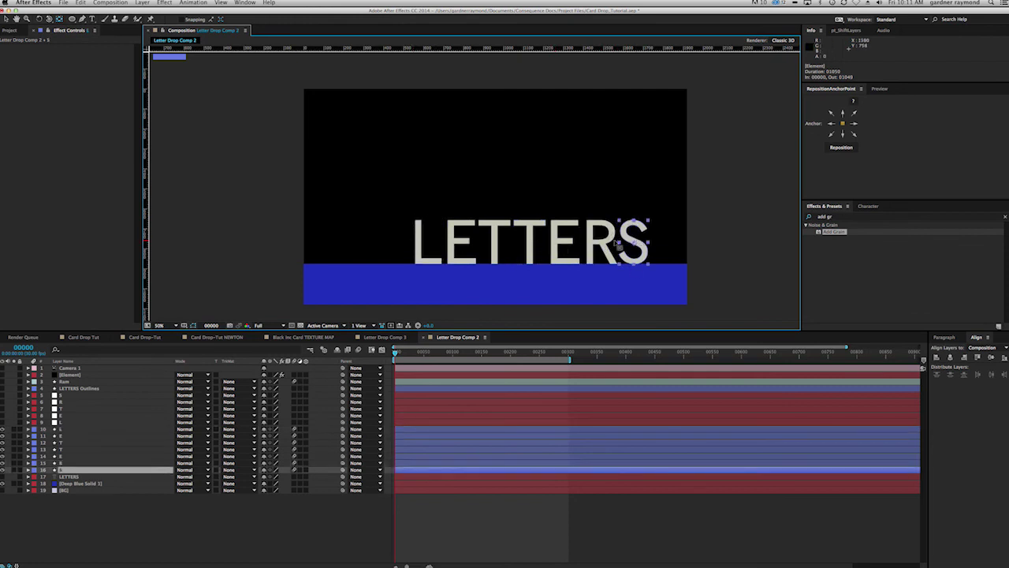
drag(397, 352, 427, 354)
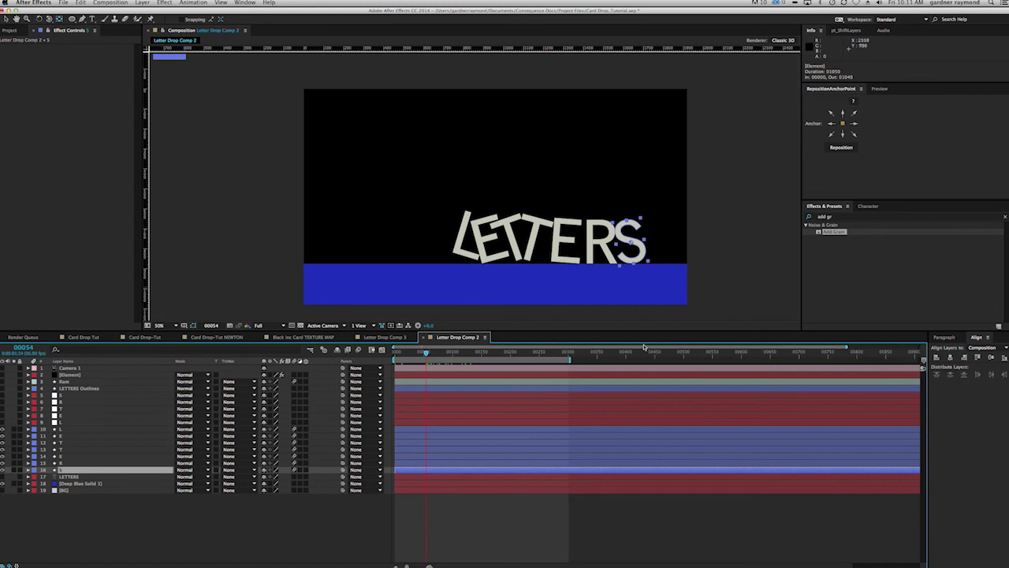
Step: Scrub through the LETTERS drop twice and return to frame 00000 with the letters upright
drag(426, 354, 371, 350)
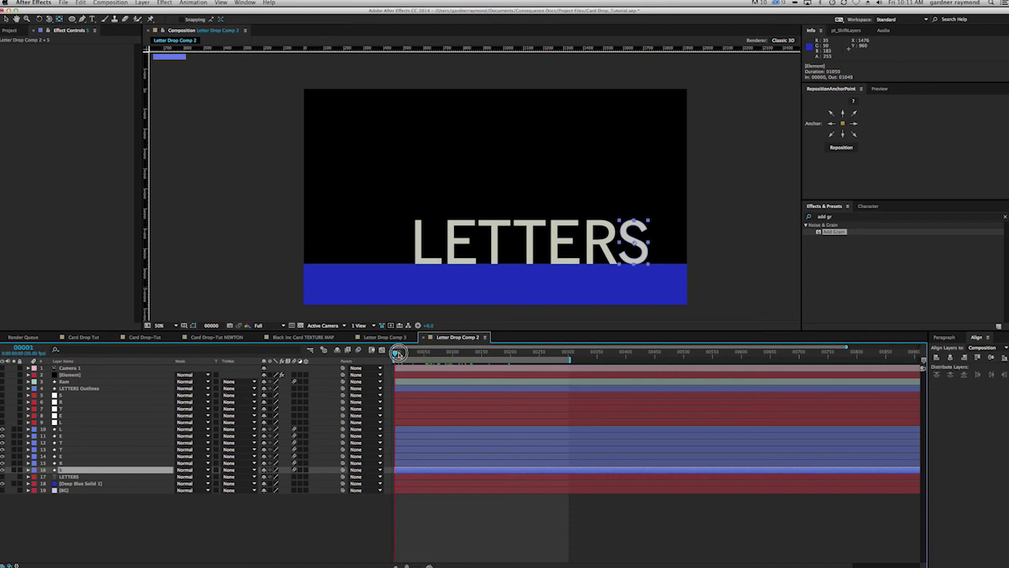
drag(446, 353, 398, 354)
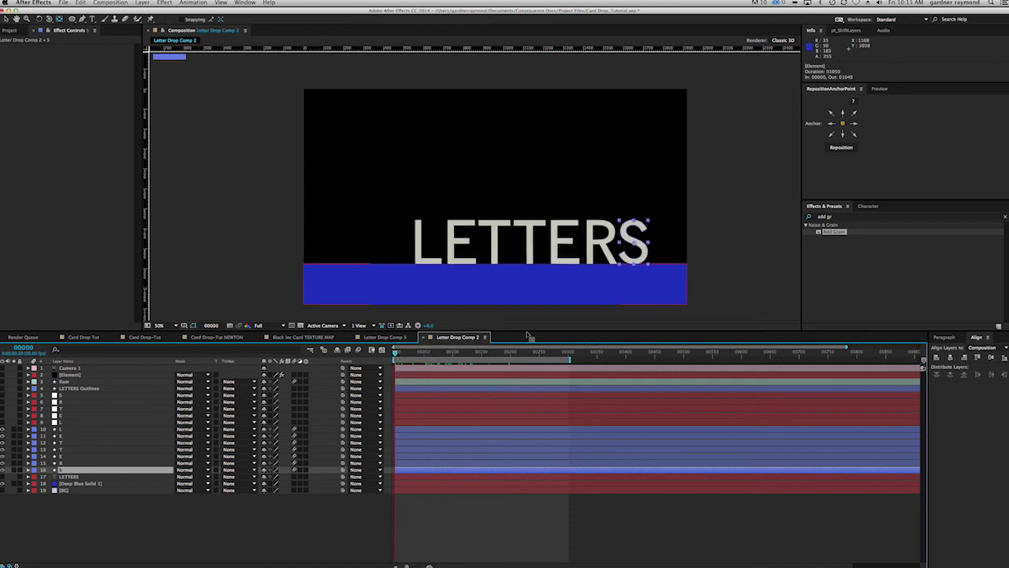
Step: In Letter Drop Comp 3, select Shape Layer 1 and scrub the HELLO letters toppling as the red card swings in
click(406, 339)
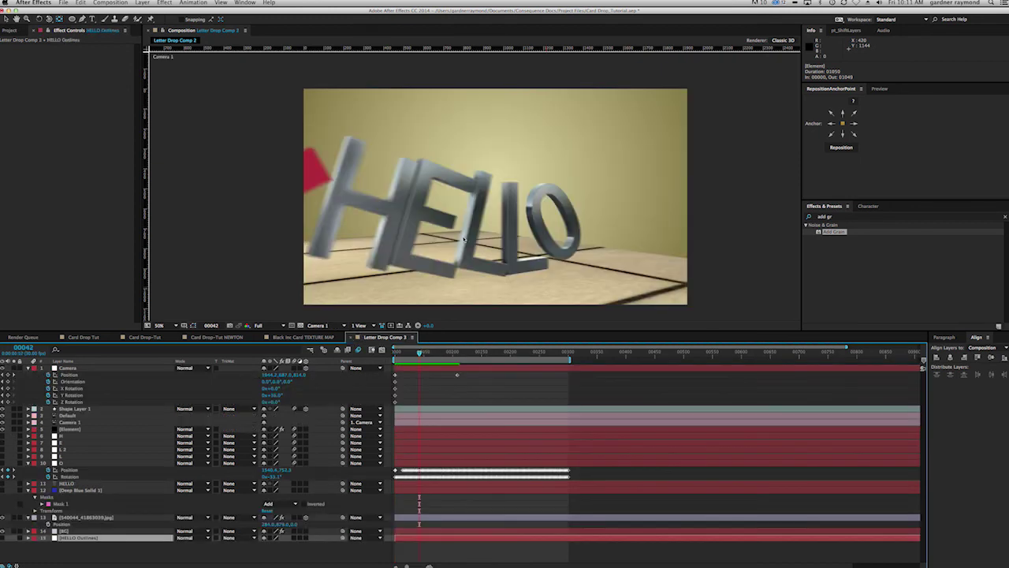
drag(419, 354, 426, 354)
click(377, 214)
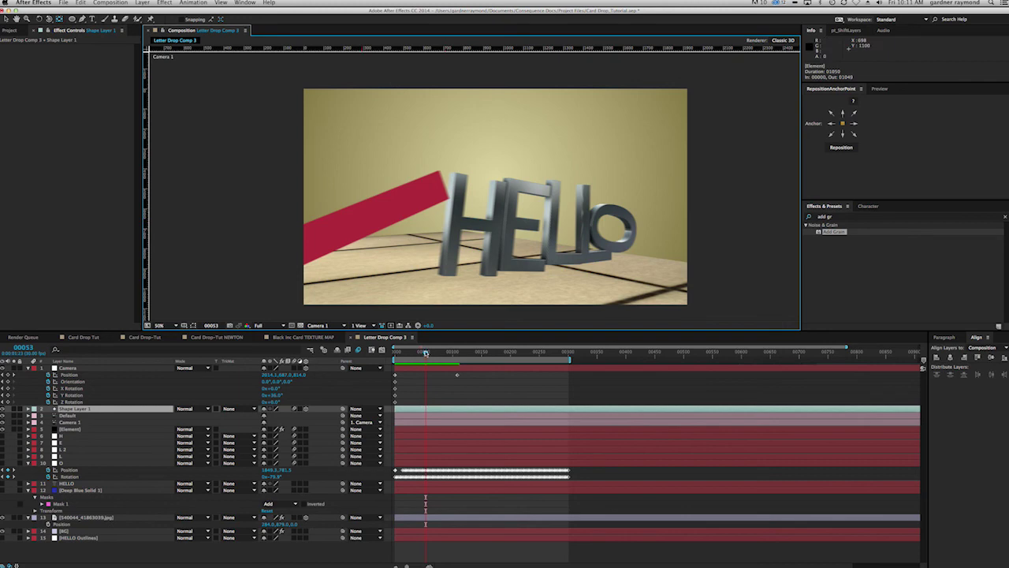
drag(438, 352, 395, 354)
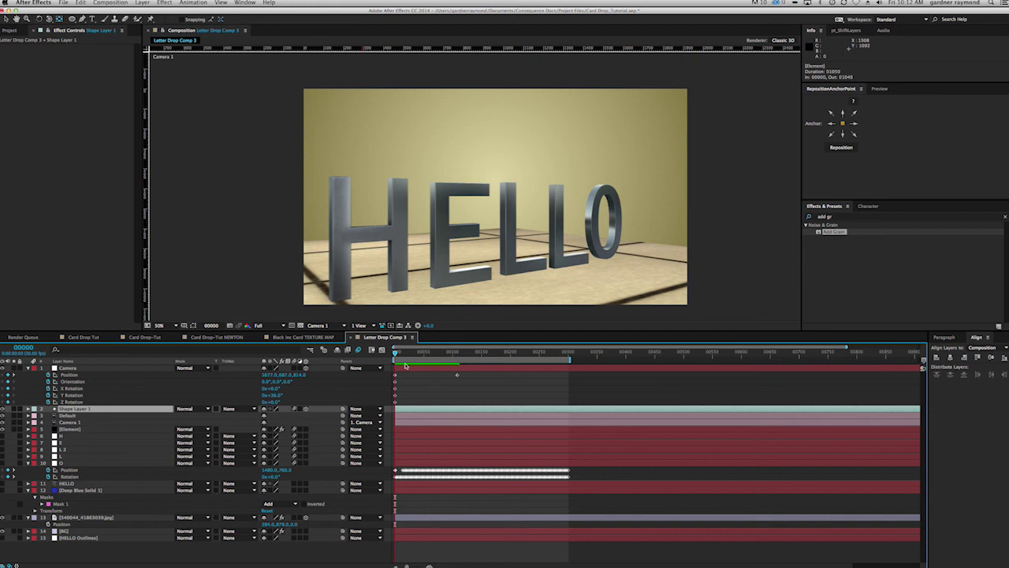
drag(398, 355, 403, 356)
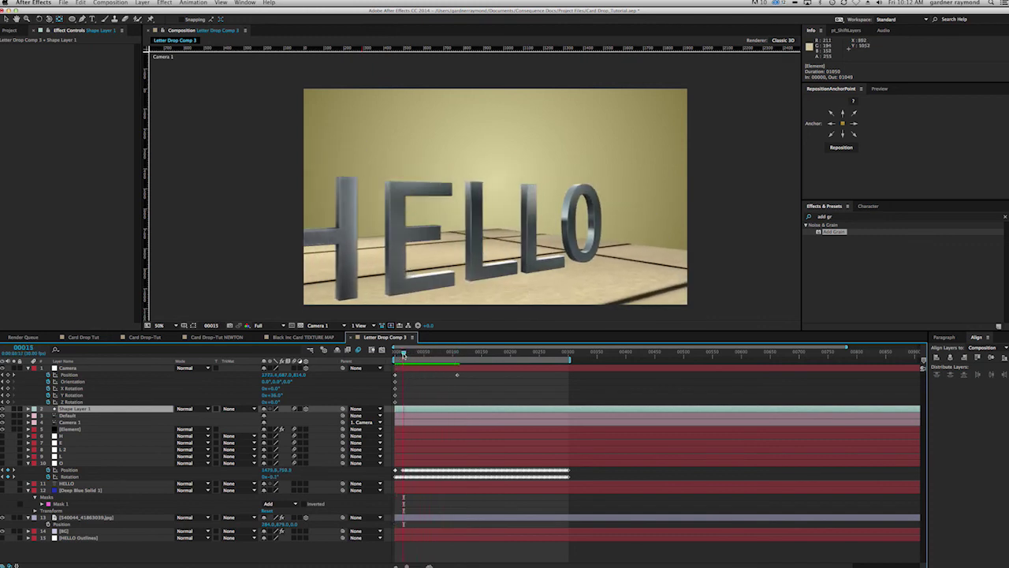
drag(403, 354, 409, 353)
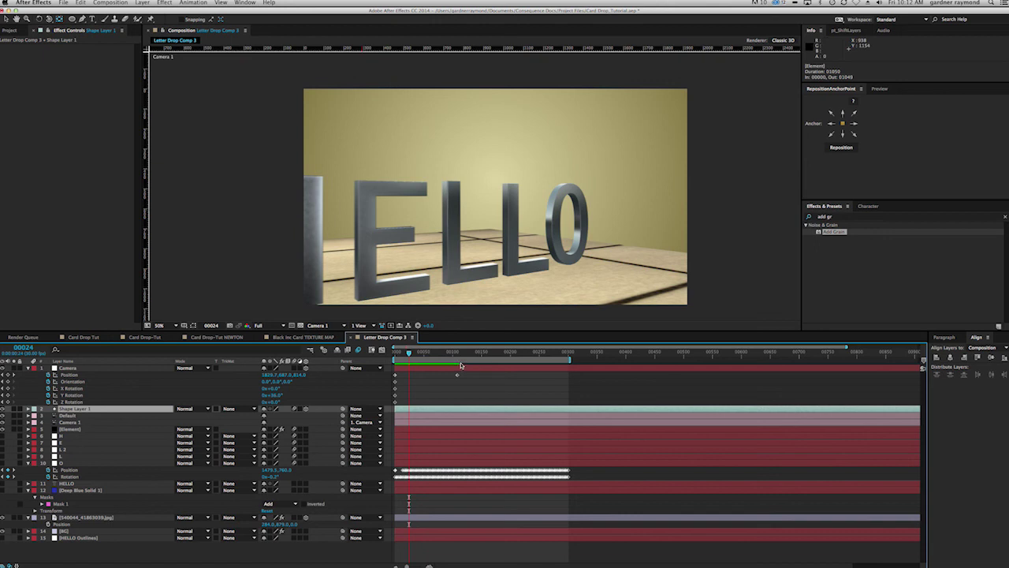
drag(409, 352, 406, 352)
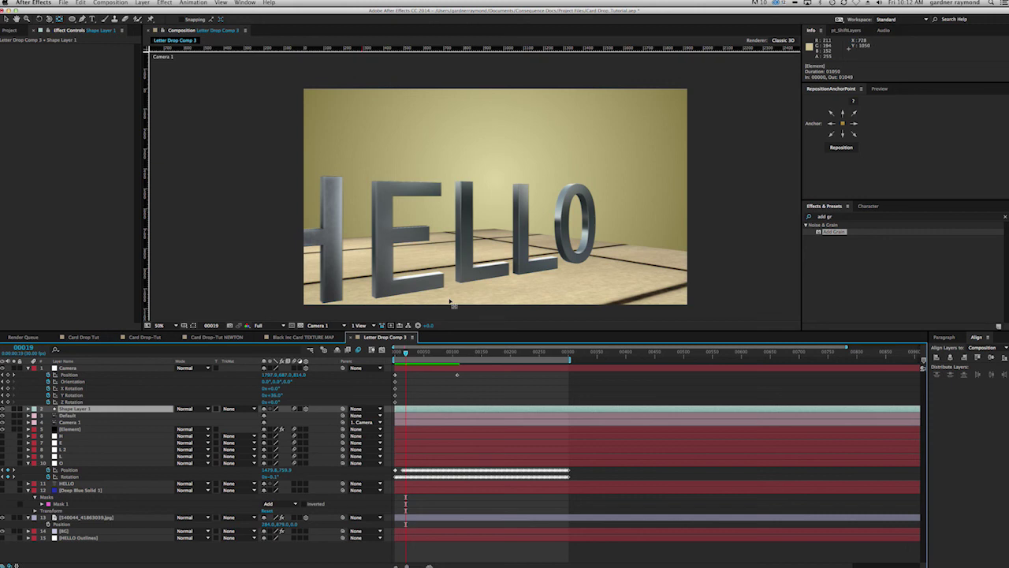
drag(406, 353, 388, 354)
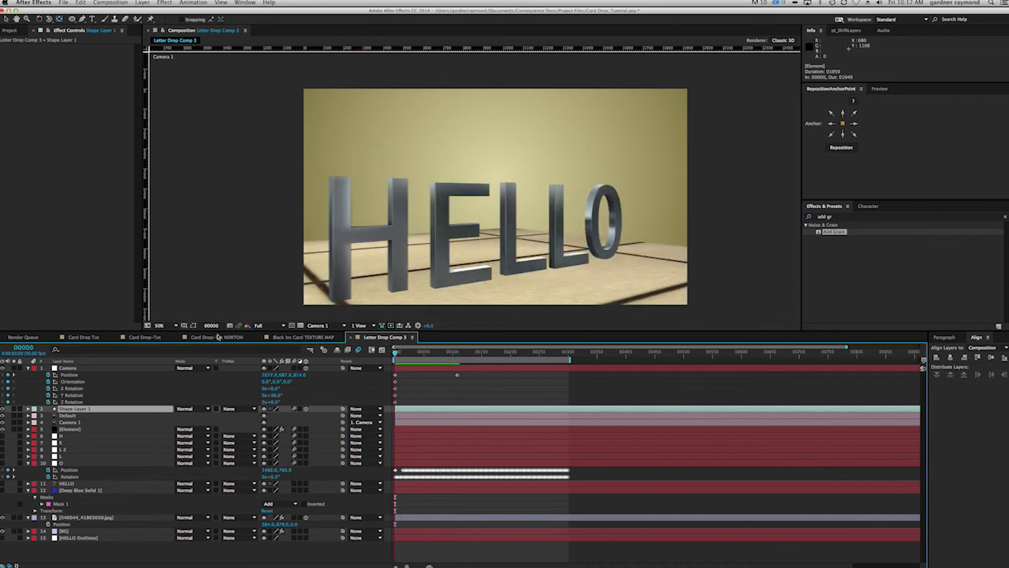
Step: Check the Black Inc Card TEXTURE MAP and Card Drop-Tut NEWTON comps at an early frame
click(304, 339)
click(207, 337)
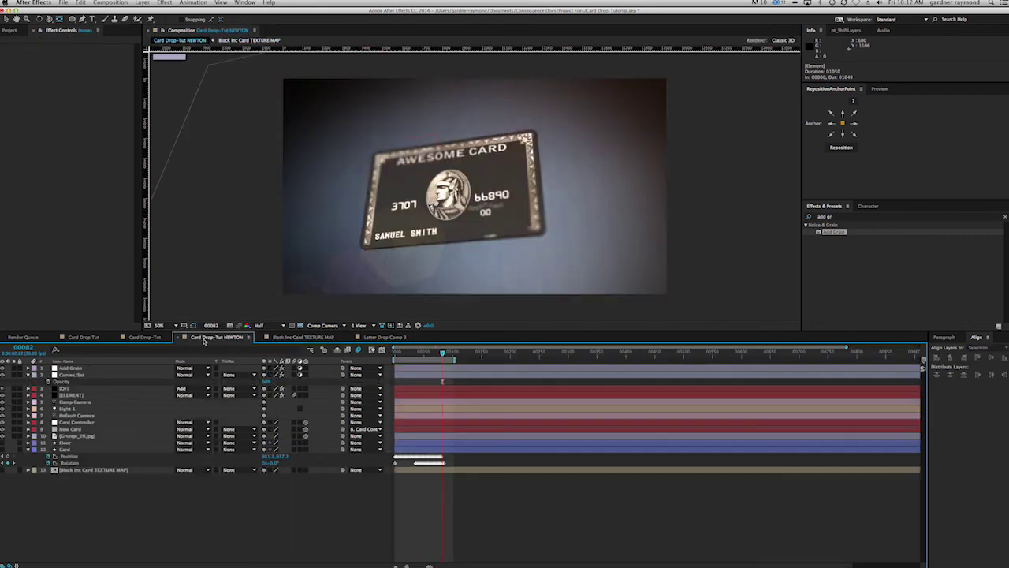
drag(442, 352, 440, 354)
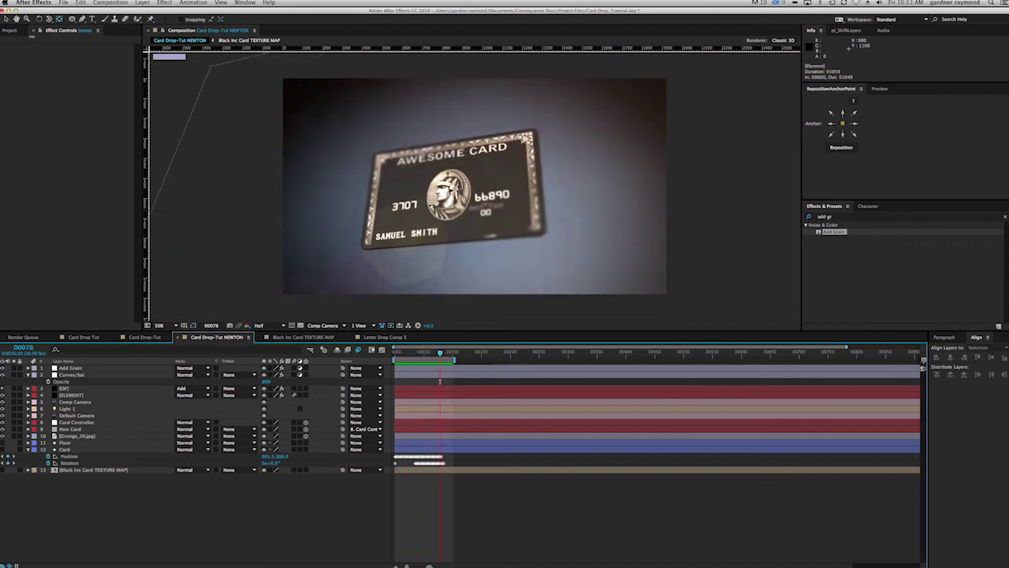
Step: Open Drop Comp 4 - E3D from the Edit comps folder, go to frame 73, and select ELEMENT
click(10, 32)
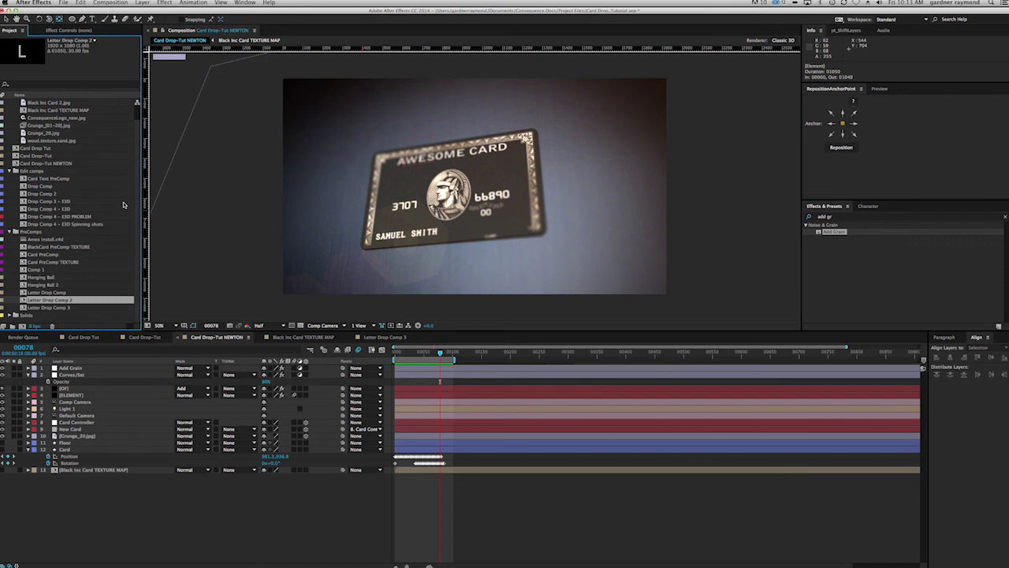
click(9, 171)
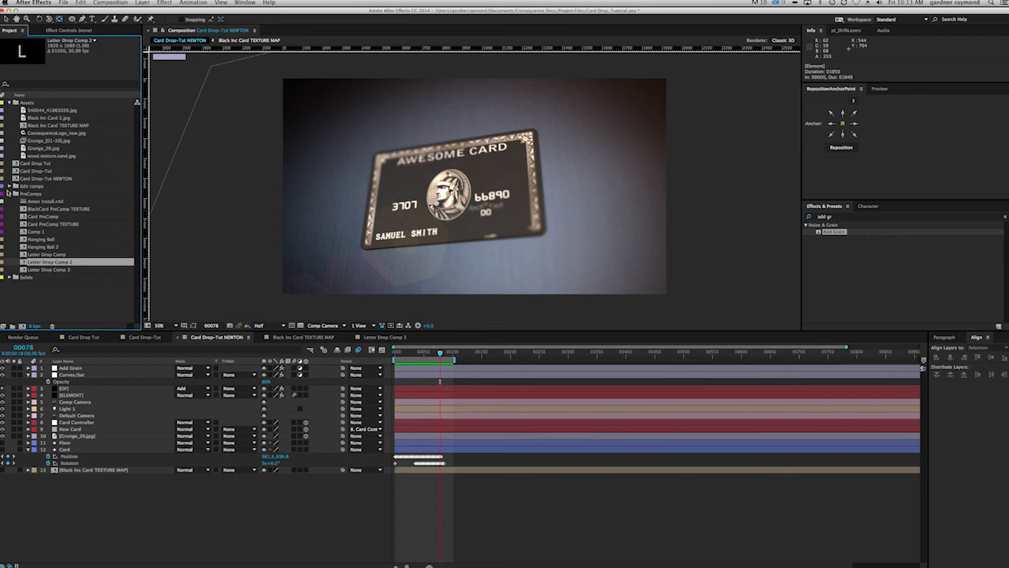
click(9, 193)
click(9, 186)
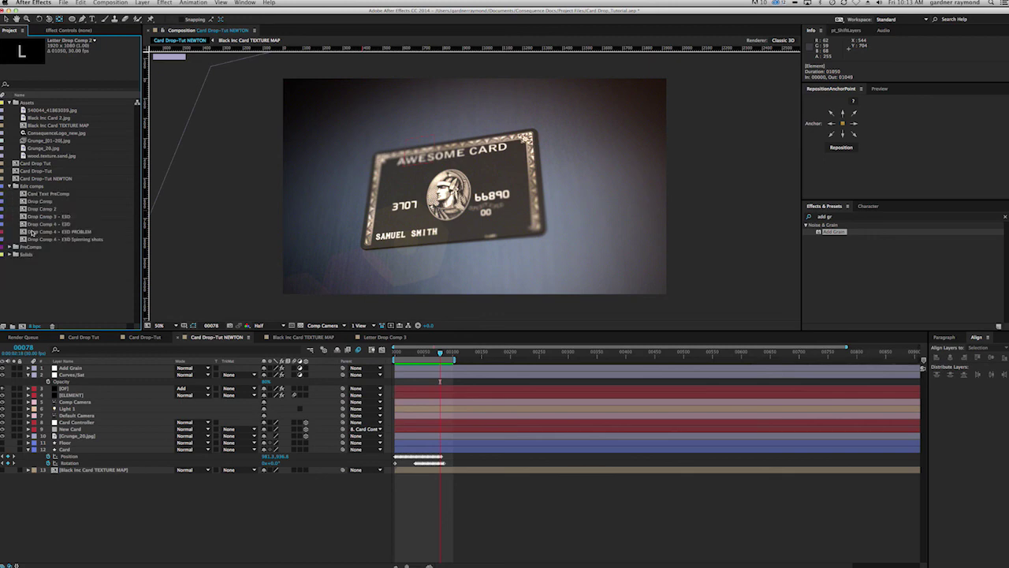
click(29, 225)
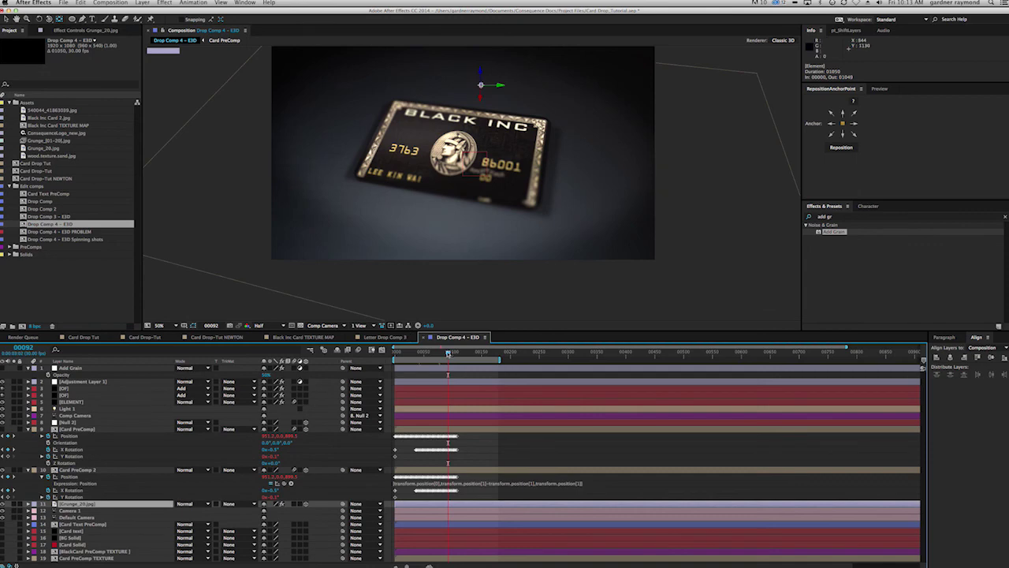
click(435, 352)
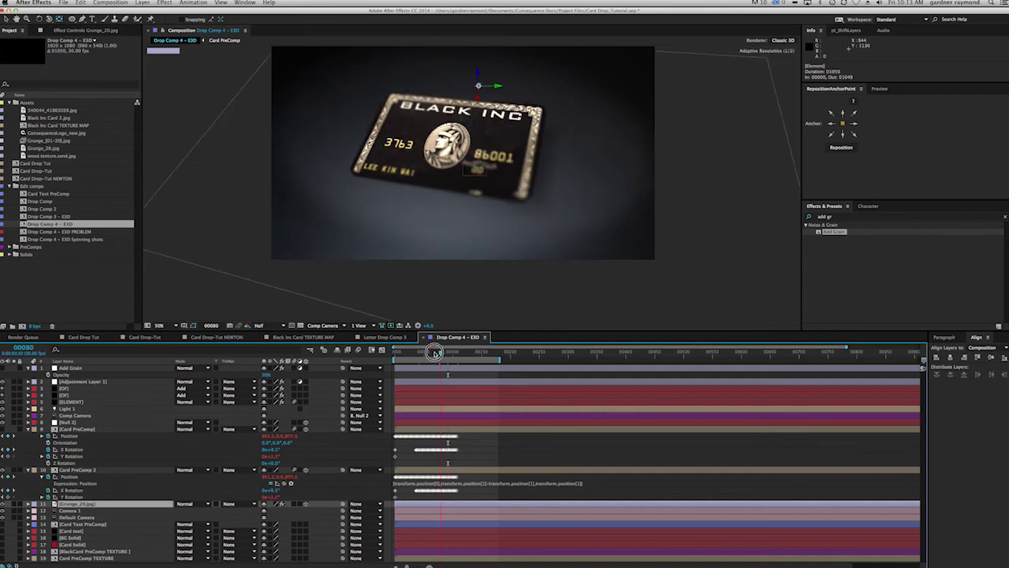
click(436, 352)
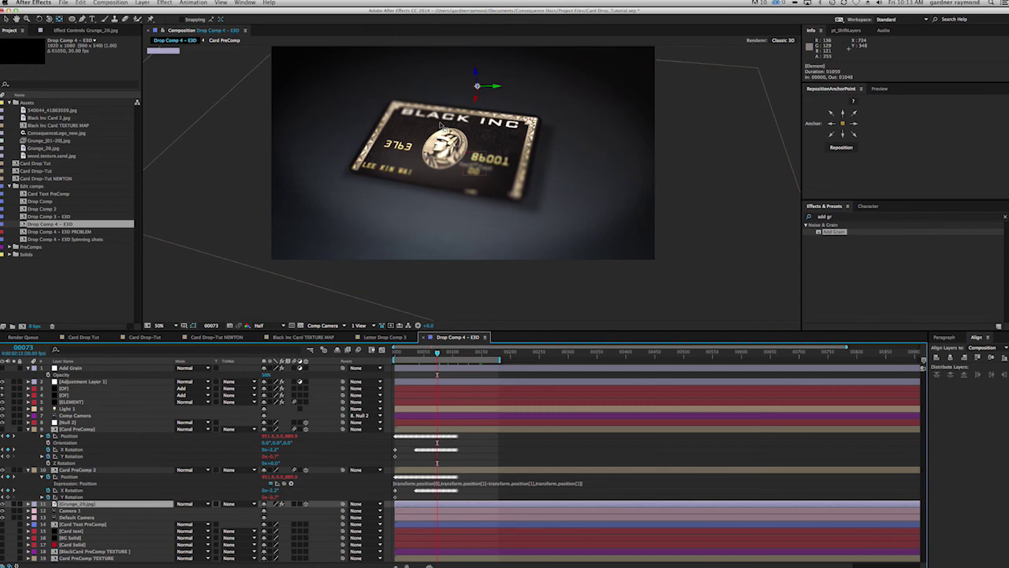
click(95, 401)
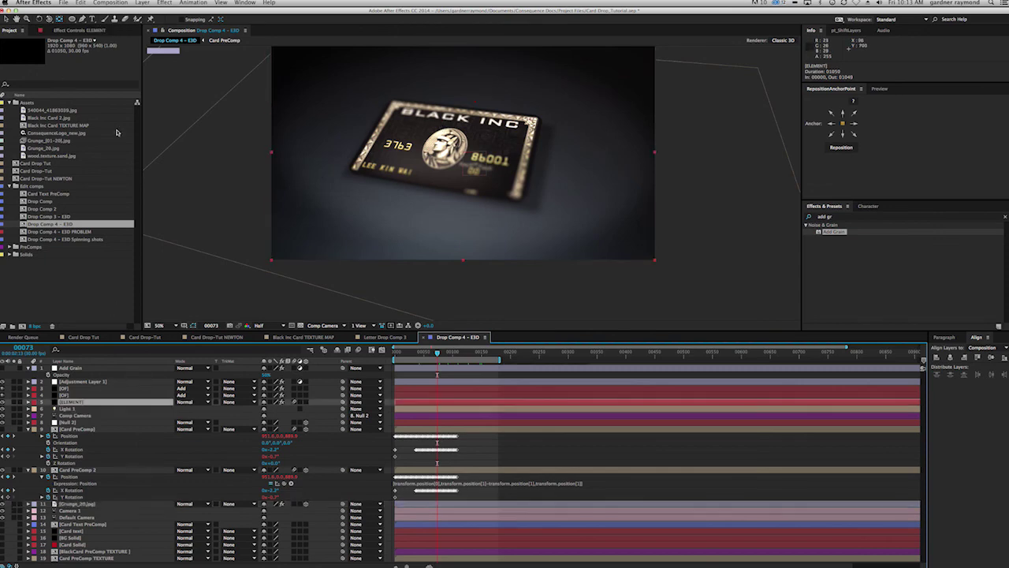
Step: Open ELEMENT's Scene Setup, orbit the card, and inspect the Card model's extrusion settings
click(79, 30)
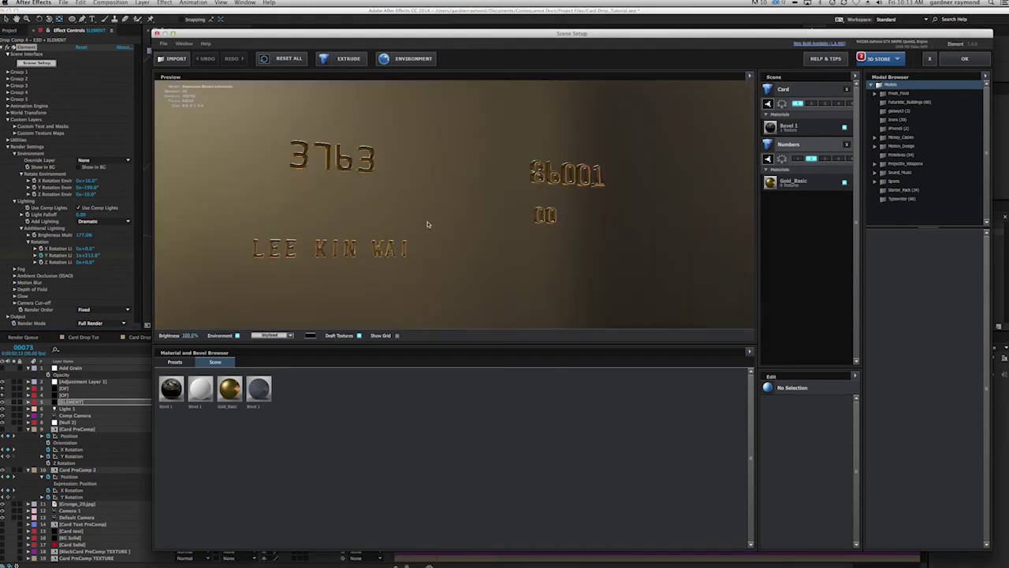
drag(418, 229, 371, 225)
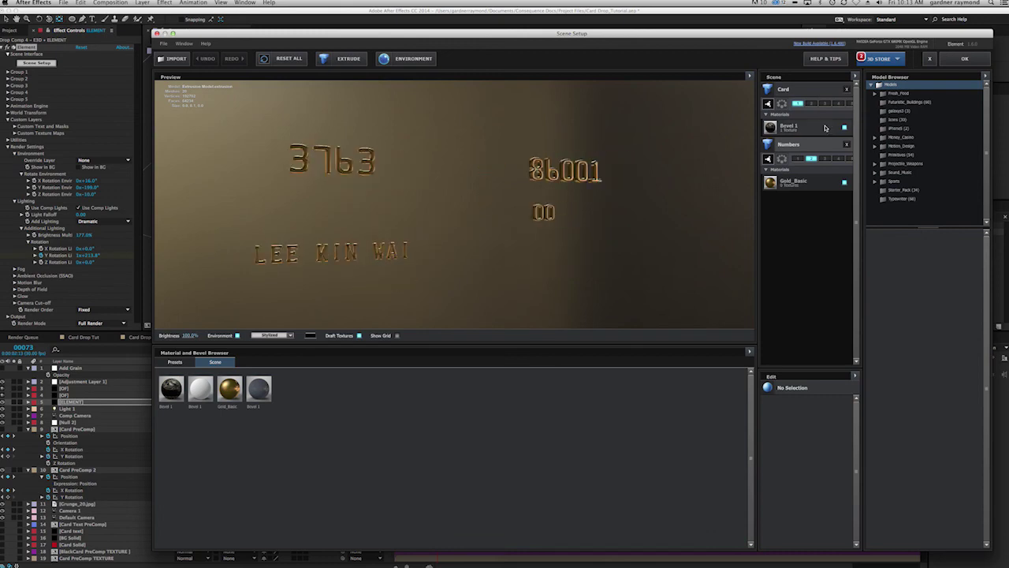
click(801, 93)
drag(491, 244, 513, 246)
Step: Exit Scene Setup without saving and move the preview to frame 57
click(930, 58)
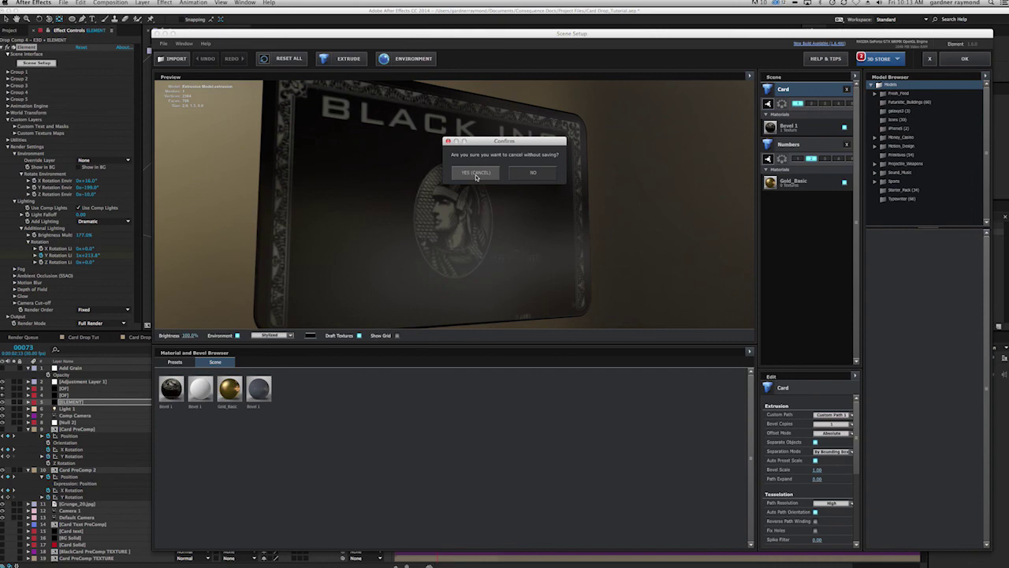
click(500, 173)
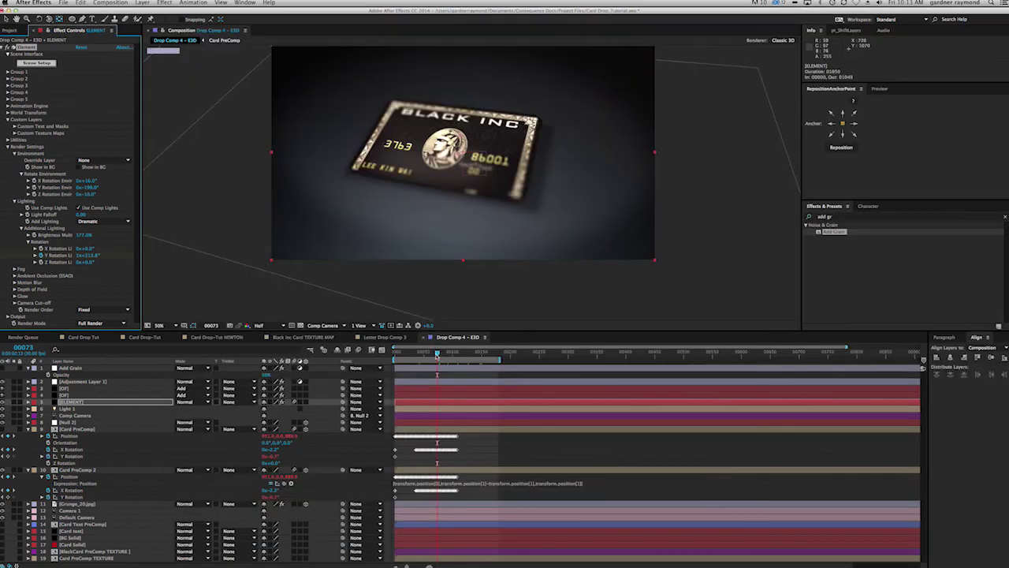
click(423, 353)
drag(423, 353, 419, 355)
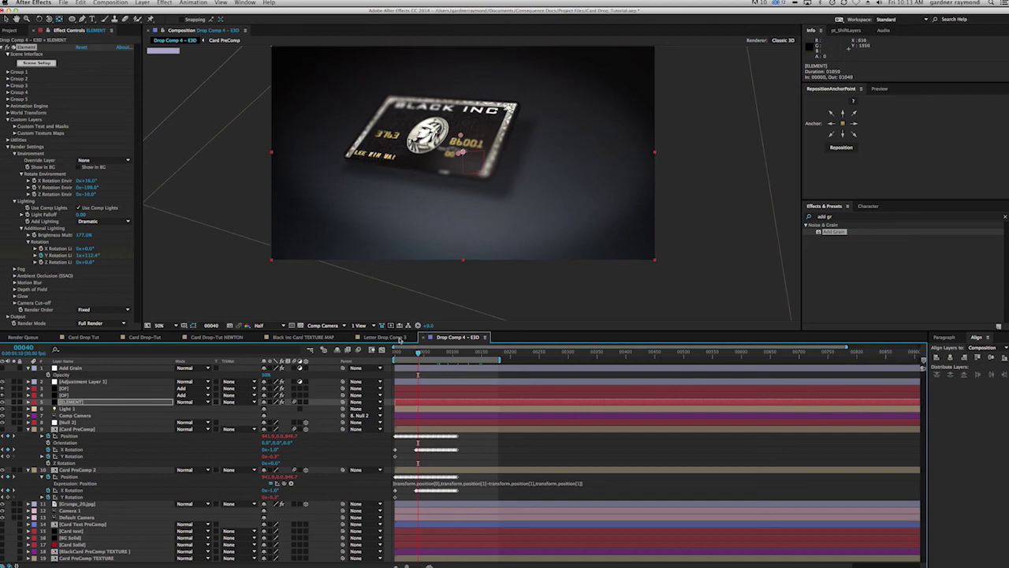
click(221, 337)
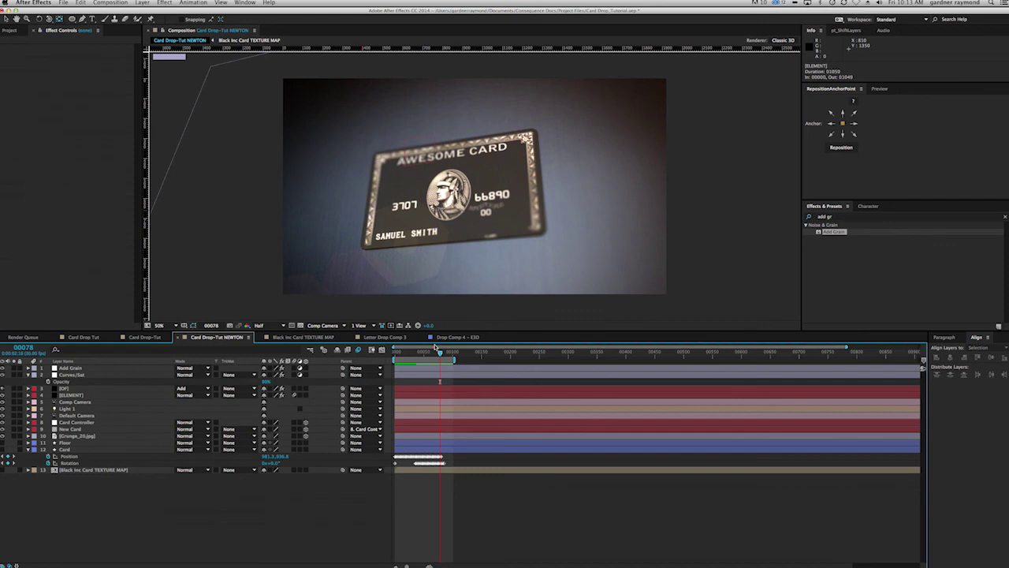
click(455, 337)
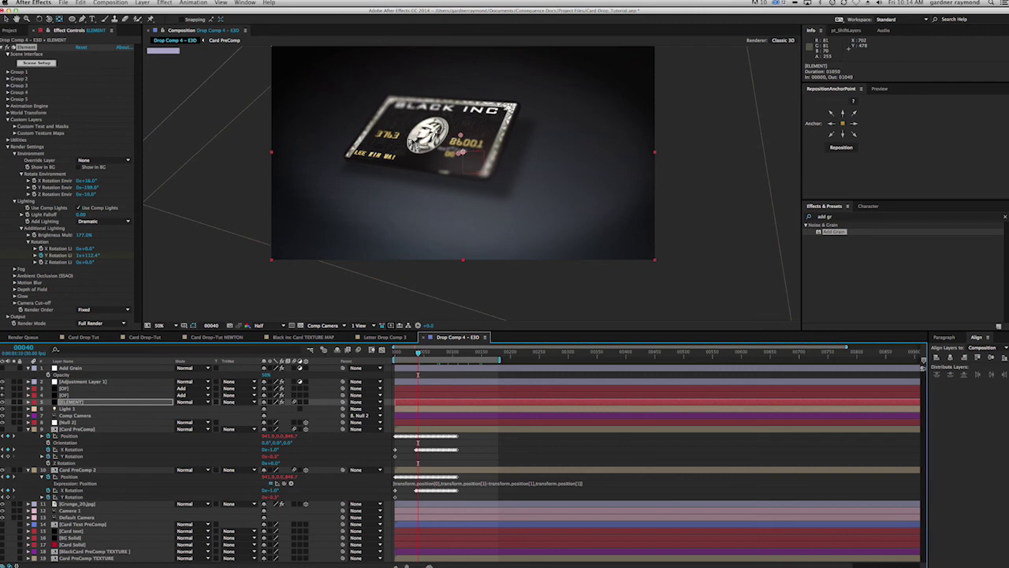
drag(418, 354, 408, 354)
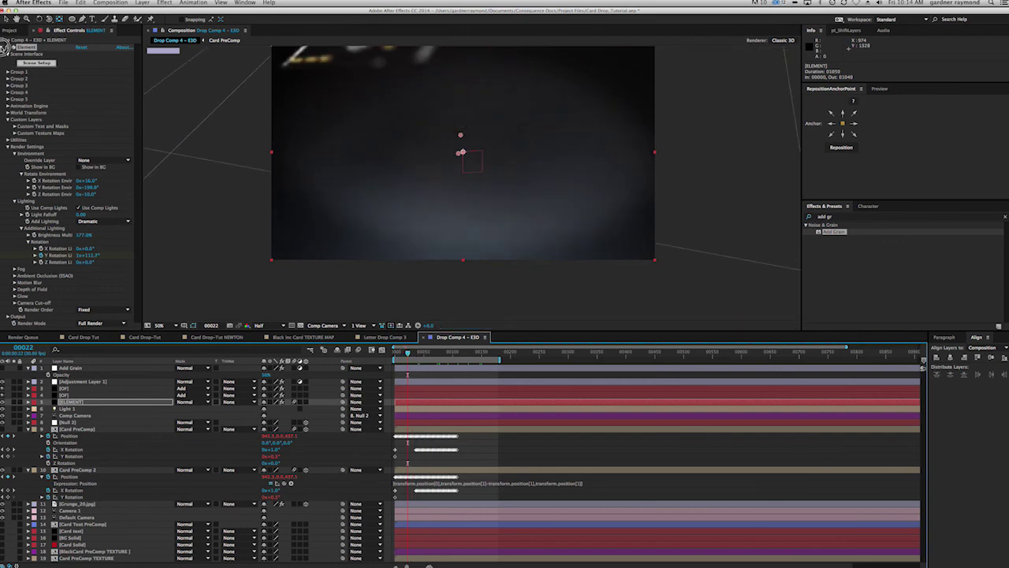
click(10, 30)
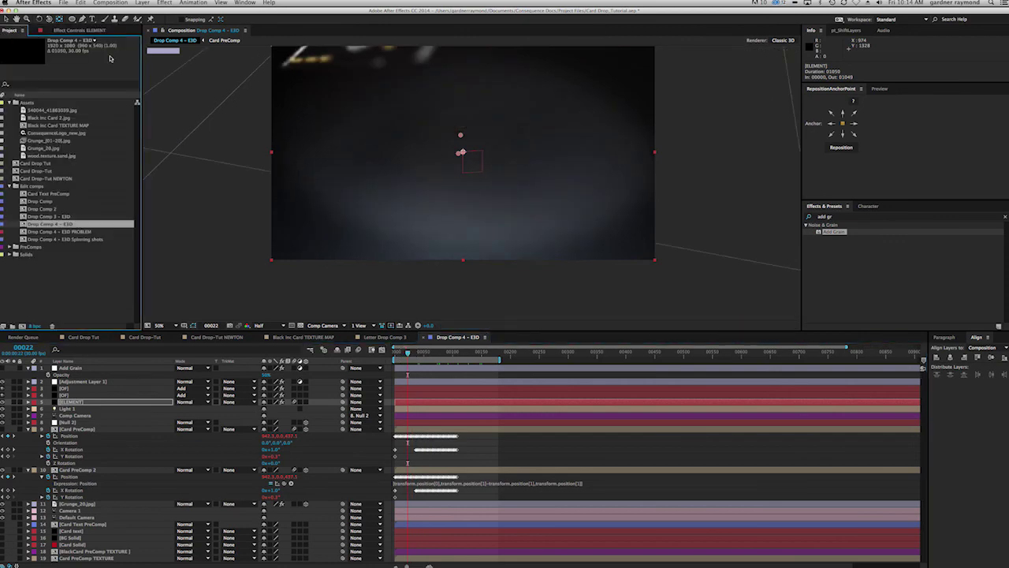
Step: Preview the Spinning shots close-up from frame 25 to 64, then return to Card Drop-Tut NEWTON
double_click(59, 239)
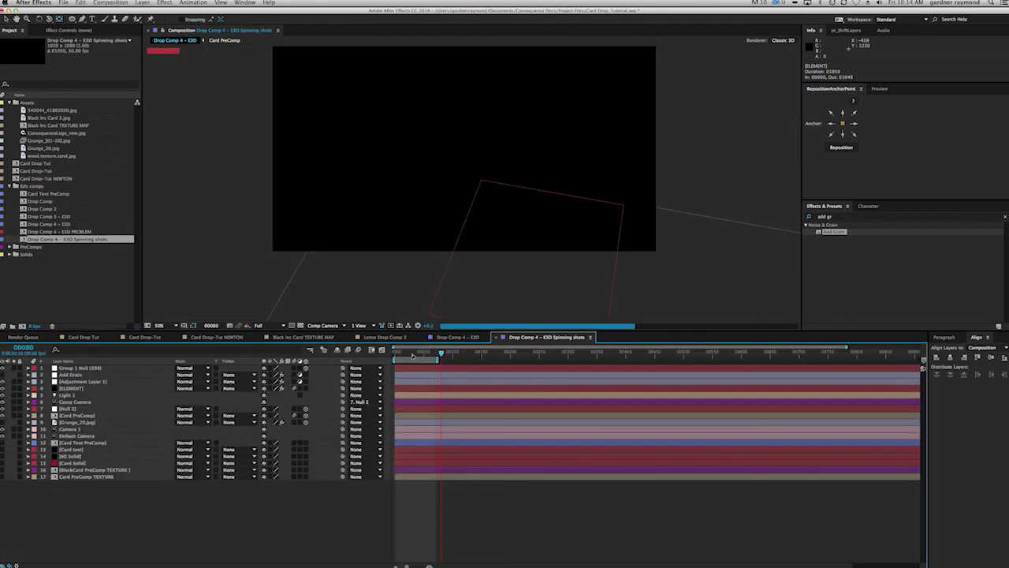
click(410, 353)
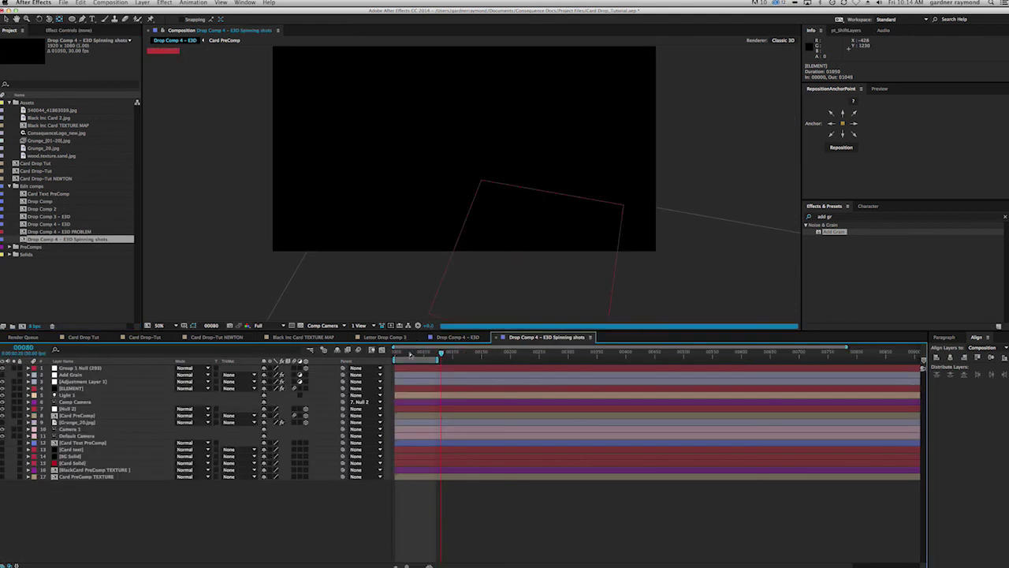
click(409, 354)
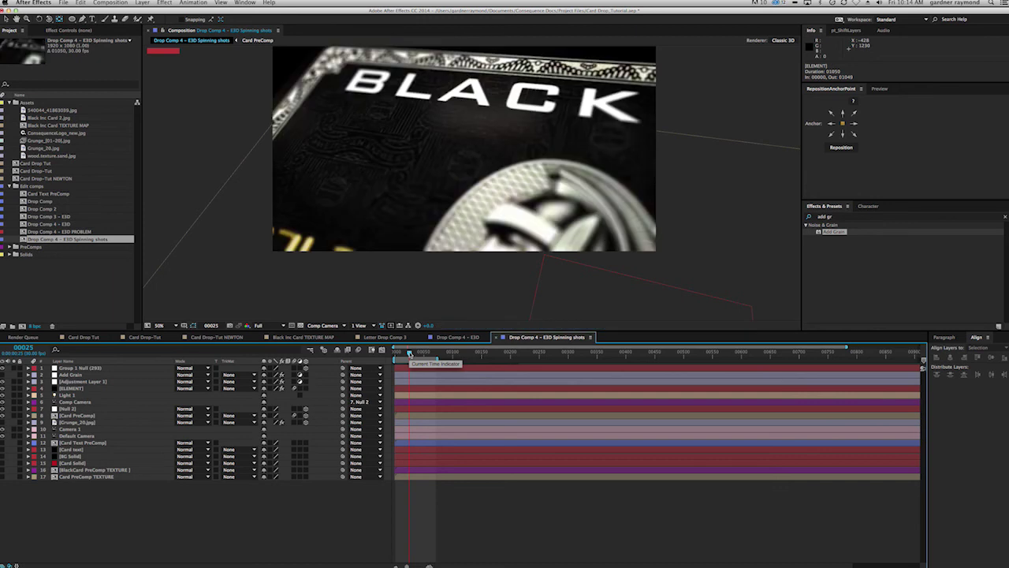
drag(409, 353, 433, 352)
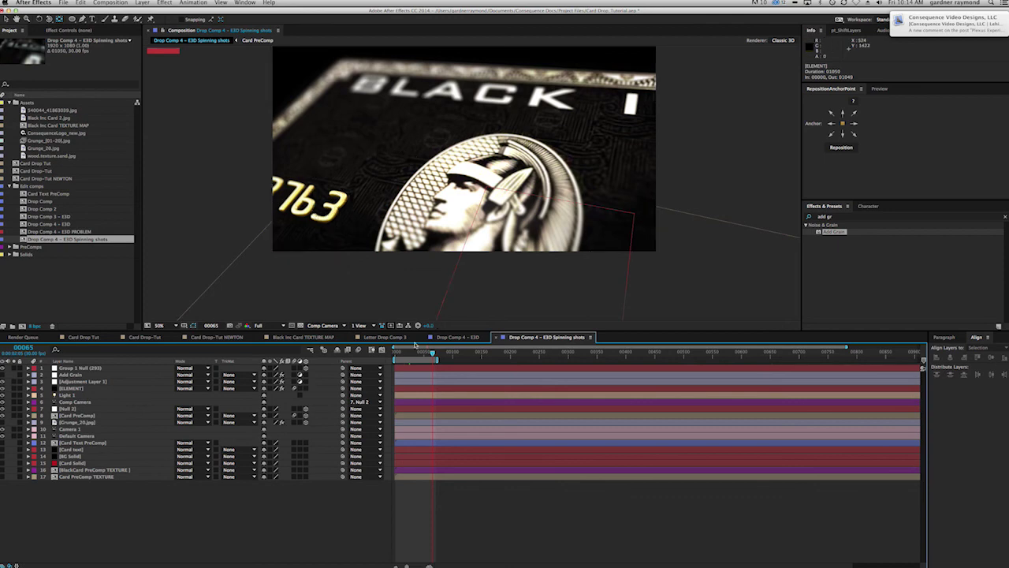
click(224, 337)
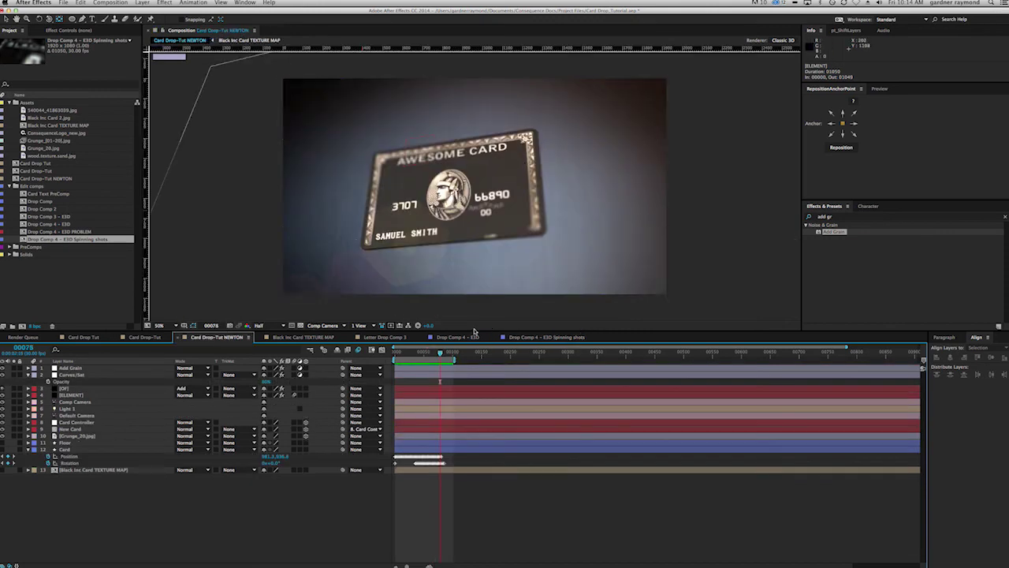
Step: In Drop Comp 4 – E3D, reveal the OF lens flare's keyframes and select its Position XY keys
click(458, 338)
drag(408, 351, 462, 352)
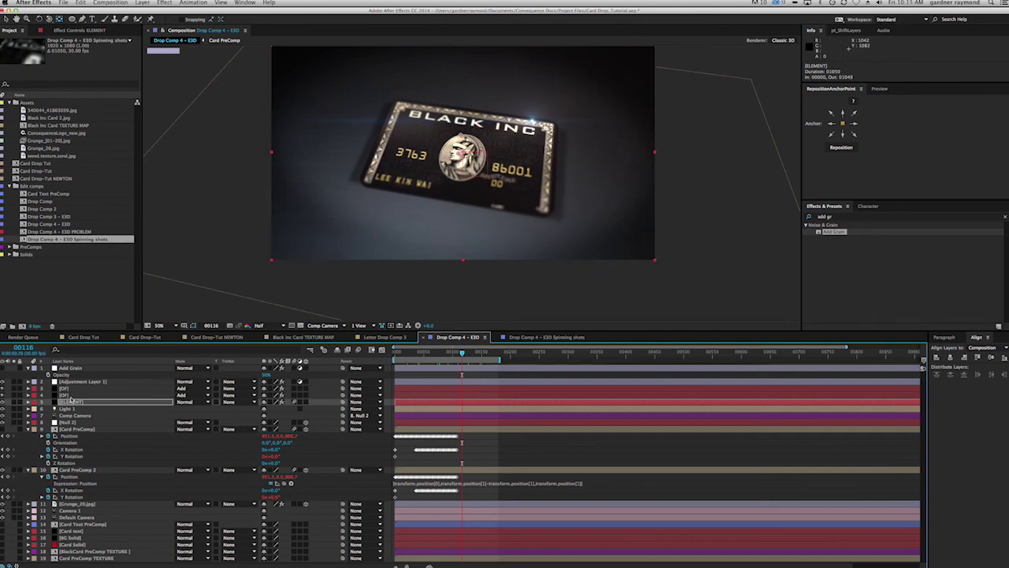
click(71, 395)
key(u)
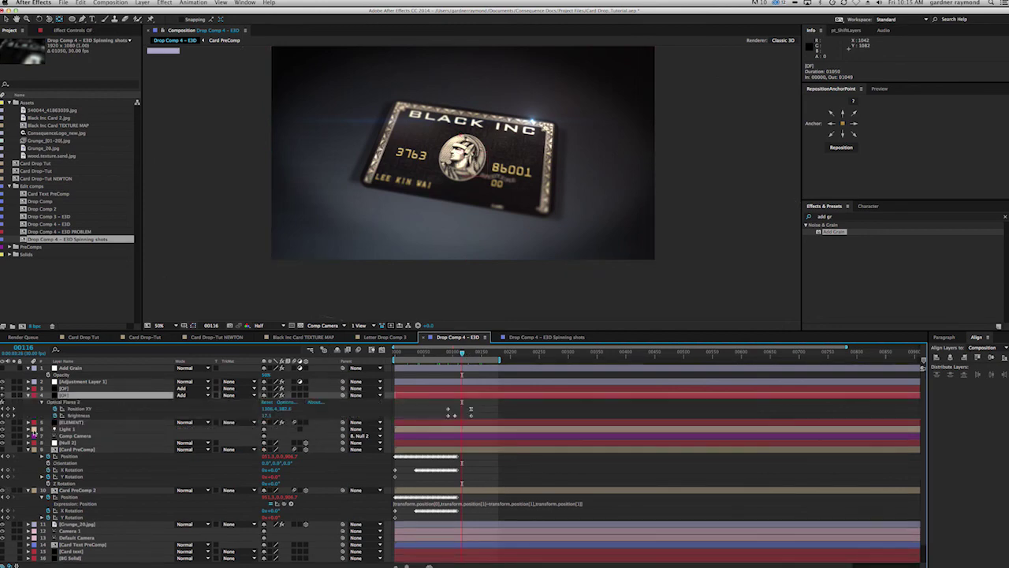
click(80, 409)
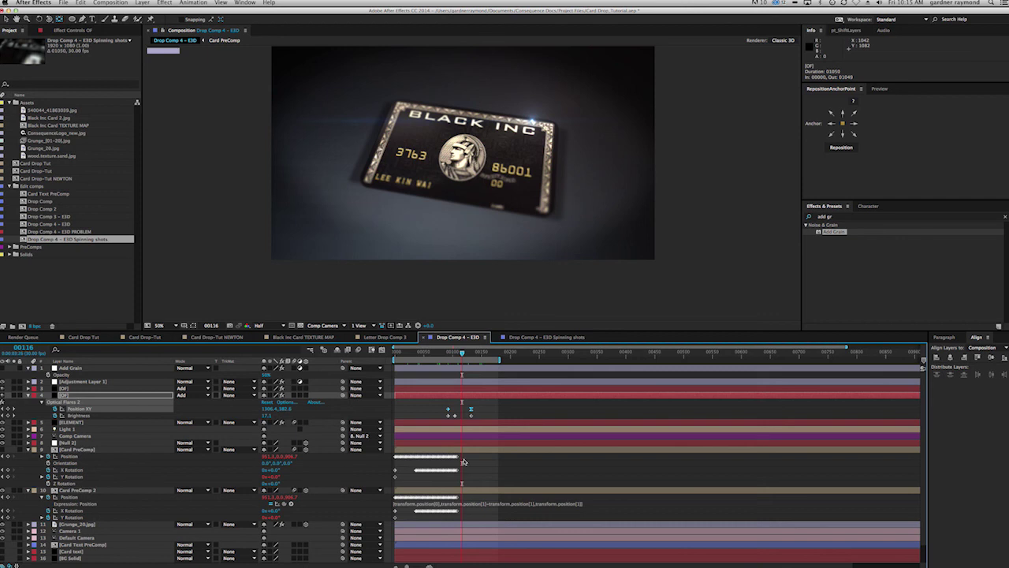
drag(463, 355, 439, 356)
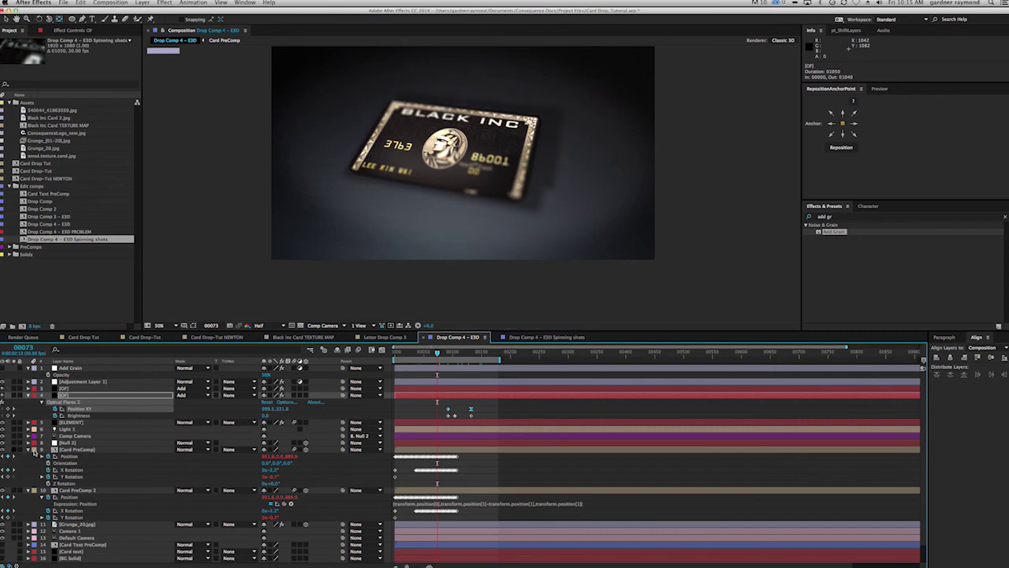
Step: Turn off Casts Shadows on Card PreComp, solo and preview it, then delete the layer
click(66, 451)
key(a)
key(a)
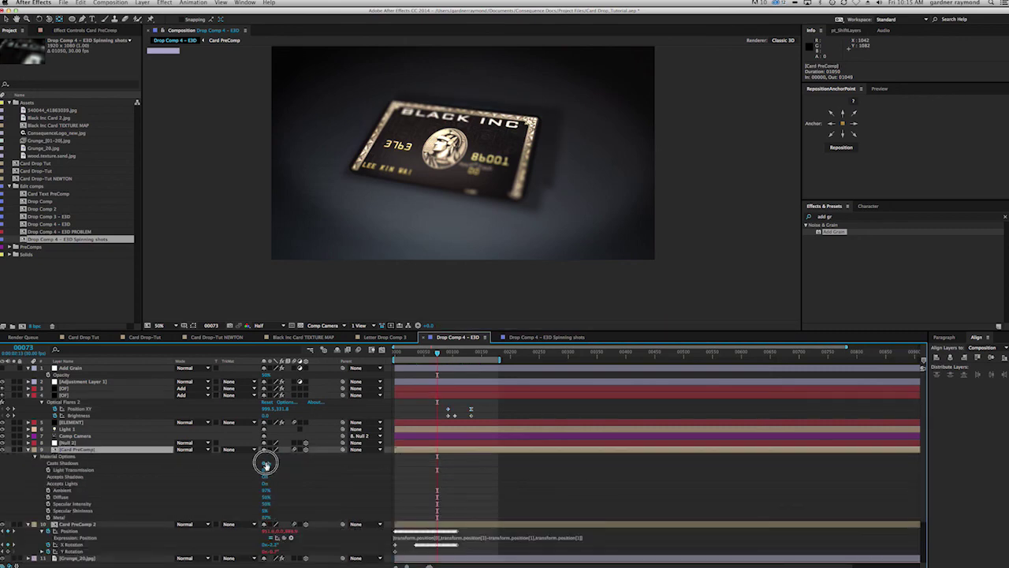
click(266, 463)
click(14, 449)
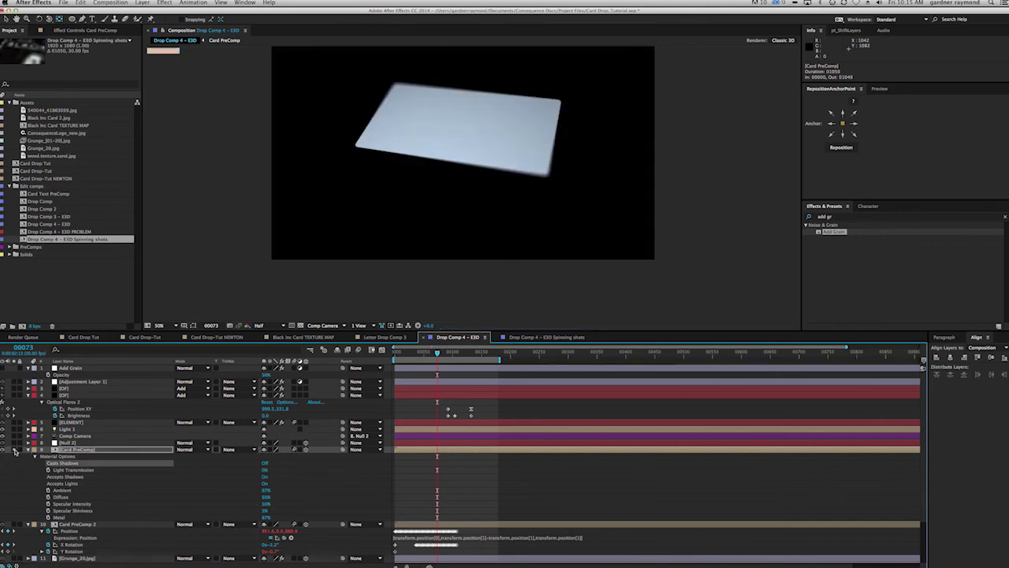
drag(437, 353, 423, 355)
key(Delete)
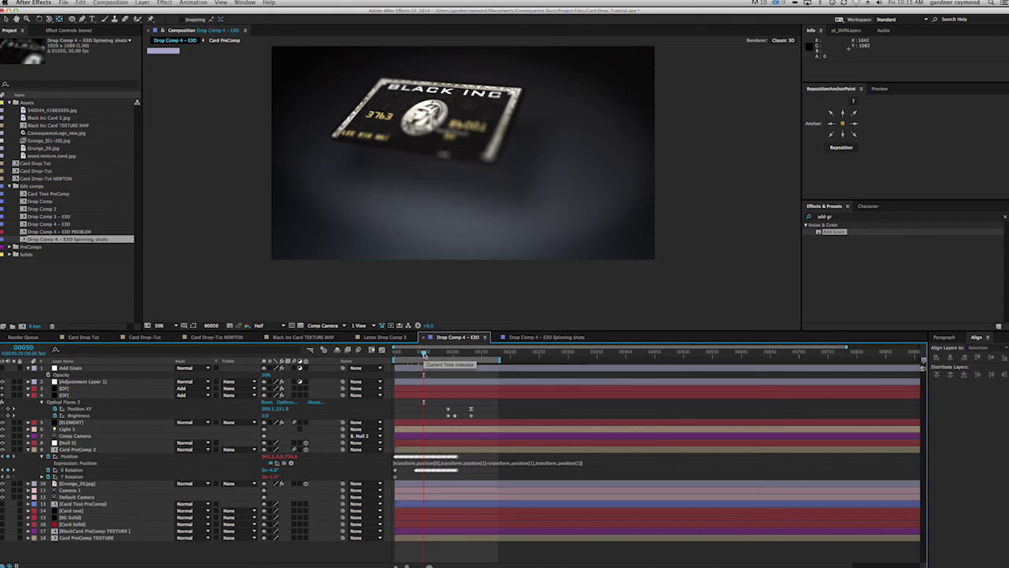